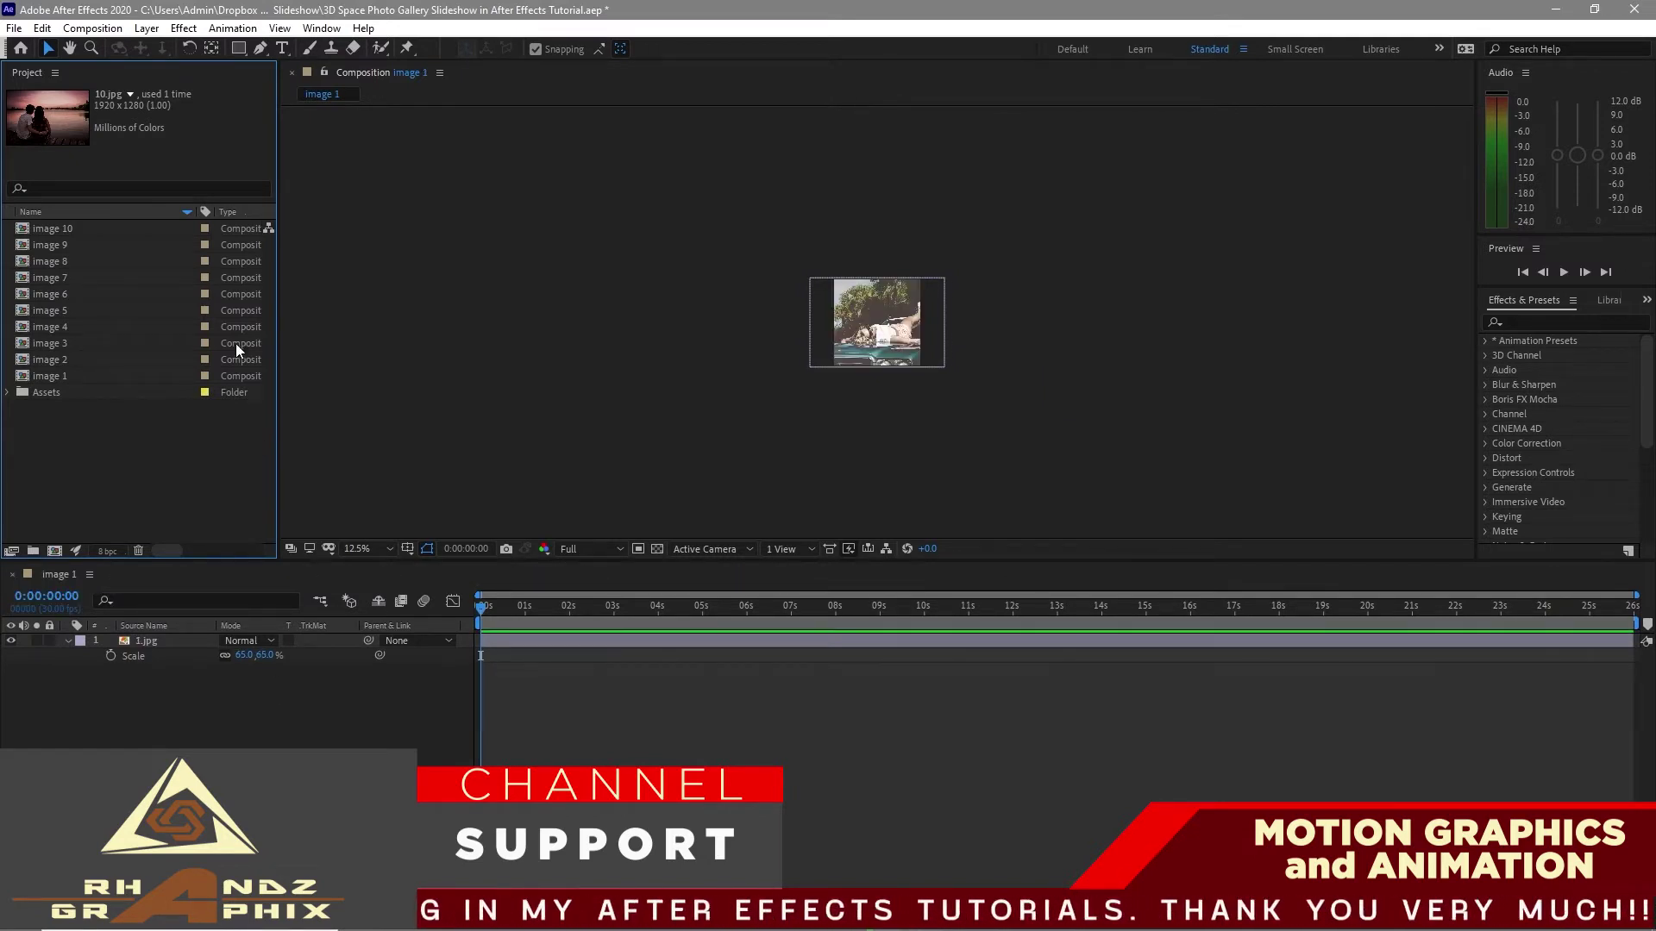
# Create a new composition named Frame with the existing 800 x 800 px, 26-second settings
pyautogui.click(101, 31)
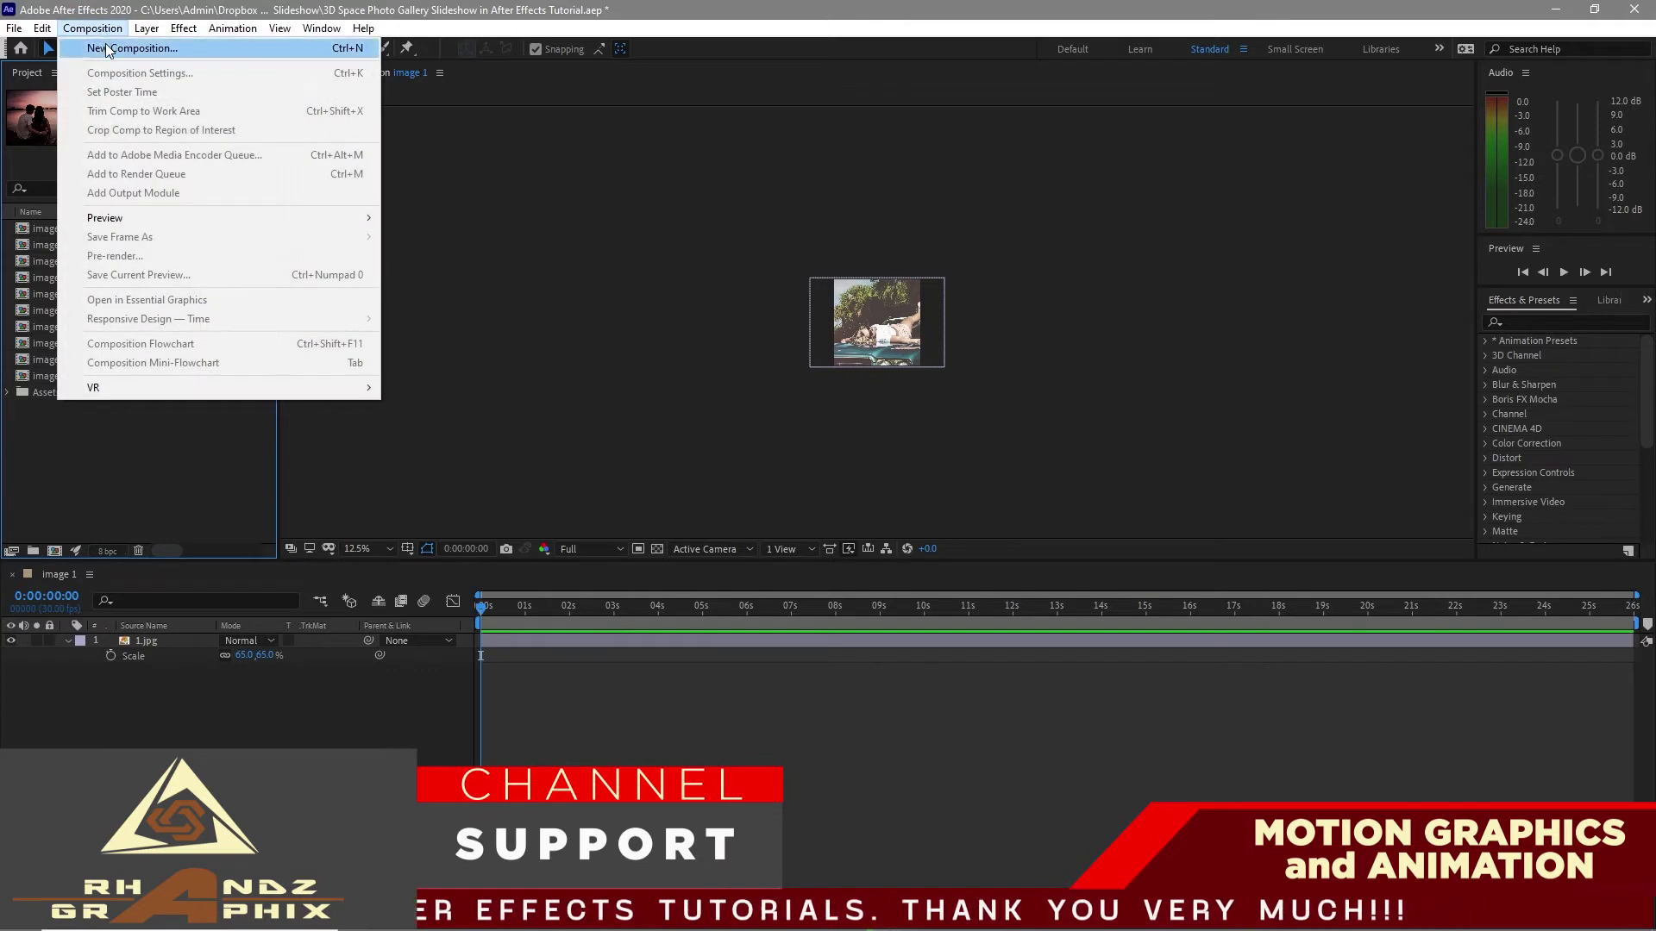
pyautogui.click(108, 47)
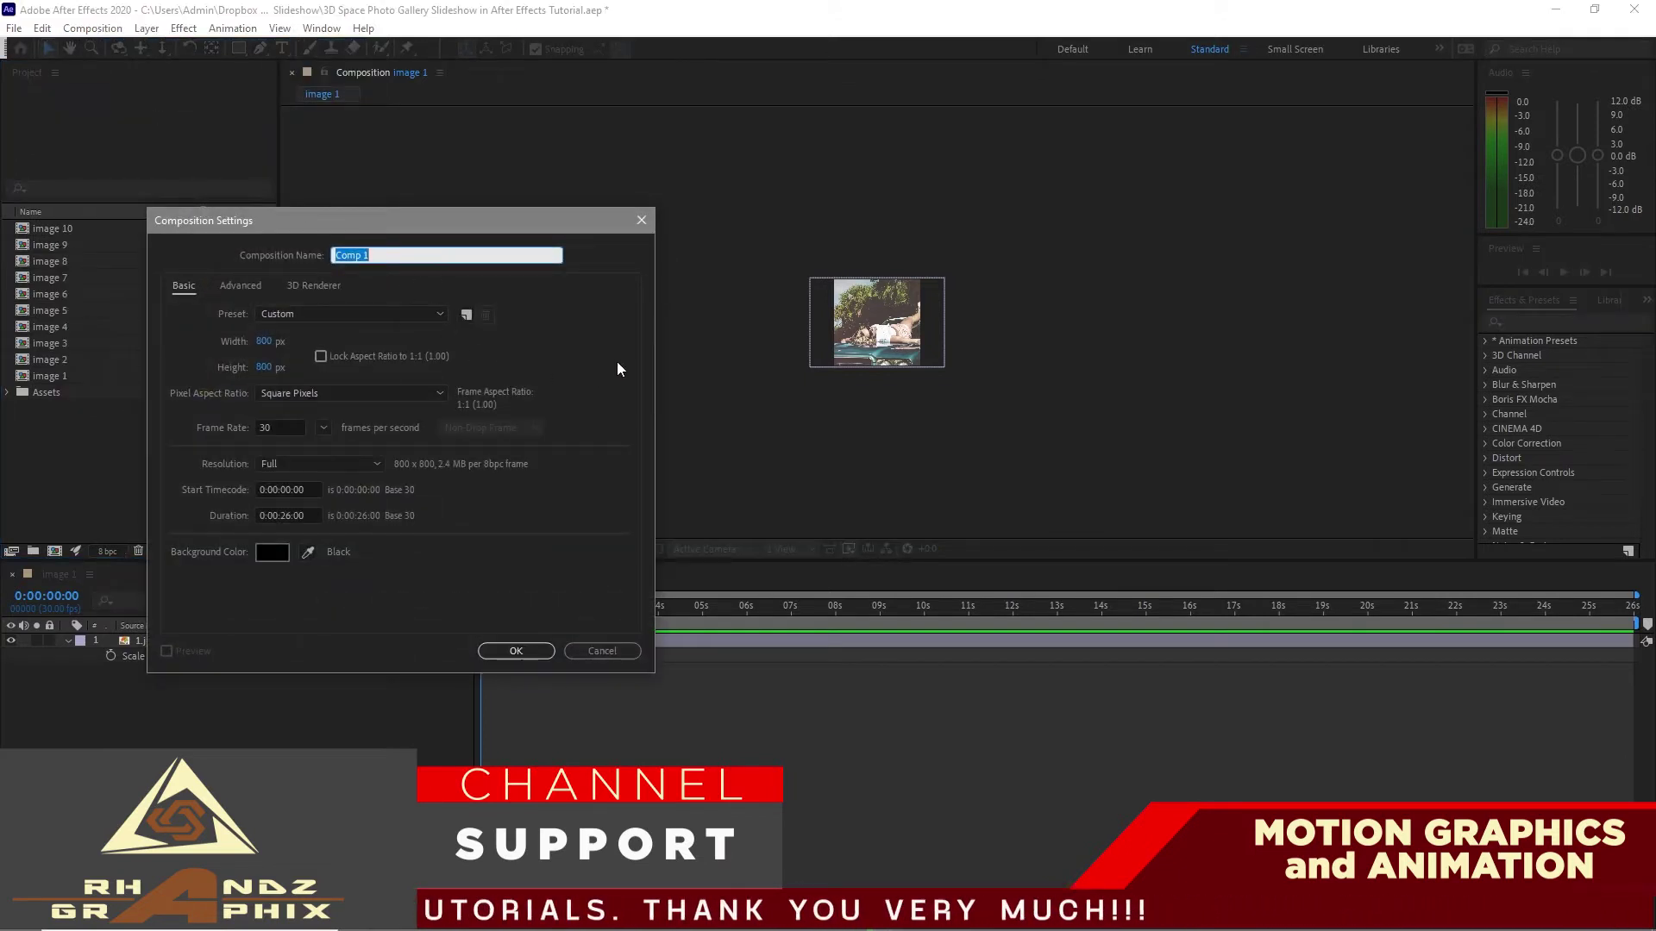
pyautogui.write('Fr')
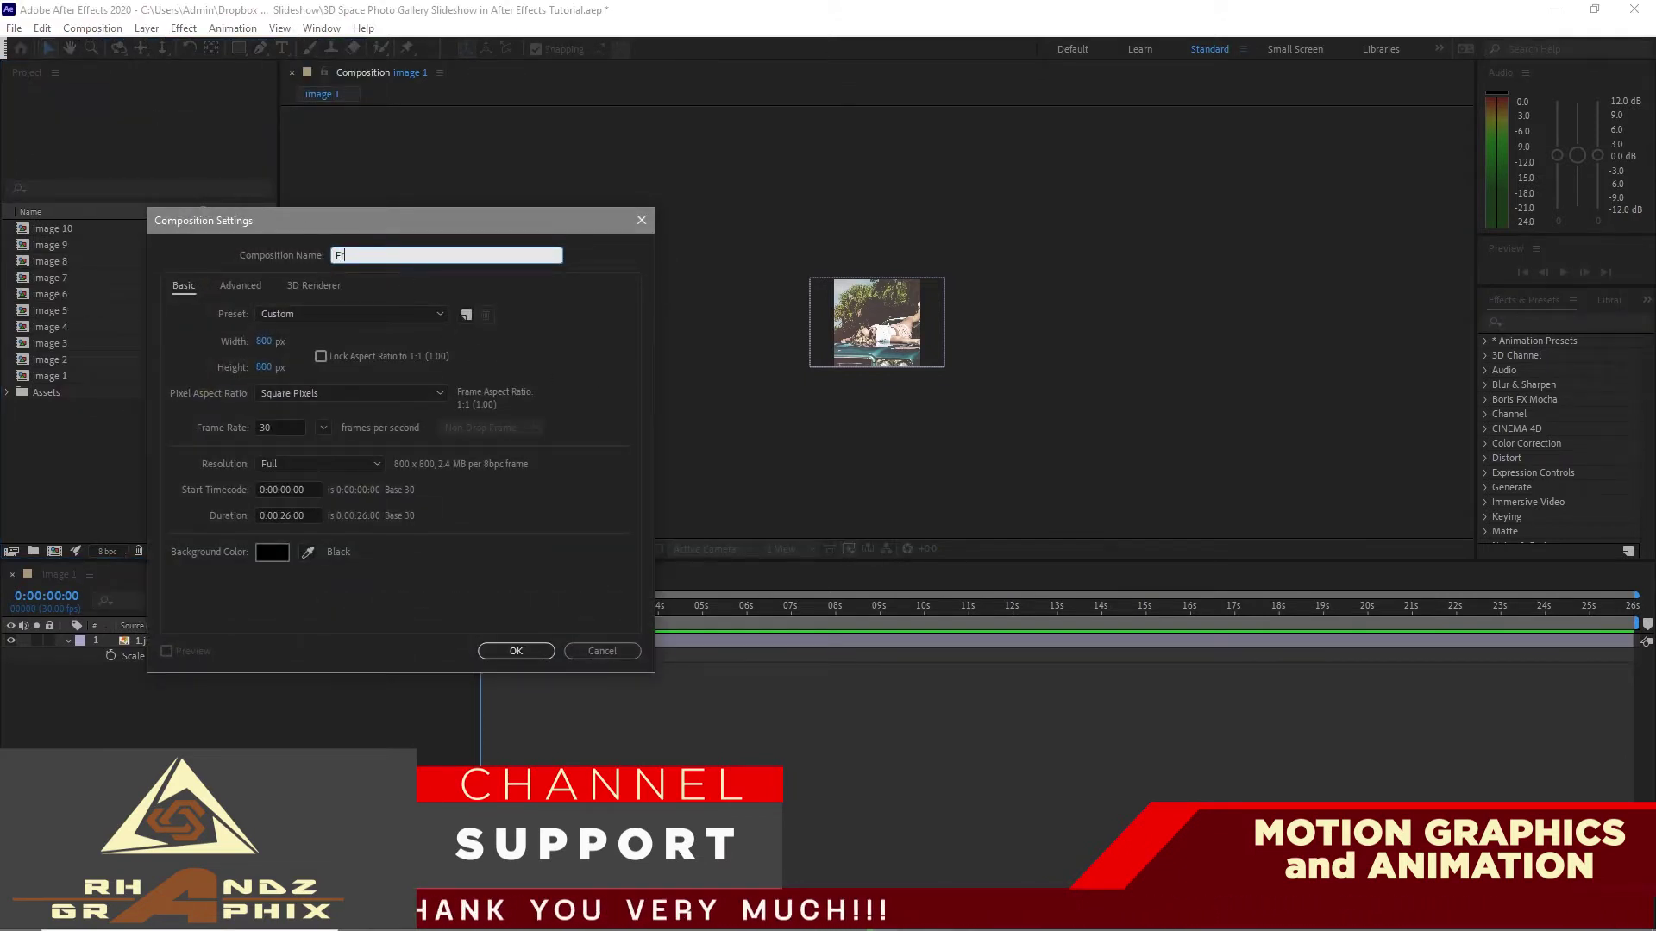
pyautogui.write('ame')
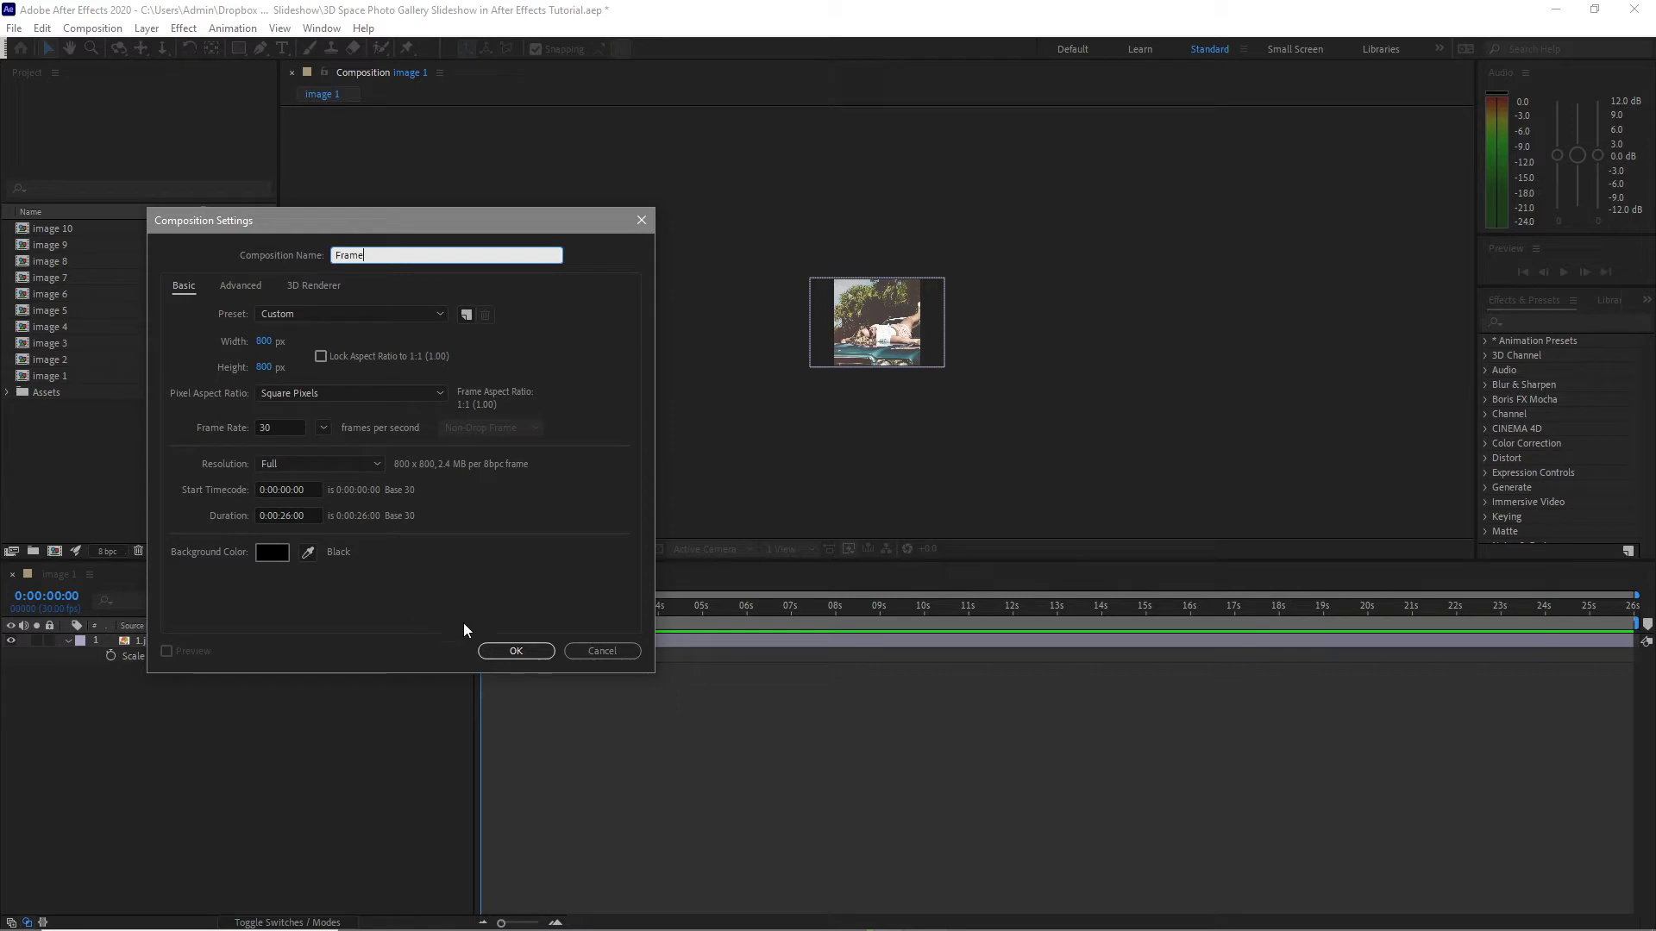
pyautogui.click(517, 651)
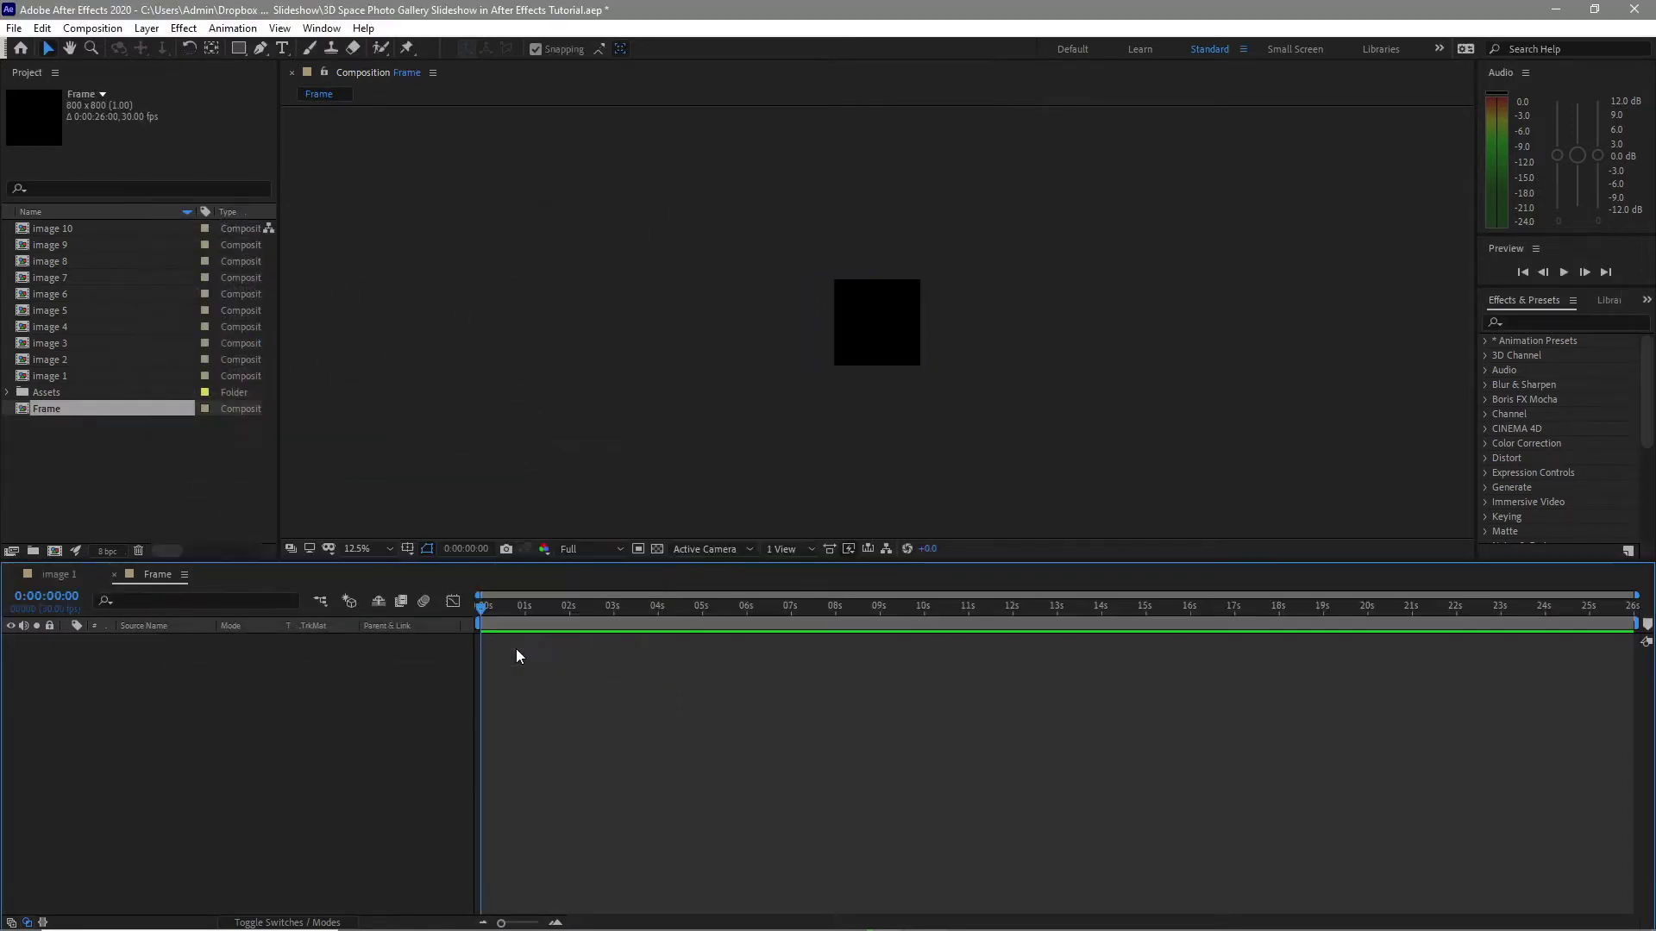
# Add a composition-sized rectangle shape layer with a white stroke to Frame and apply a Drop Shadow effect to it
pyautogui.doubleClick(239, 50)
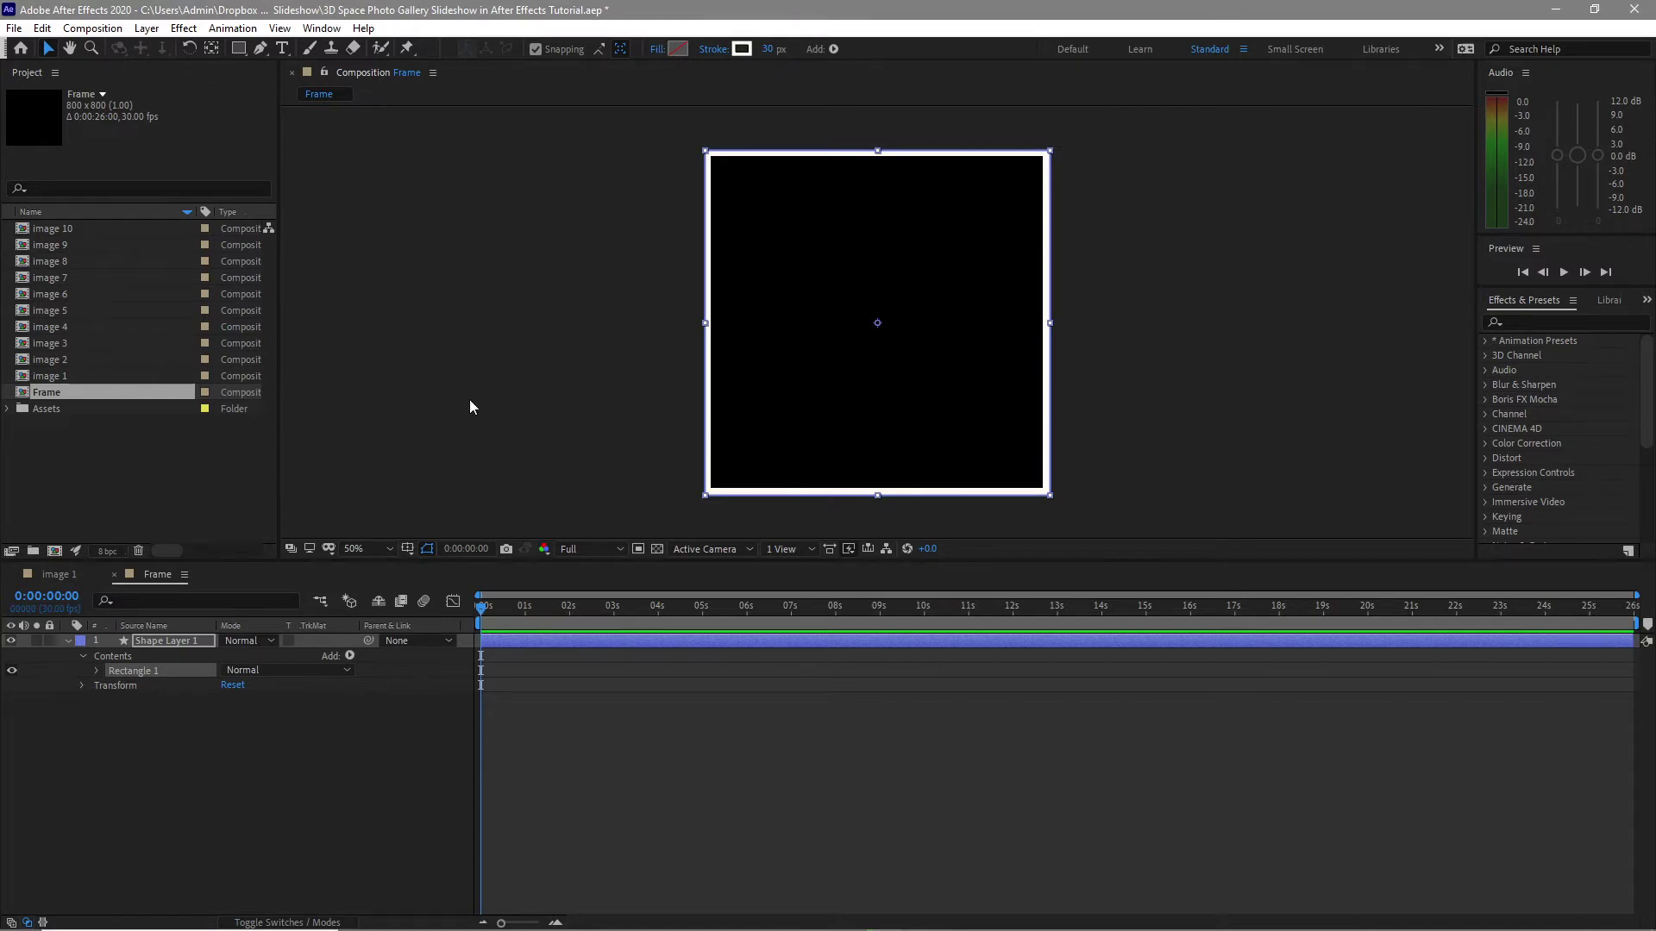
pyautogui.click(183, 28)
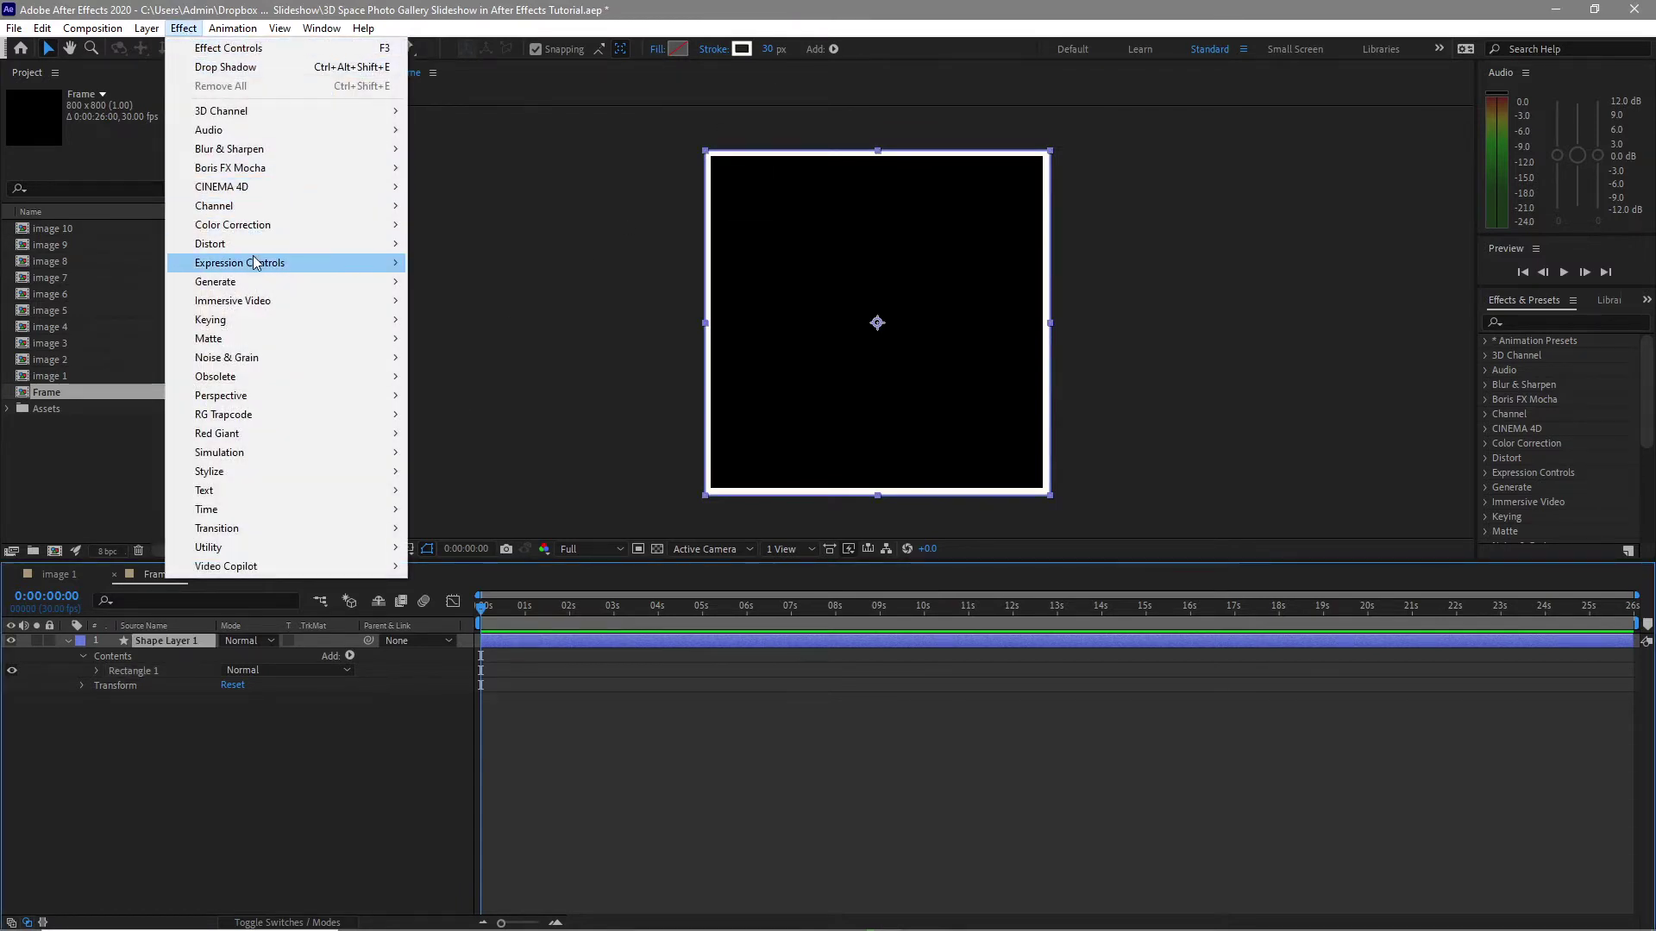
pyautogui.moveTo(285, 394)
pyautogui.click(464, 548)
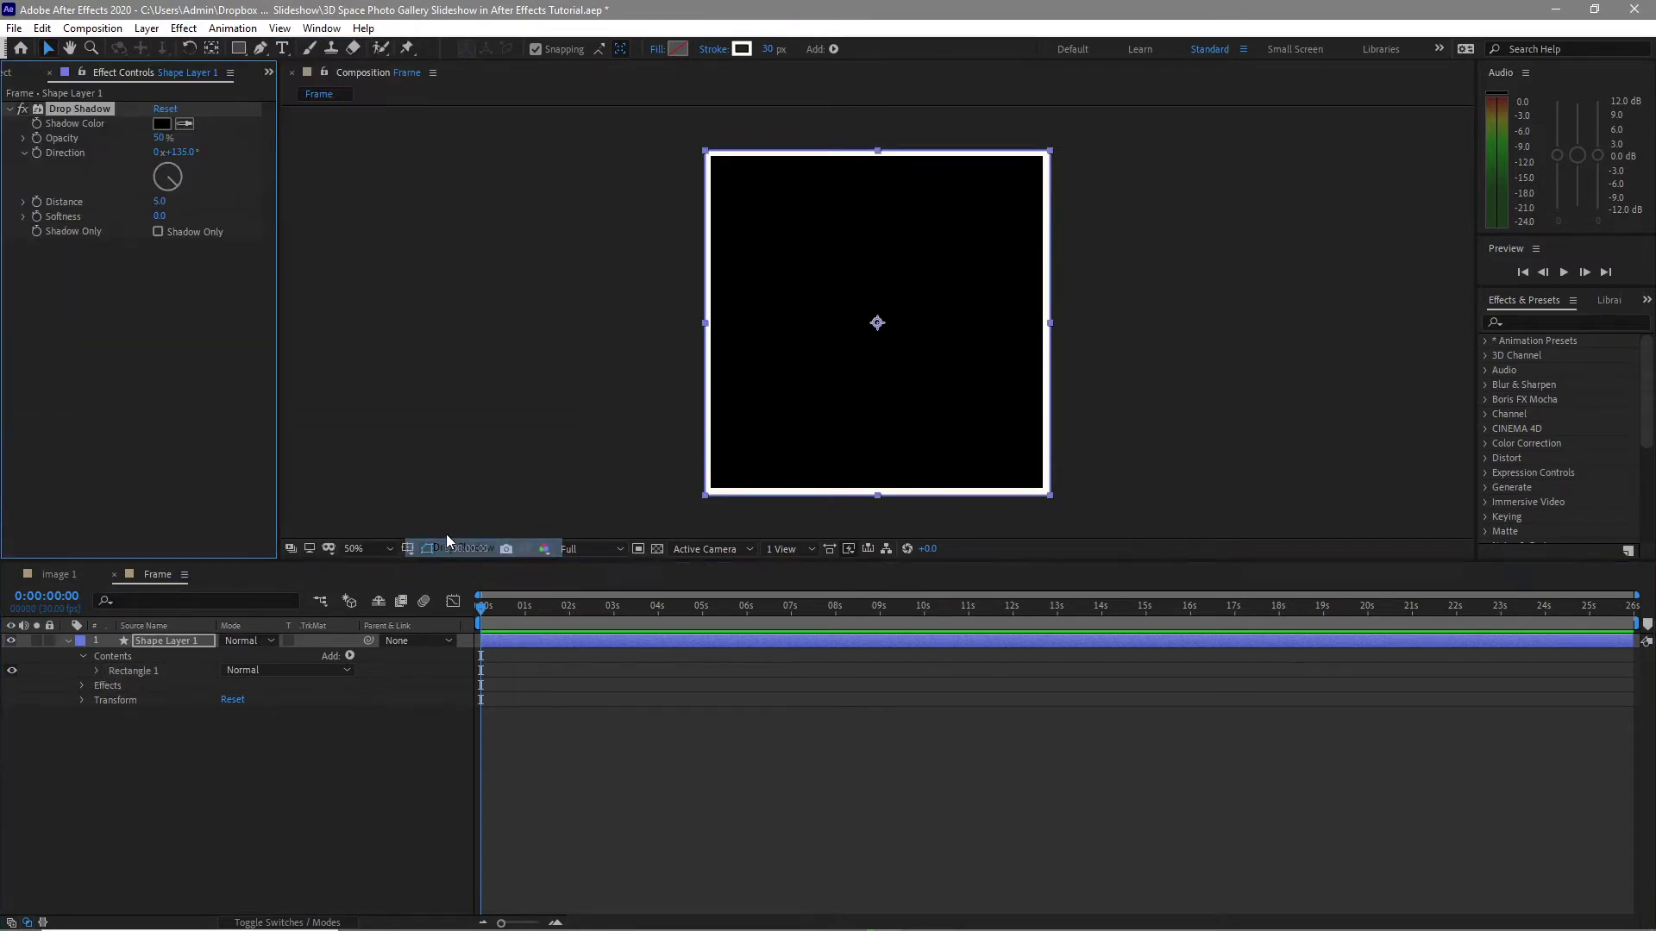
# Set the frame's drop shadow Distance to 10 and Softness to 10
pyautogui.click(159, 201)
pyautogui.write('10')
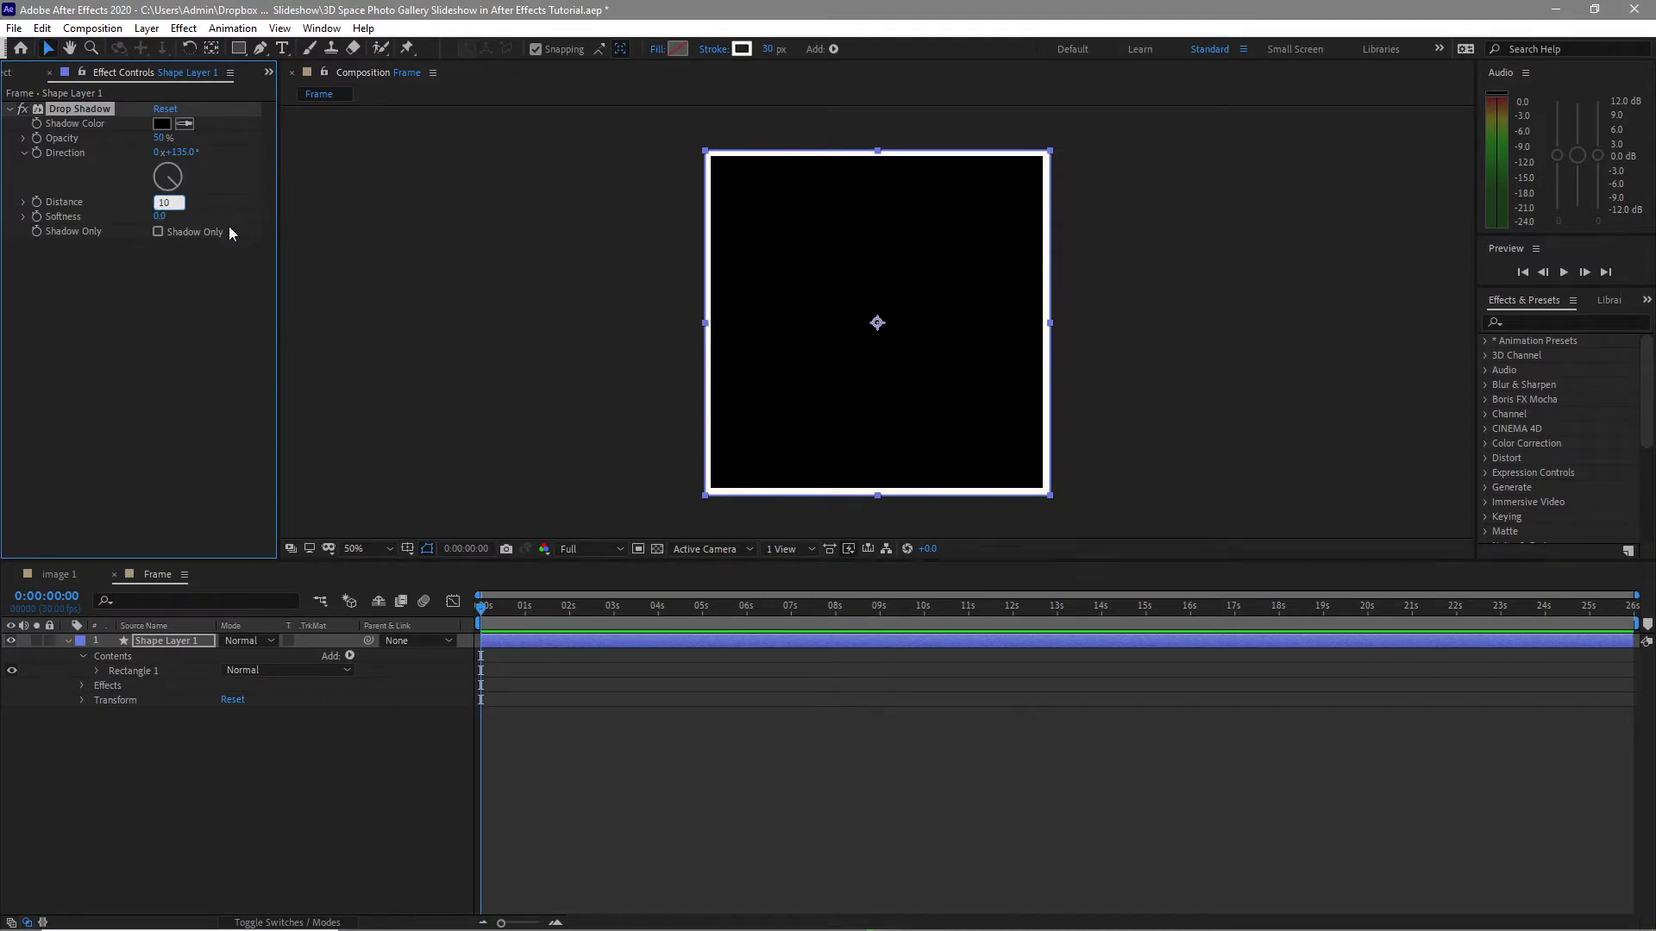
pyautogui.click(169, 217)
pyautogui.click(433, 341)
# Create a new 800 x 800 px composition named placeholder 1
pyautogui.click(92, 27)
pyautogui.click(107, 50)
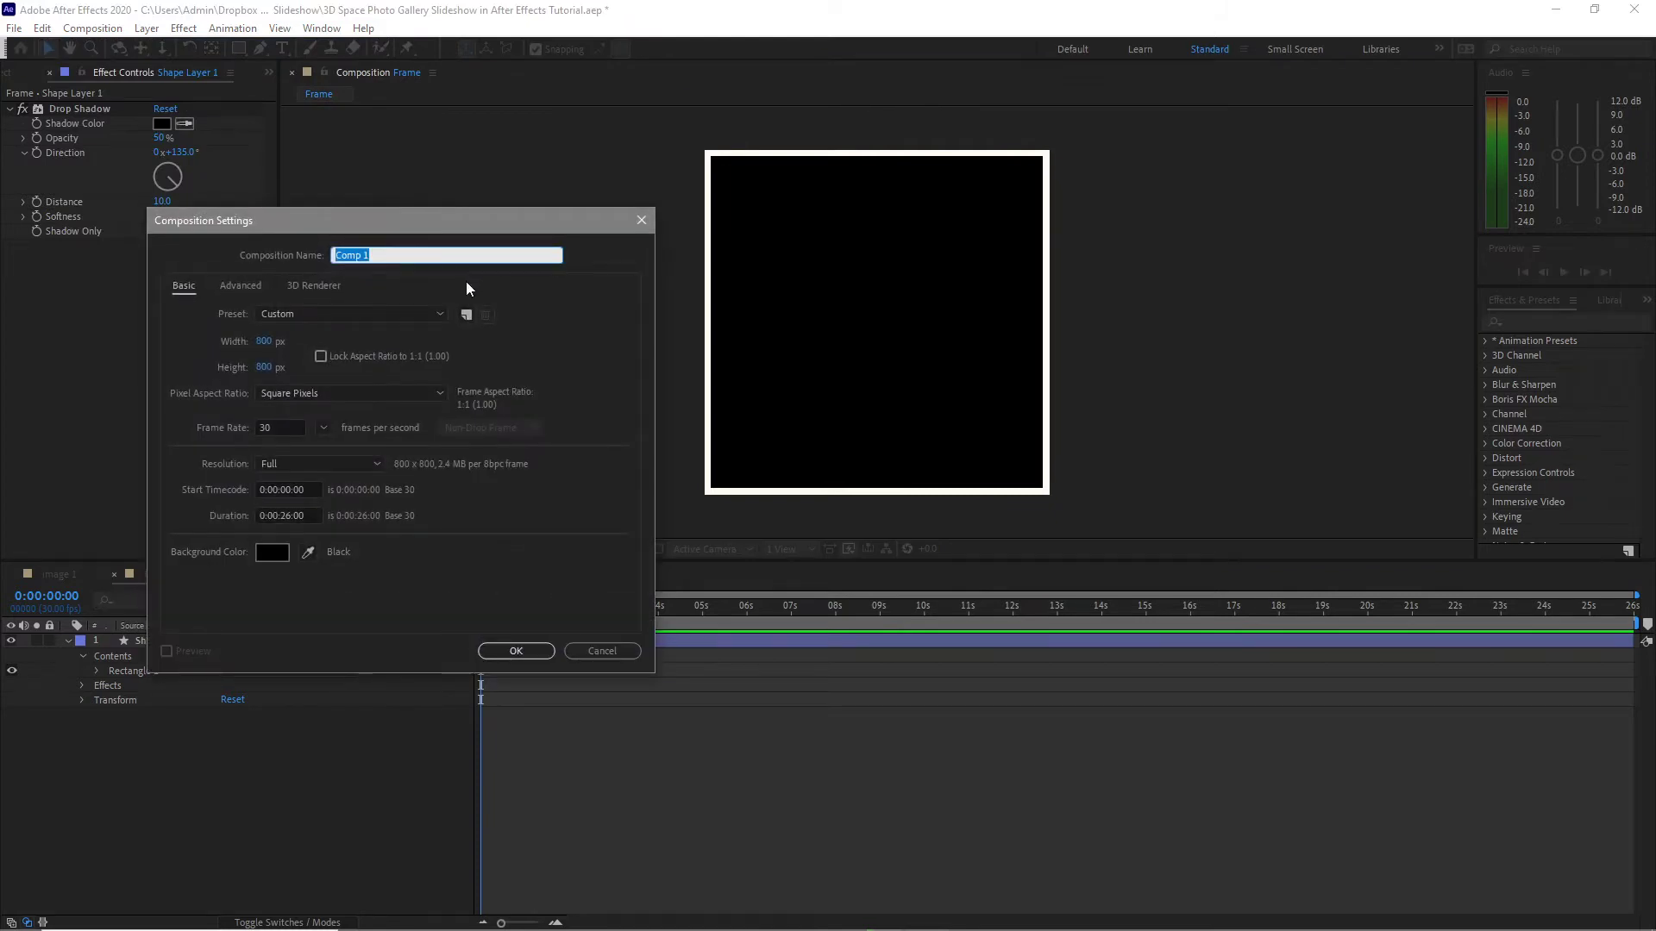
pyautogui.write('placeholder 1')
pyautogui.click(510, 650)
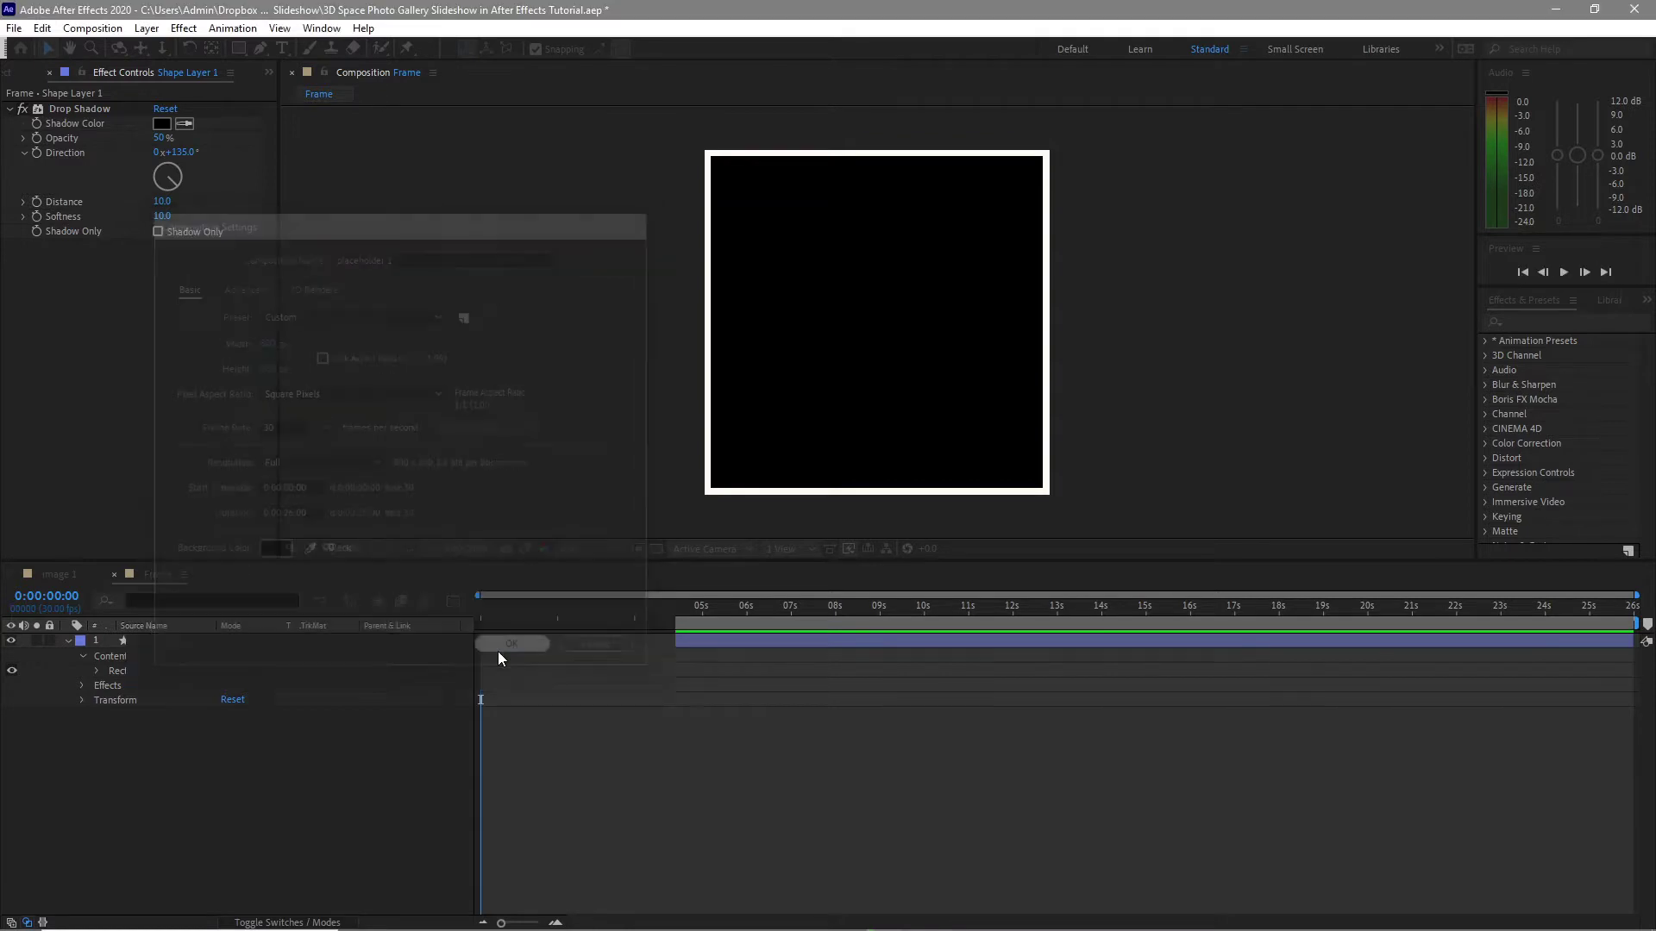
# Add the Frame and image 1 compositions to placeholder 1, with image 1 layered beneath Frame
pyautogui.click(31, 77)
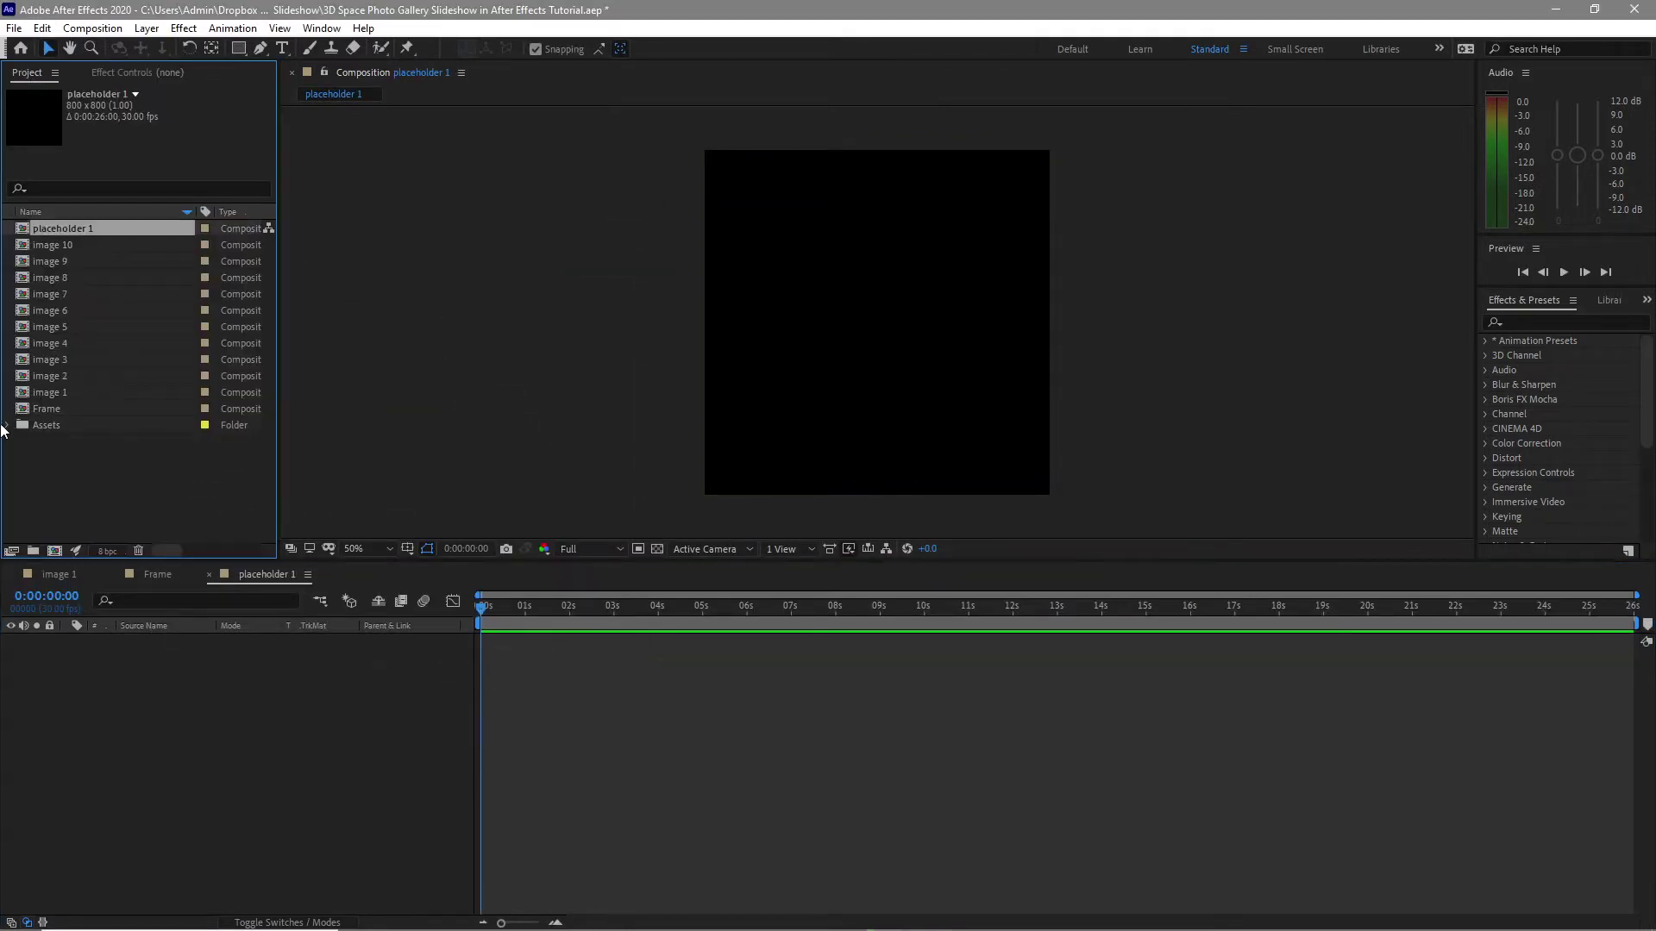
pyautogui.moveTo(65, 405); pyautogui.dragTo(166, 681)
pyautogui.moveTo(54, 392); pyautogui.dragTo(810, 361)
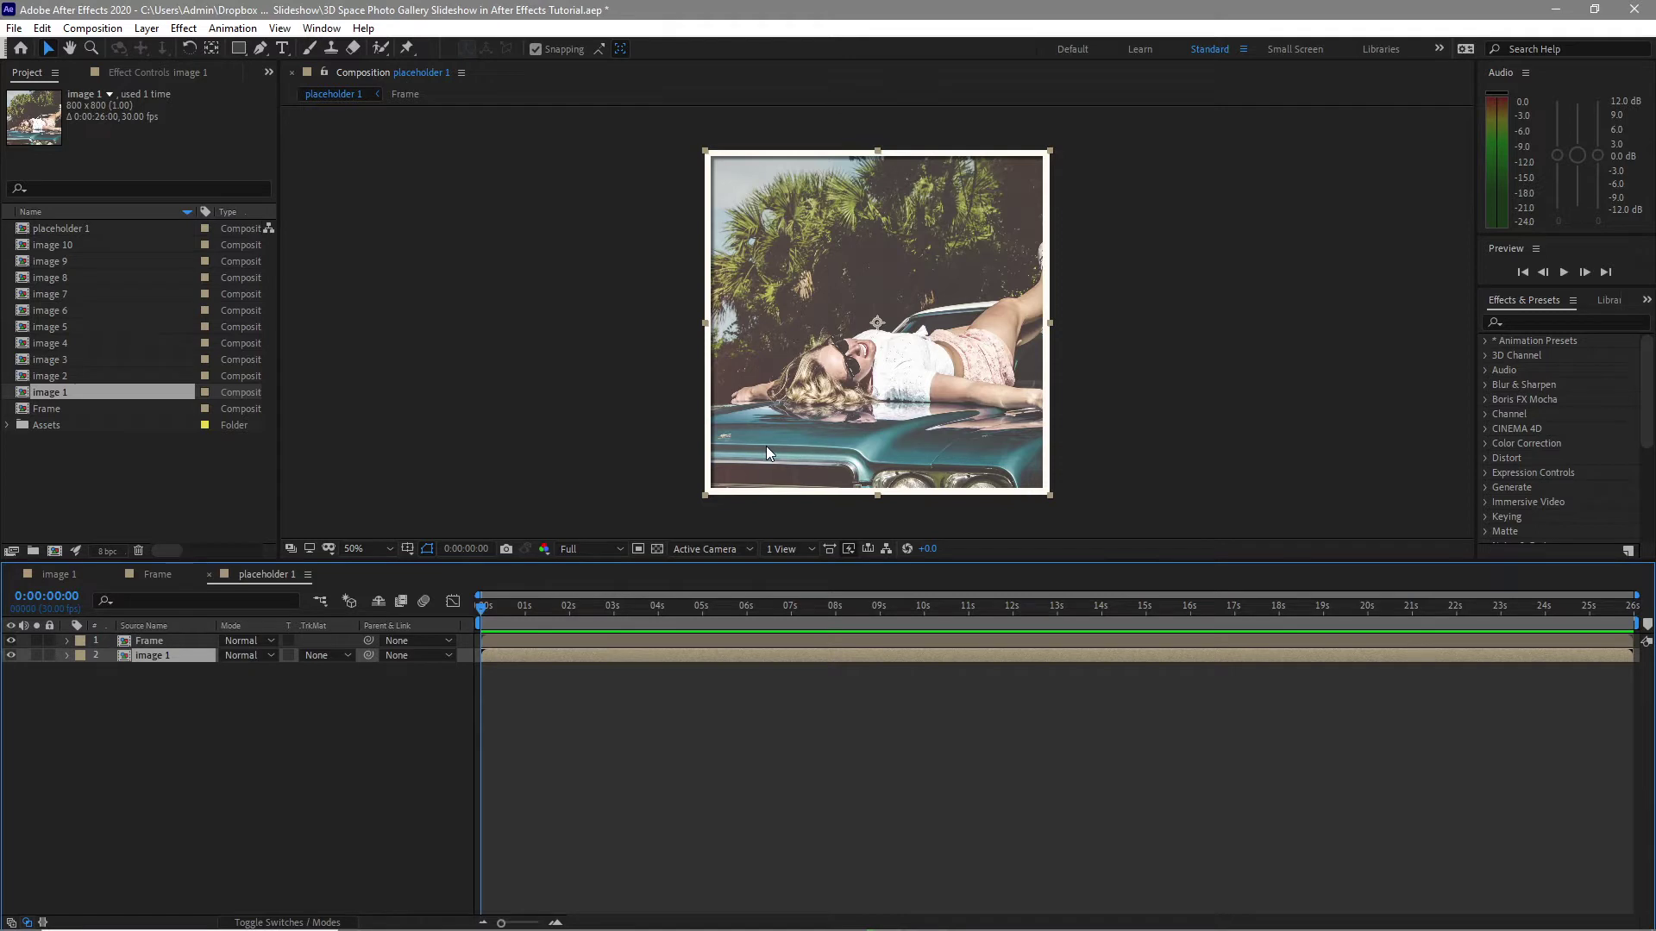
pyautogui.click(324, 143)
# Create a new composition named Main with a width of 1920 px and a height of 1080 px
pyautogui.click(93, 27)
pyautogui.click(103, 44)
pyautogui.write('Main')
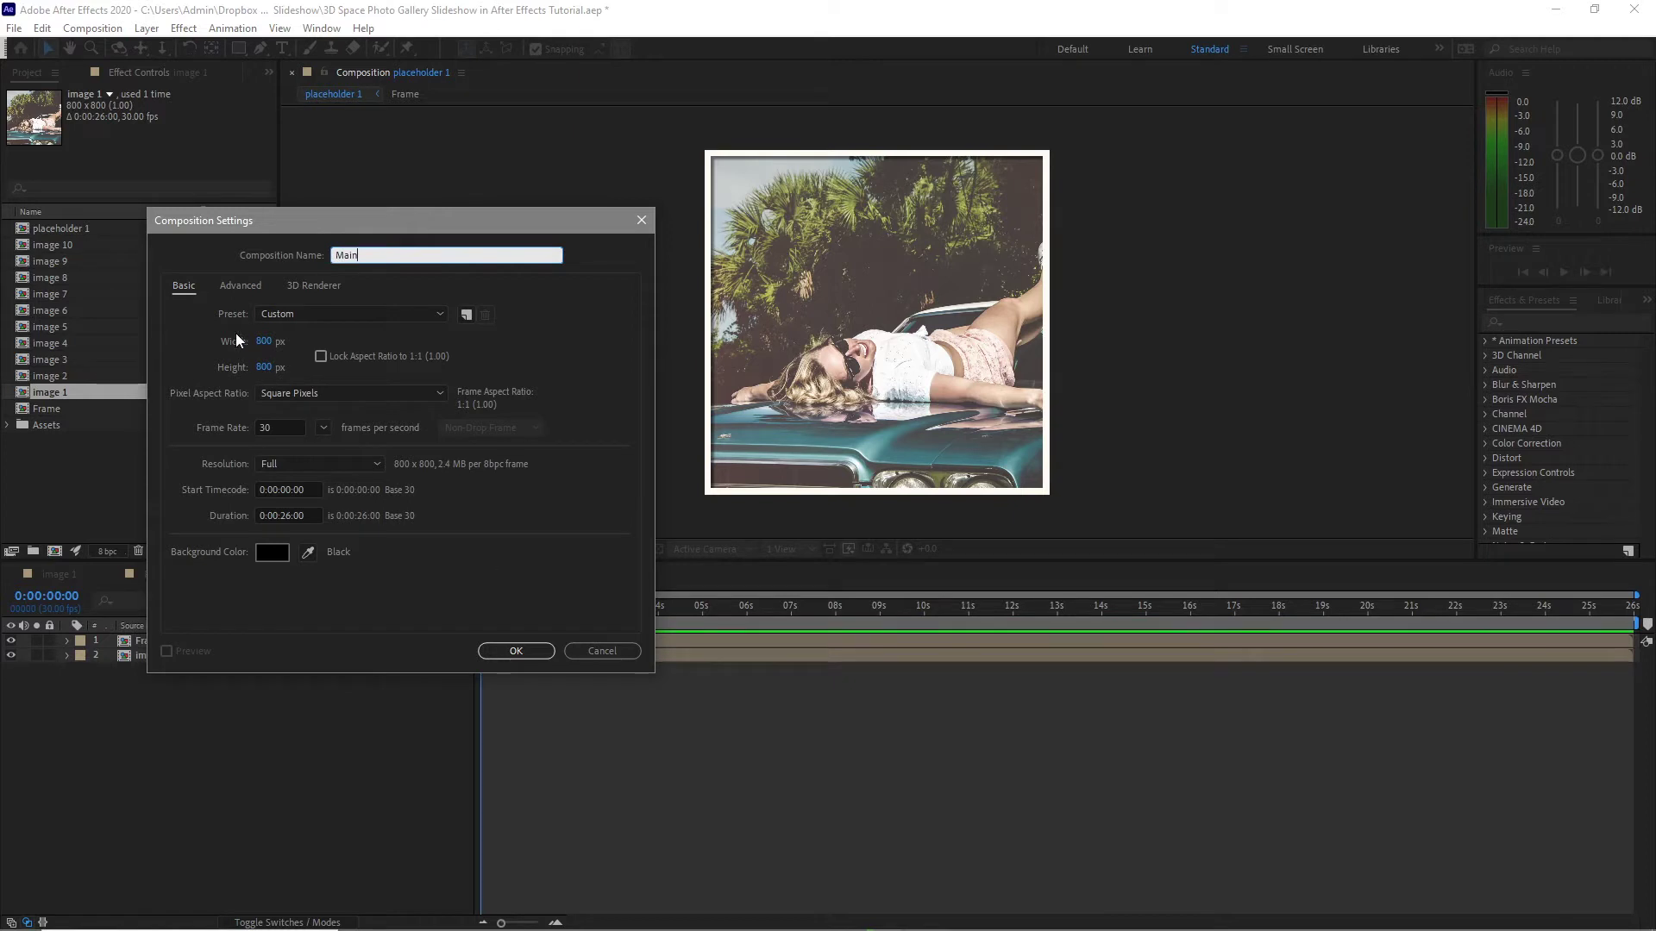
pyautogui.click(263, 341)
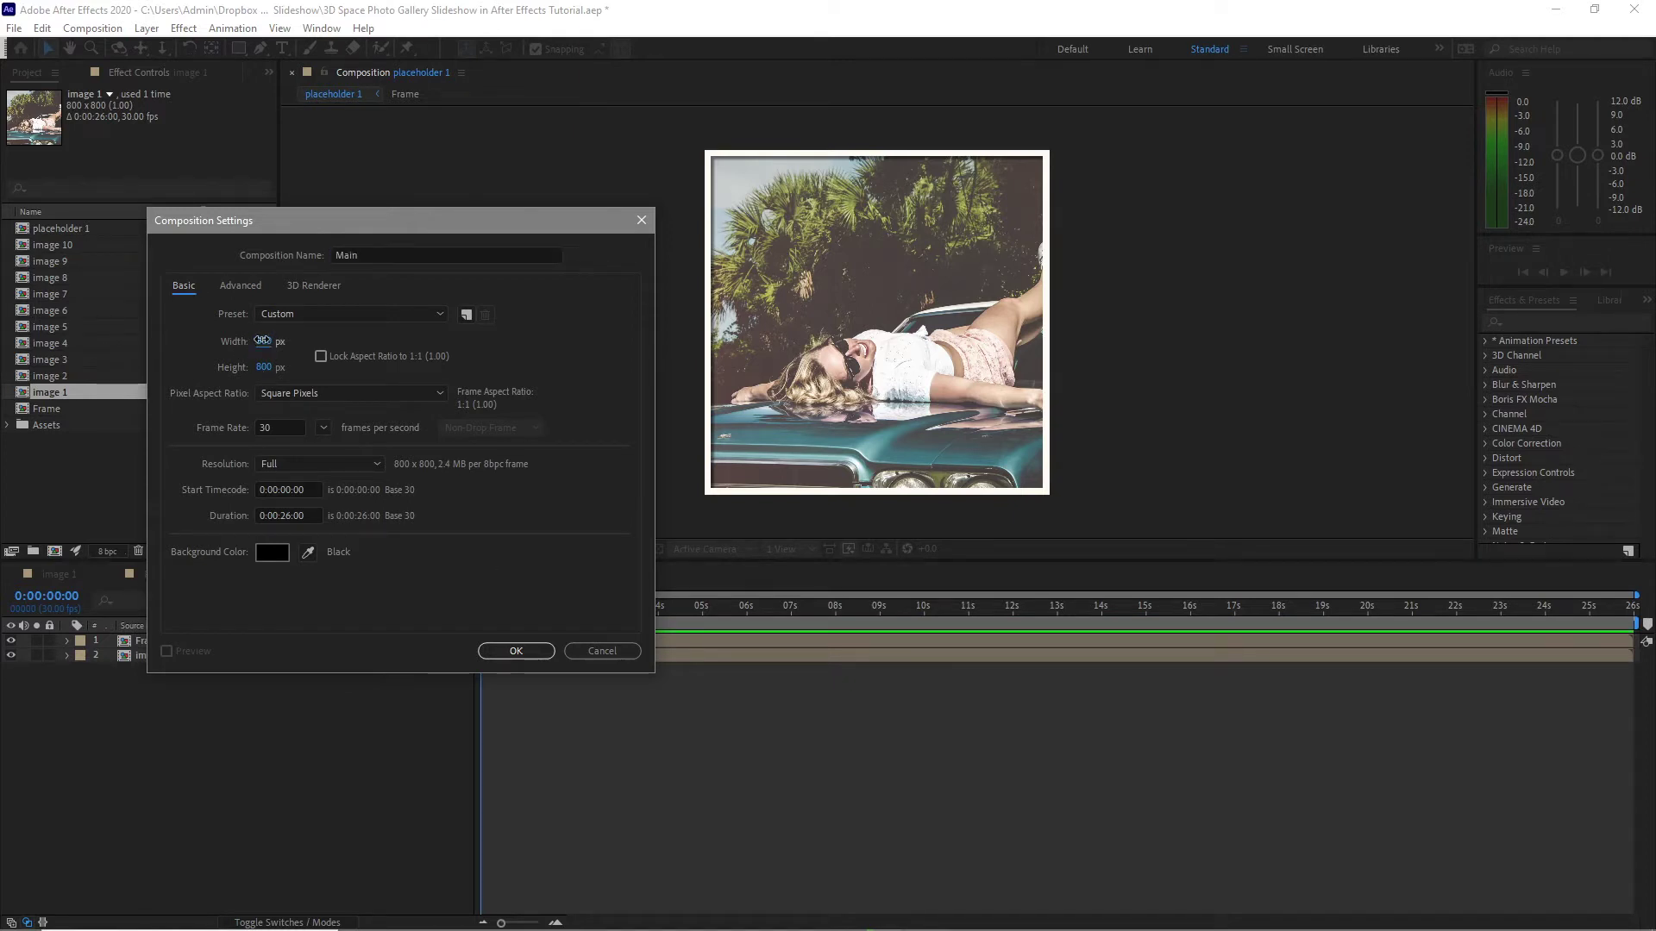
pyautogui.write('19')
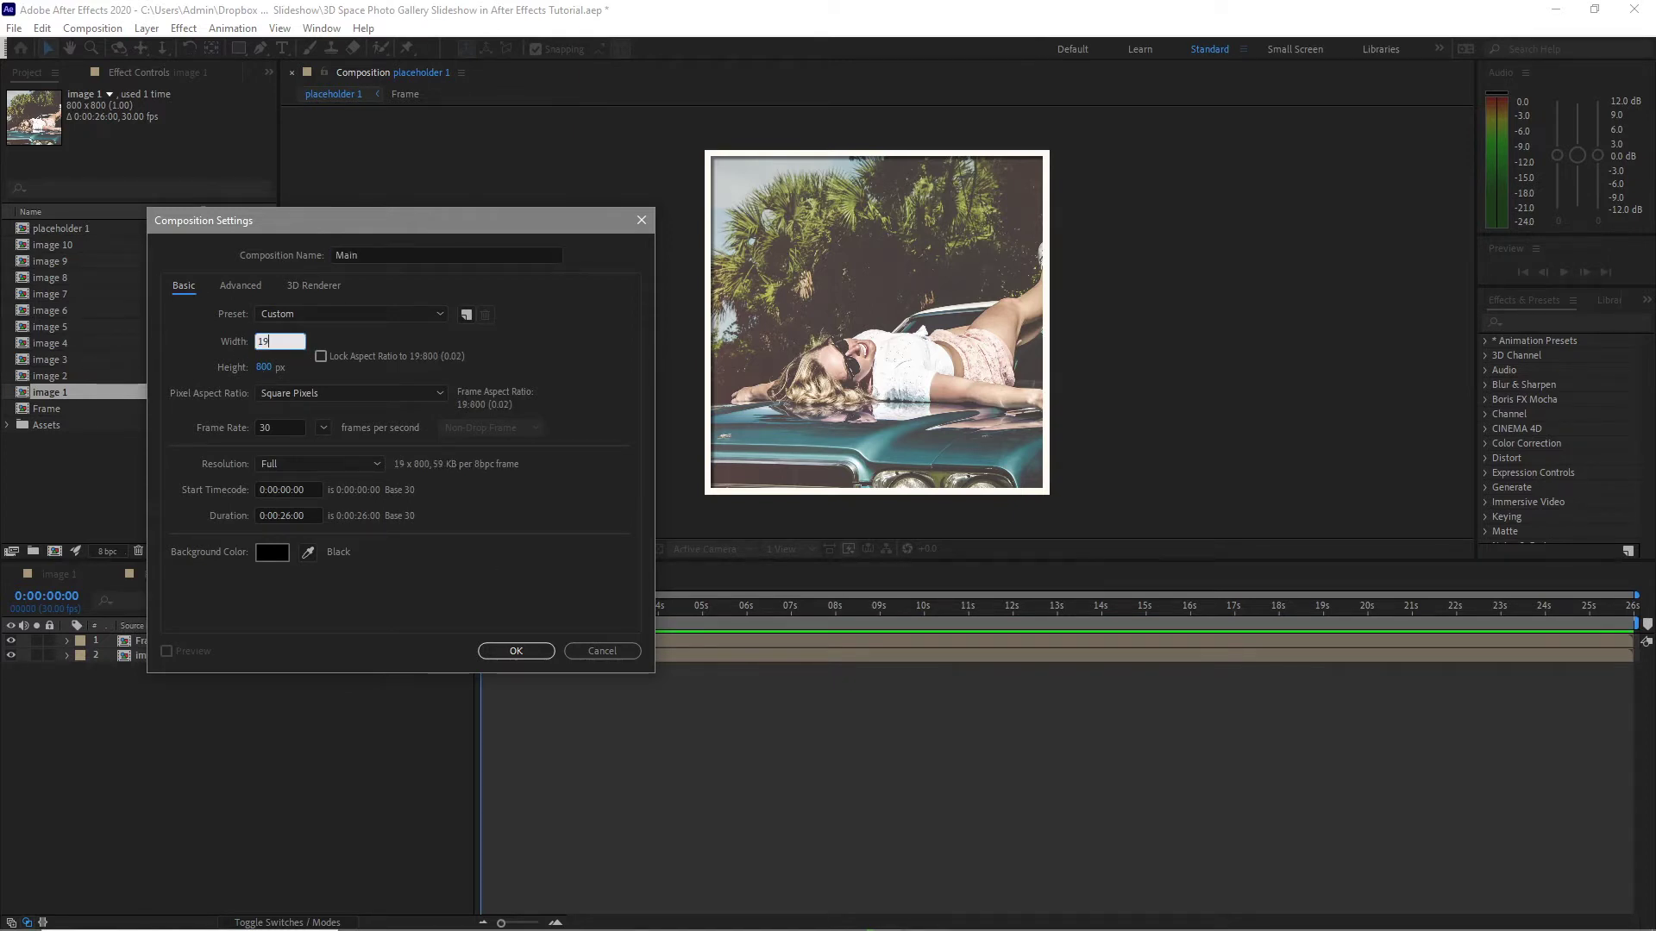
pyautogui.write('20')
pyautogui.click(258, 371)
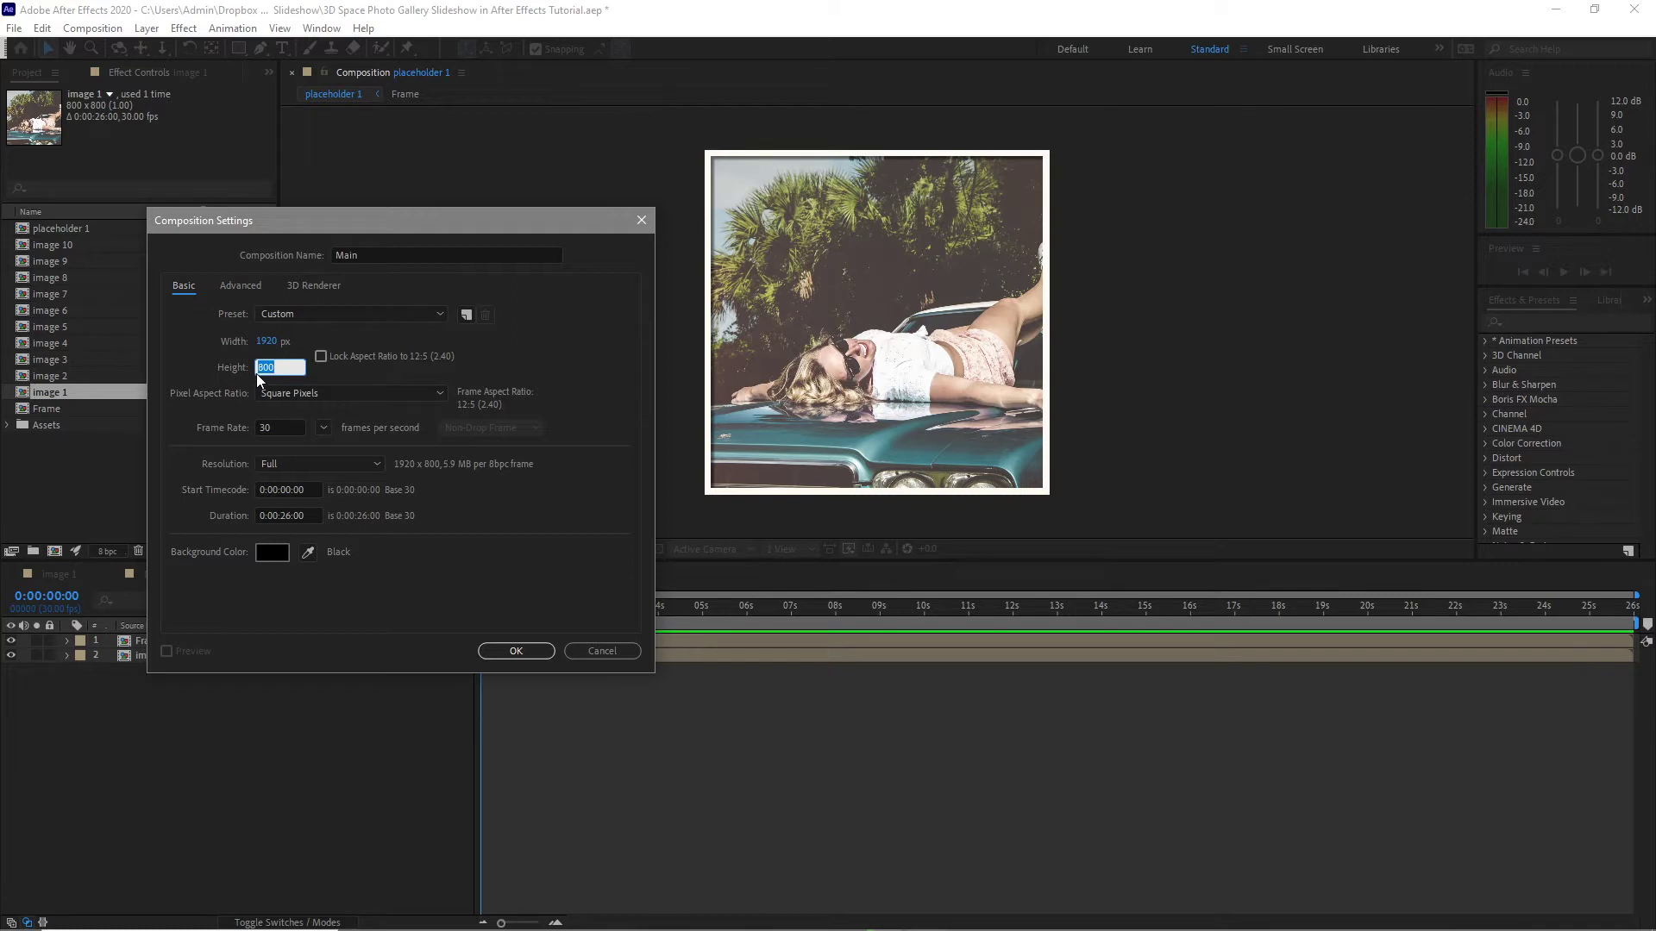
pyautogui.write('1080')
pyautogui.click(514, 651)
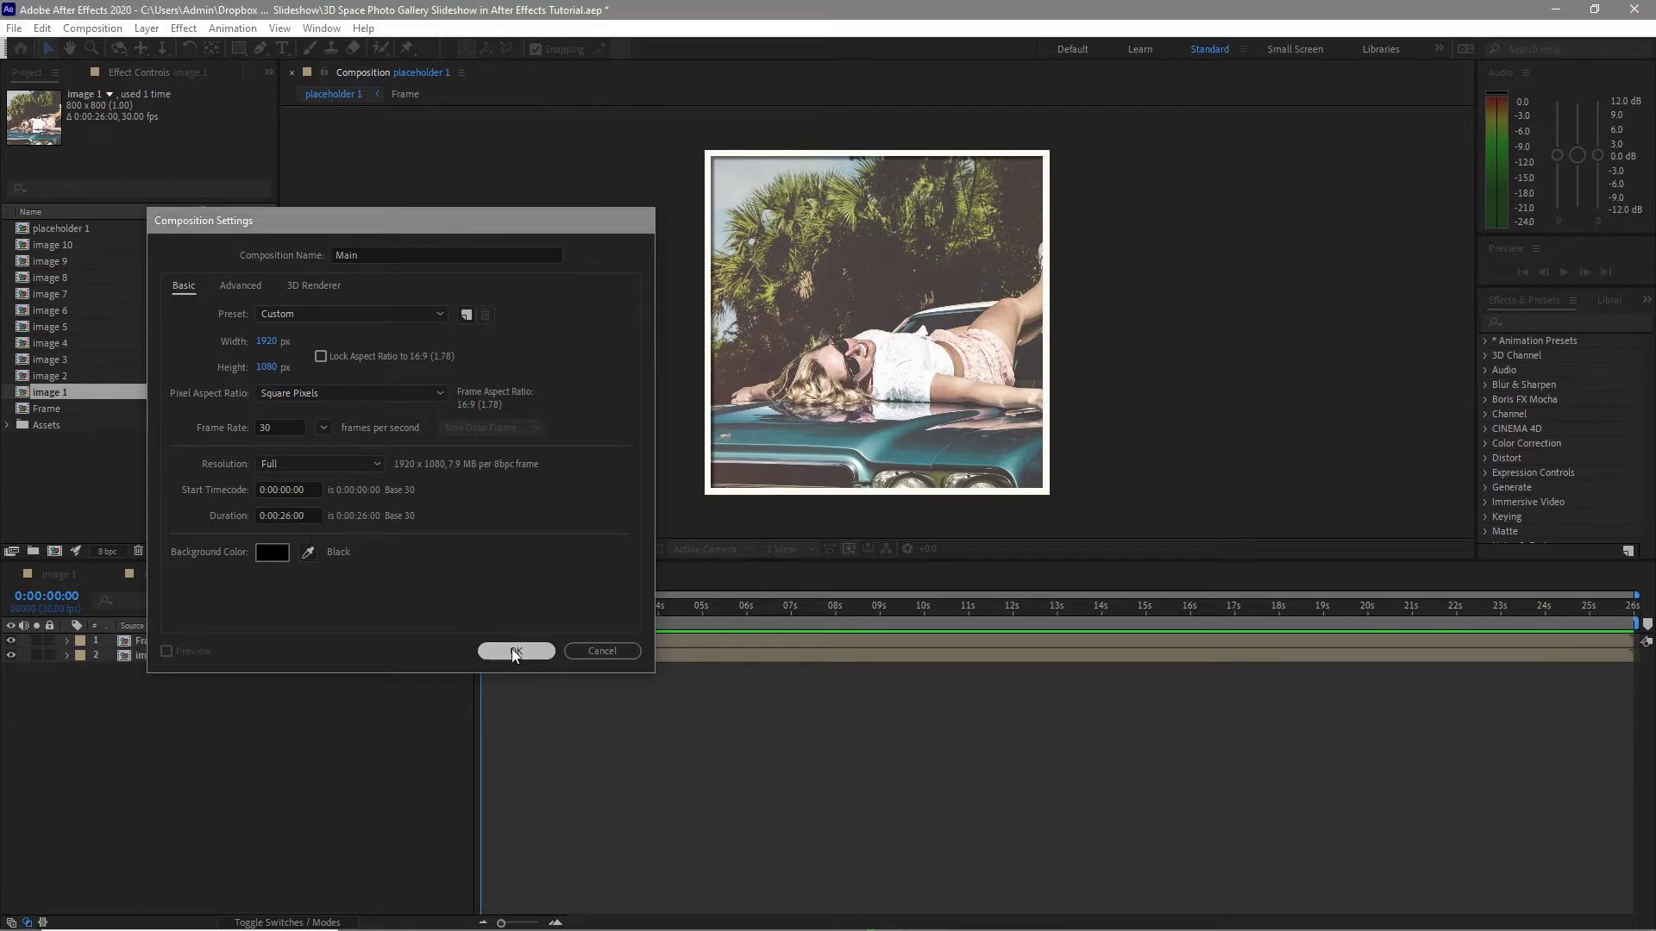
# Duplicate the placeholder 1 composition repeatedly until there are copies up to placeholder 10
pyautogui.click(80, 228)
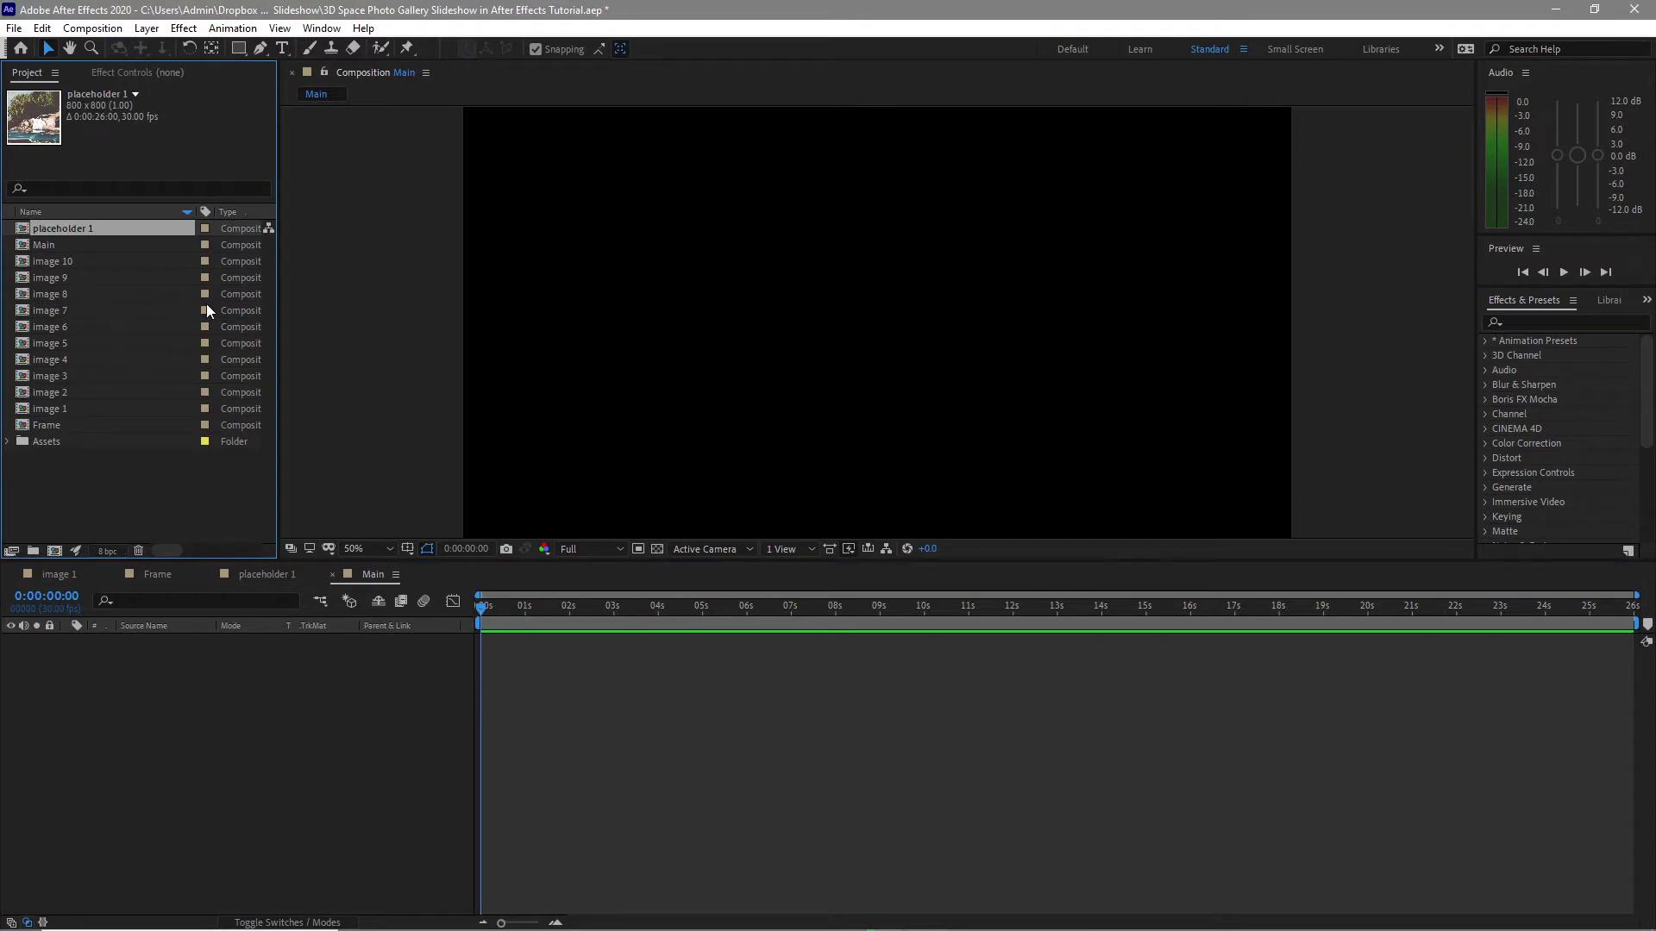
pyautogui.hotkey('ctrl', 'd')
pyautogui.hotkey('ctrl', 'd')
pyautogui.hotkey('ctrl', 'd')
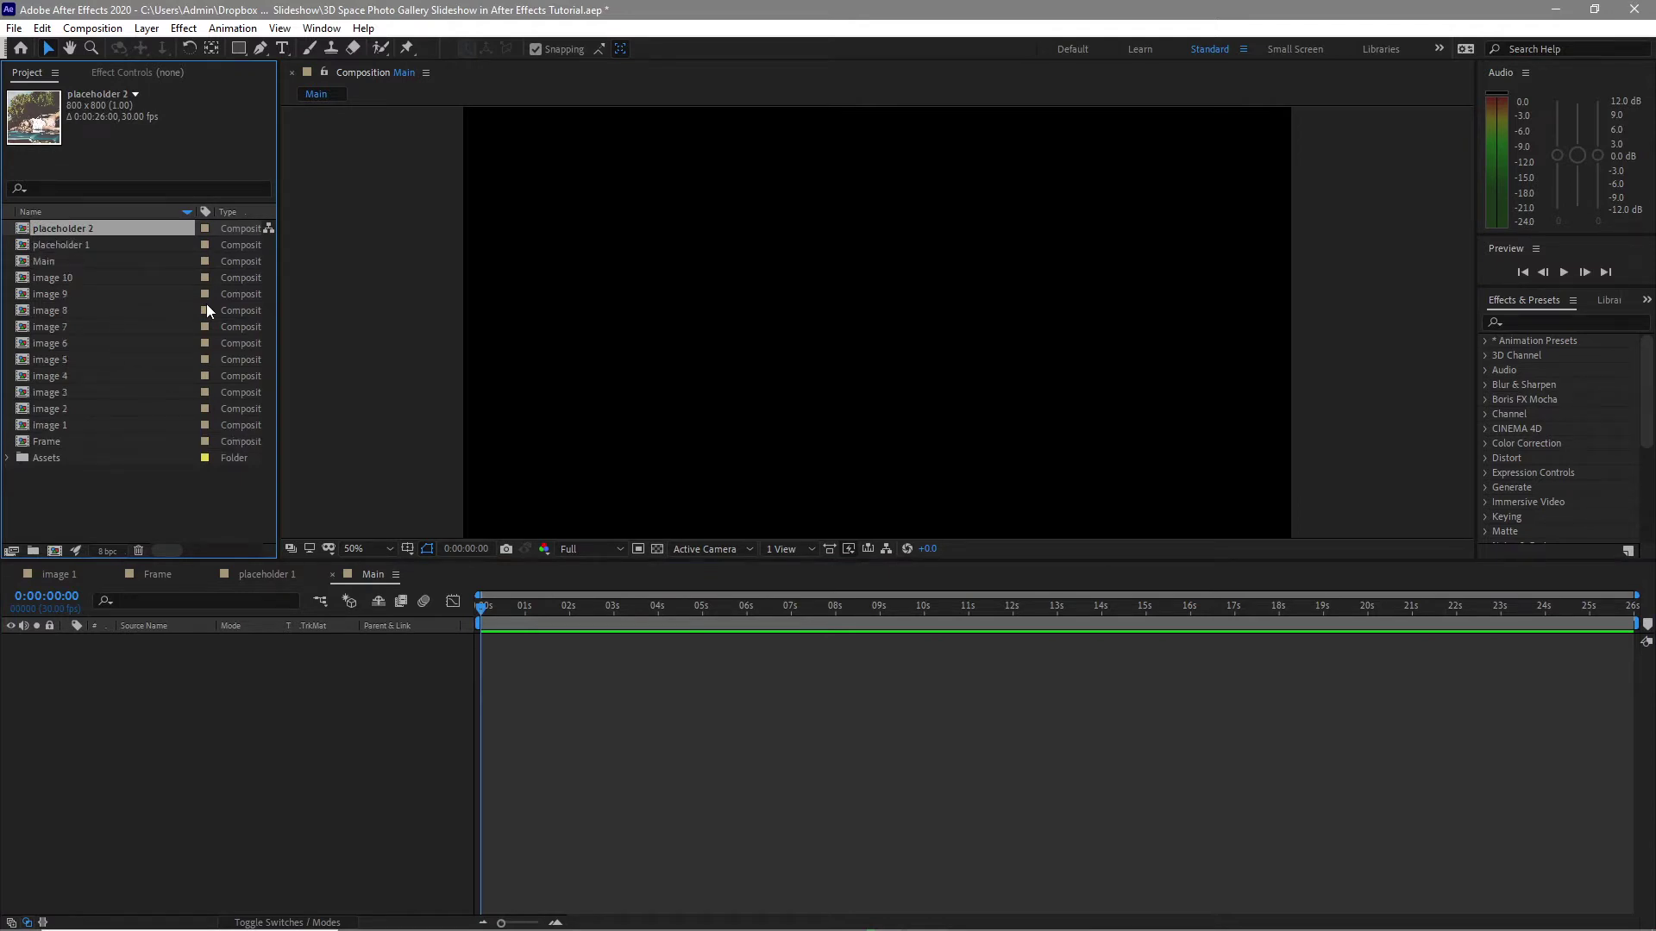
pyautogui.hotkey('ctrl', 'd')
pyautogui.hotkey('ctrl', 'd')
pyautogui.hotkey('ctrl', 'd')
pyautogui.hotkey('ctrl', 'd')
pyautogui.hotkey('ctrl', 'd')
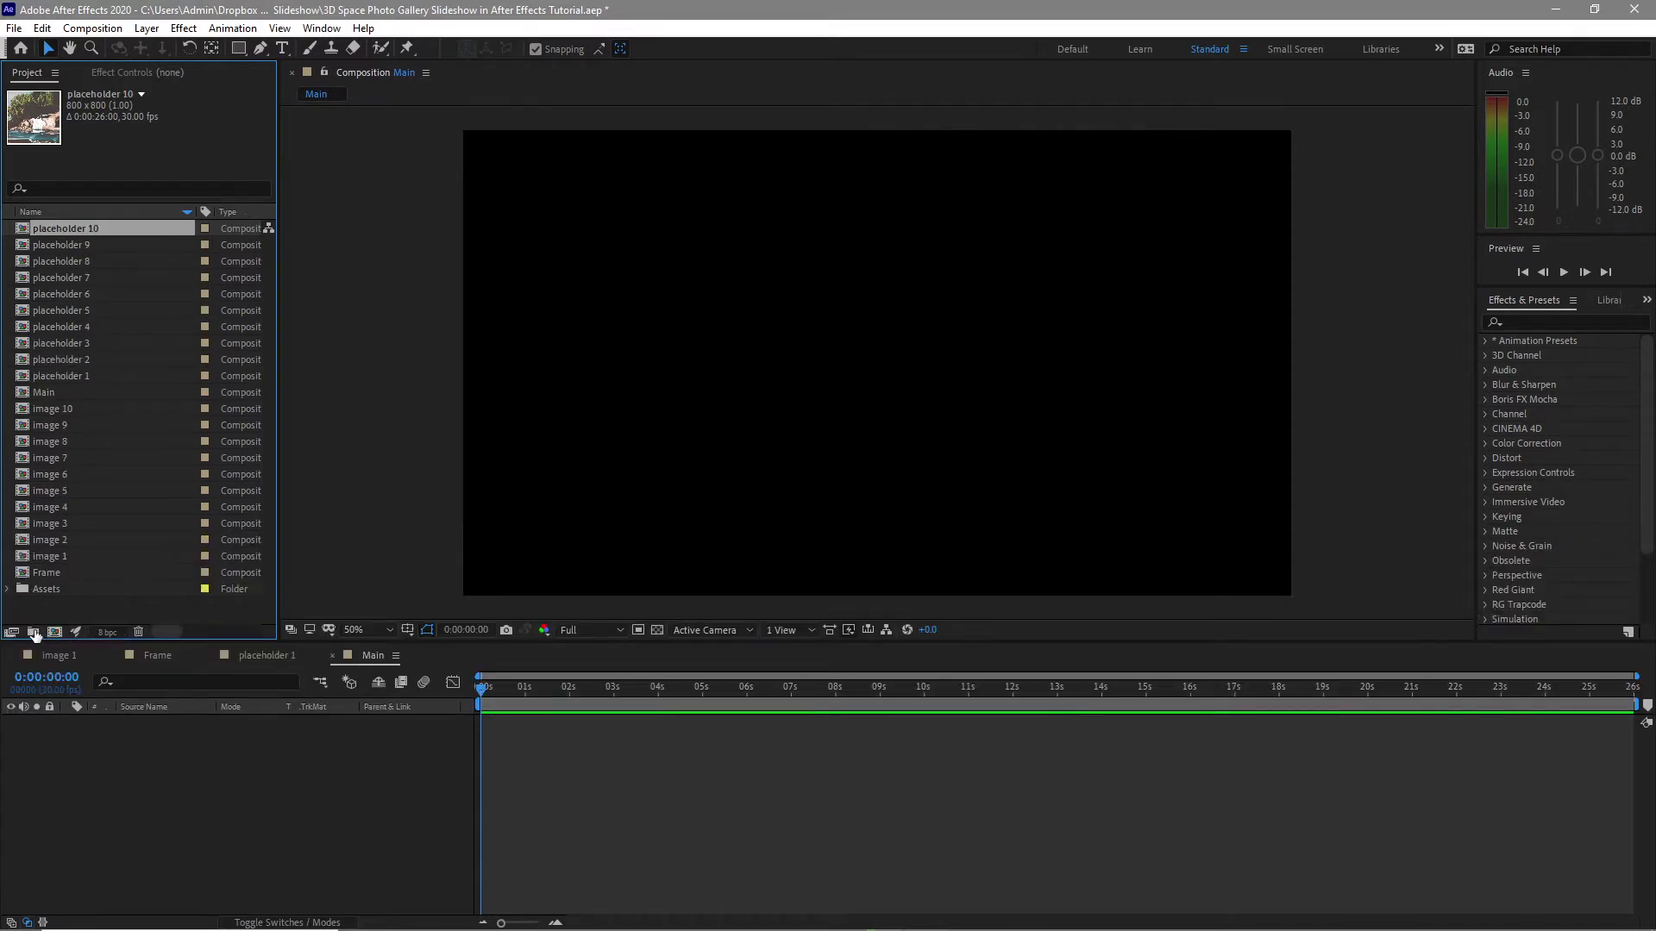
# Create a project folder named Placeholders and move all ten placeholder compositions into it
pyautogui.click(33, 633)
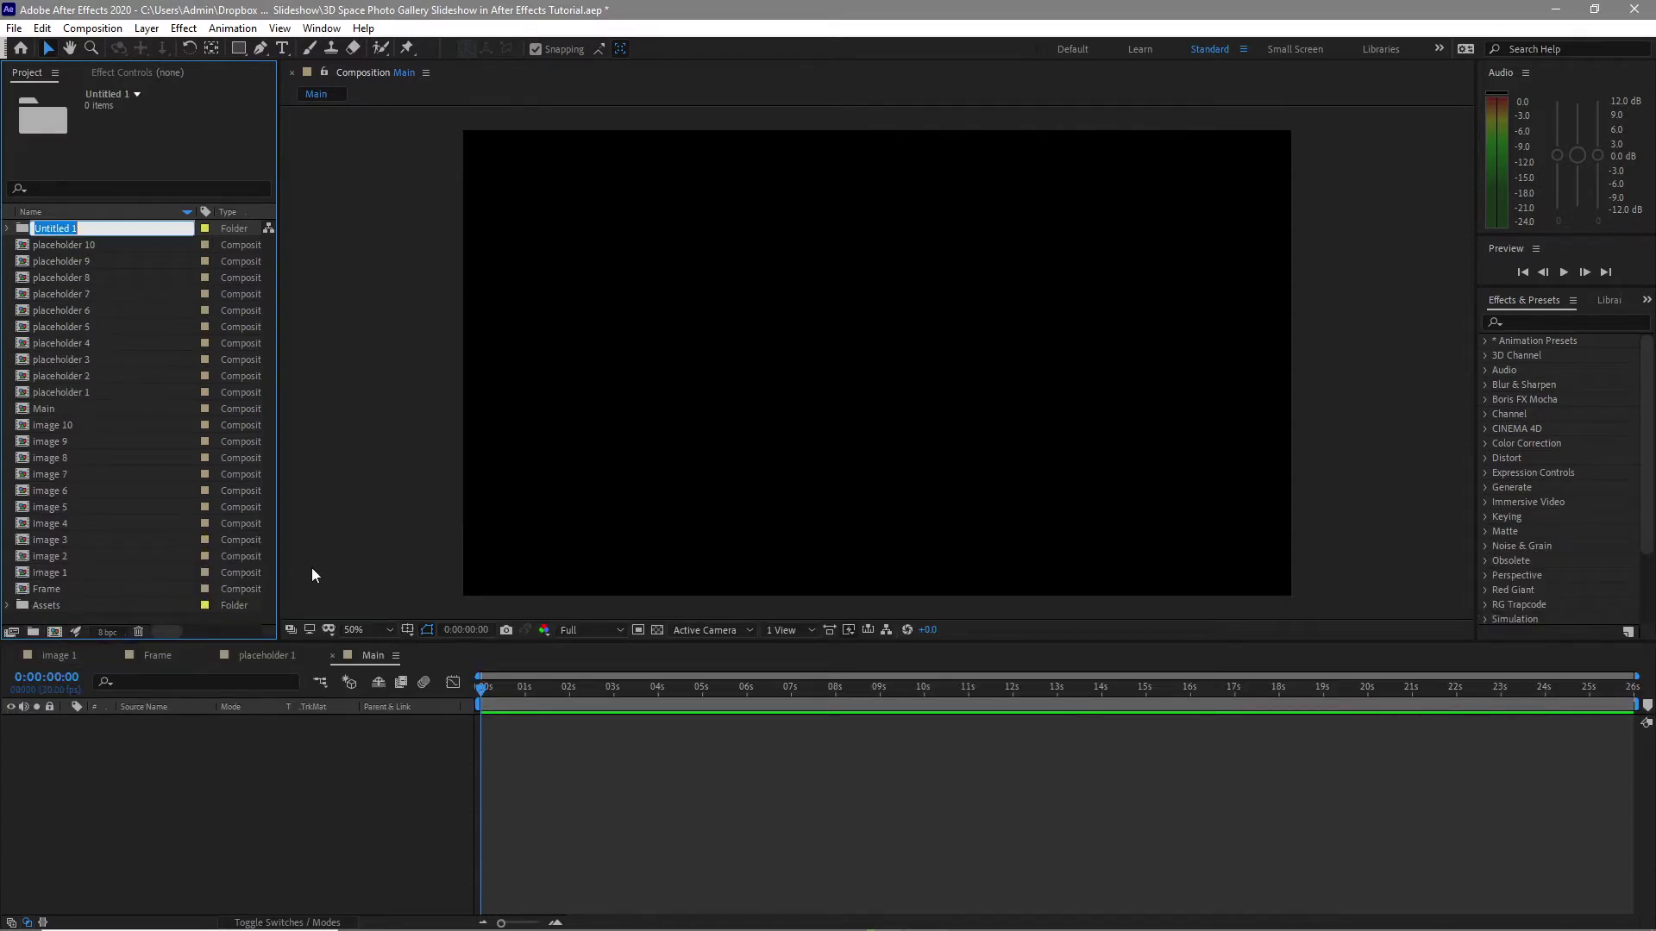
pyautogui.write('Placeholders')
pyautogui.moveTo(6, 248); pyautogui.dragTo(108, 386)
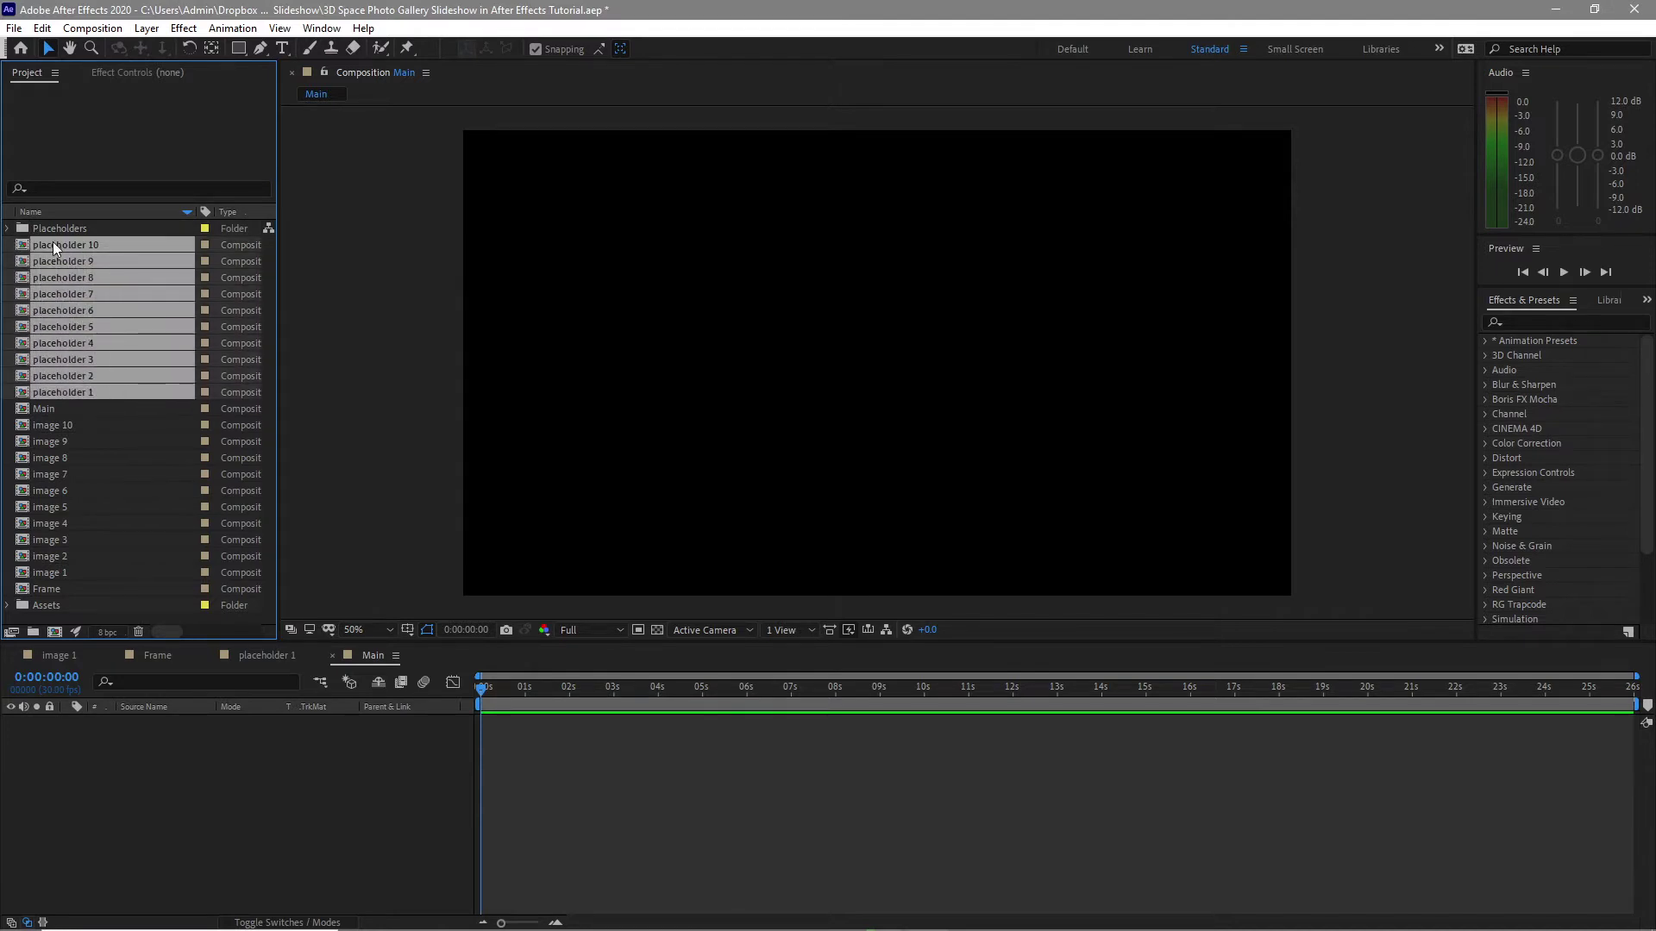
pyautogui.moveTo(52, 240); pyautogui.dragTo(52, 230)
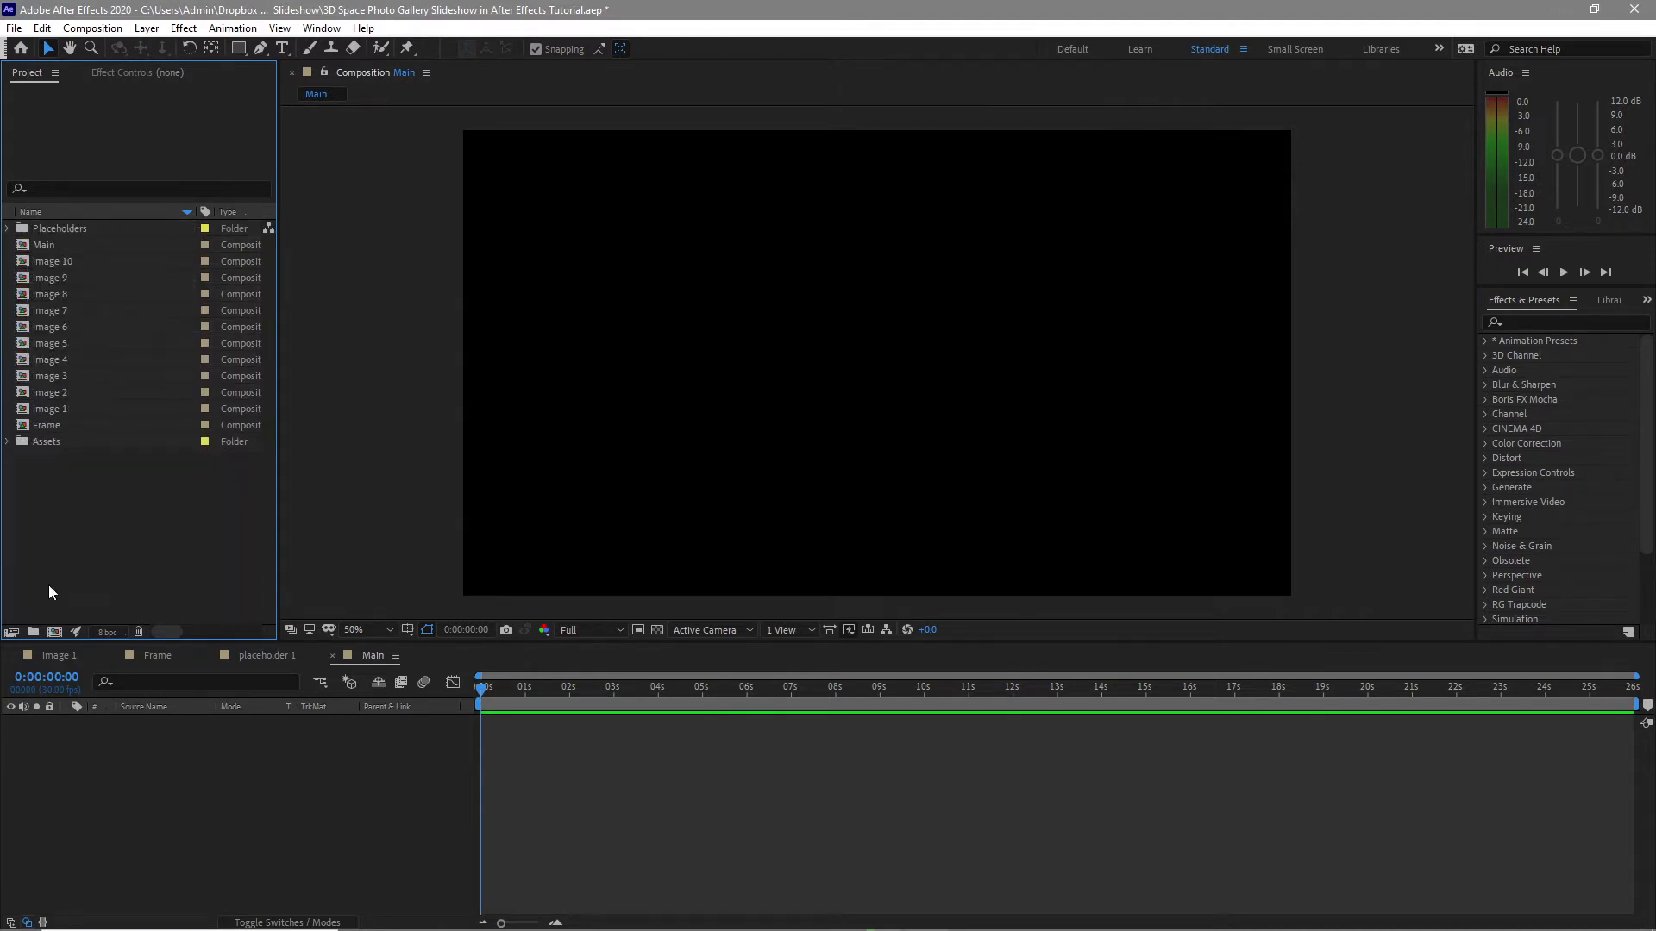
# Create a project folder named Image and move the image 1 to image 10 compositions into it
pyautogui.click(33, 632)
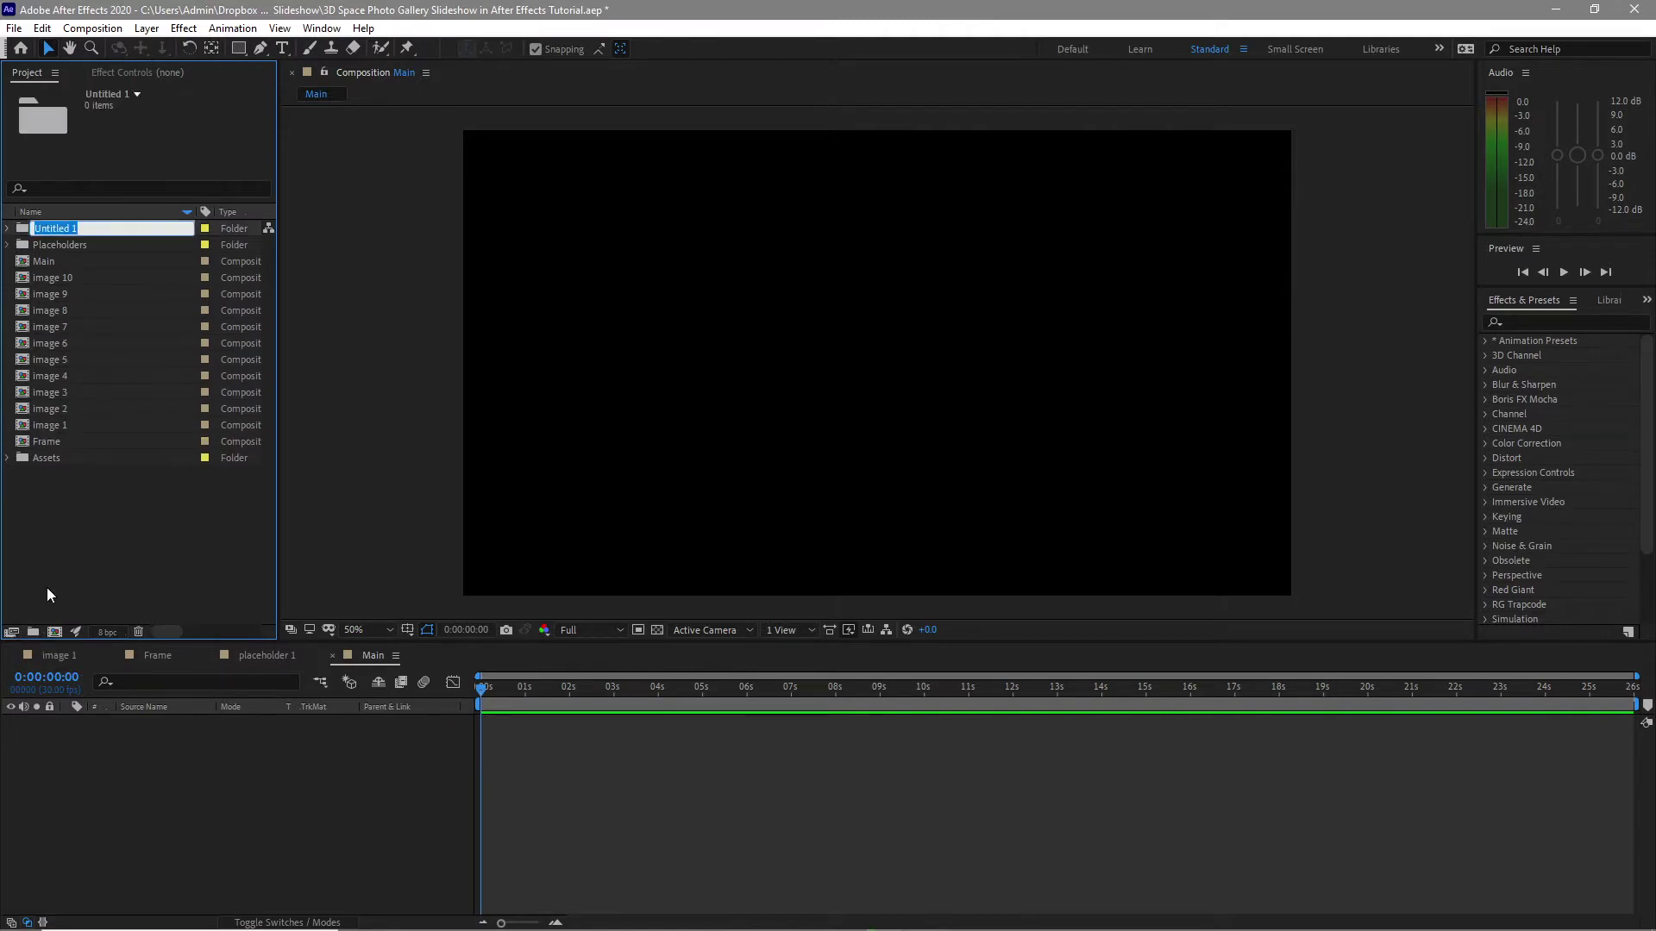
pyautogui.write('Image')
pyautogui.press('Return')
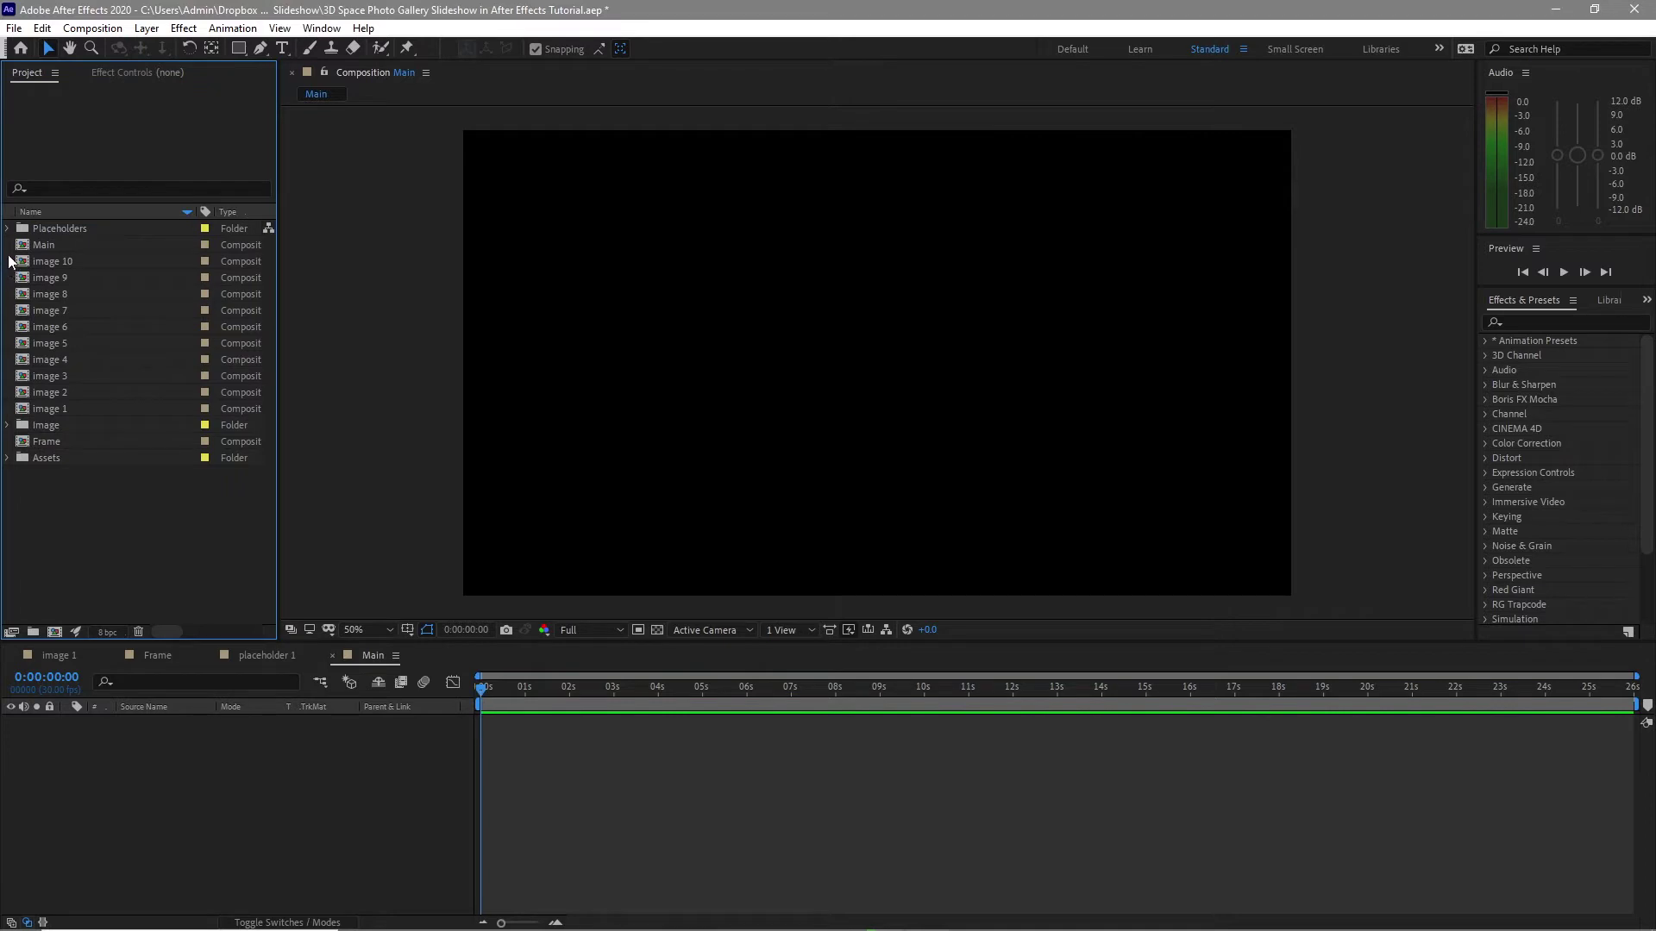
pyautogui.moveTo(11, 266); pyautogui.dragTo(97, 425)
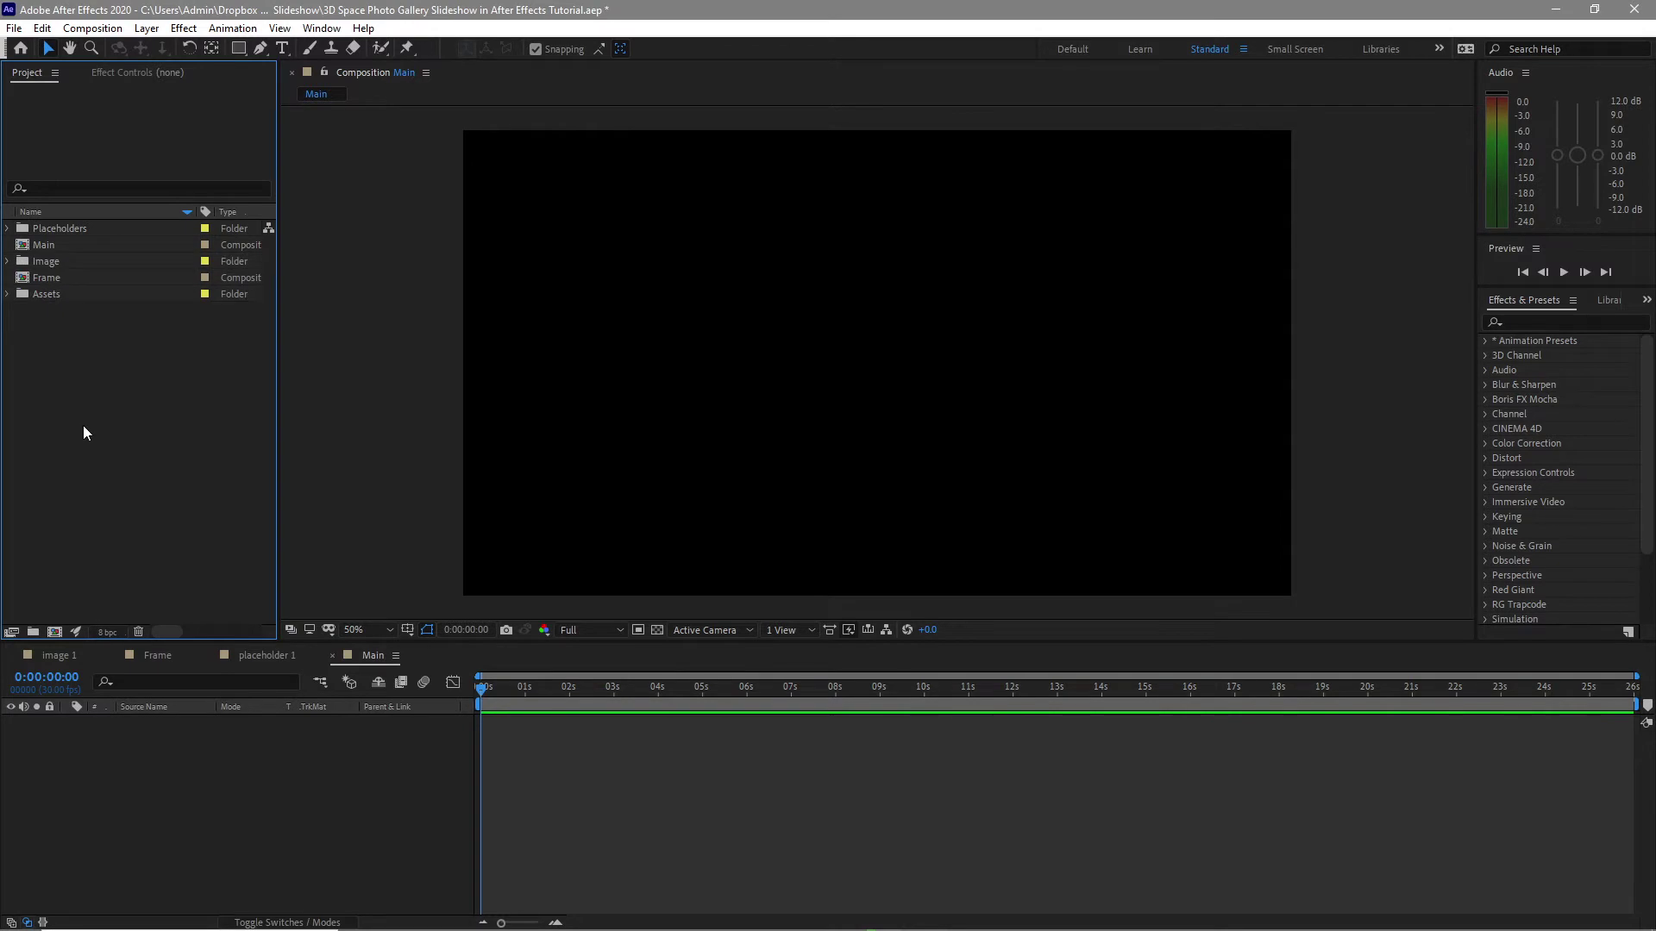
# Expand the Placeholders folder and open all ten placeholder compositions in the timeline
pyautogui.click(8, 228)
pyautogui.moveTo(19, 260); pyautogui.dragTo(88, 366)
pyautogui.doubleClick(39, 328)
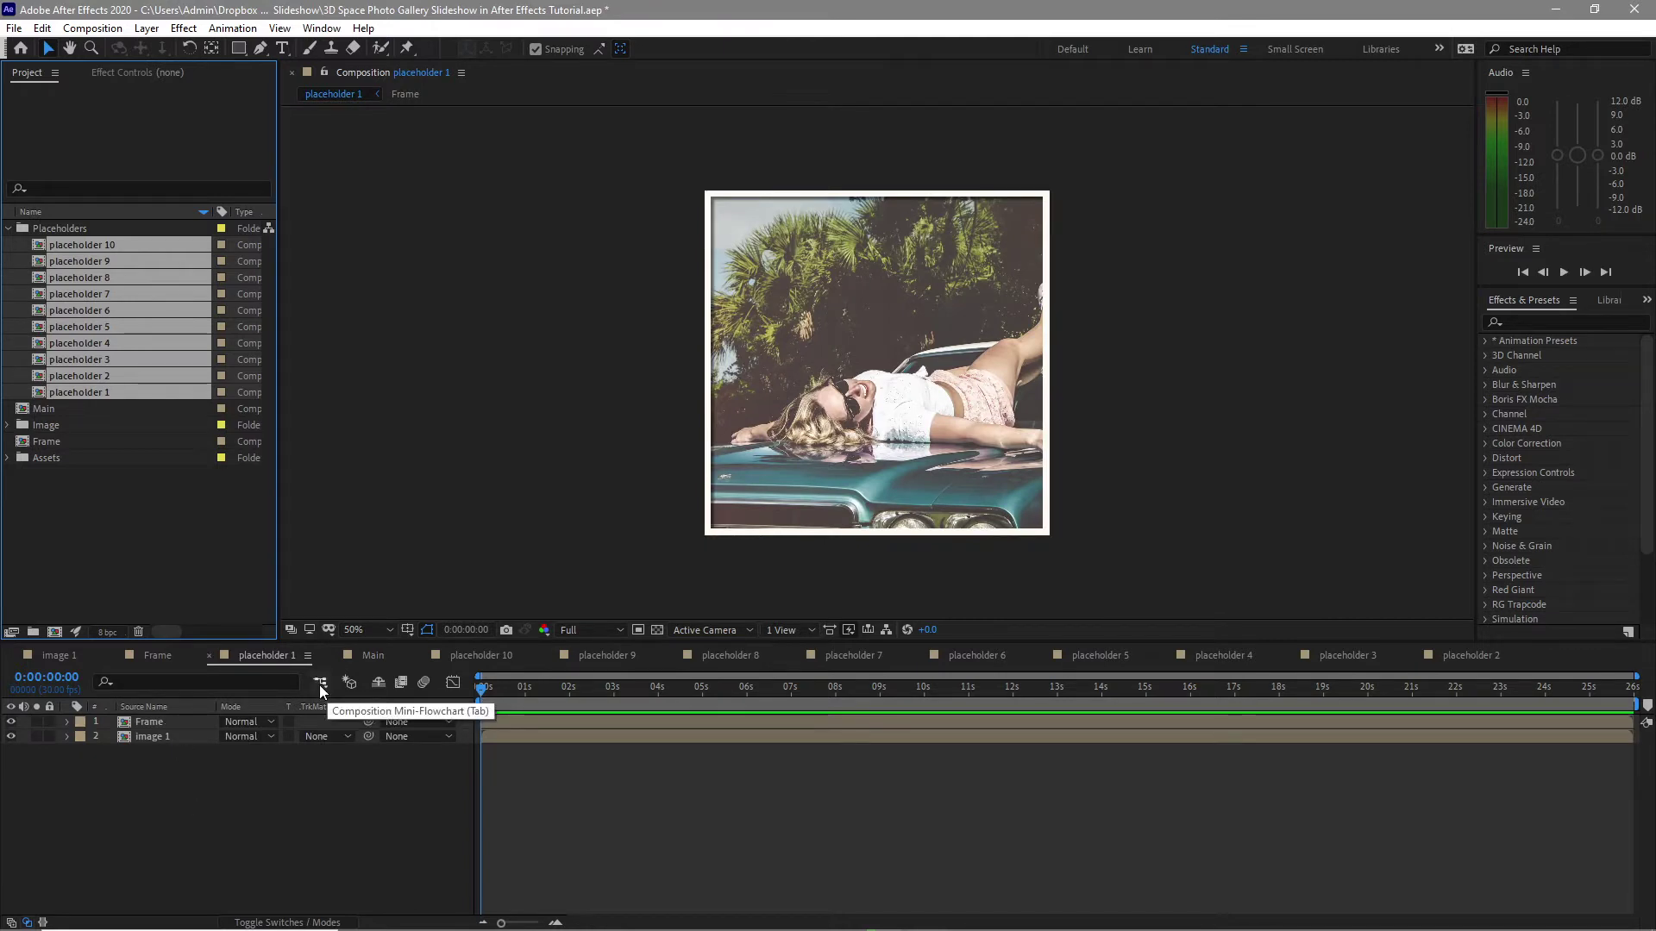
# Expand the Image folder and close the image 1 and Frame timelines
pyautogui.click(8, 425)
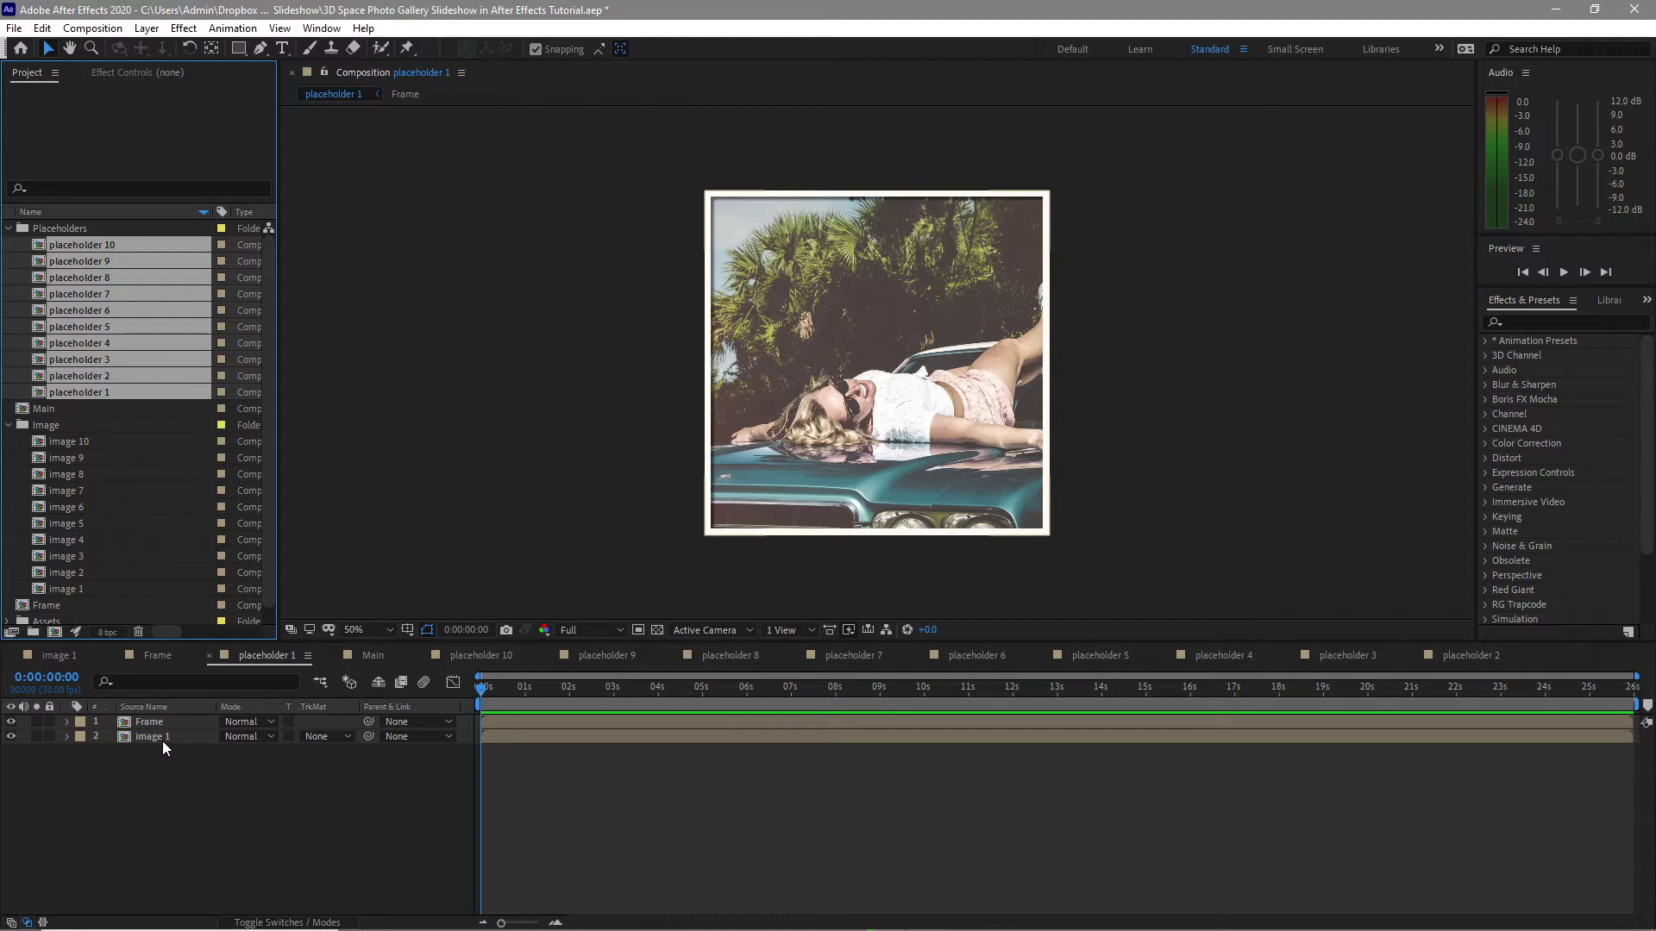
pyautogui.click(114, 656)
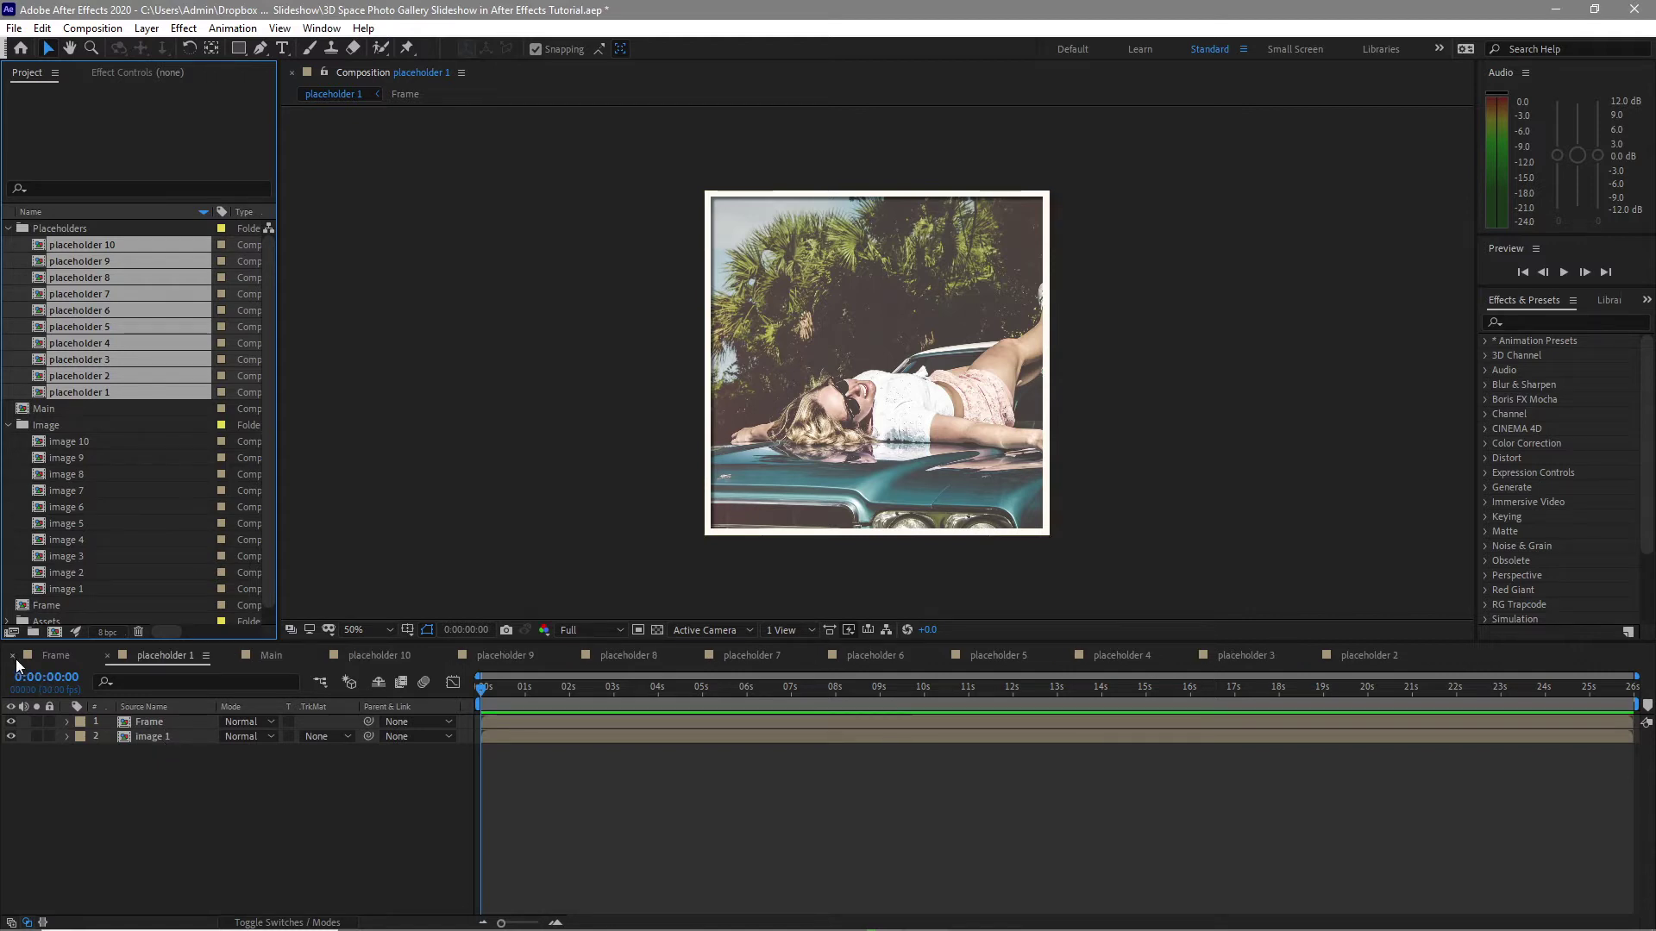
pyautogui.click(12, 655)
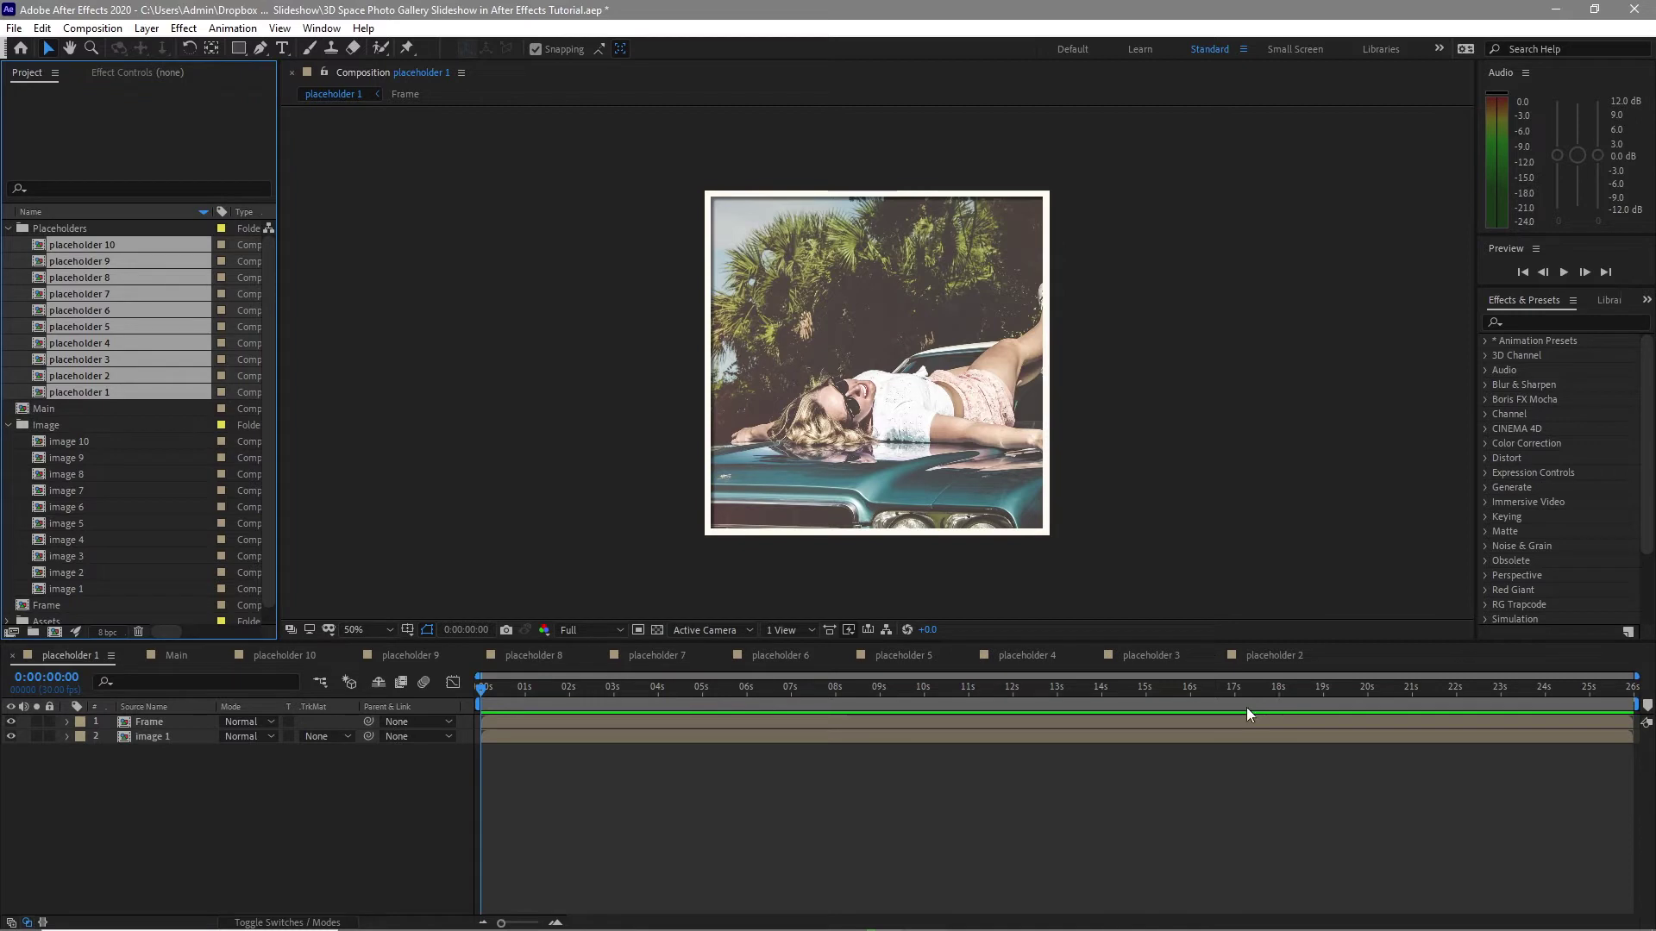
# Replace the image 1 layer with image 2 in placeholder 2 and with image 3 in placeholder 3
pyautogui.click(1259, 655)
pyautogui.click(159, 736)
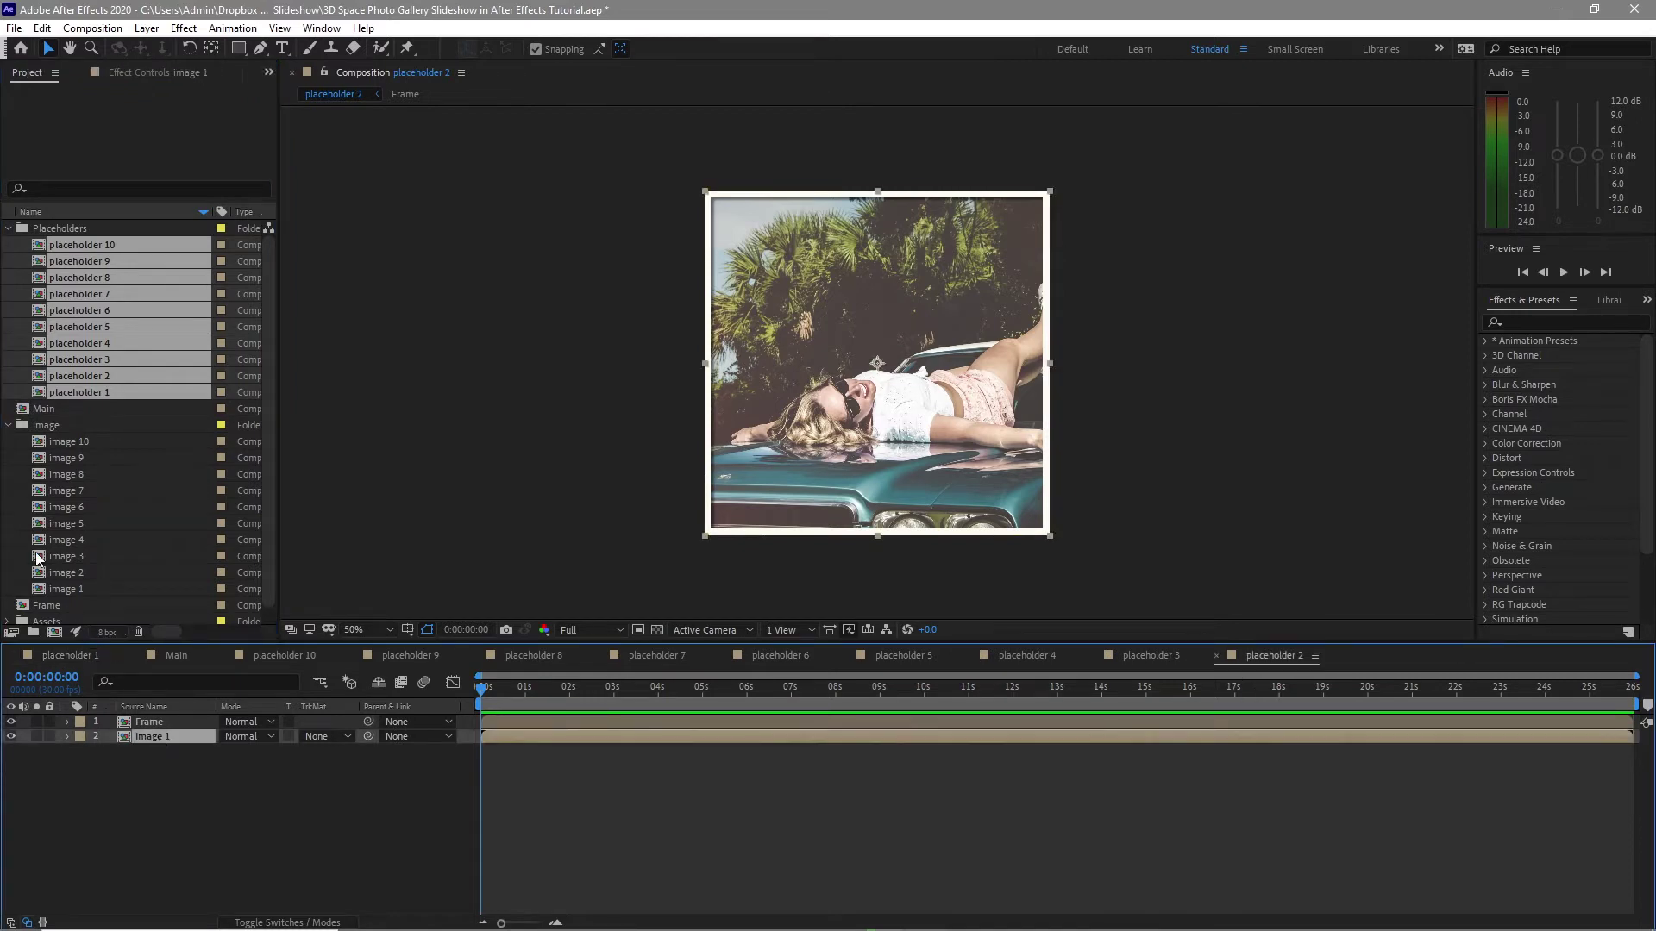
pyautogui.moveTo(70, 577); pyautogui.dragTo(93, 747)
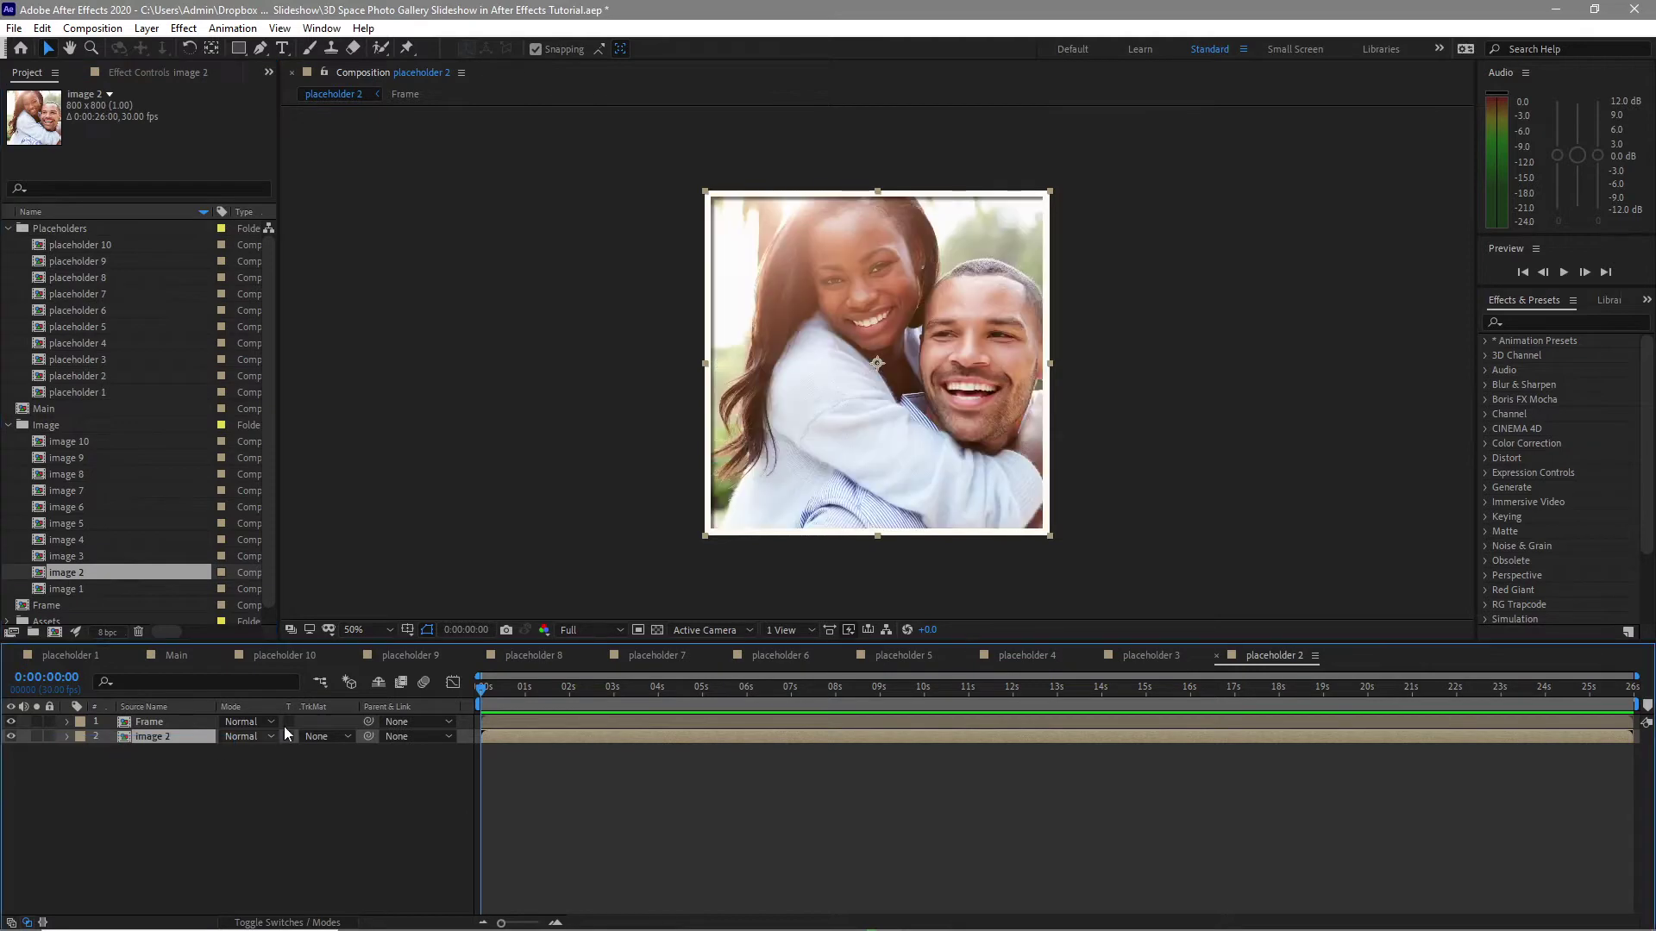
pyautogui.click(1151, 656)
pyautogui.moveTo(66, 556); pyautogui.dragTo(94, 743)
# Replace the image 1 layer with image 4 in placeholder 4 and with image 5 in placeholder 5
pyautogui.click(1026, 655)
pyautogui.moveTo(67, 539); pyautogui.dragTo(164, 744)
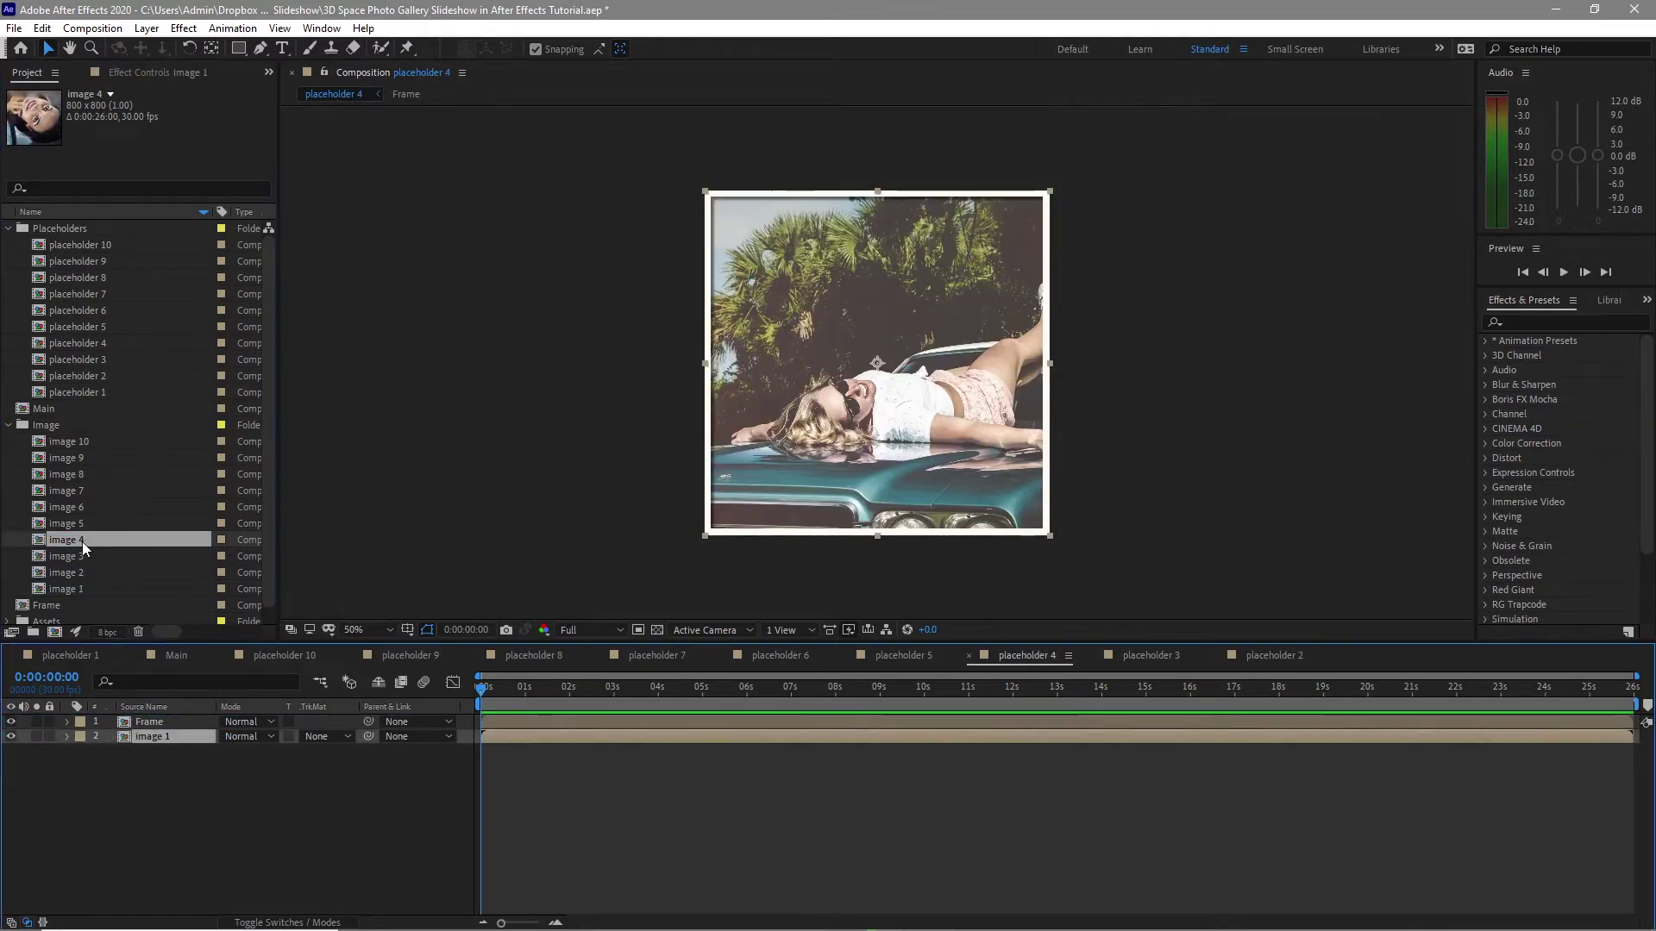
pyautogui.click(903, 656)
pyautogui.moveTo(66, 523); pyautogui.dragTo(159, 738)
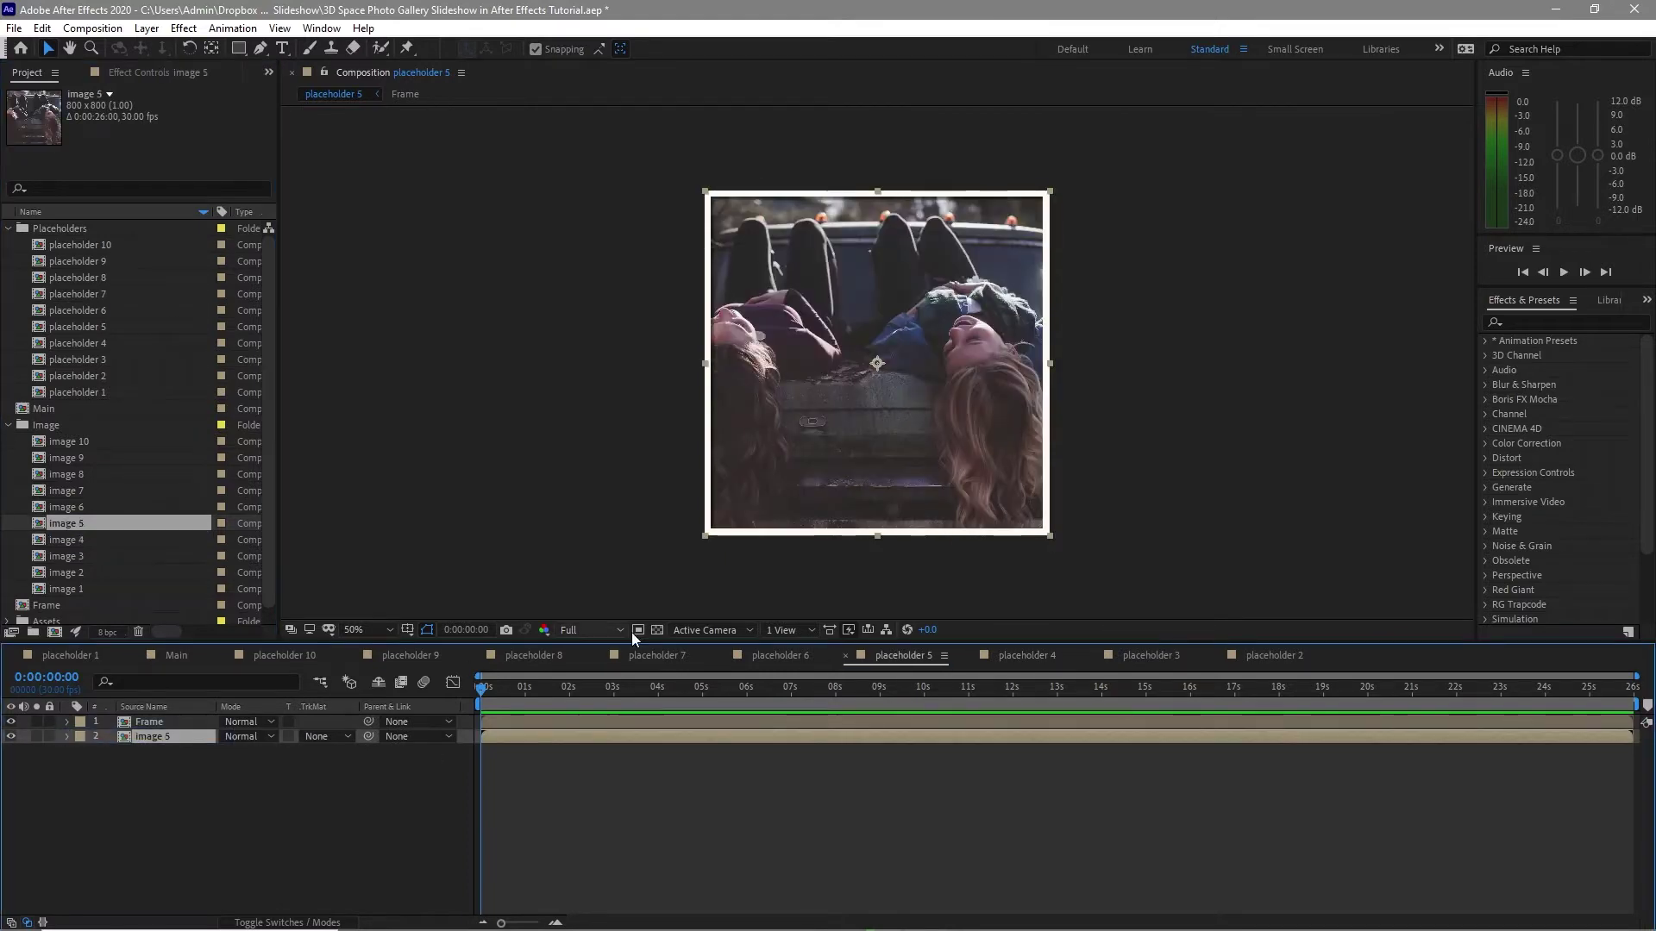
# Replace the image 1 layer with image 6 in placeholder 6 and with image 7 in placeholder 7
pyautogui.click(780, 655)
pyautogui.moveTo(66, 507); pyautogui.dragTo(129, 743)
pyautogui.hotkey('shift', '.')
pyautogui.moveTo(106, 489); pyautogui.dragTo(157, 737)
pyautogui.hotkey('shift', '.')
# Replace the image 1 layer in placeholders 8, 9 and 10 with image 8, image 9 and image 10 respectively
pyautogui.click(78, 474)
pyautogui.moveTo(78, 474); pyautogui.dragTo(157, 737)
pyautogui.hotkey('shift', '.')
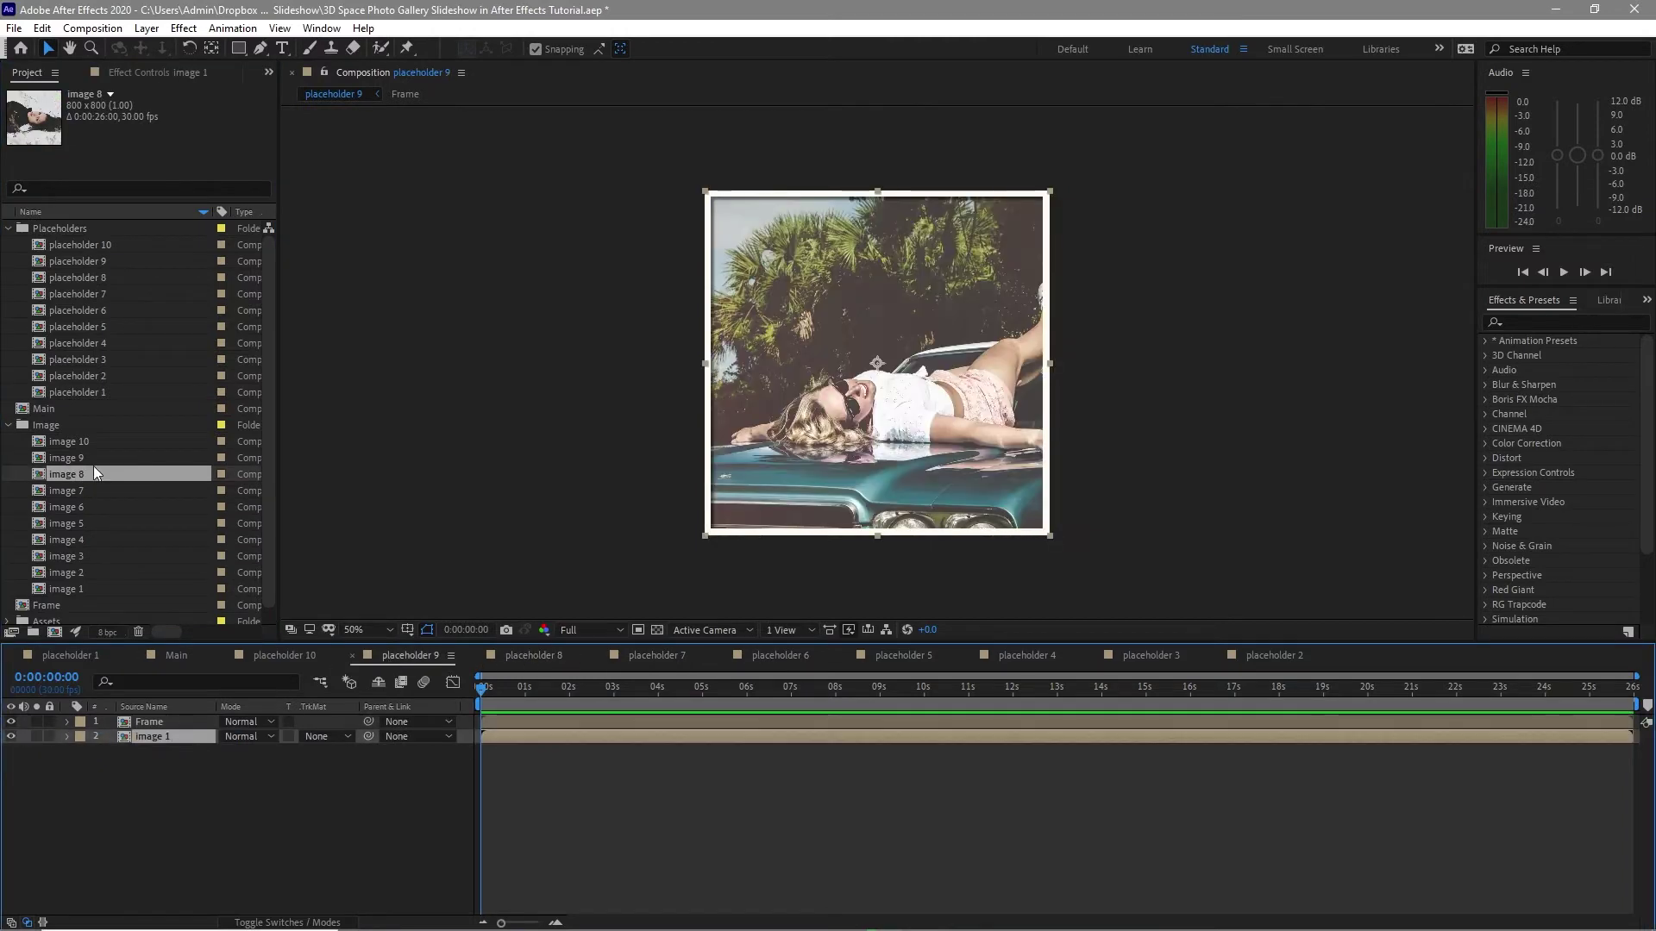
pyautogui.moveTo(65, 458); pyautogui.dragTo(160, 737)
pyautogui.hotkey('shift', '.')
pyautogui.moveTo(69, 441); pyautogui.dragTo(129, 738)
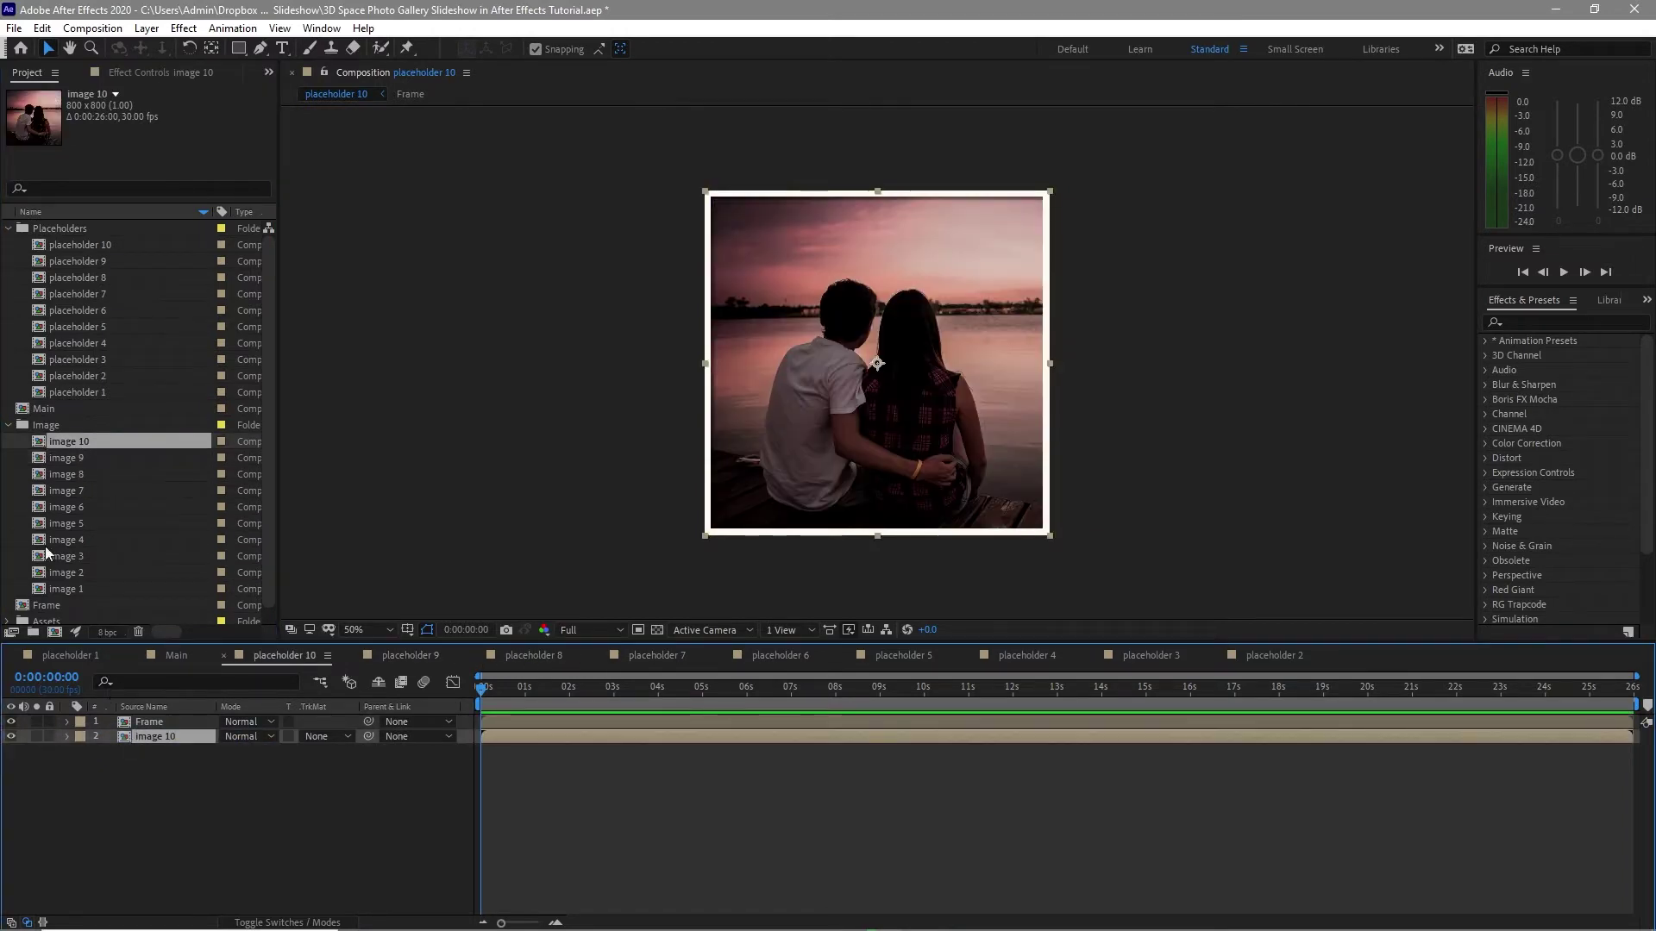
# Collapse the Image folder and create a new top-level project folder named Behind Photos
pyautogui.click(7, 425)
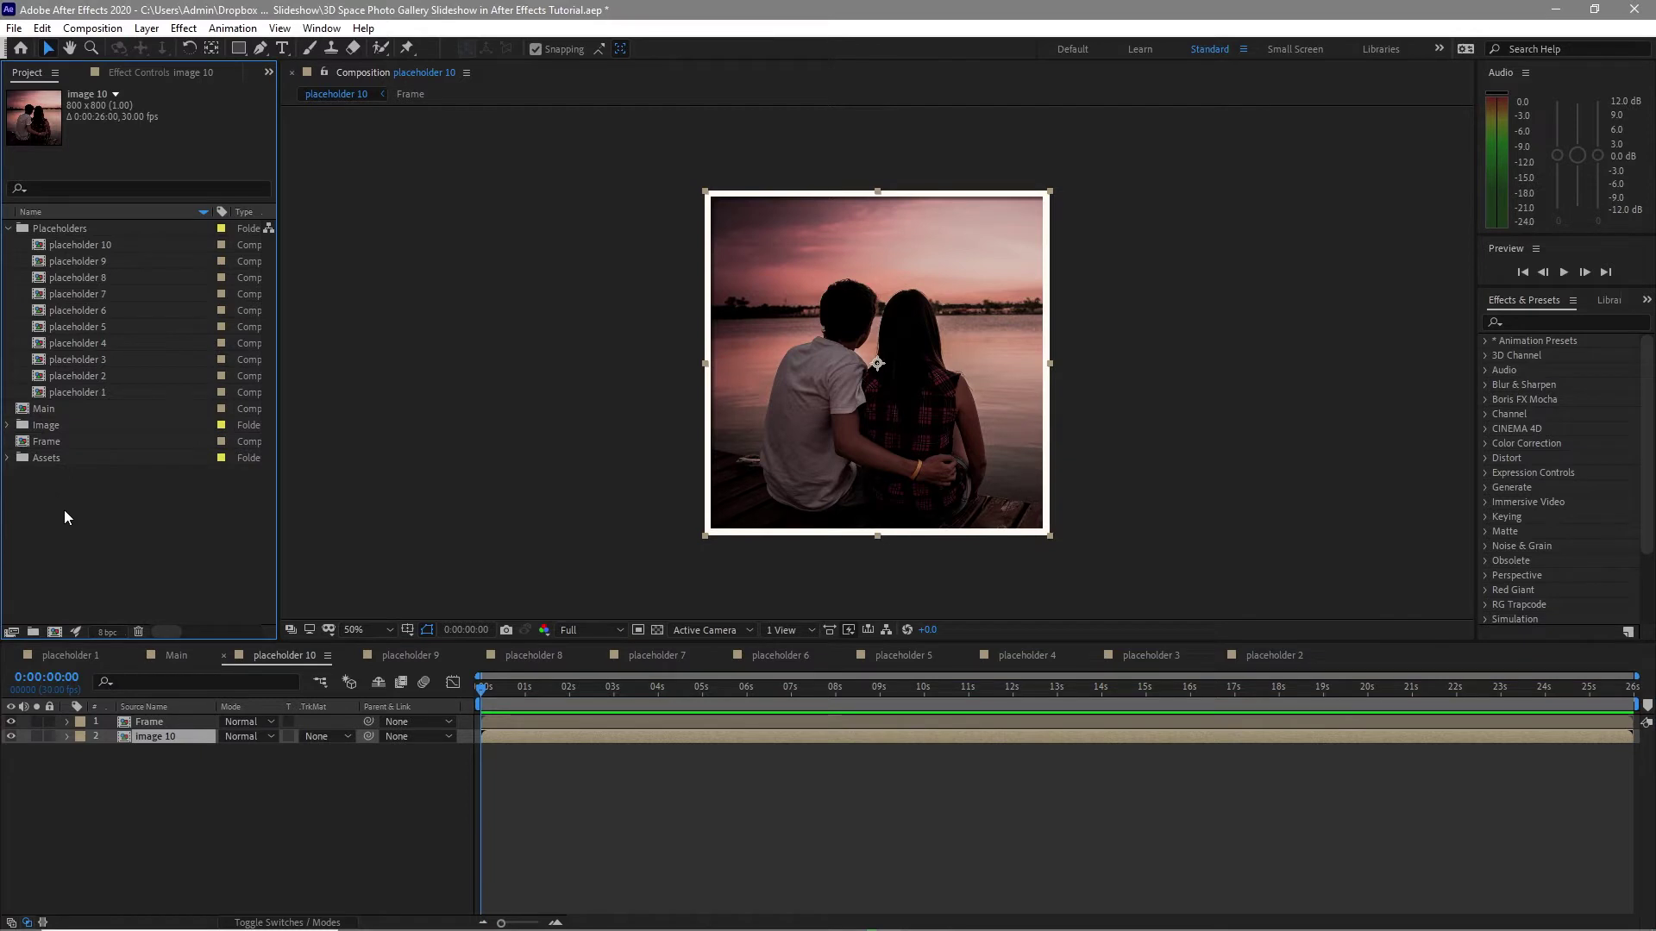
pyautogui.click(65, 518)
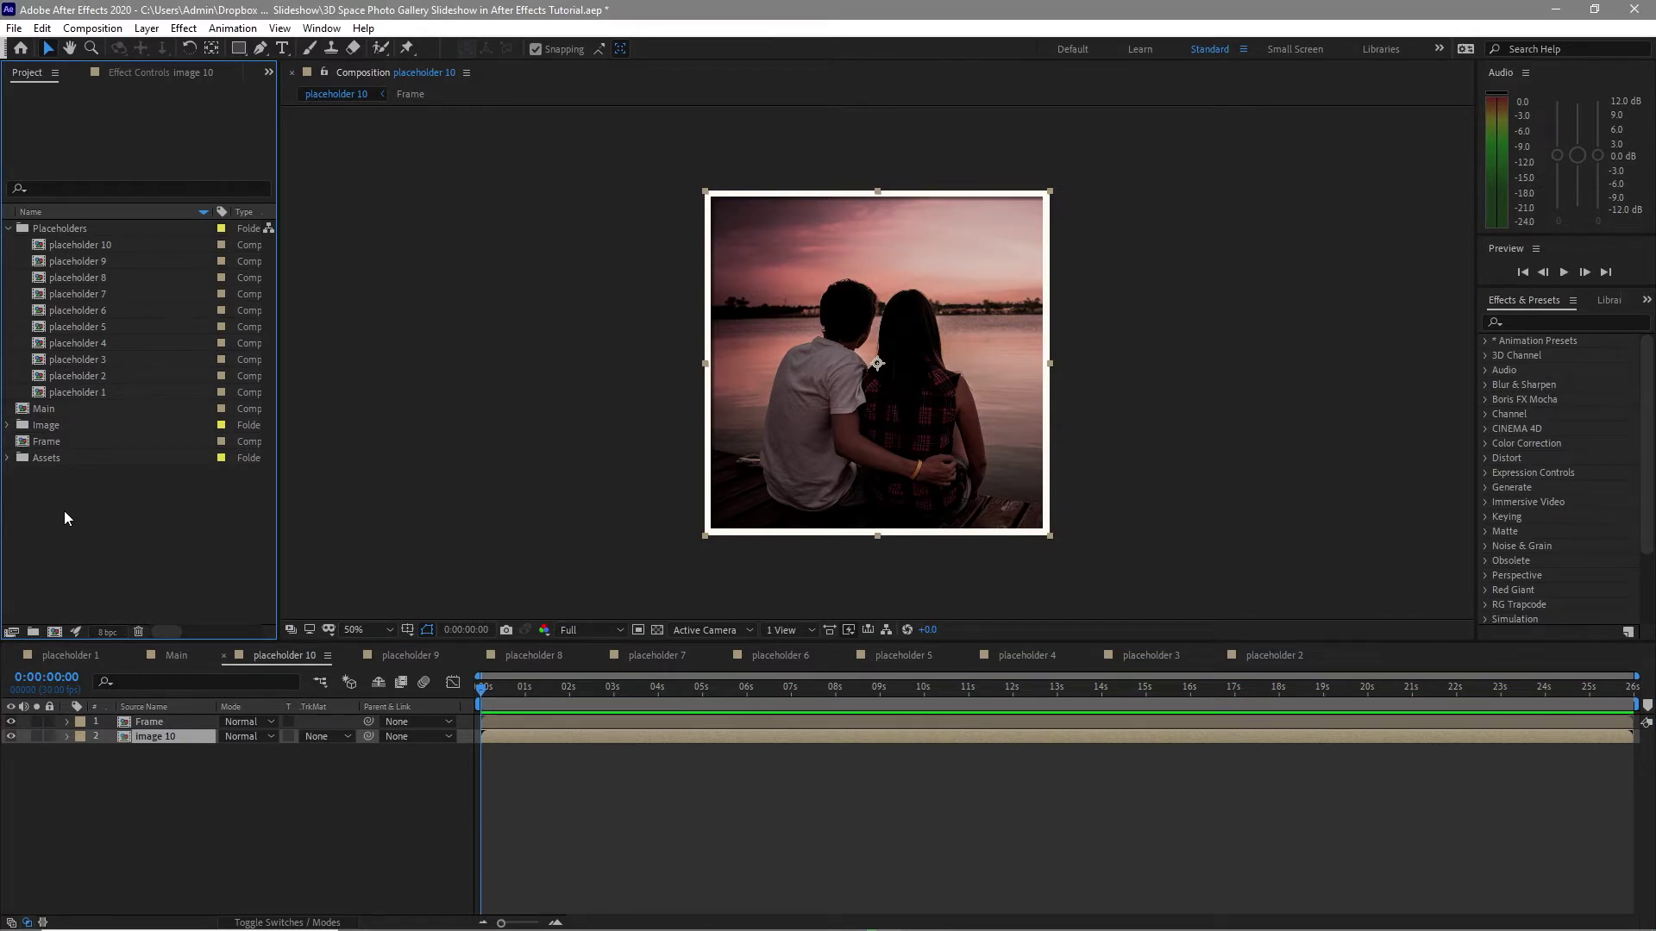
pyautogui.click(33, 633)
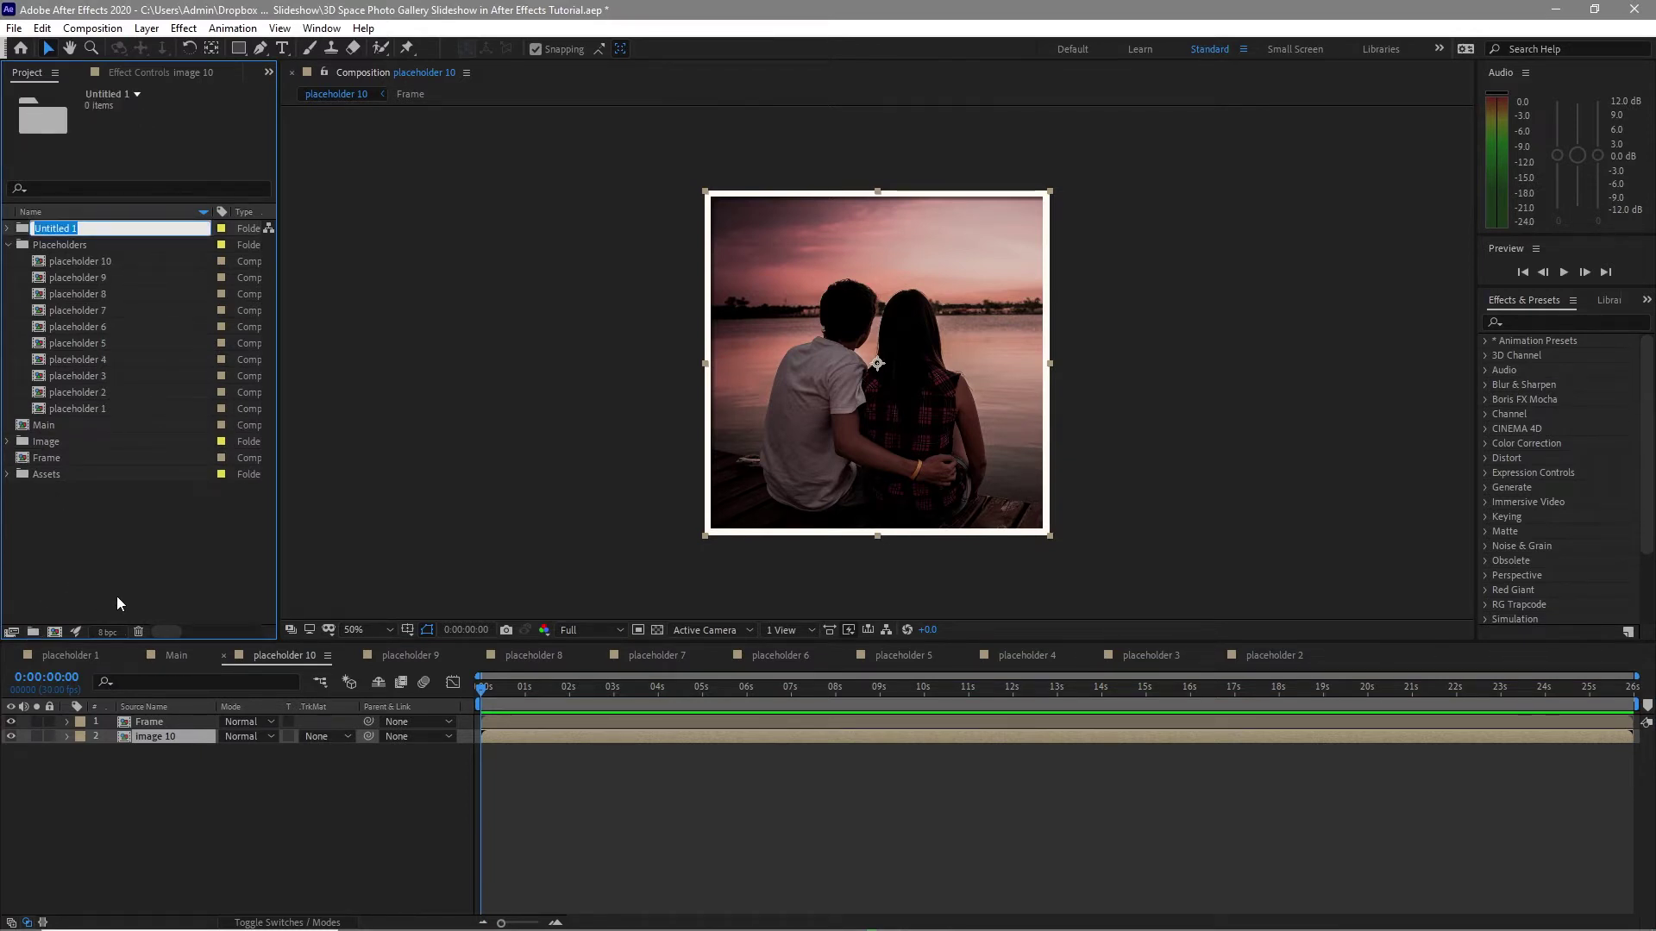
pyautogui.write('Be')
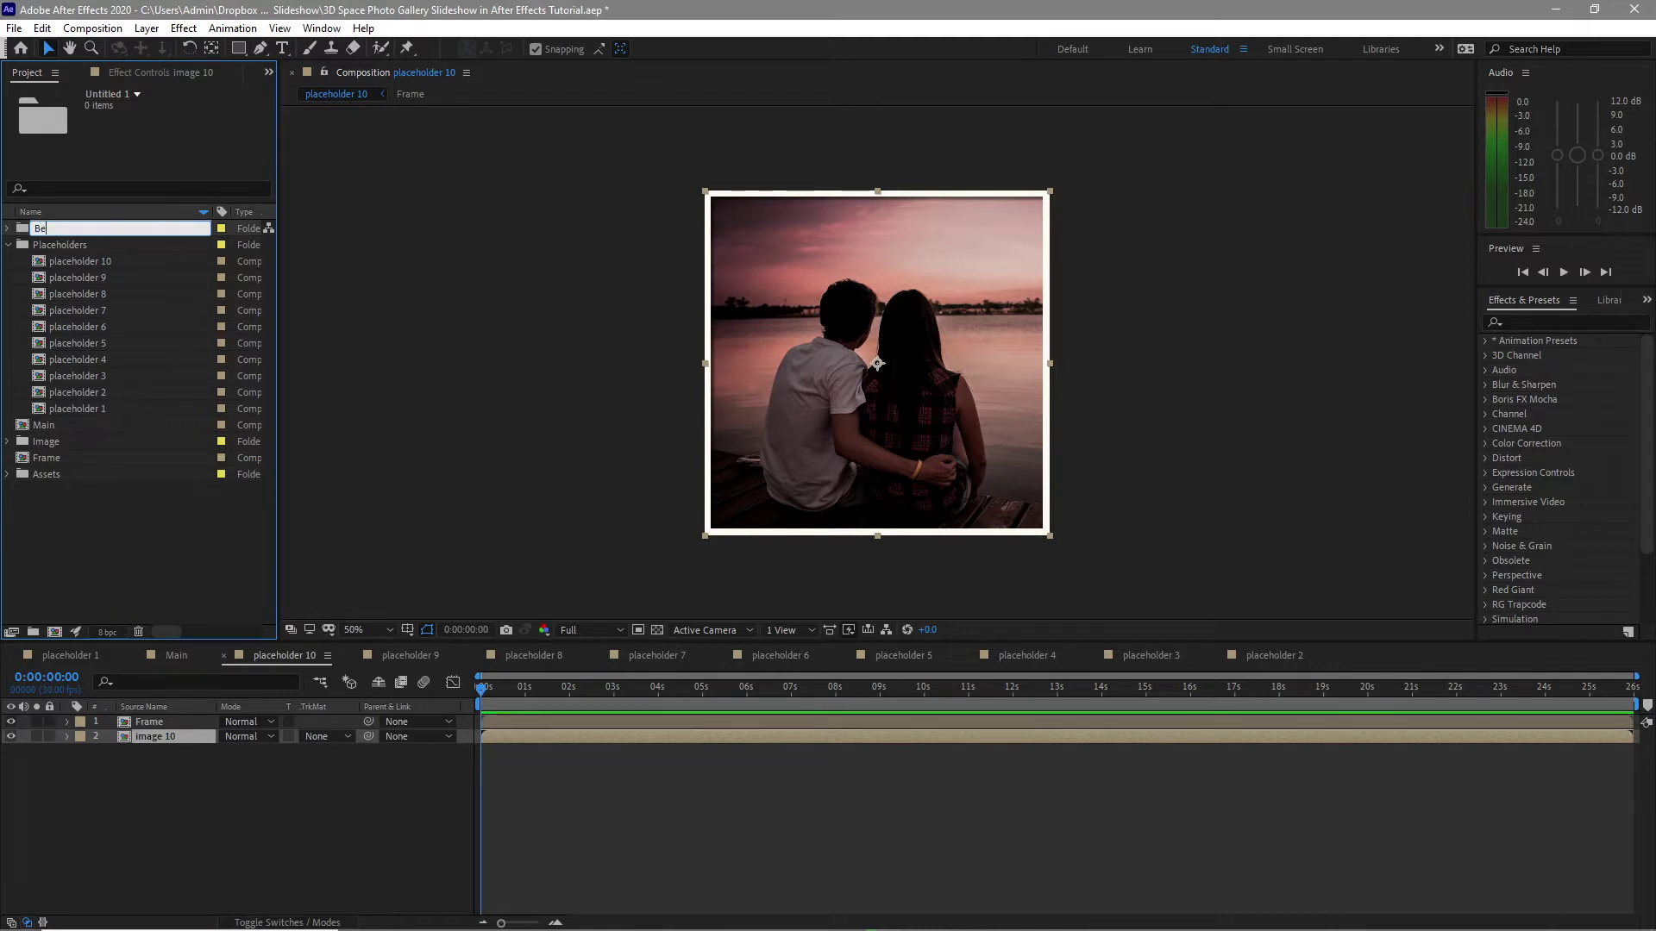
pyautogui.write('hind Photos')
pyautogui.press('Return')
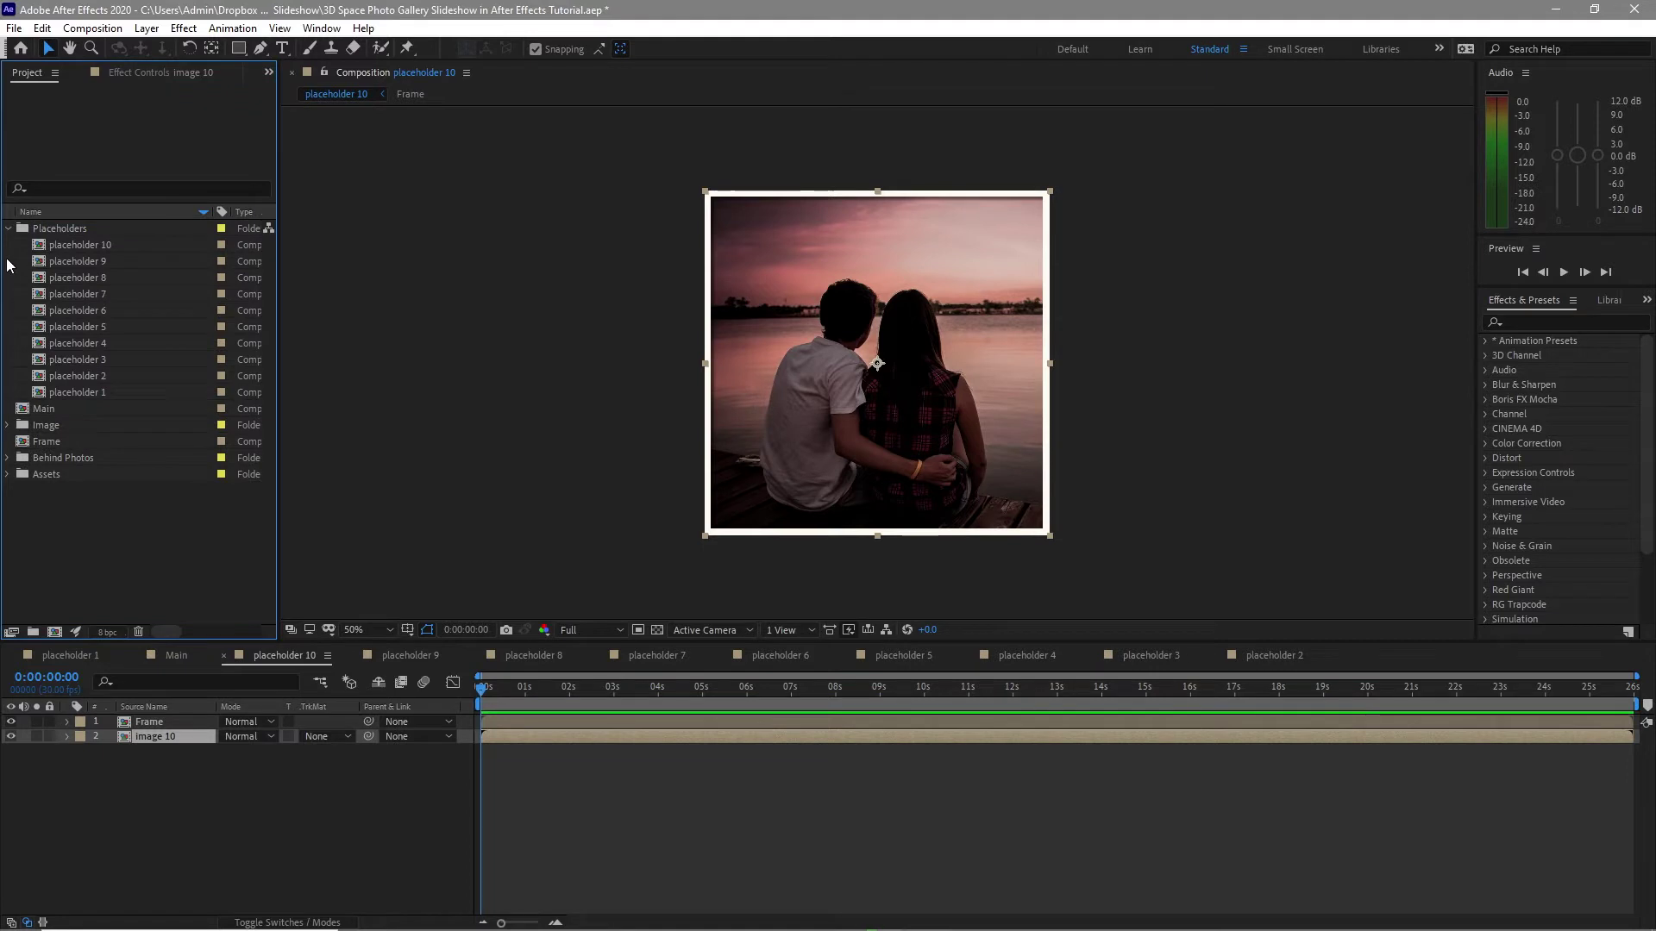
# Duplicate the ten placeholder compositions and move the copies into the Behind Photos folder
pyautogui.moveTo(11, 248); pyautogui.dragTo(136, 386)
pyautogui.click(42, 27)
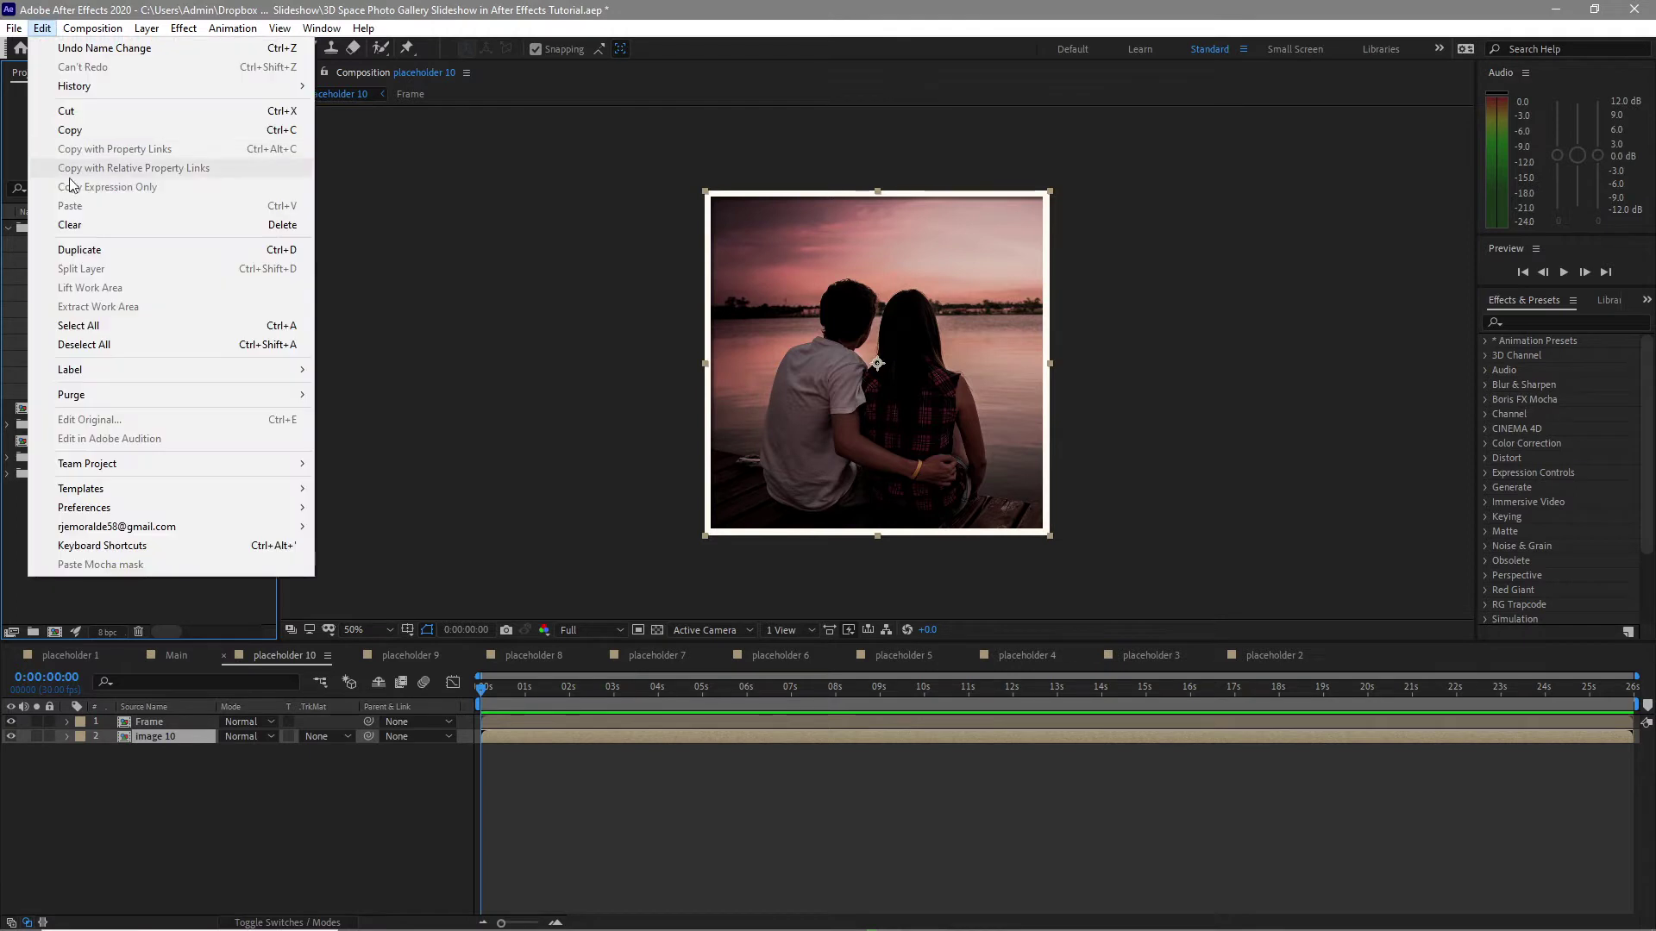
pyautogui.click(86, 248)
pyautogui.moveTo(76, 395); pyautogui.dragTo(71, 592)
pyautogui.click(8, 431)
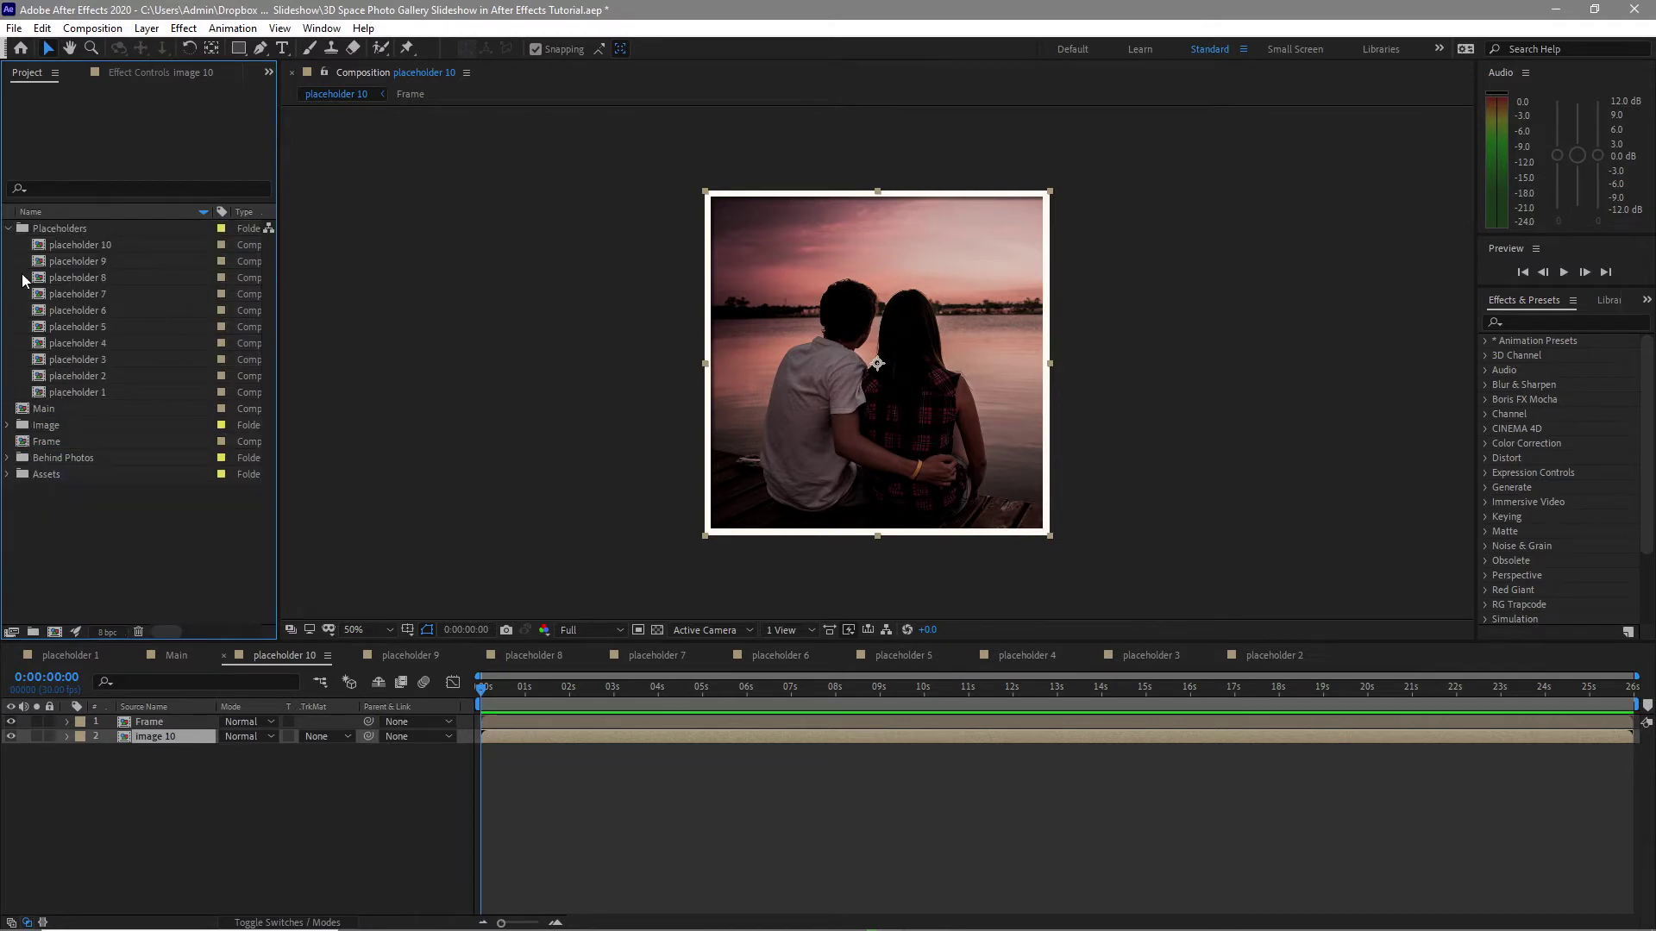
# Close all placeholder timelines so that only the Main composition stays open
pyautogui.click(1217, 657)
pyautogui.click(1093, 657)
pyautogui.click(970, 657)
pyautogui.click(225, 656)
pyautogui.click(225, 655)
pyautogui.click(226, 655)
pyautogui.click(226, 655)
pyautogui.click(226, 656)
pyautogui.click(226, 655)
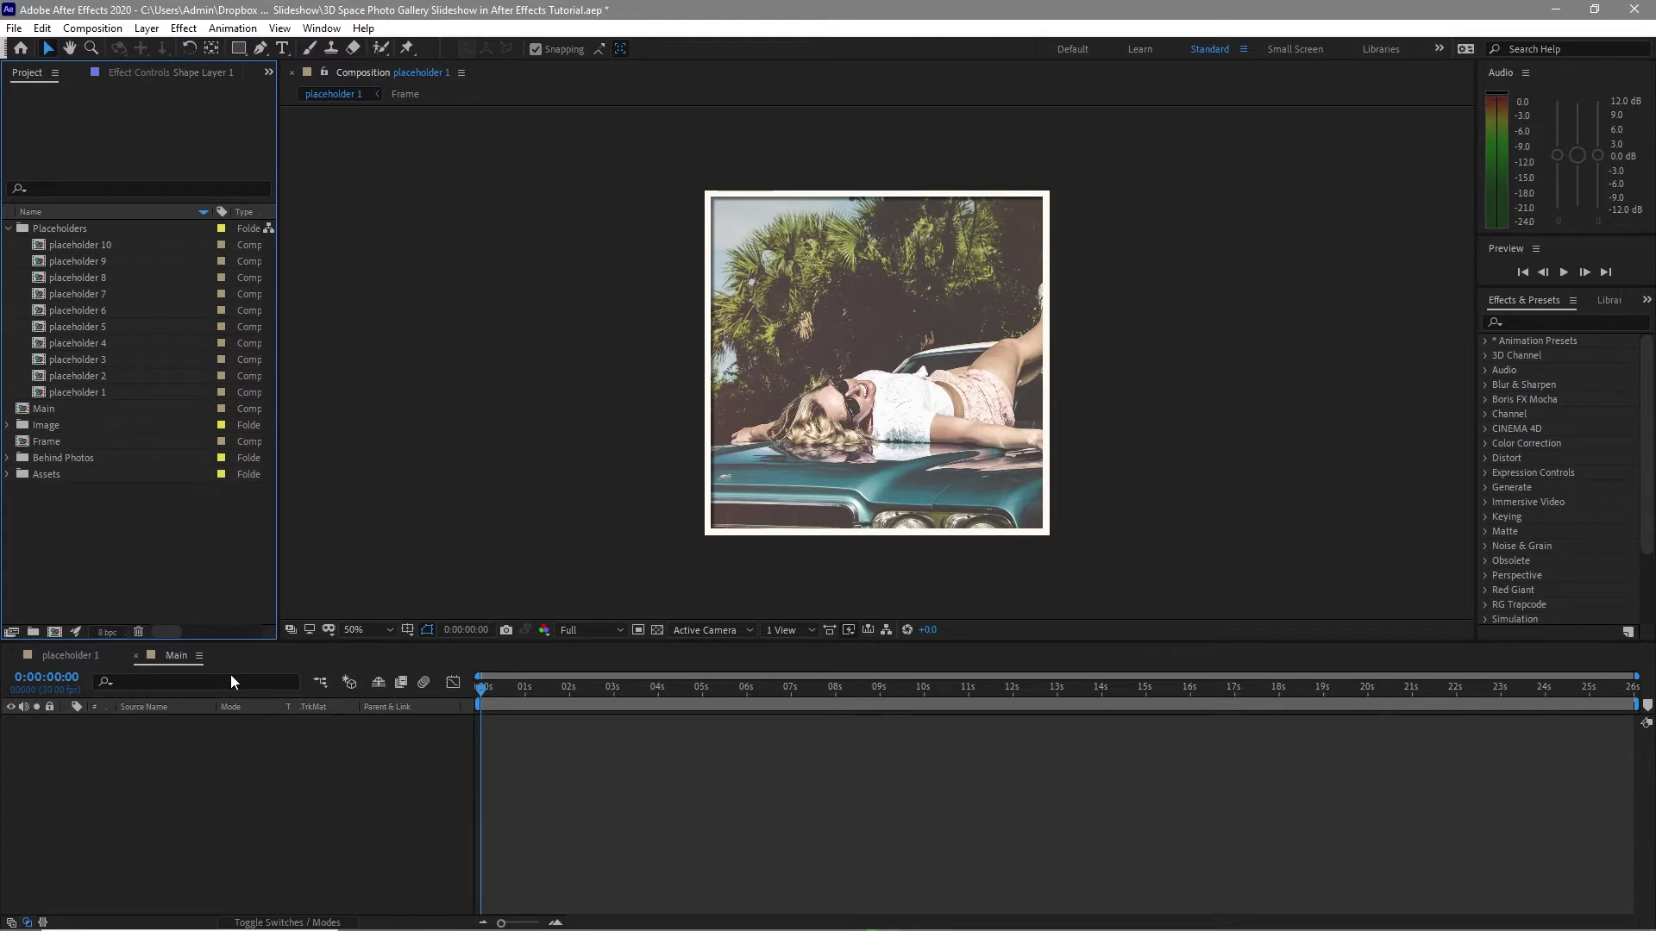
pyautogui.click(13, 657)
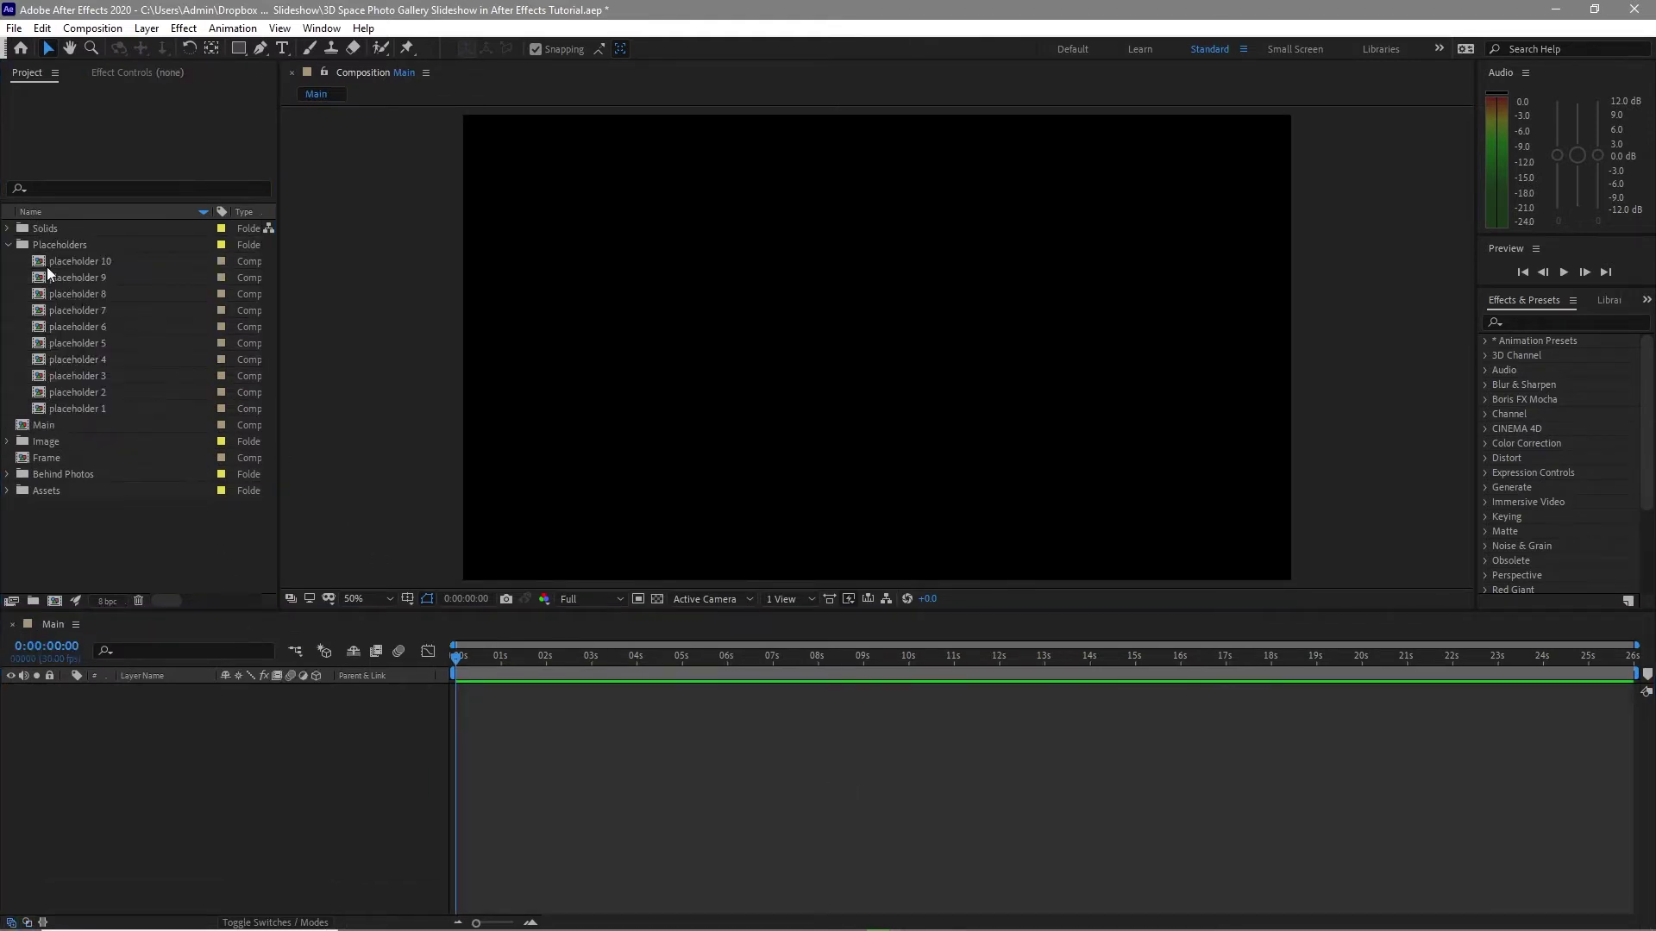
# Add the ten placeholder compositions to Main as 3D layers and hide placeholder 1
pyautogui.moveTo(5, 261); pyautogui.dragTo(96, 846)
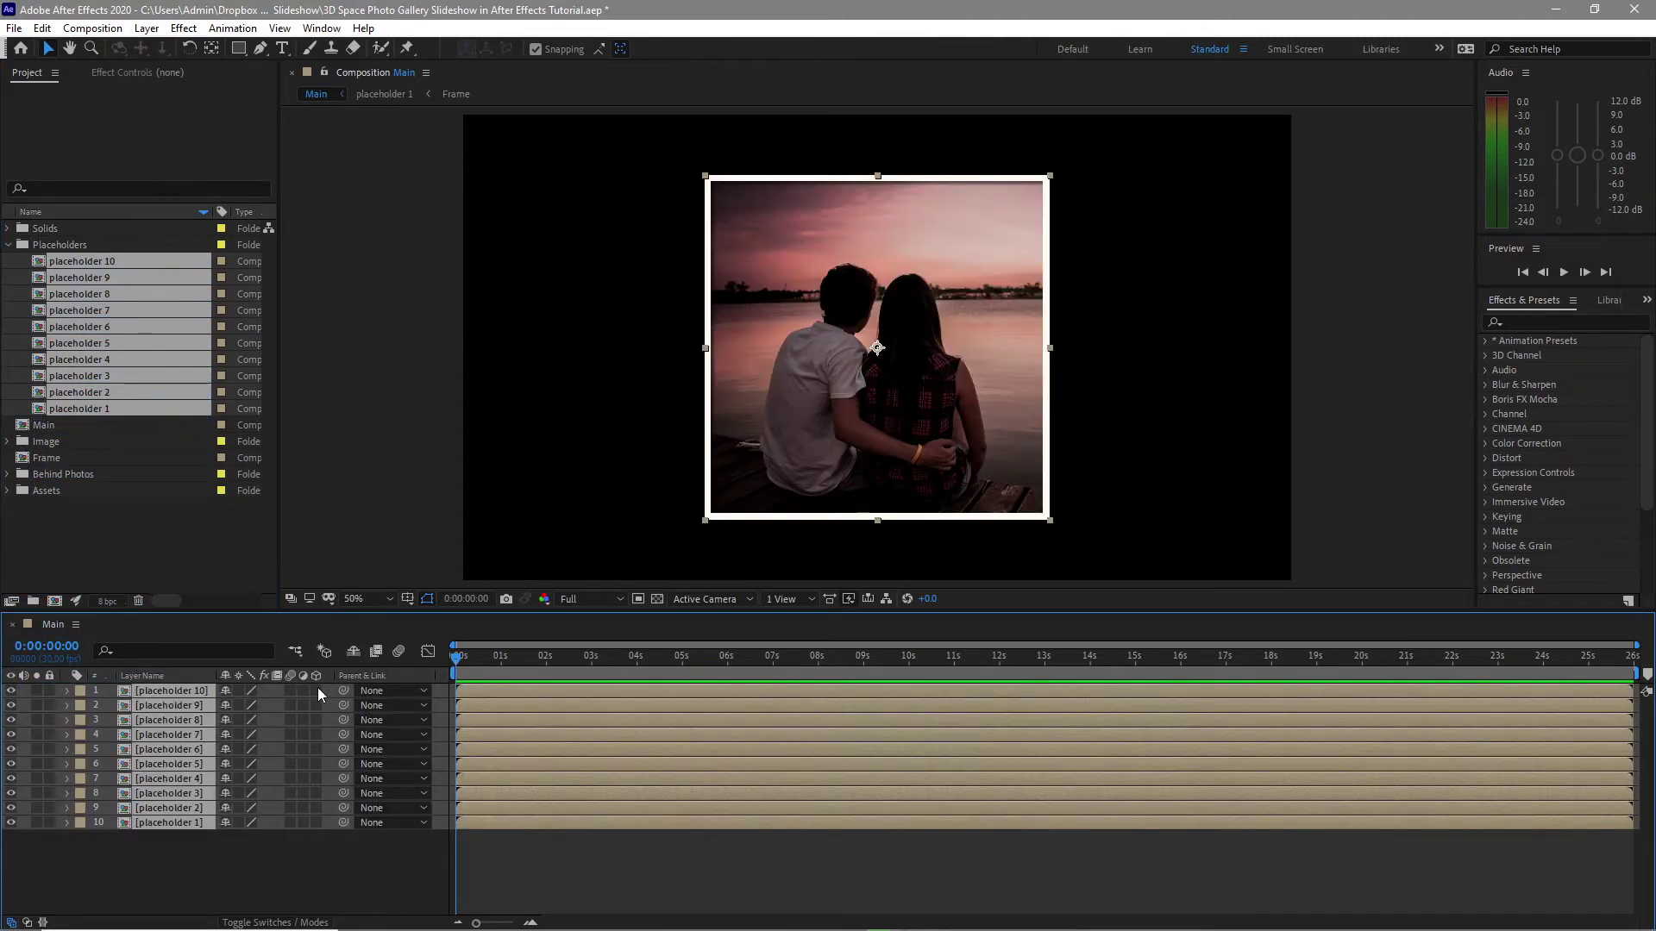
pyautogui.click(247, 858)
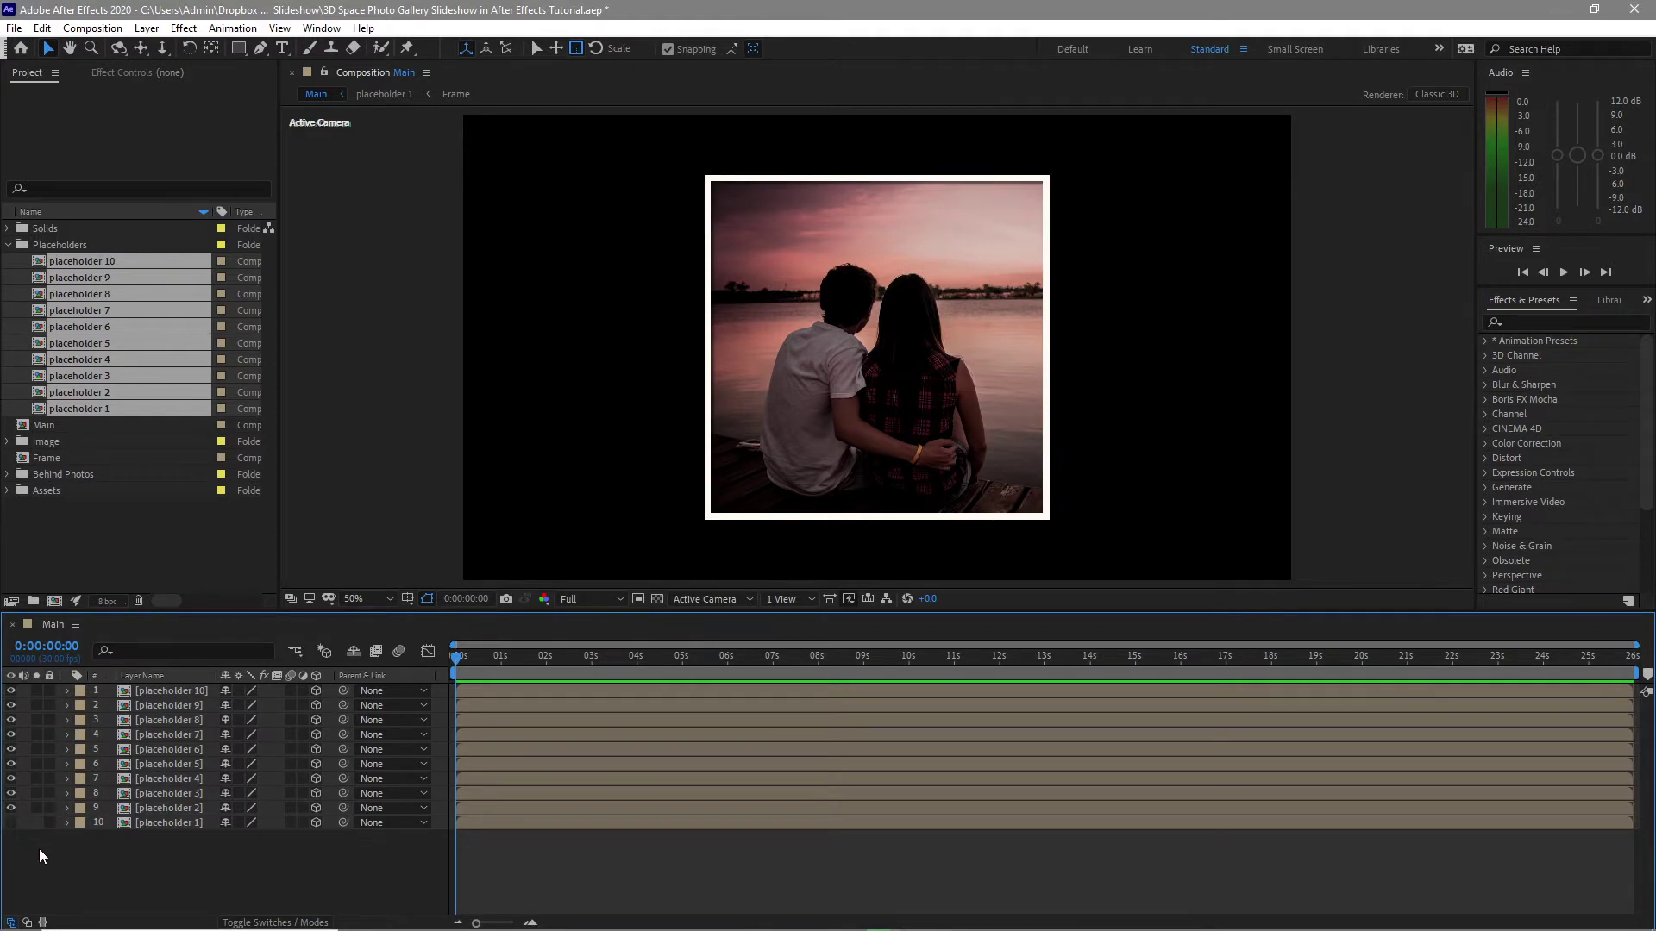
# Set the Z position of the placeholder 2 to placeholder 10 layers to 8000
pyautogui.moveTo(106, 693); pyautogui.dragTo(169, 820)
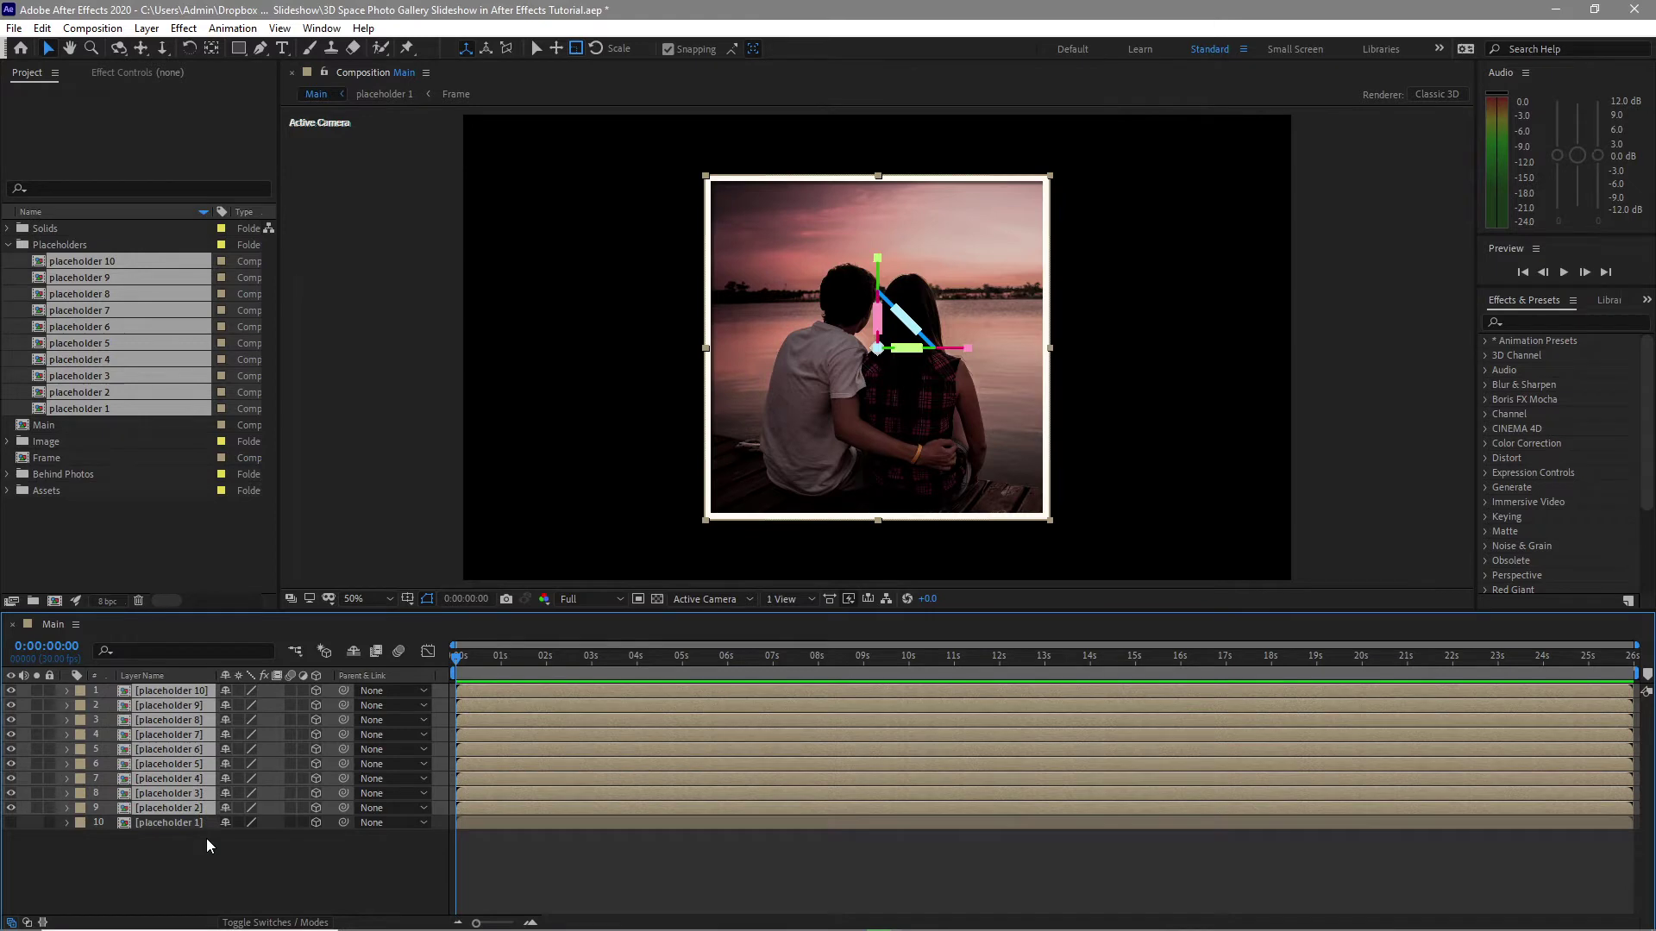
pyautogui.press('p')
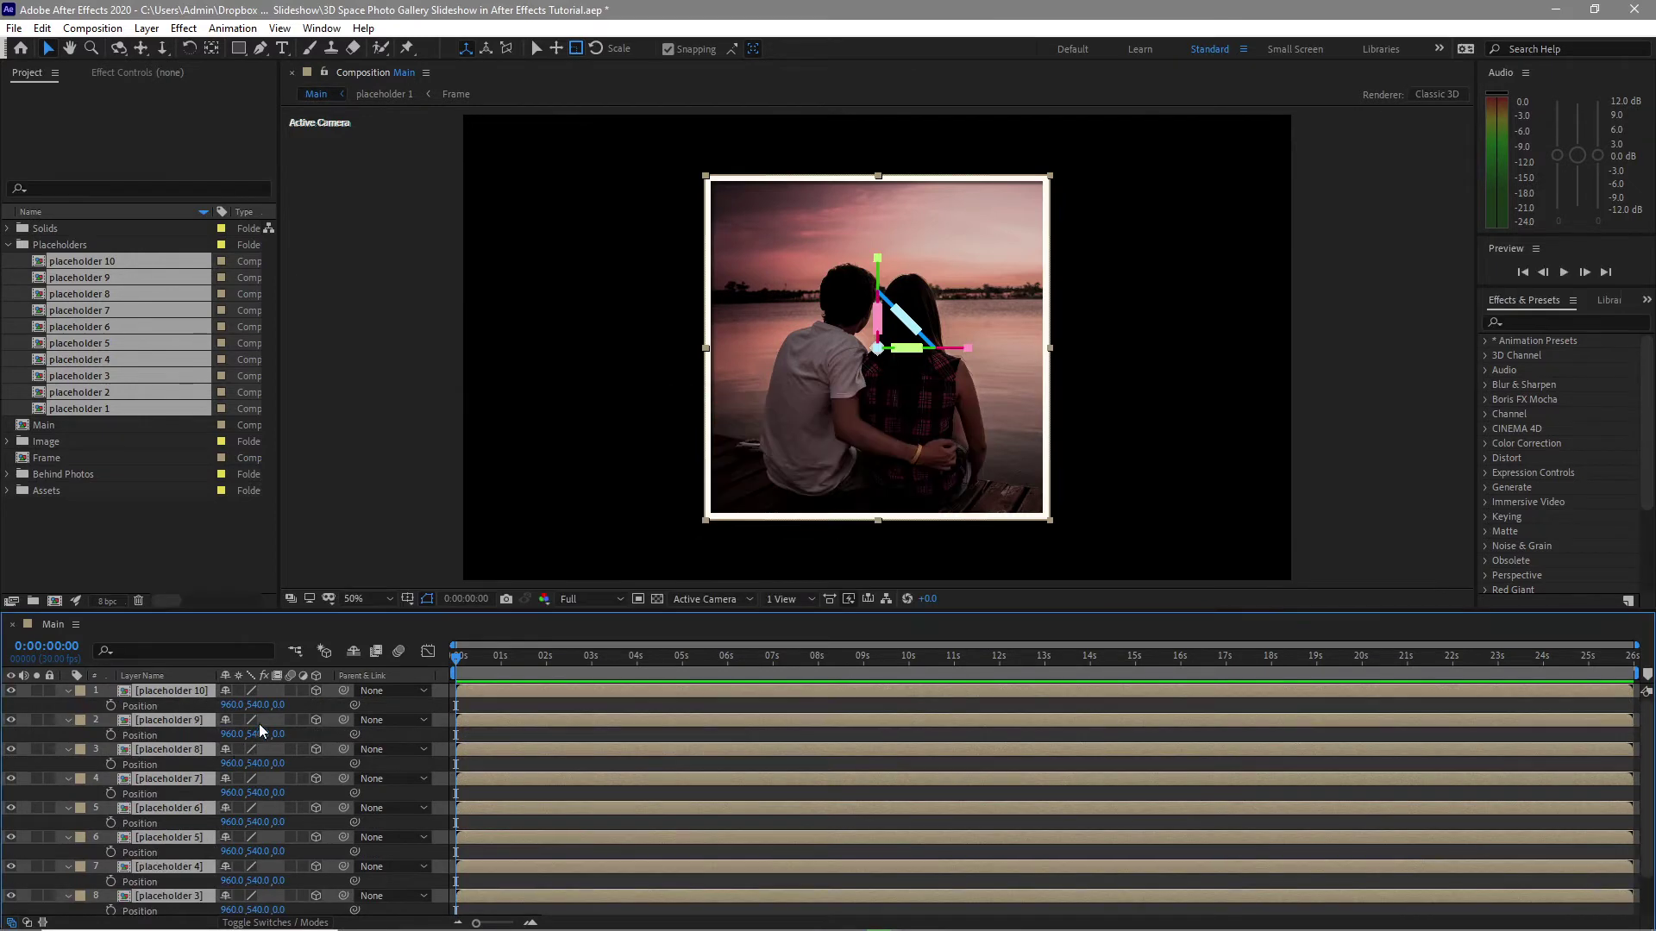
pyautogui.click(279, 706)
pyautogui.write('8000')
pyautogui.press('Return')
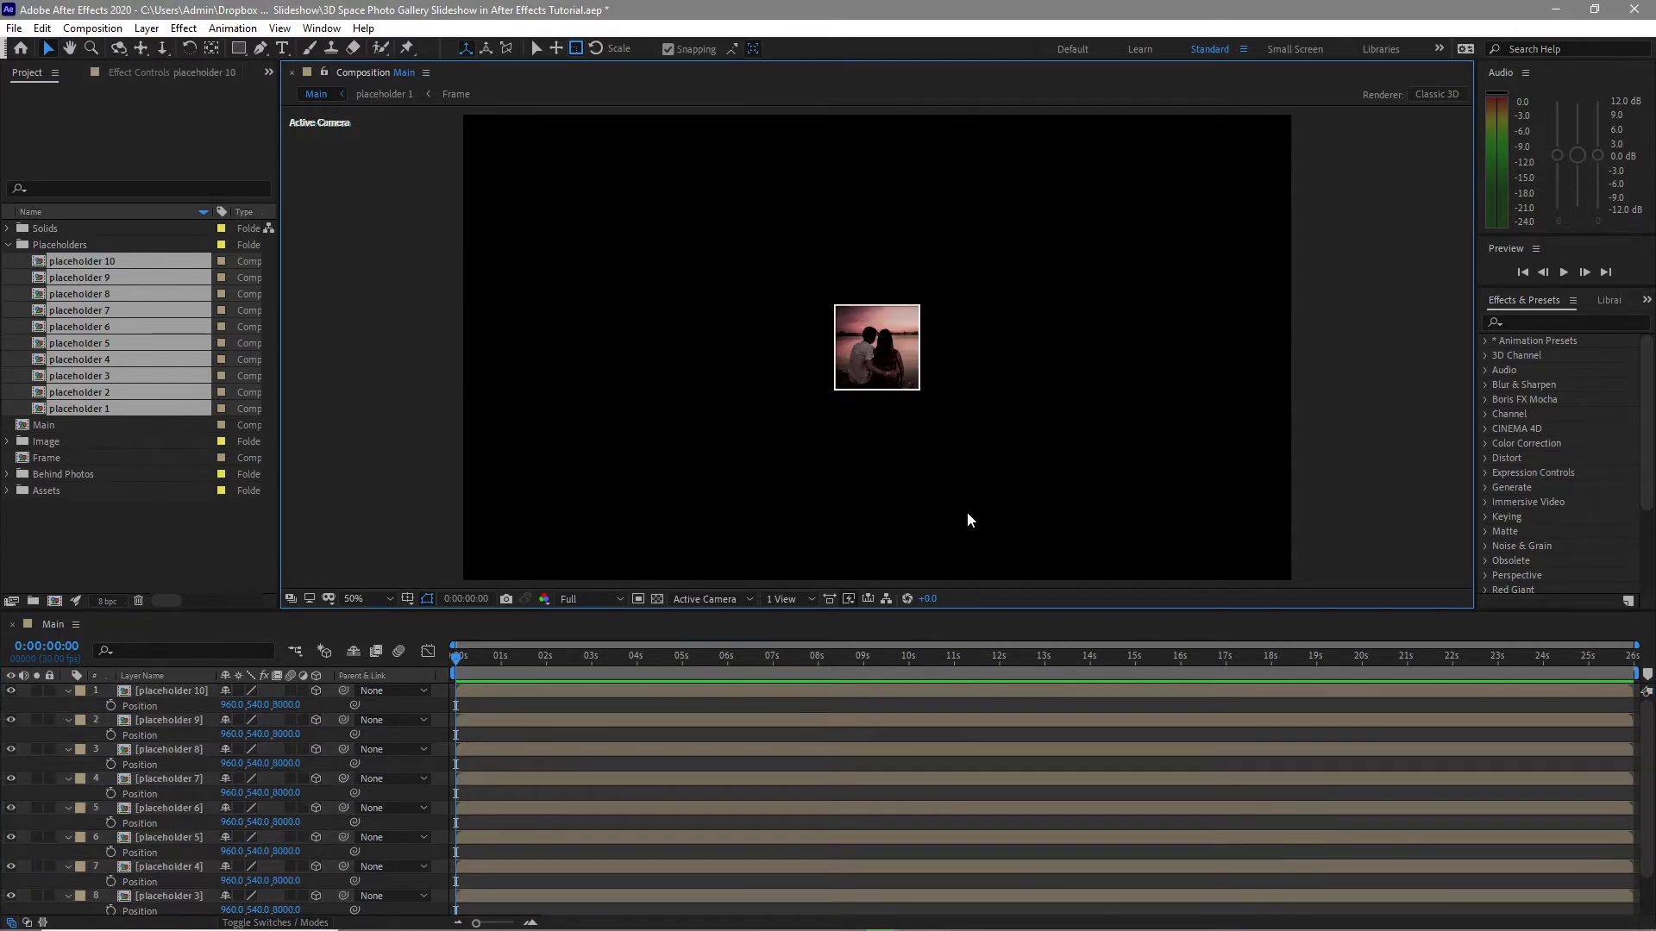
# Move placeholder 10 to the frame's upper-left corner, placeholder 9 to the lower left and placeholder 8 to the upper right
pyautogui.click(174, 694)
pyautogui.moveTo(862, 326); pyautogui.dragTo(543, 160)
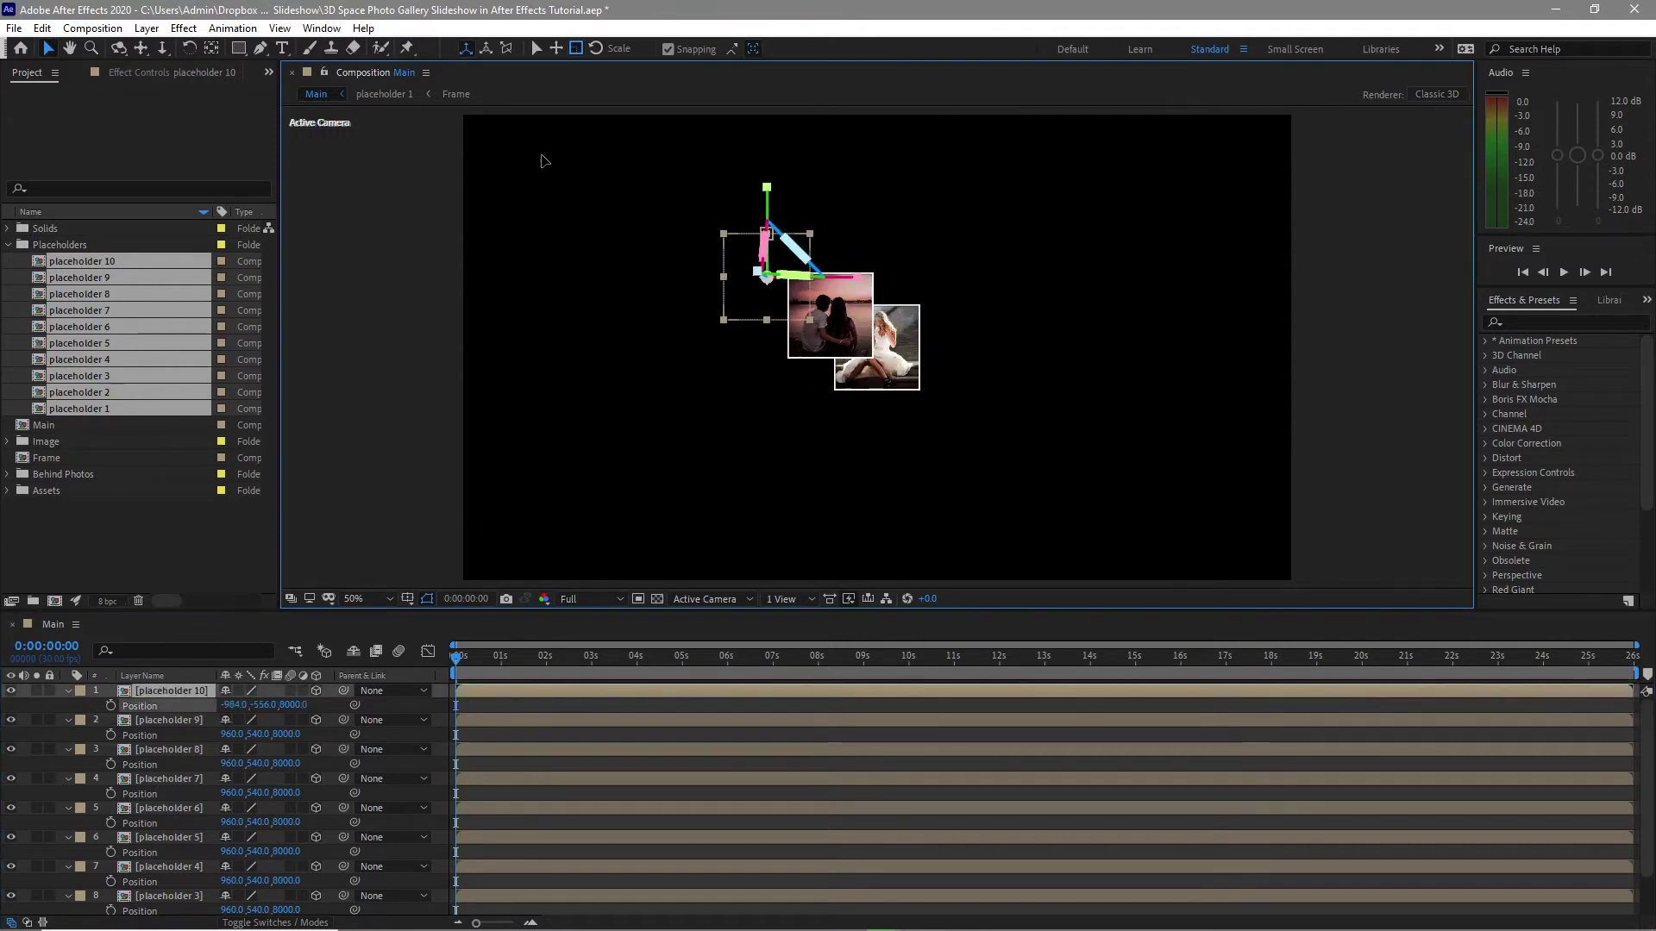
pyautogui.moveTo(871, 336); pyautogui.dragTo(598, 495)
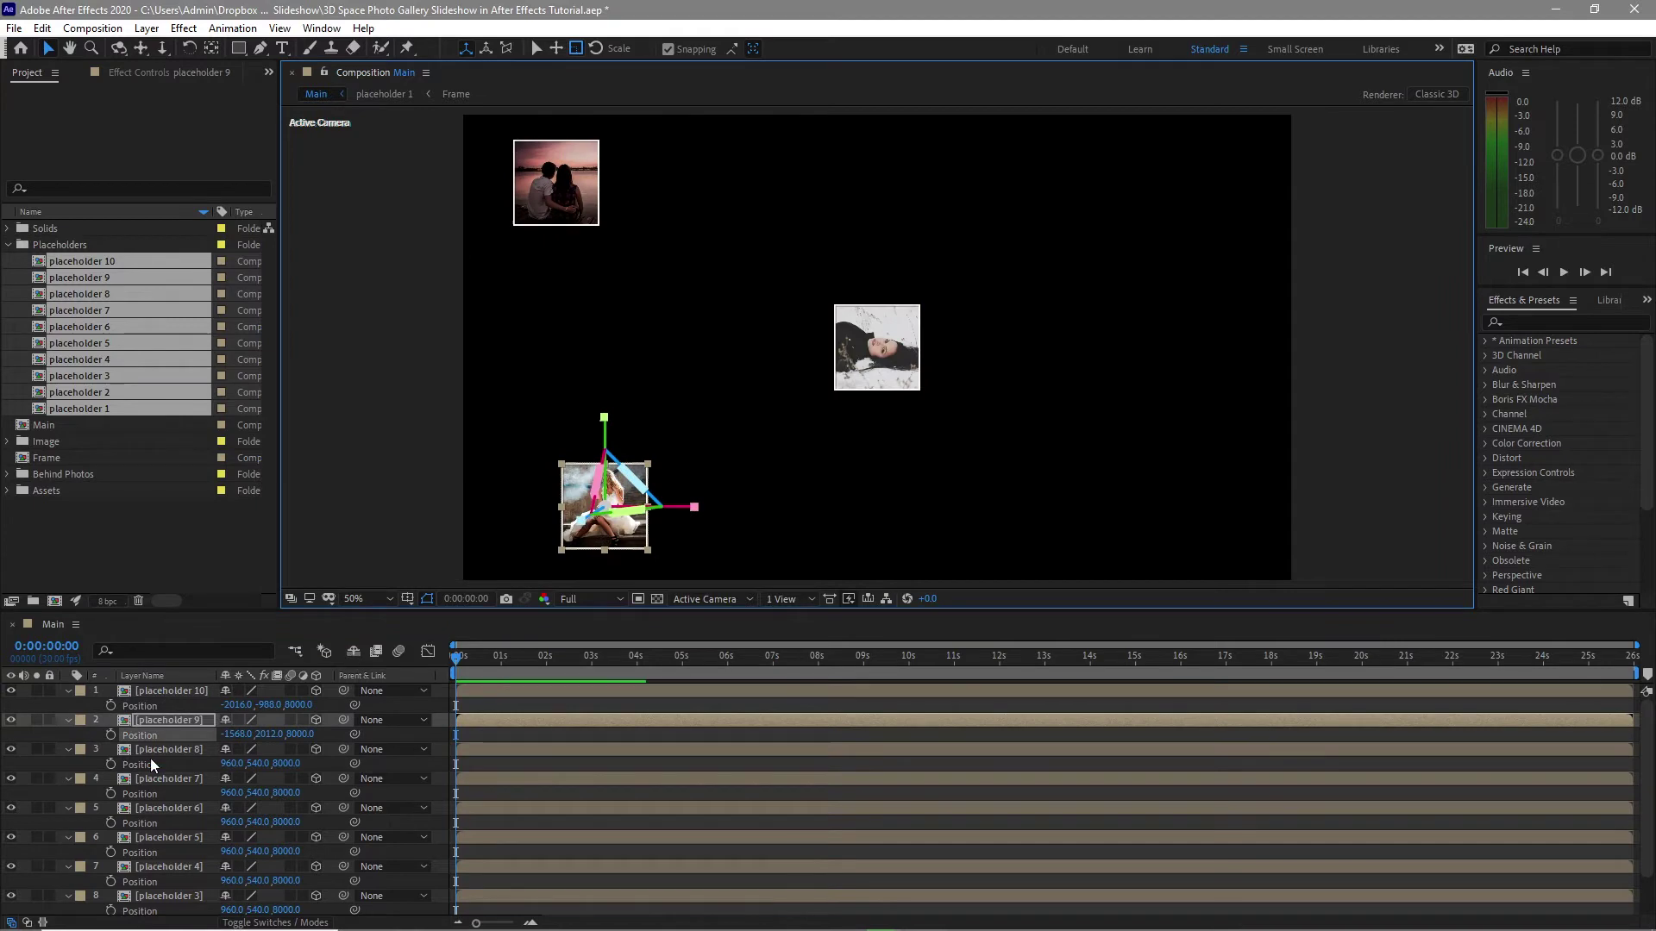
pyautogui.click(144, 757)
pyautogui.moveTo(854, 344); pyautogui.dragTo(1190, 173)
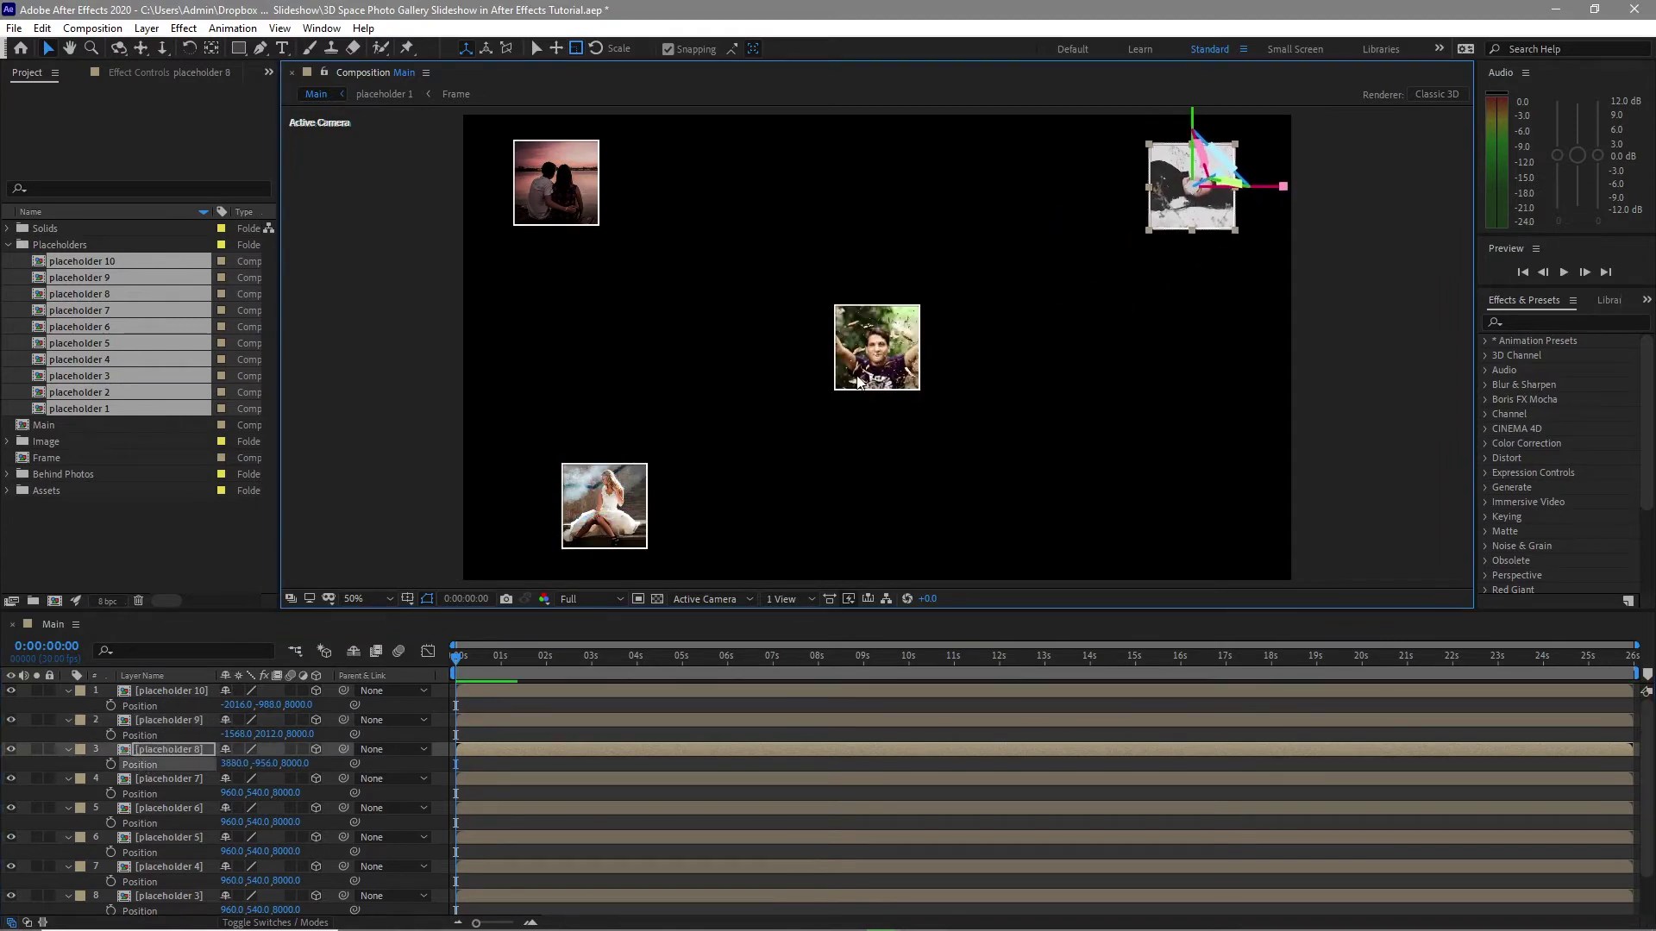
# Move placeholder 7 to the frame's bottom centre, placeholder 6 to the top centre and placeholder 5 to the right edge
pyautogui.click(177, 777)
pyautogui.moveTo(866, 357); pyautogui.dragTo(832, 551)
pyautogui.click(198, 811)
pyautogui.moveTo(841, 367); pyautogui.dragTo(895, 172)
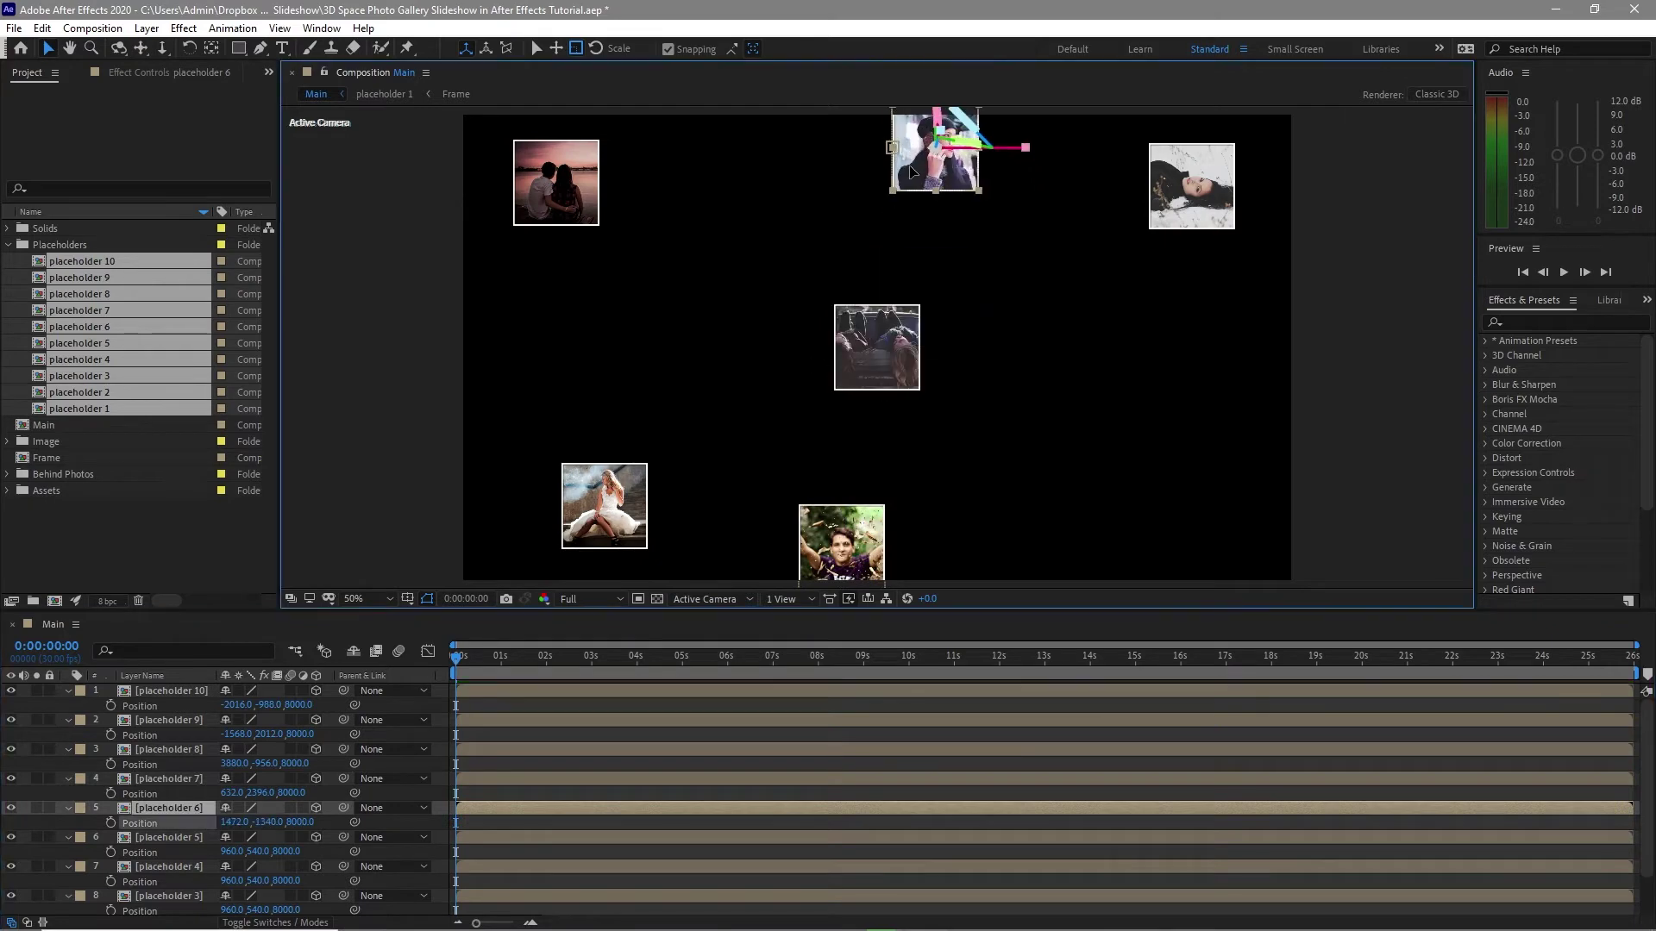
pyautogui.click(159, 838)
pyautogui.moveTo(861, 373); pyautogui.dragTo(1227, 434)
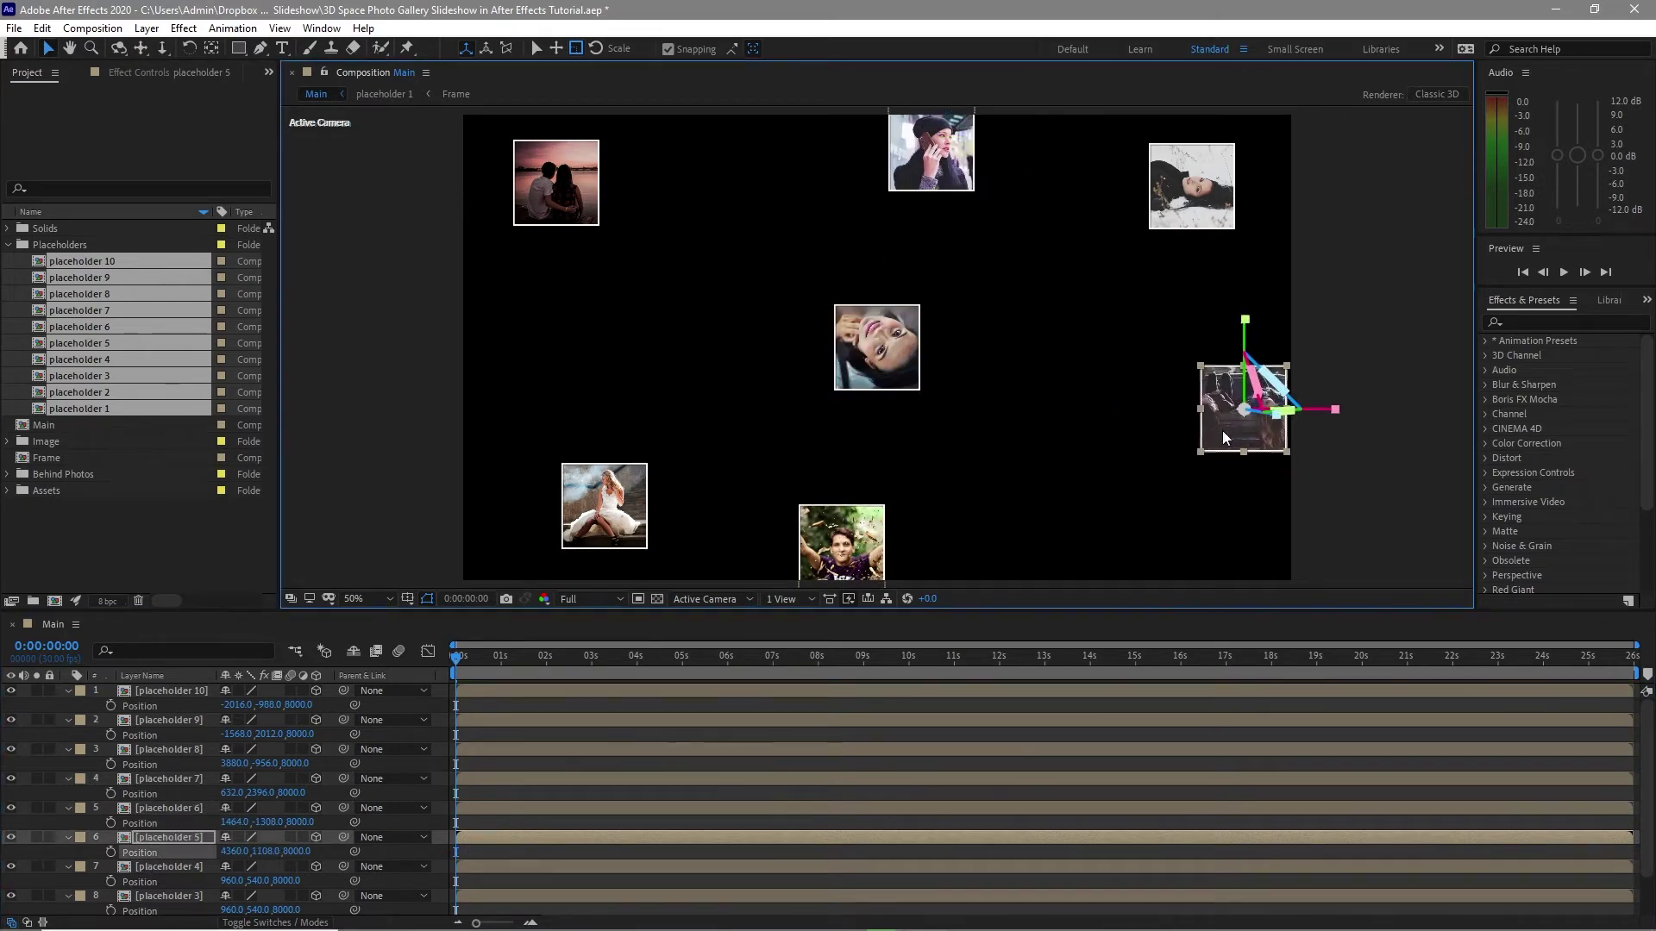
# Move placeholder 4 to the frame's lower right, placeholder 3 to the left and placeholder 2 to the upper left, and unhide placeholder 1
pyautogui.click(191, 869)
pyautogui.moveTo(851, 367); pyautogui.dragTo(1057, 546)
pyautogui.click(169, 896)
pyautogui.moveTo(866, 360); pyautogui.dragTo(607, 357)
pyautogui.click(877, 347)
pyautogui.moveTo(877, 348); pyautogui.dragTo(766, 176)
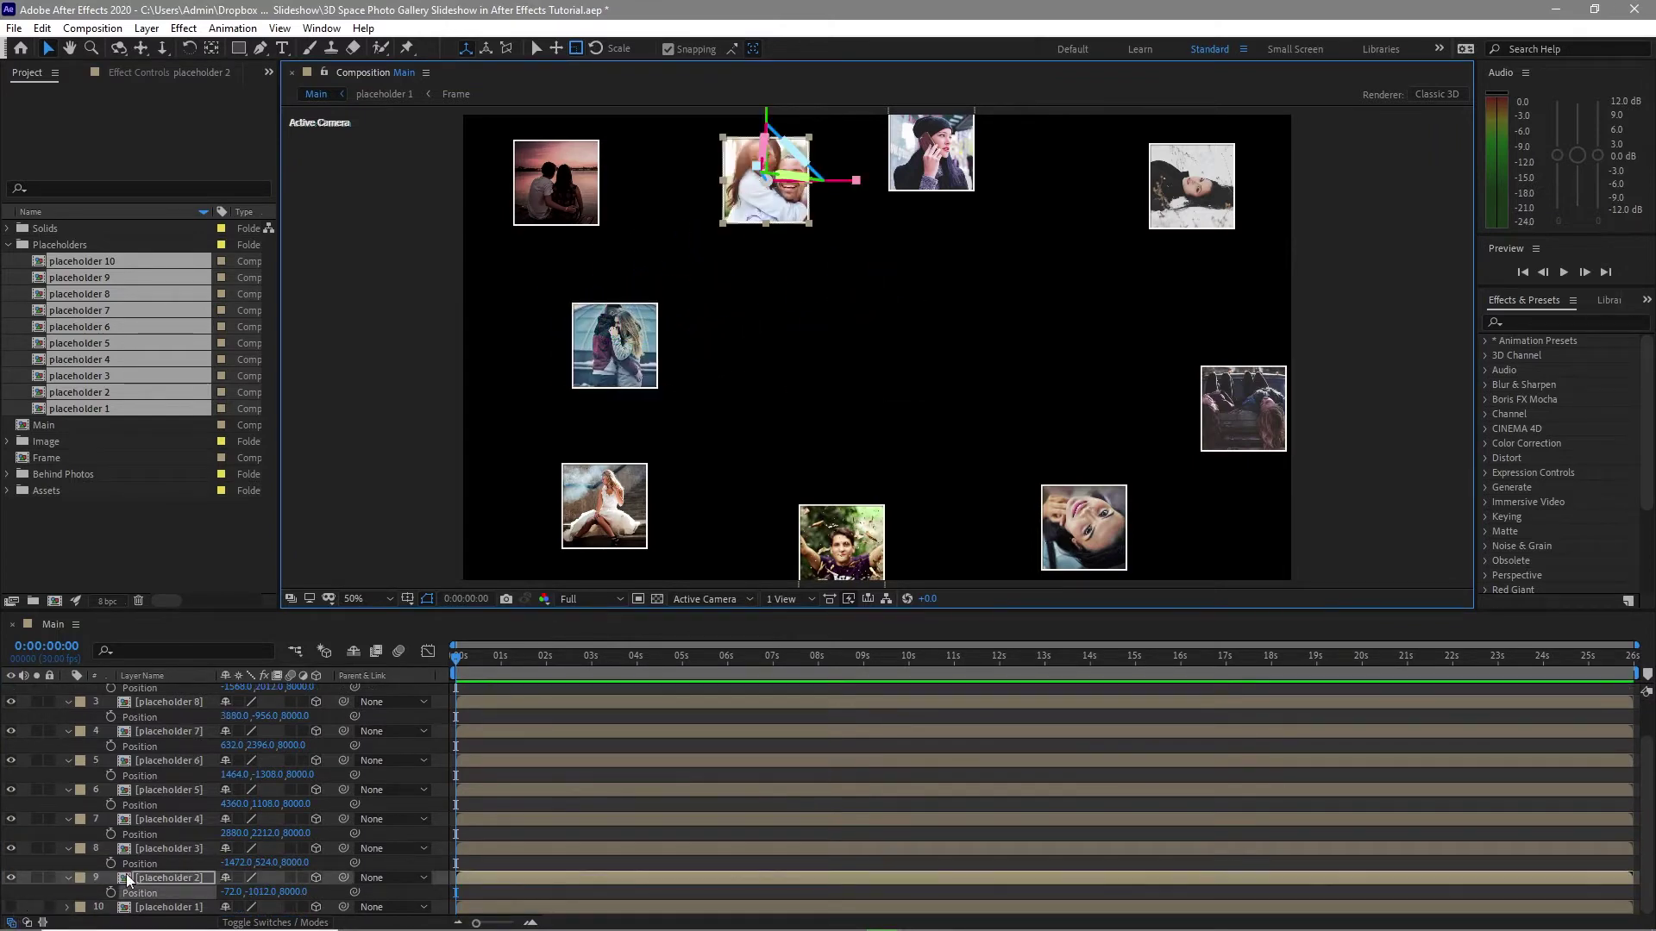
pyautogui.click(10, 907)
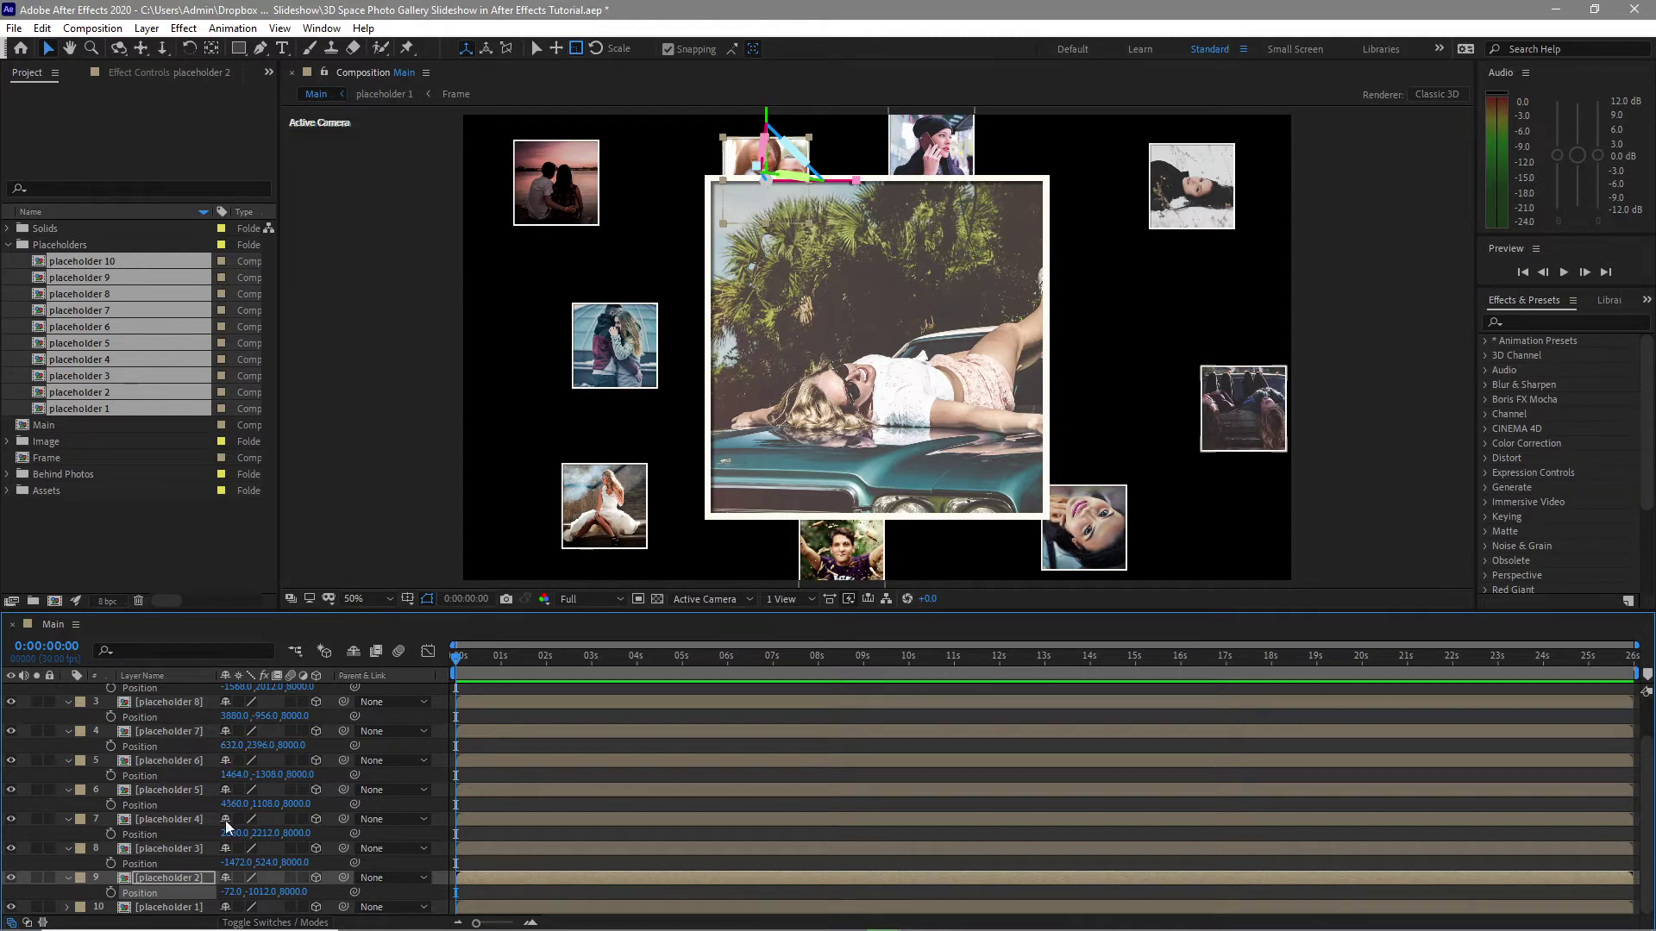
# Shift placeholder 5 inward and bring it closer, to a position of about 3418, 724, 6207
pyautogui.click(1235, 429)
pyautogui.moveTo(1235, 428); pyautogui.dragTo(1163, 389)
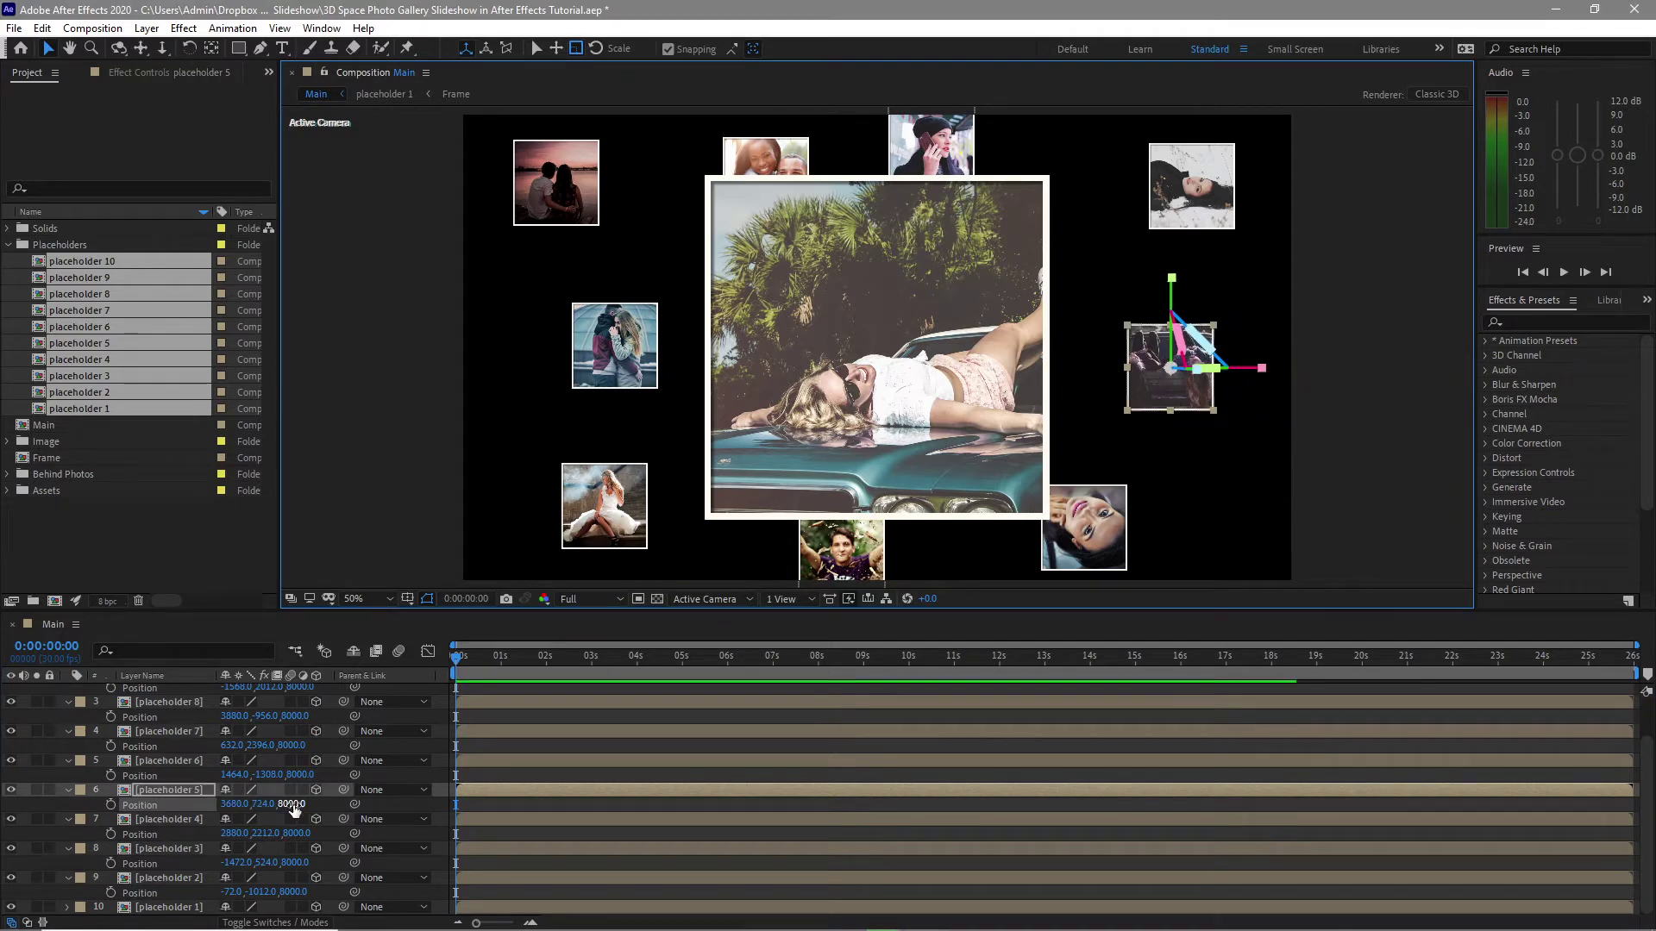
pyautogui.moveTo(293, 804); pyautogui.dragTo(4, 804)
# Bring placeholder 9 closer to a Z position of about 6589 and placeholder 10 to about 6511
pyautogui.click(576, 535)
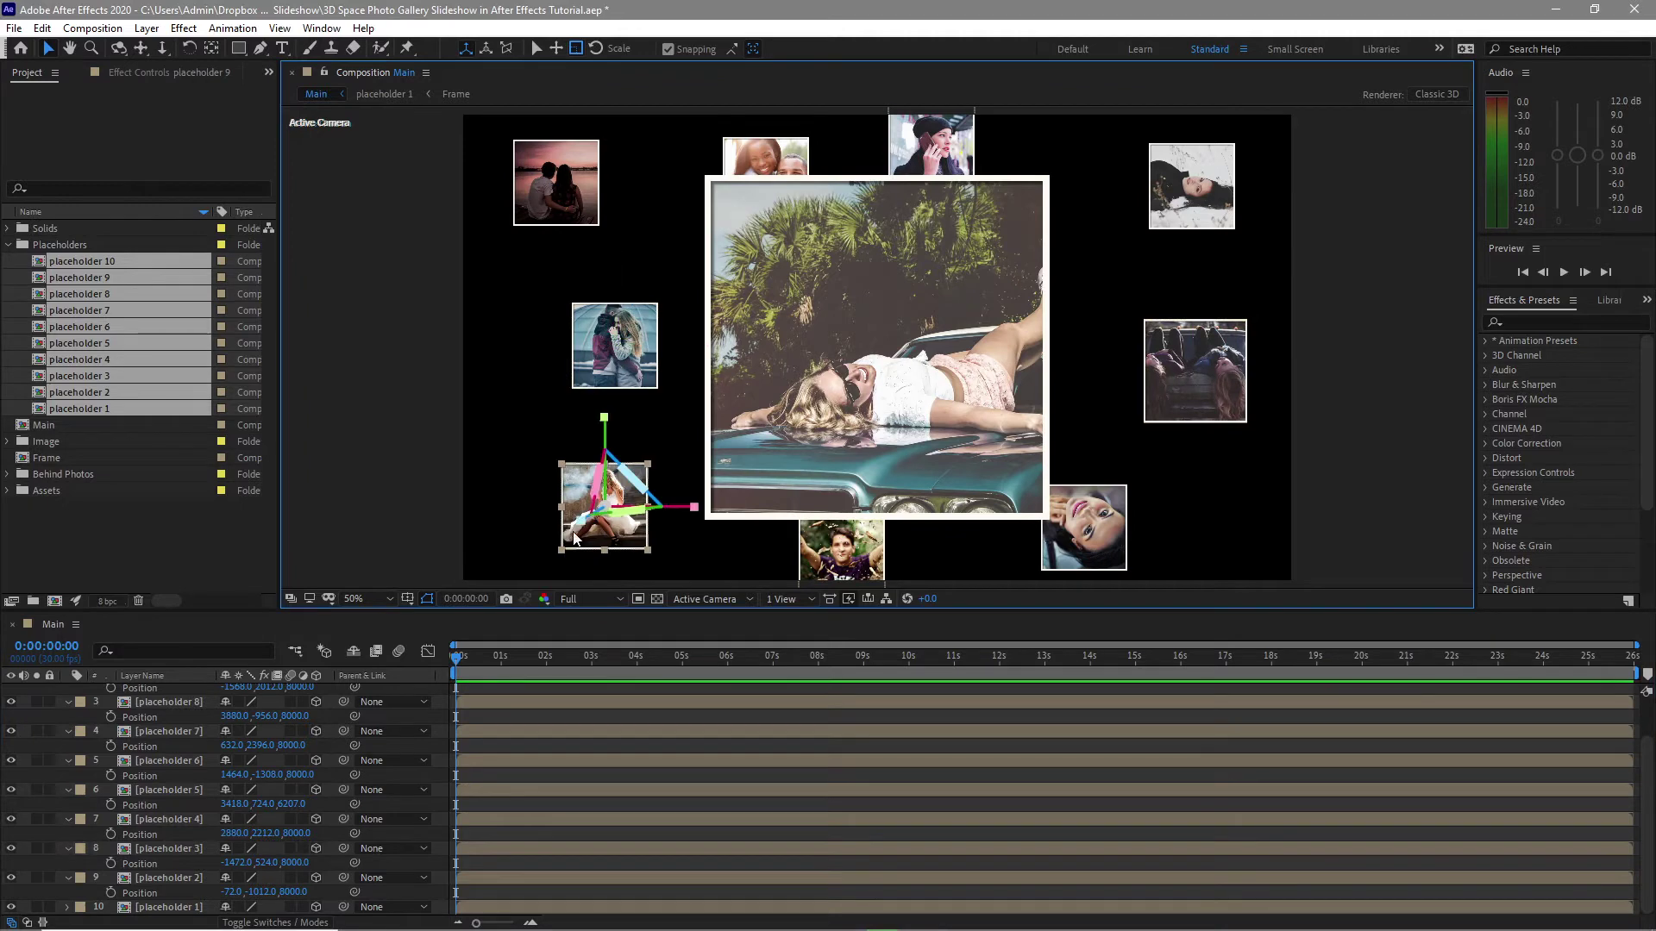
pyautogui.scroll(2, 277, 787)
pyautogui.moveTo(298, 733); pyautogui.dragTo(5, 774)
pyautogui.click(271, 734)
pyautogui.moveTo(307, 733); pyautogui.dragTo(264, 729)
pyautogui.click(312, 720)
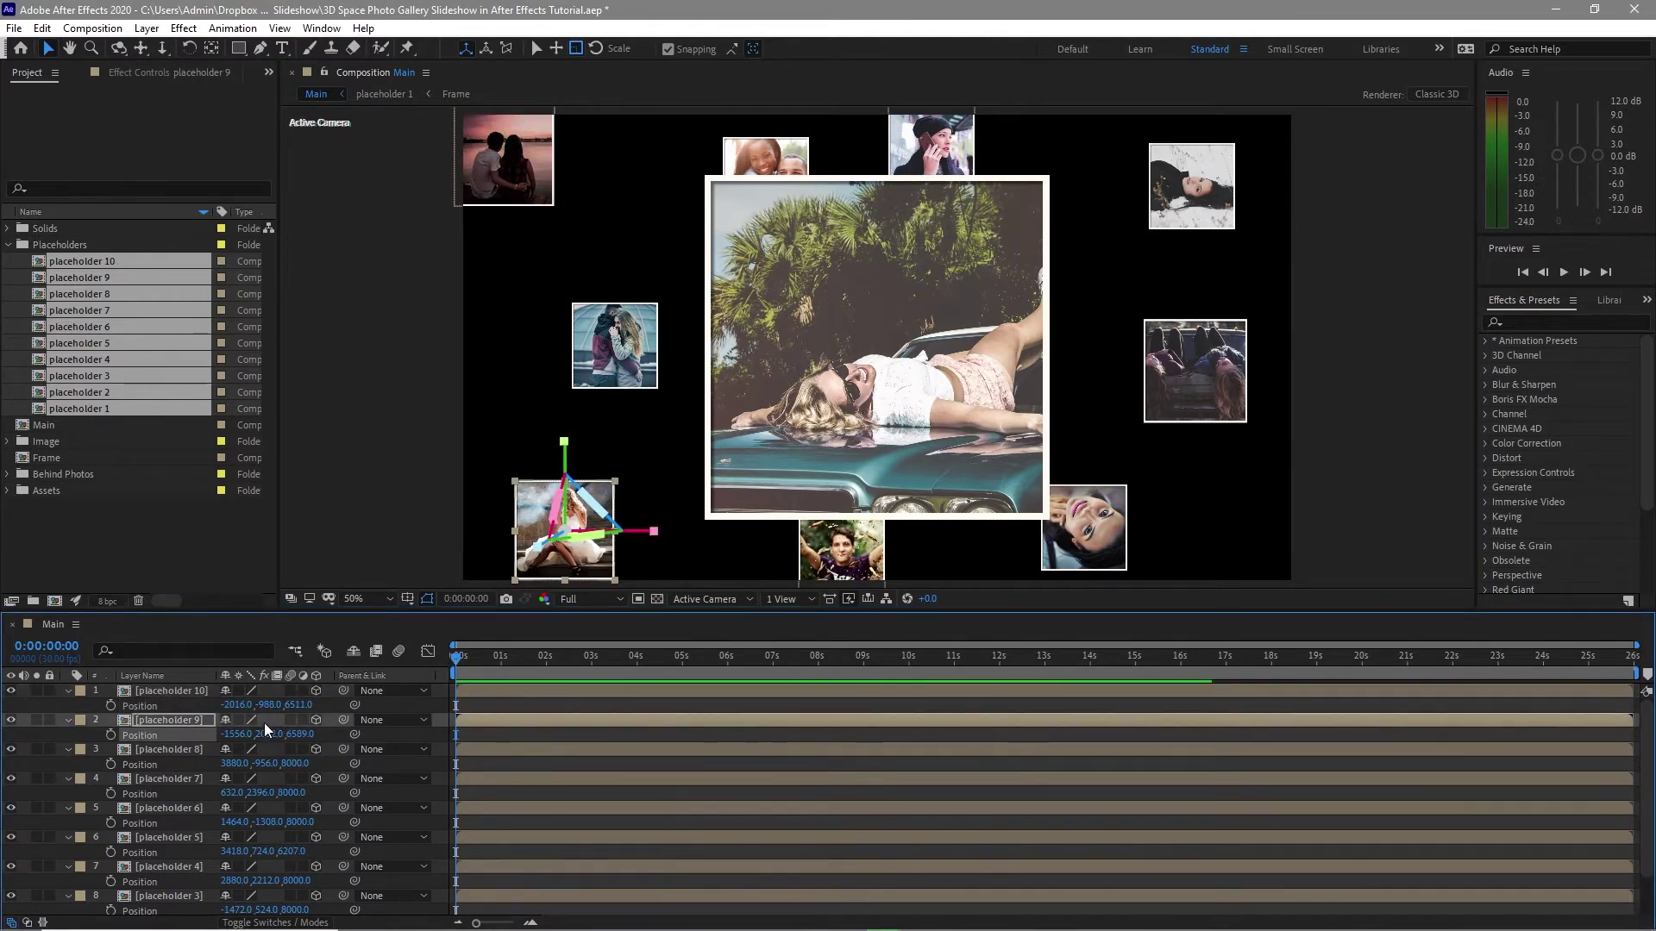
# Nudge placeholder 10 down, placeholder 2 to the left, placeholder 8 inward and placeholder 4 slightly outward to balance the photo arrangement
pyautogui.click(508, 163)
pyautogui.moveTo(508, 163); pyautogui.dragTo(513, 184)
pyautogui.moveTo(766, 145); pyautogui.dragTo(701, 151)
pyautogui.click(1190, 179)
pyautogui.moveTo(1190, 178); pyautogui.dragTo(1141, 177)
pyautogui.moveTo(1074, 546); pyautogui.dragTo(1100, 543)
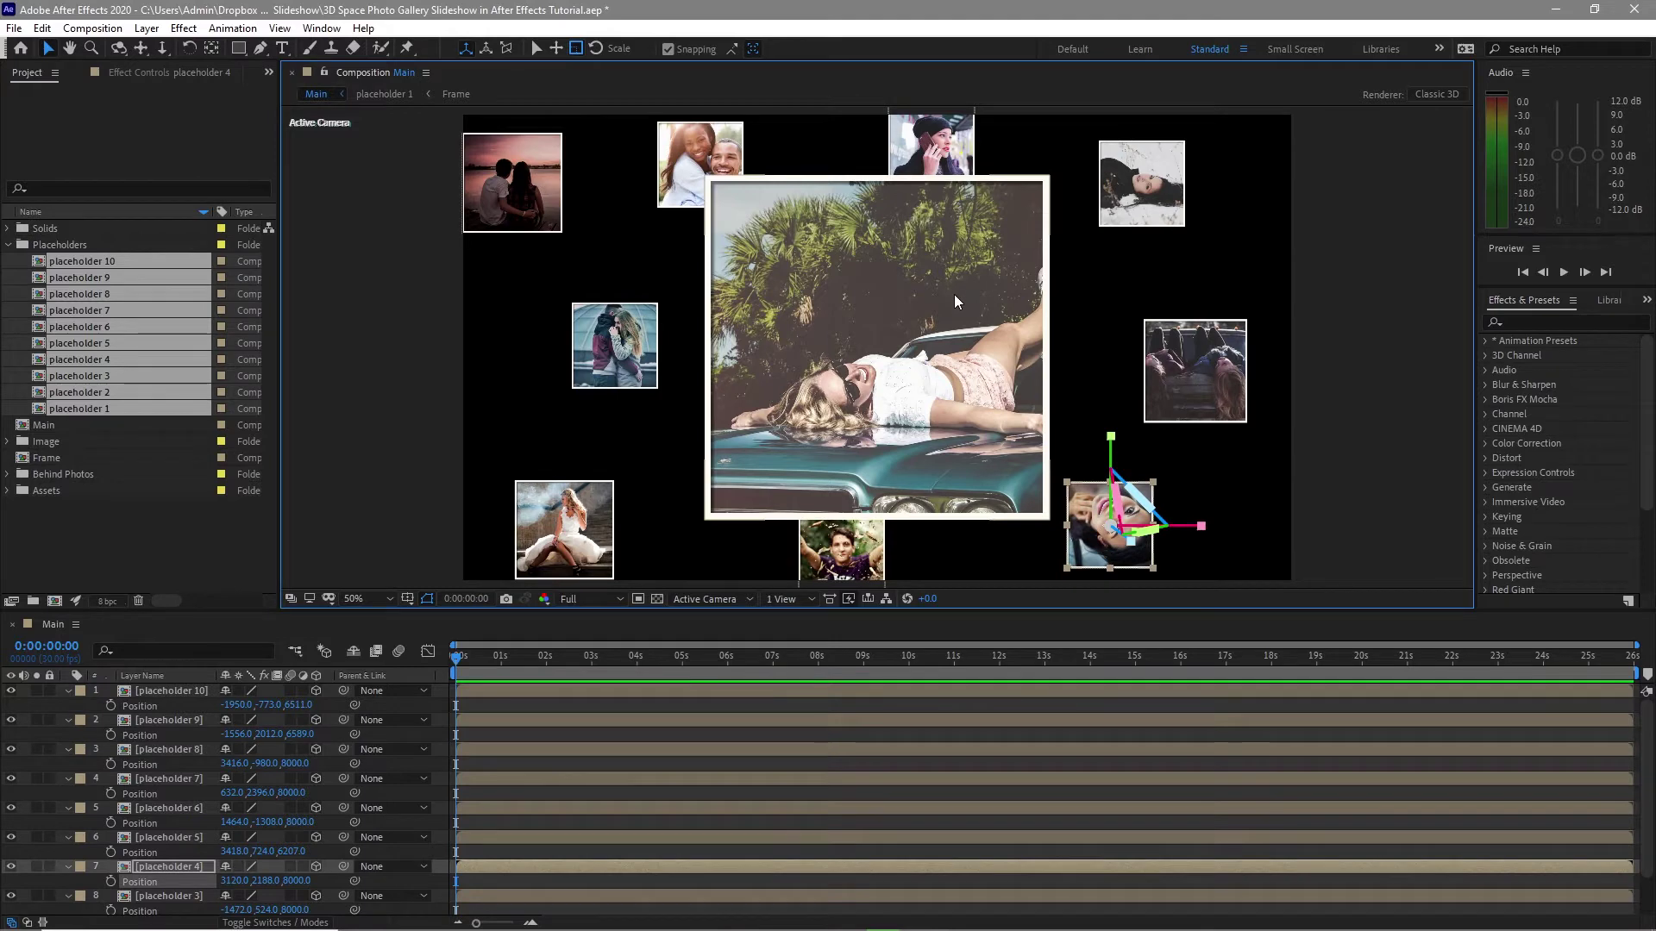
# Collapse the Position properties of all placeholder layers in the Main timeline
pyautogui.click(69, 691)
pyautogui.click(69, 706)
pyautogui.click(69, 749)
pyautogui.click(69, 793)
pyautogui.click(69, 808)
pyautogui.click(69, 720)
pyautogui.click(69, 749)
pyautogui.click(69, 794)
pyautogui.click(69, 808)
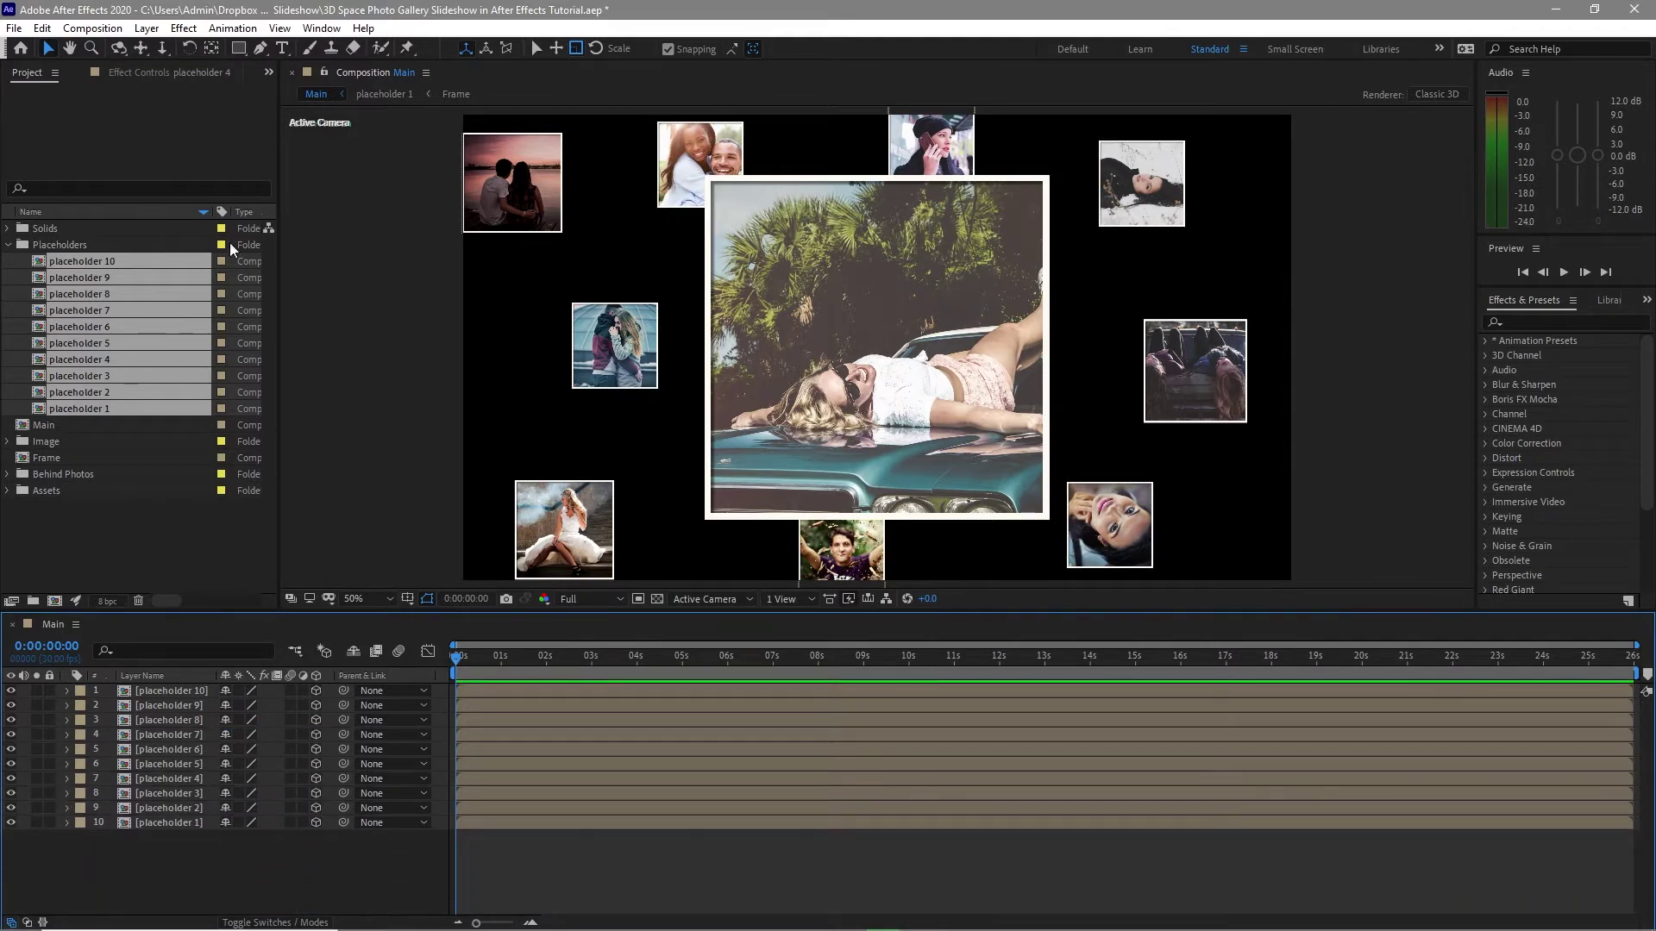
# Add a two-node camera with the 50mm preset to the Main composition
pyautogui.click(147, 29)
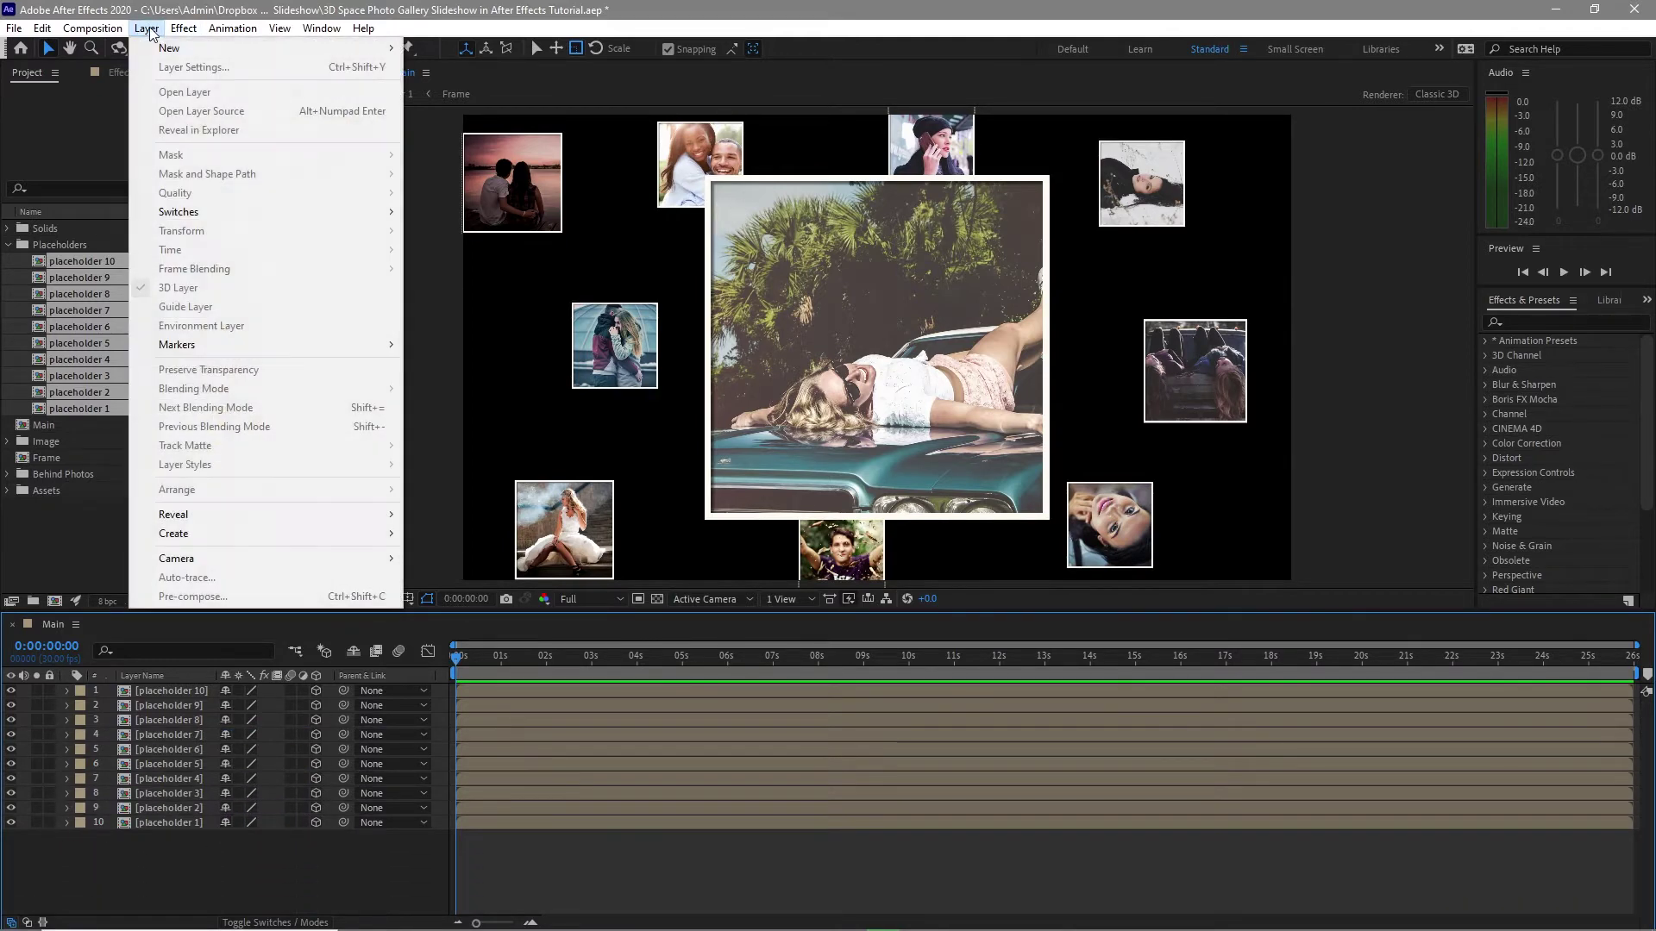
pyautogui.moveTo(391, 45)
pyautogui.click(449, 104)
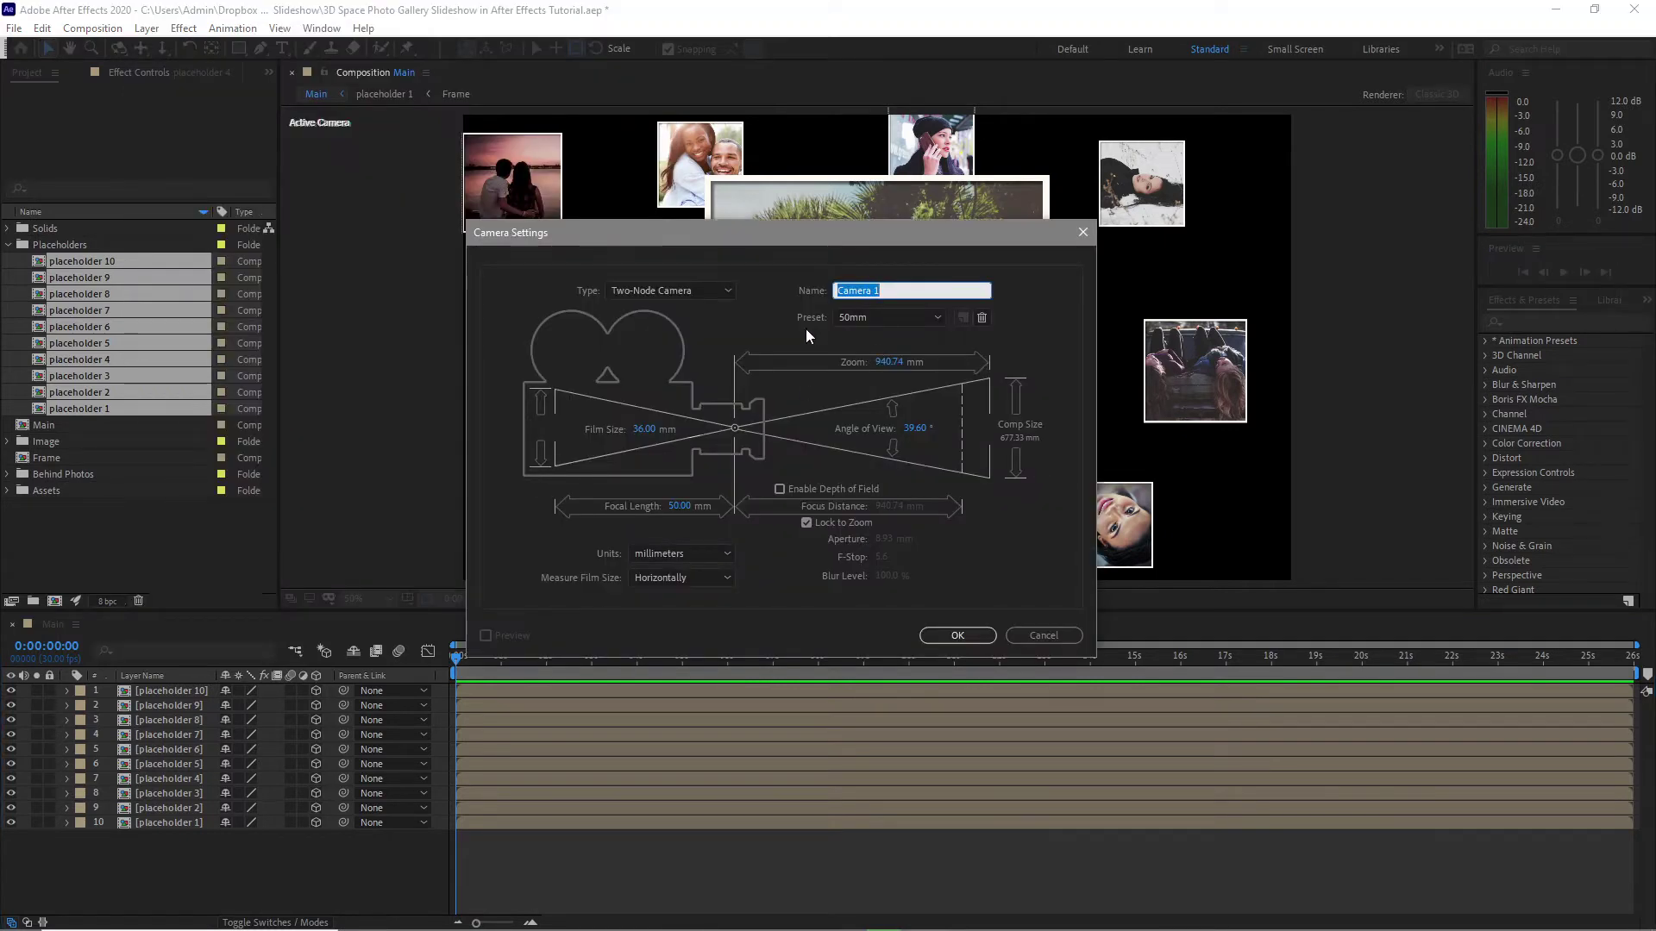
pyautogui.click(953, 636)
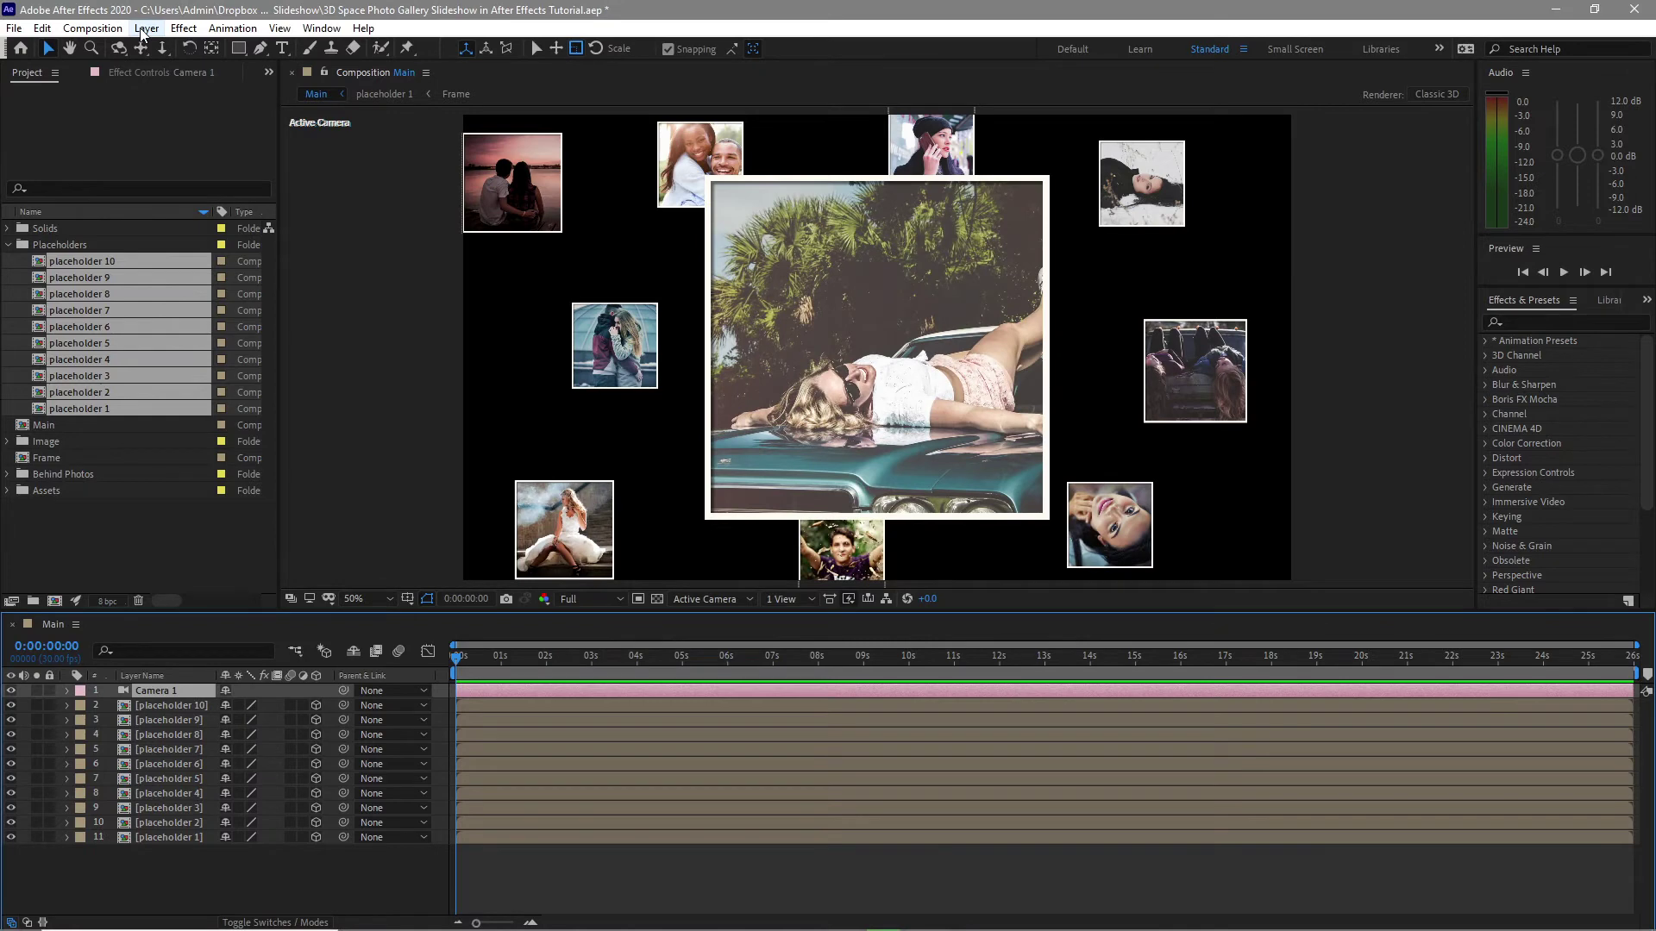
# Add a null object to Main and turn it into a 3D layer
pyautogui.click(144, 31)
pyautogui.moveTo(172, 48)
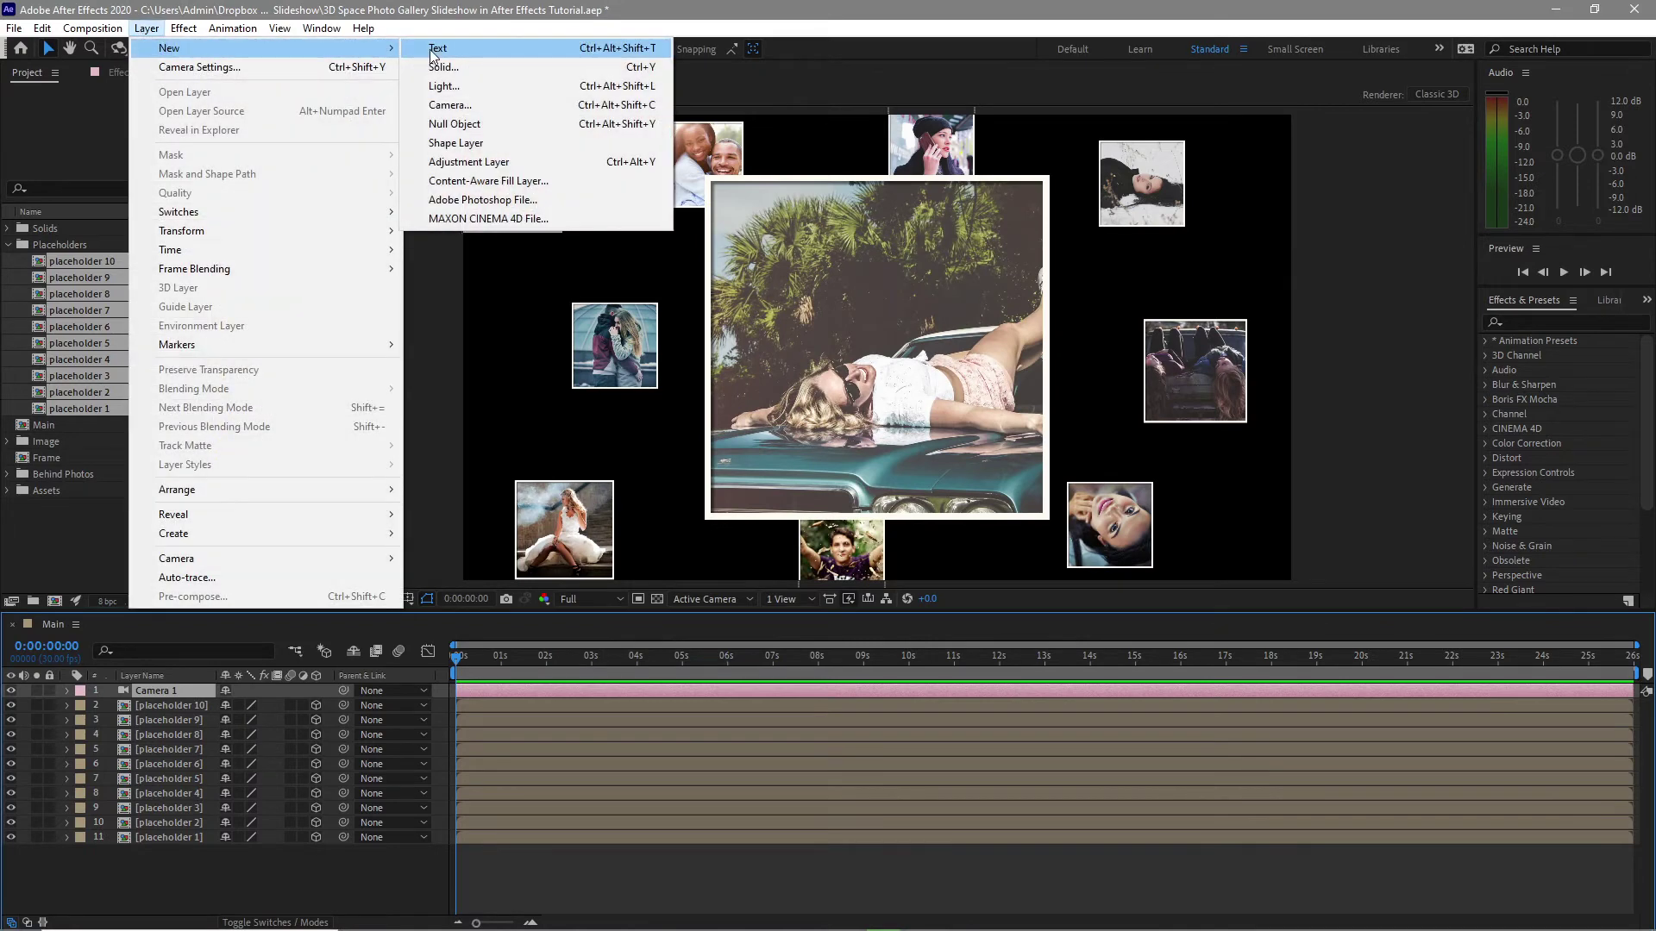
pyautogui.click(474, 124)
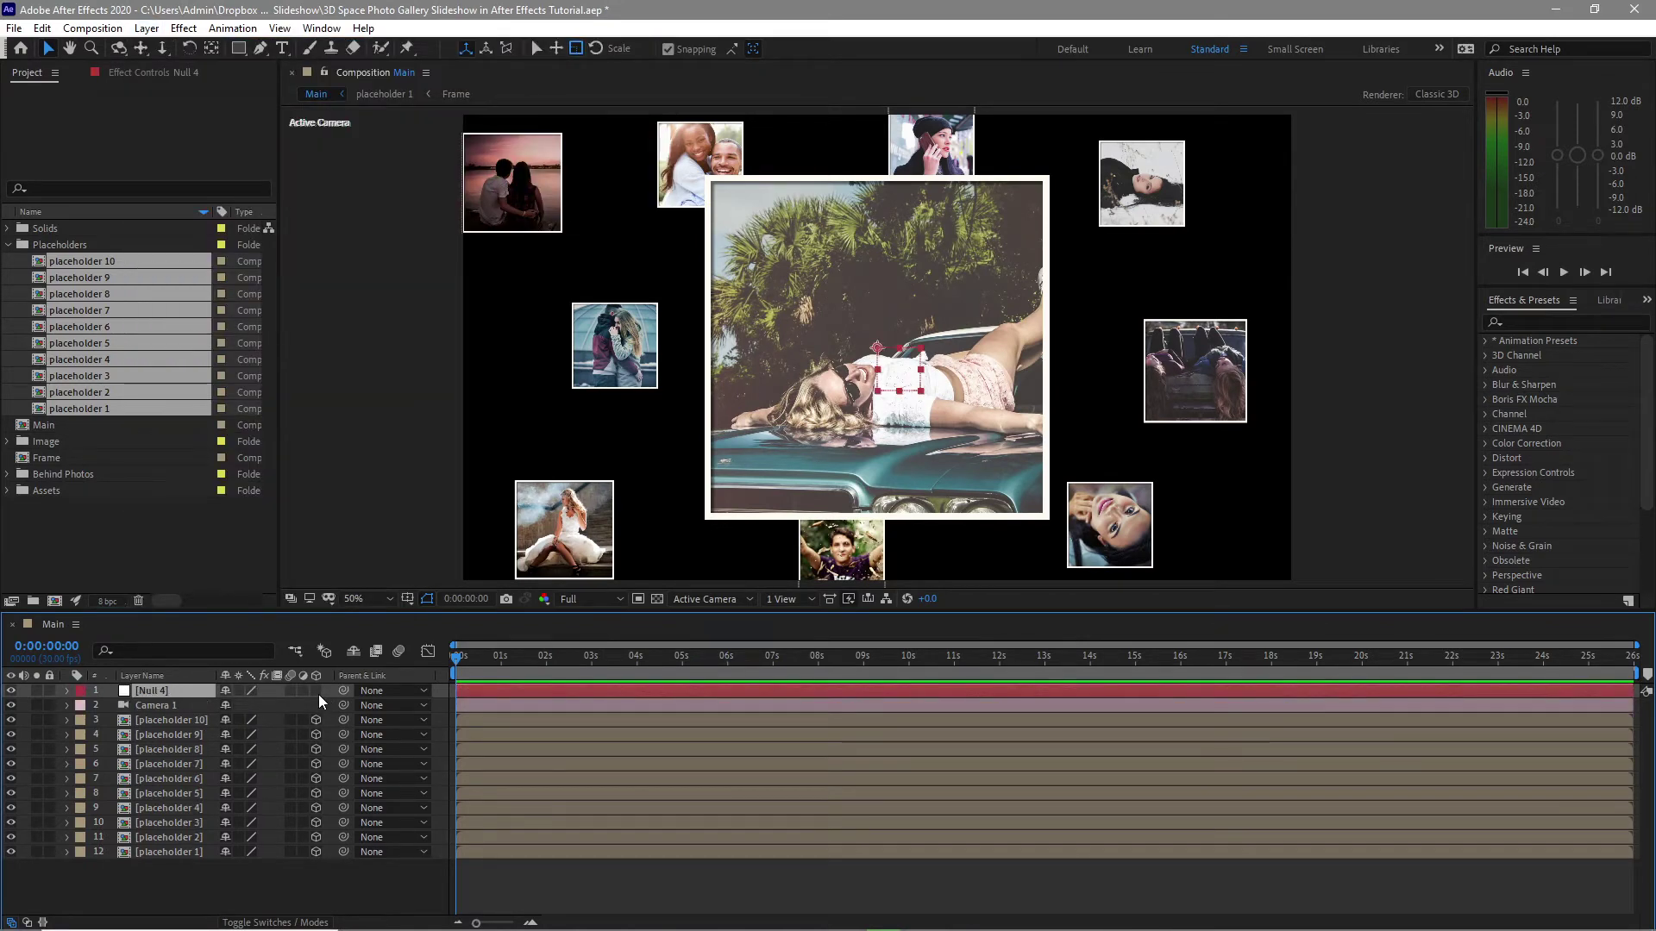
pyautogui.click(318, 695)
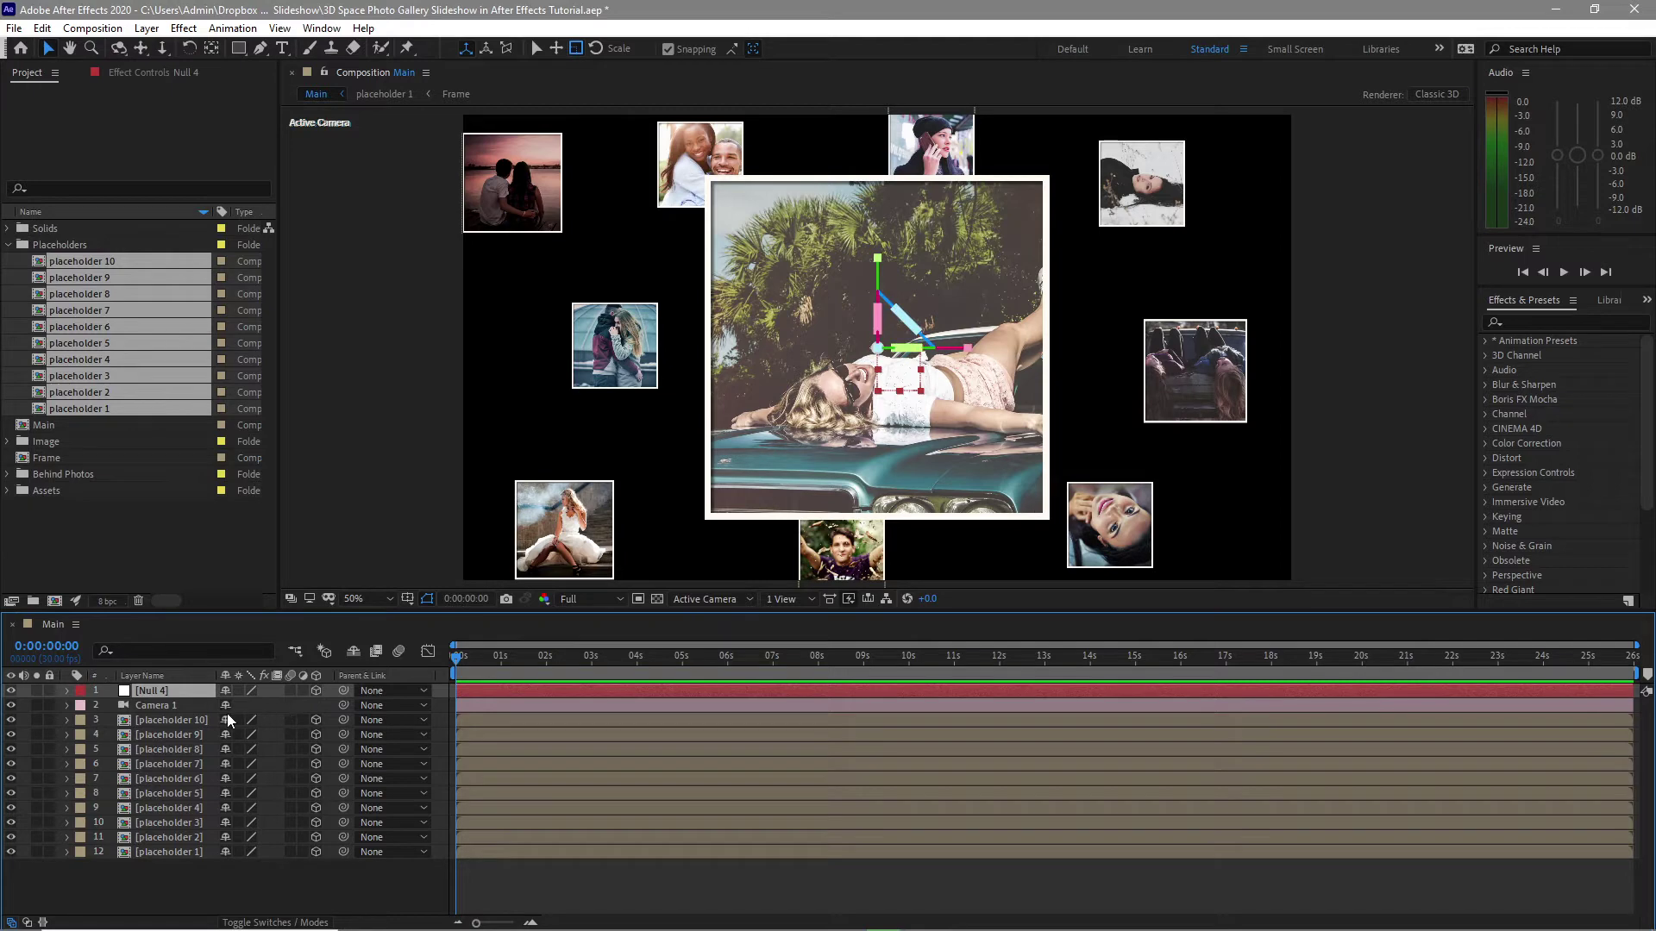
# Parent the camera to the null object and duplicate the null
pyautogui.moveTo(344, 705); pyautogui.dragTo(183, 696)
pyautogui.hotkey('ctrl', 'd')
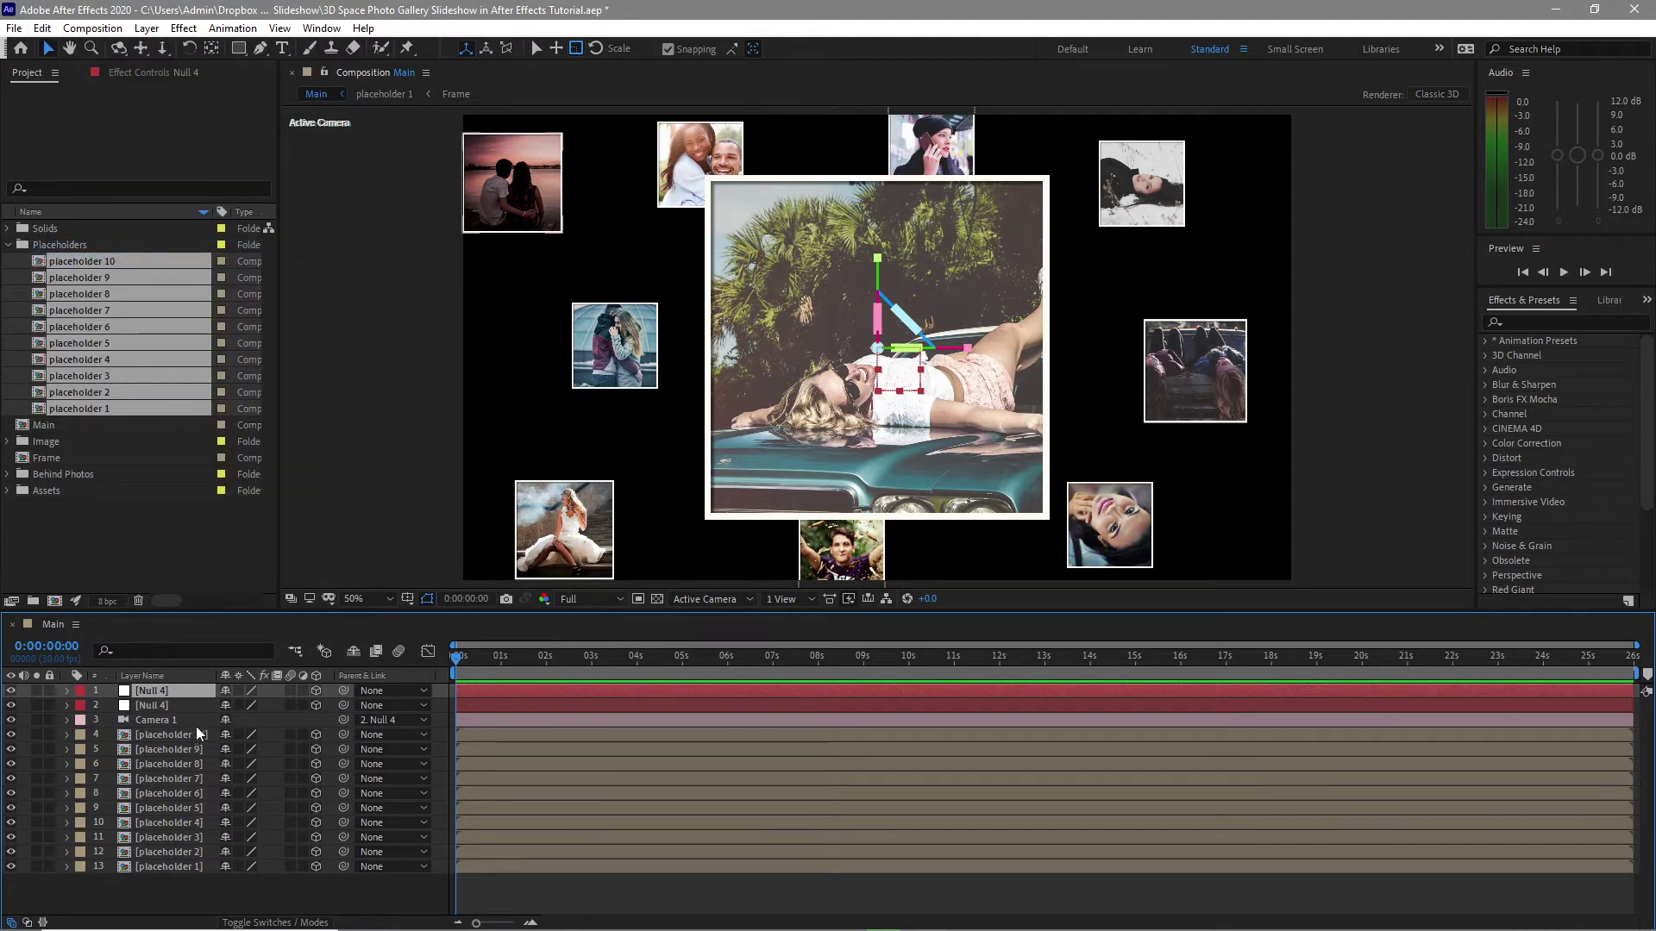
# Rename the duplicated null on the first layer as wiggle
pyautogui.rightClick(191, 691)
pyautogui.click(200, 667)
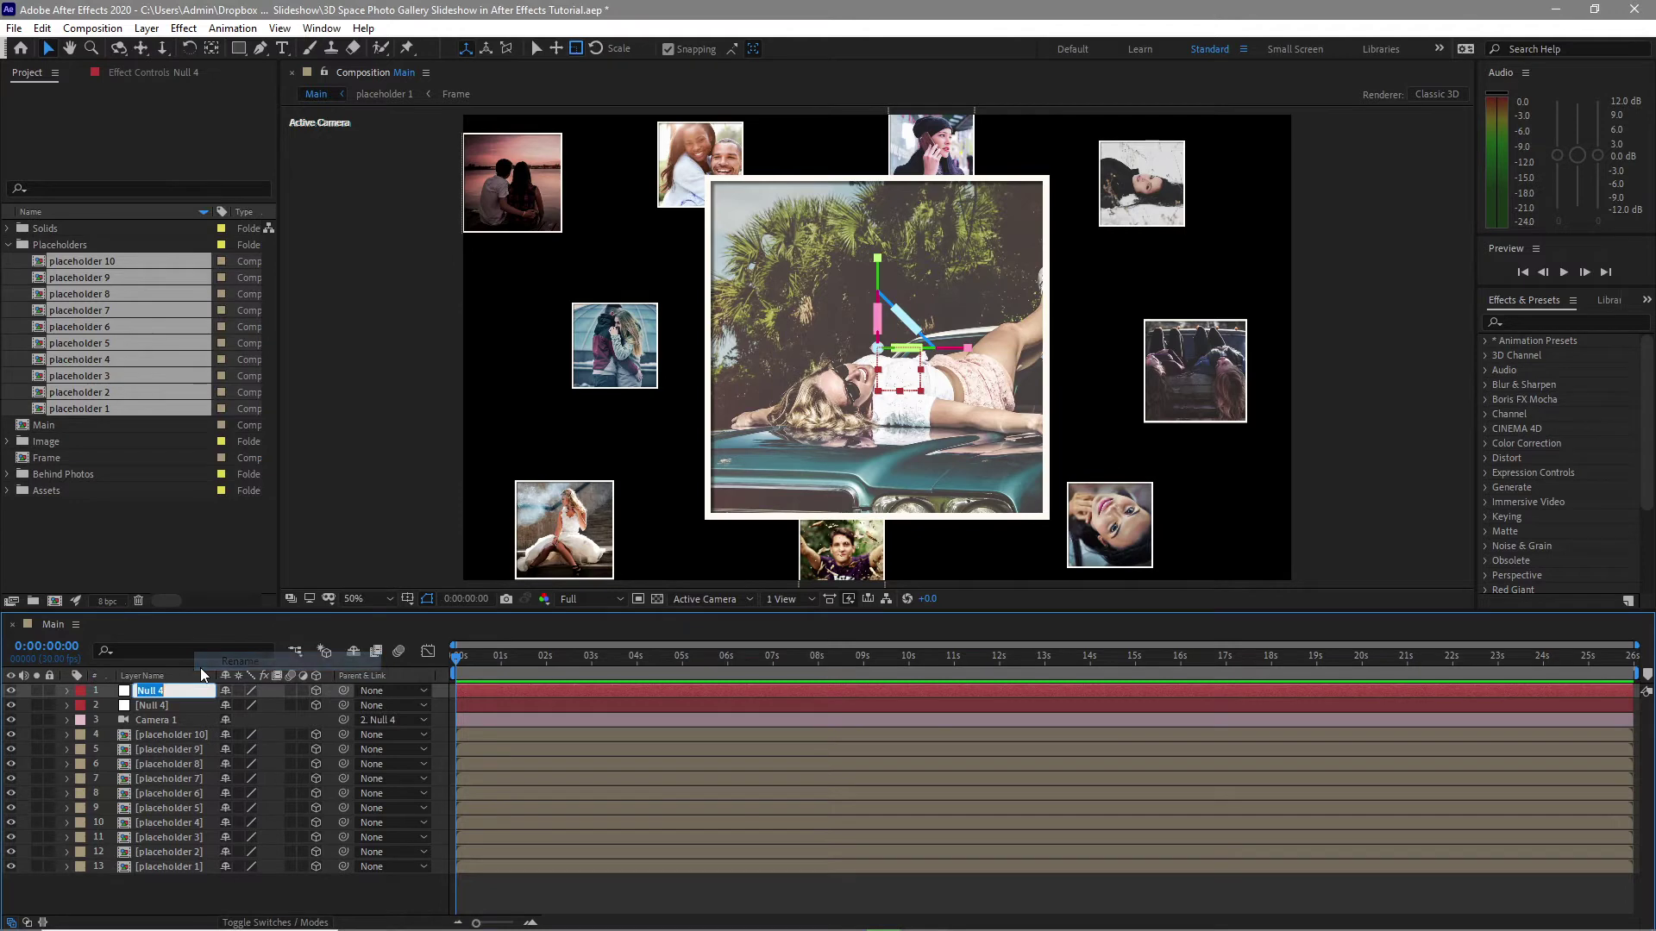
pyautogui.write('wi')
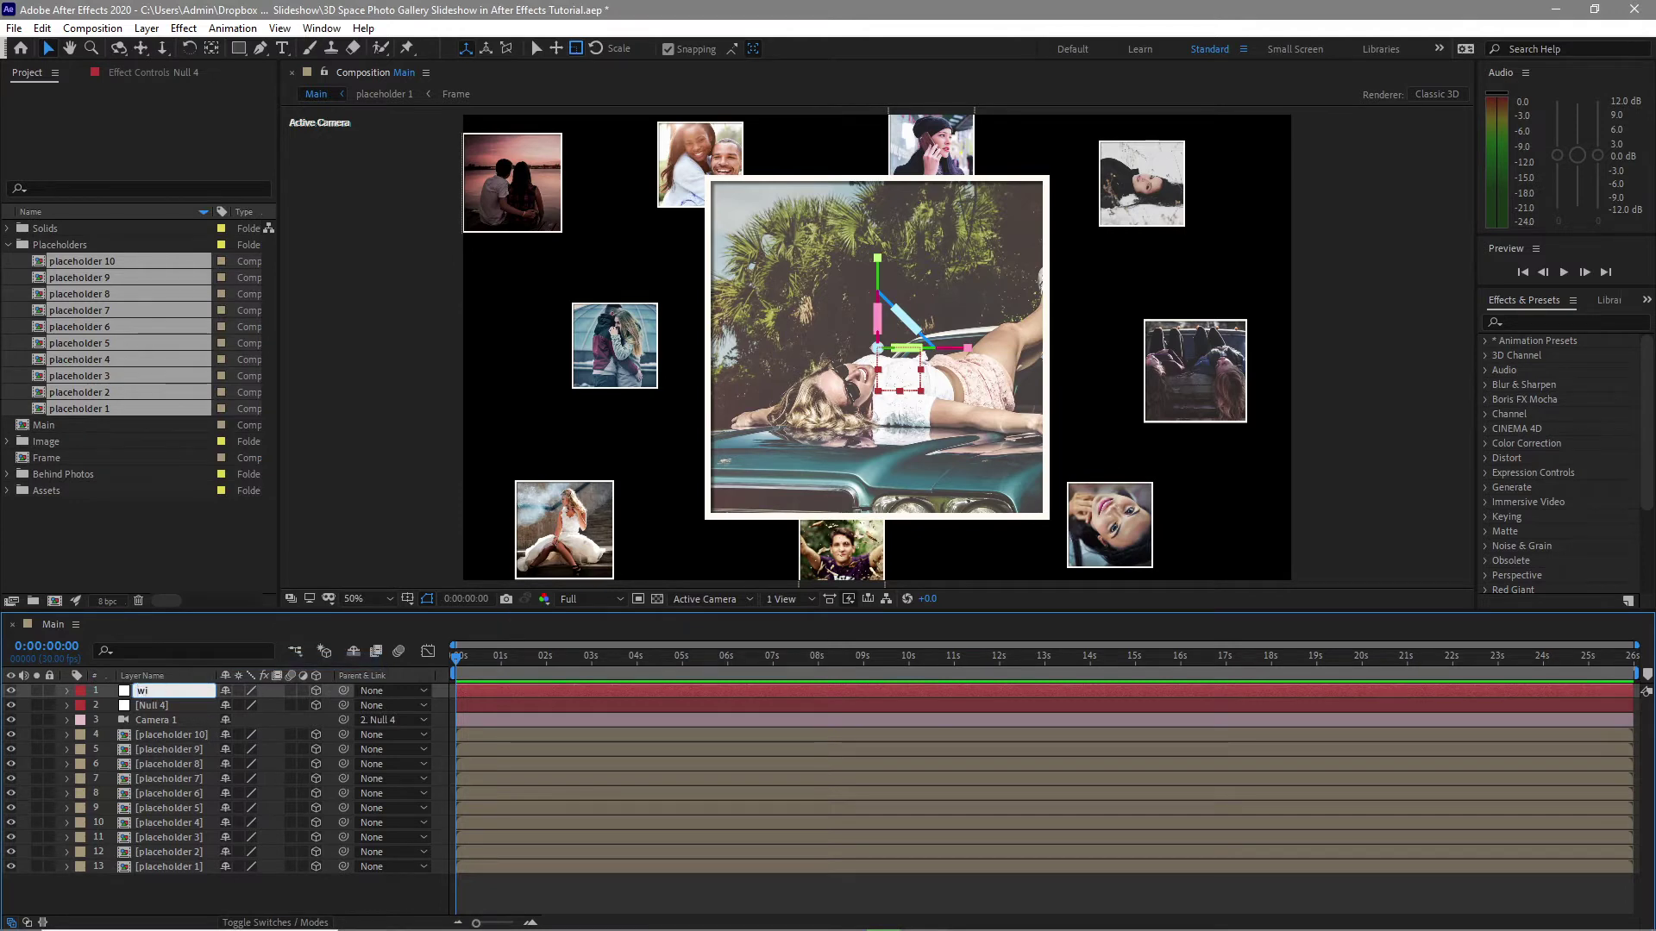
pyautogui.write('ggle')
pyautogui.press('Return')
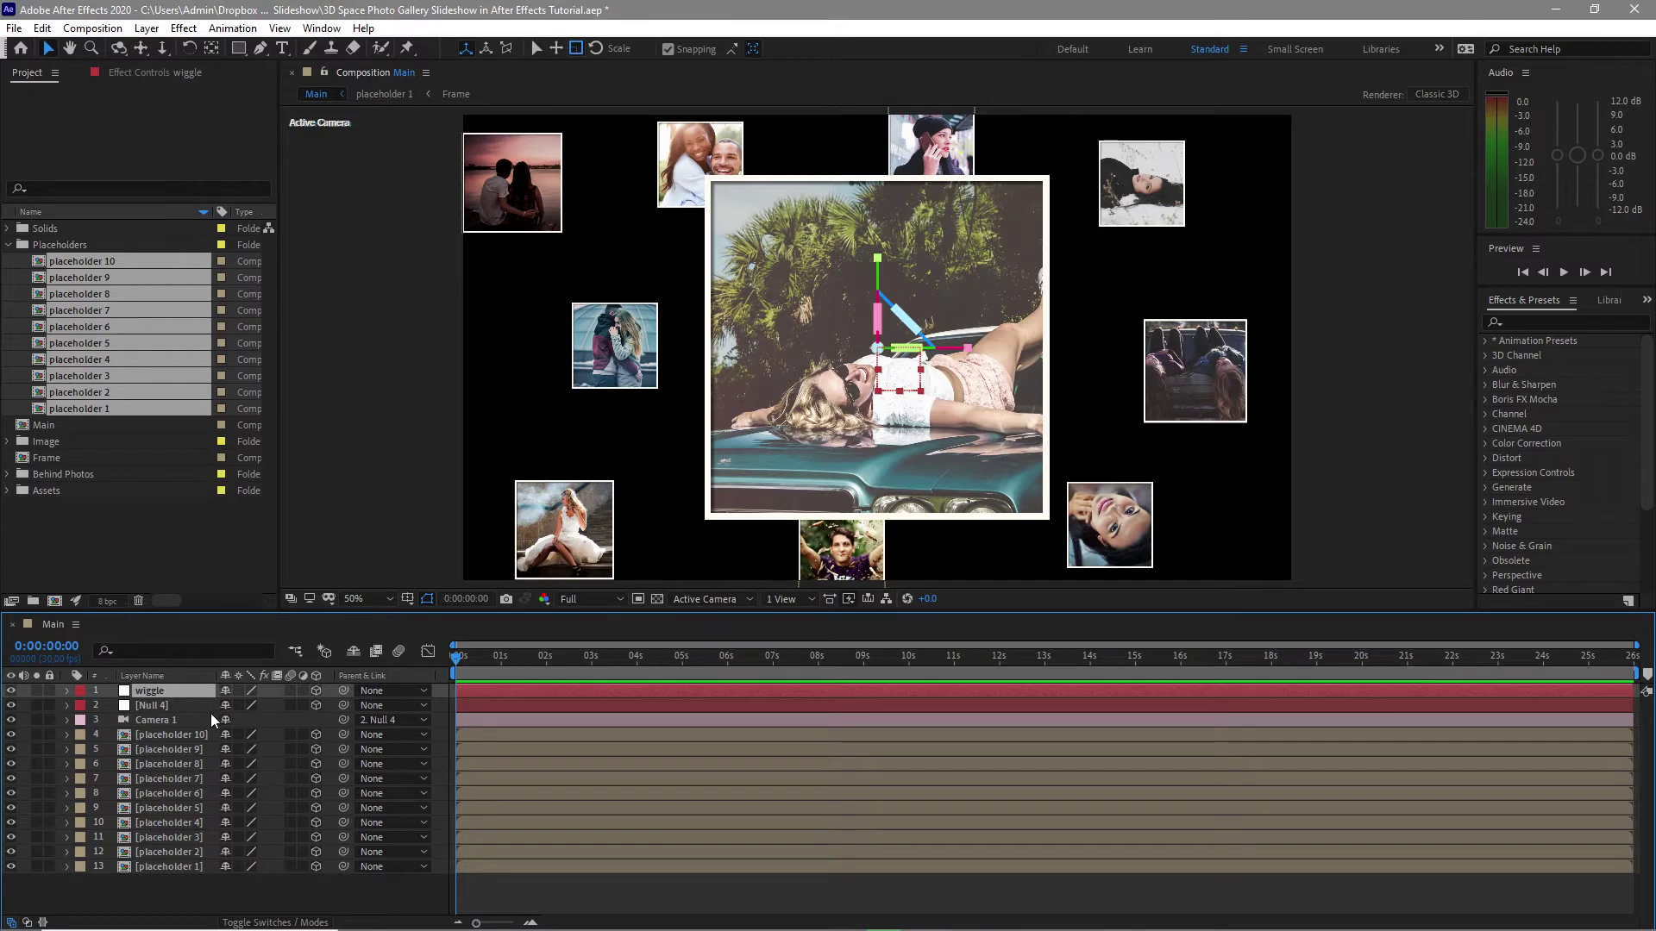
# Add the expression wiggle(1.5,10) to the wiggle null's Position and collapse the layer
pyautogui.press('p')
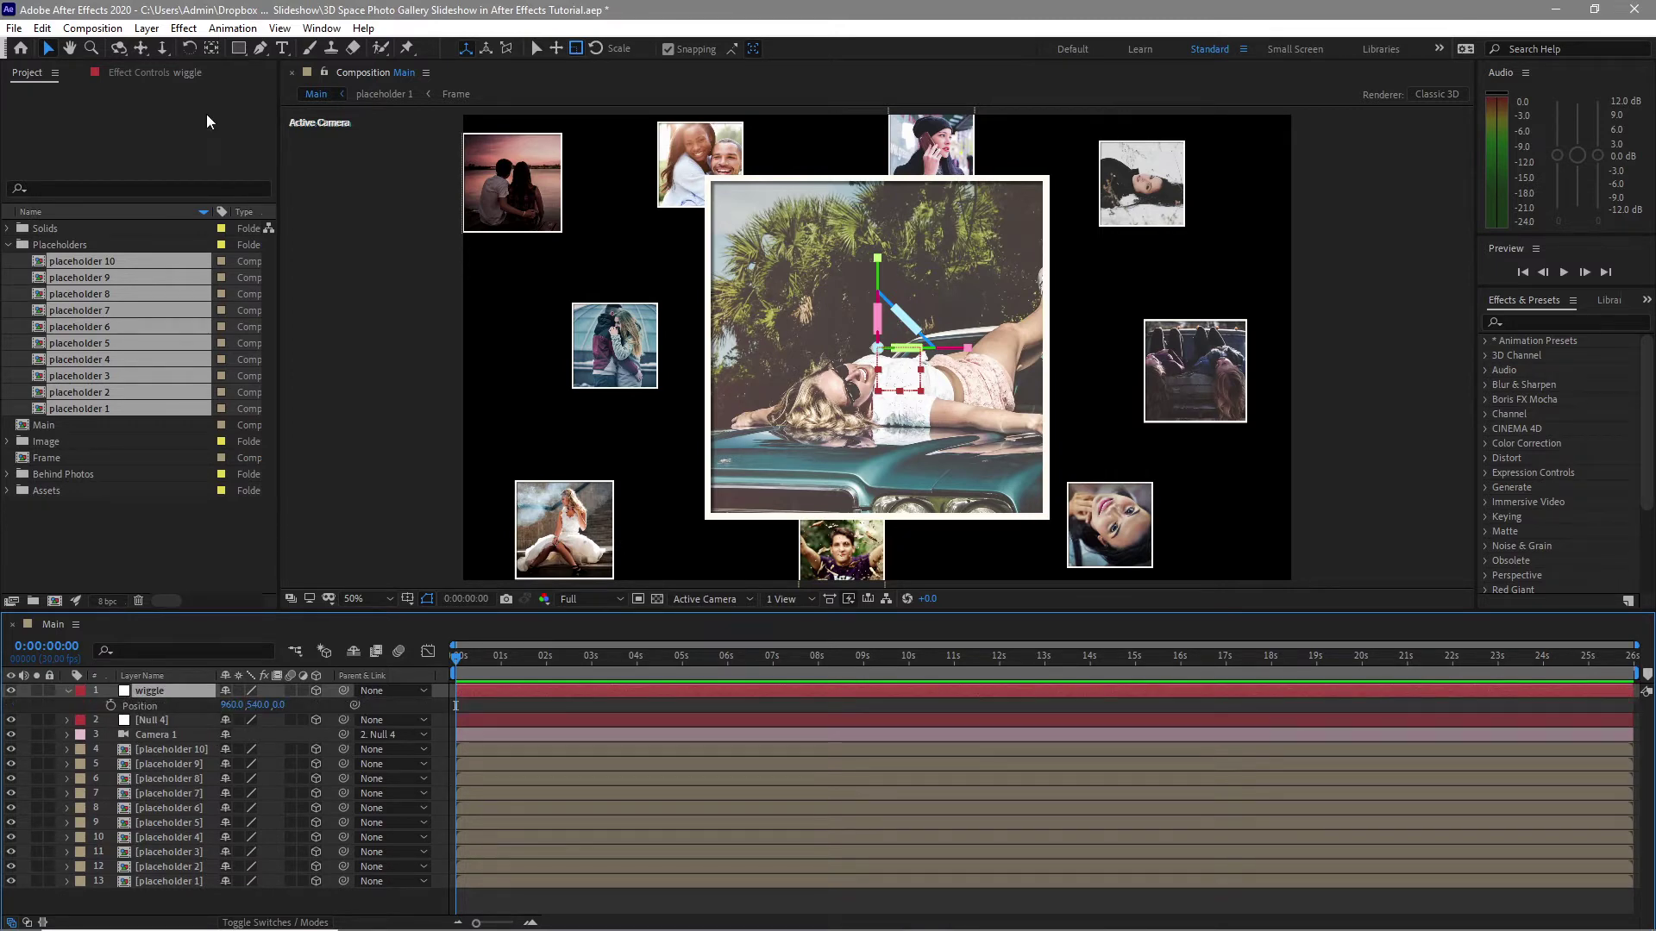
pyautogui.keyDown('alt'); pyautogui.click(110, 706); pyautogui.keyUp('alt')
pyautogui.write('w')
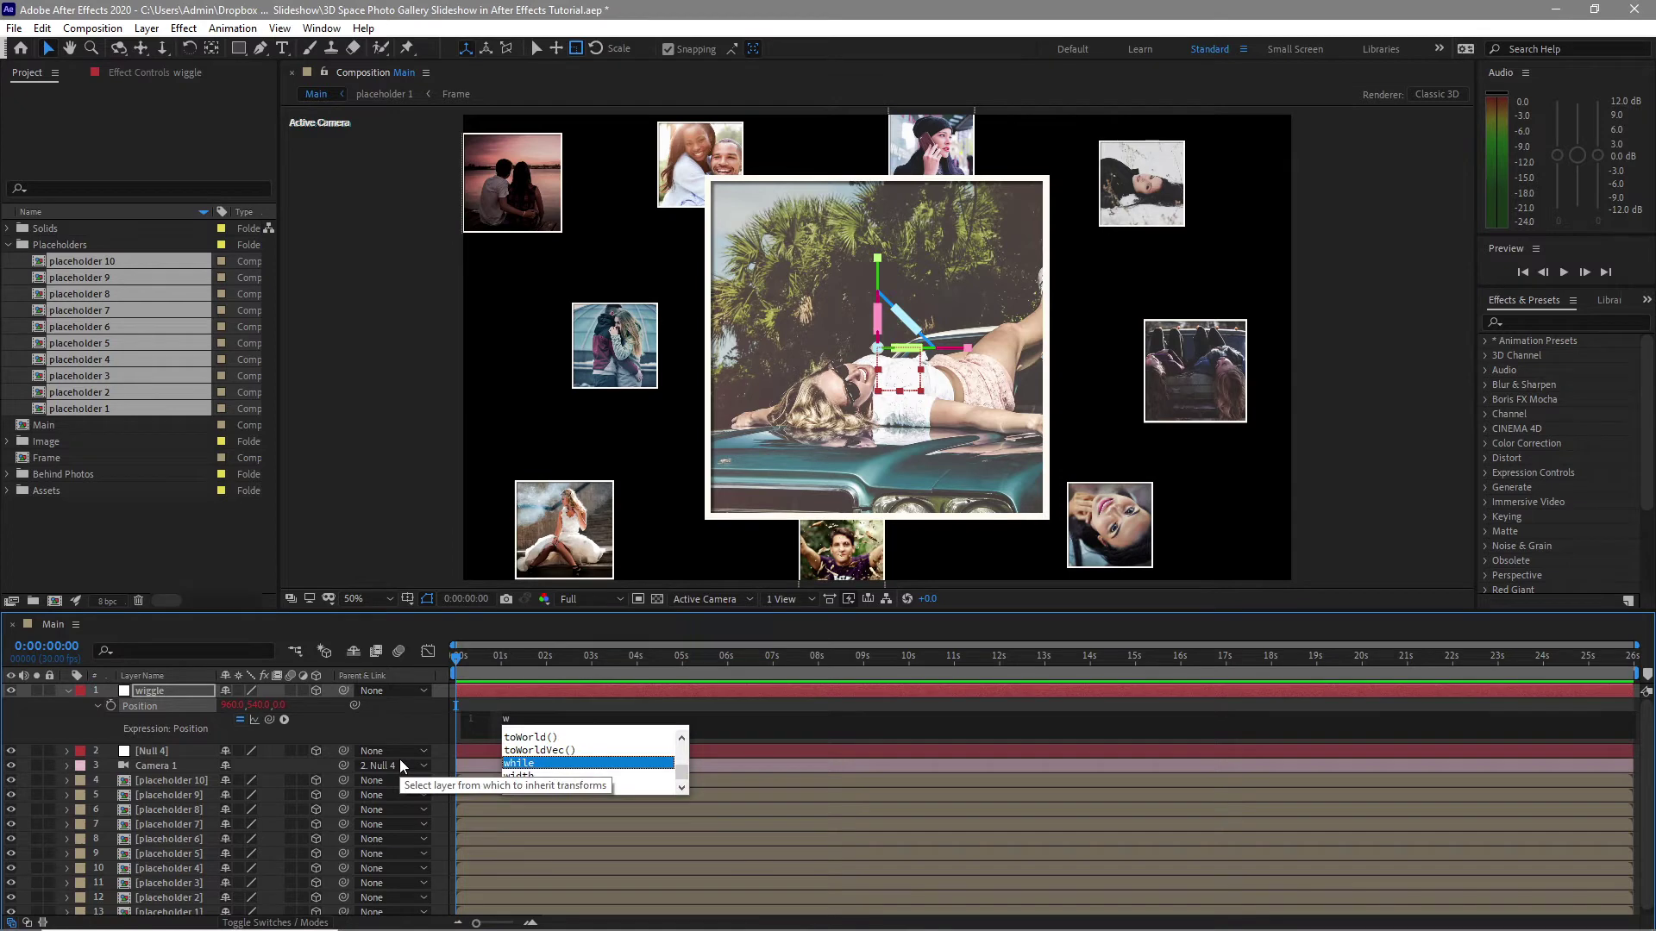
pyautogui.write('iggle')
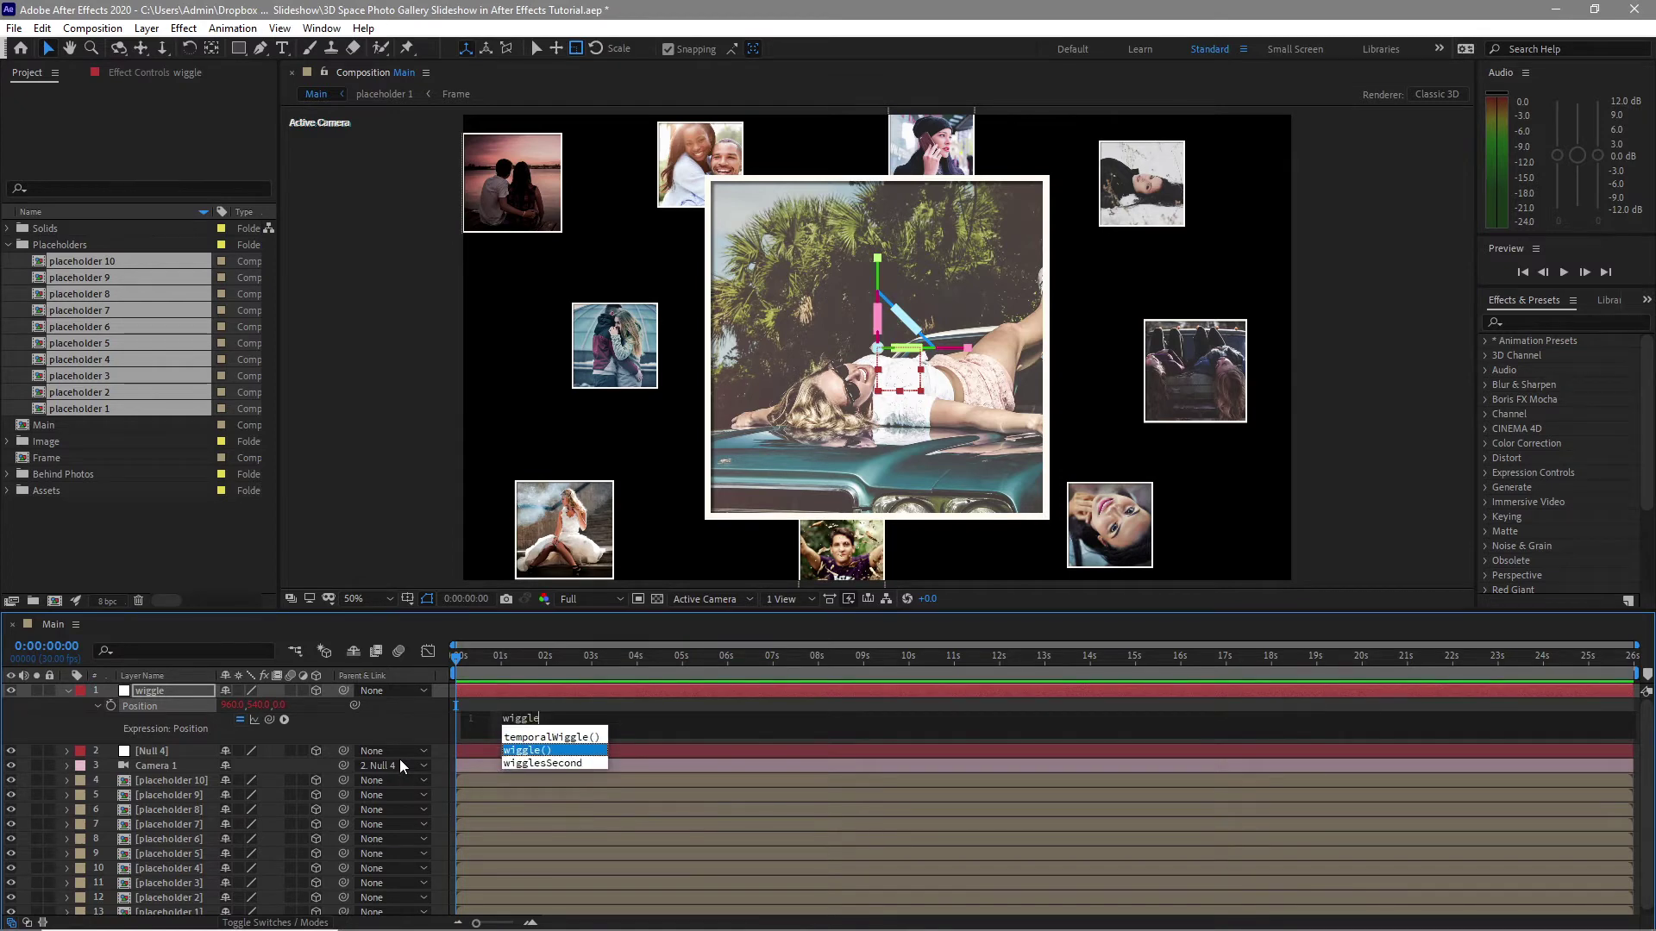
pyautogui.press('Return')
pyautogui.write('1.')
pyautogui.write('5,1')
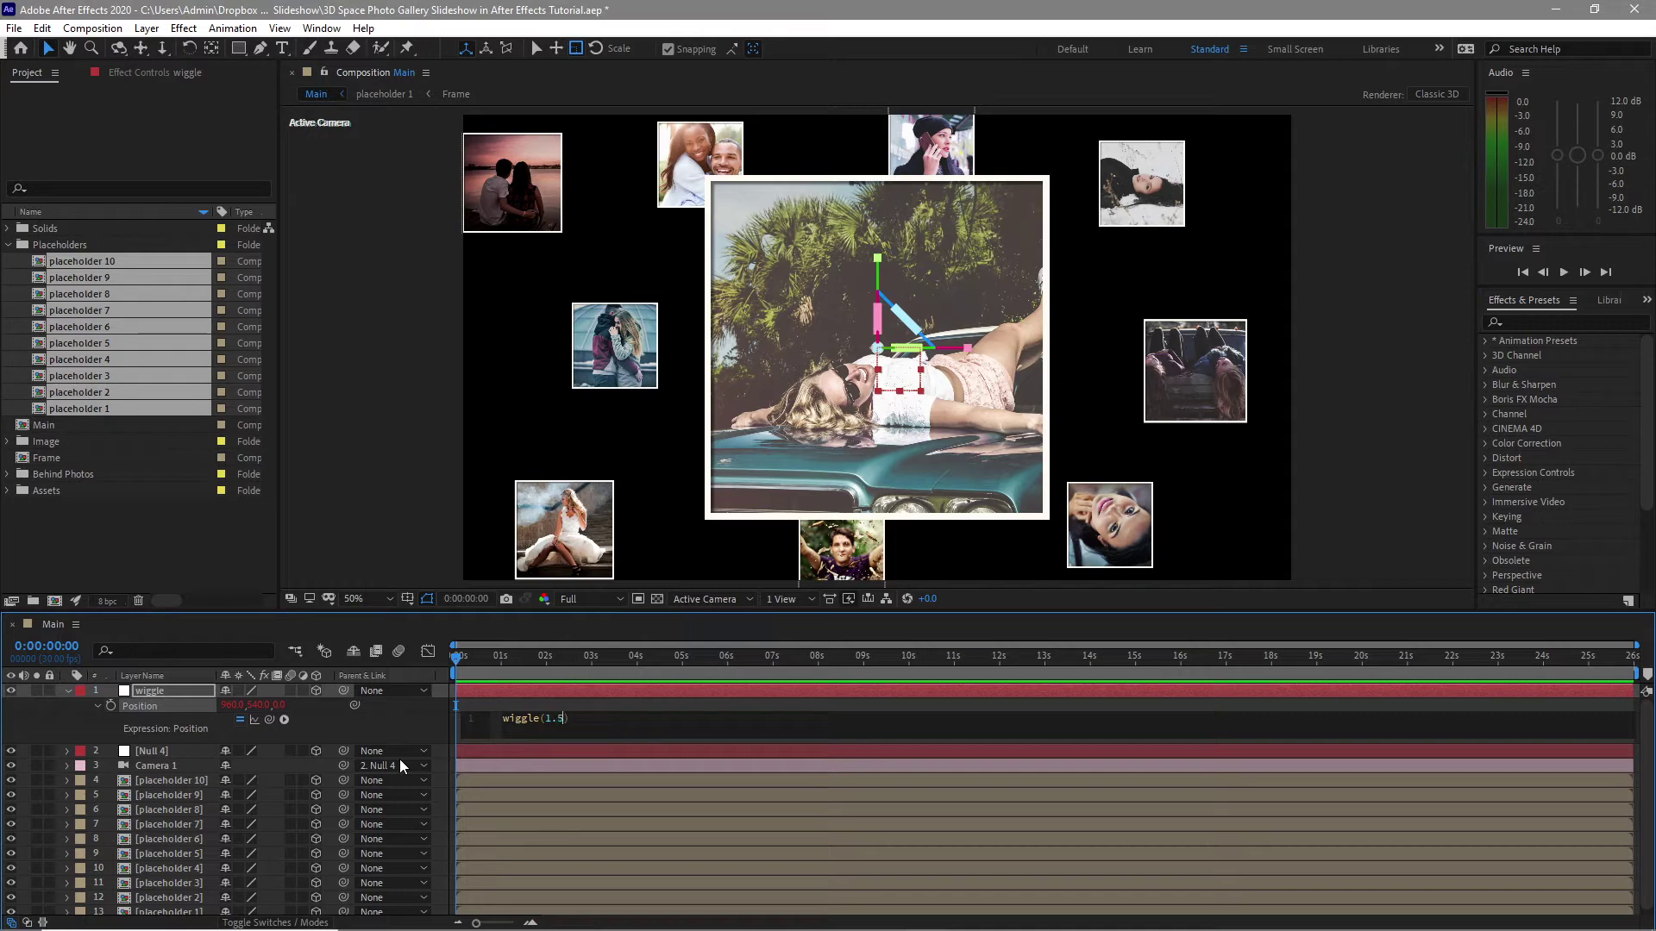
pyautogui.write('0')
pyautogui.click(67, 690)
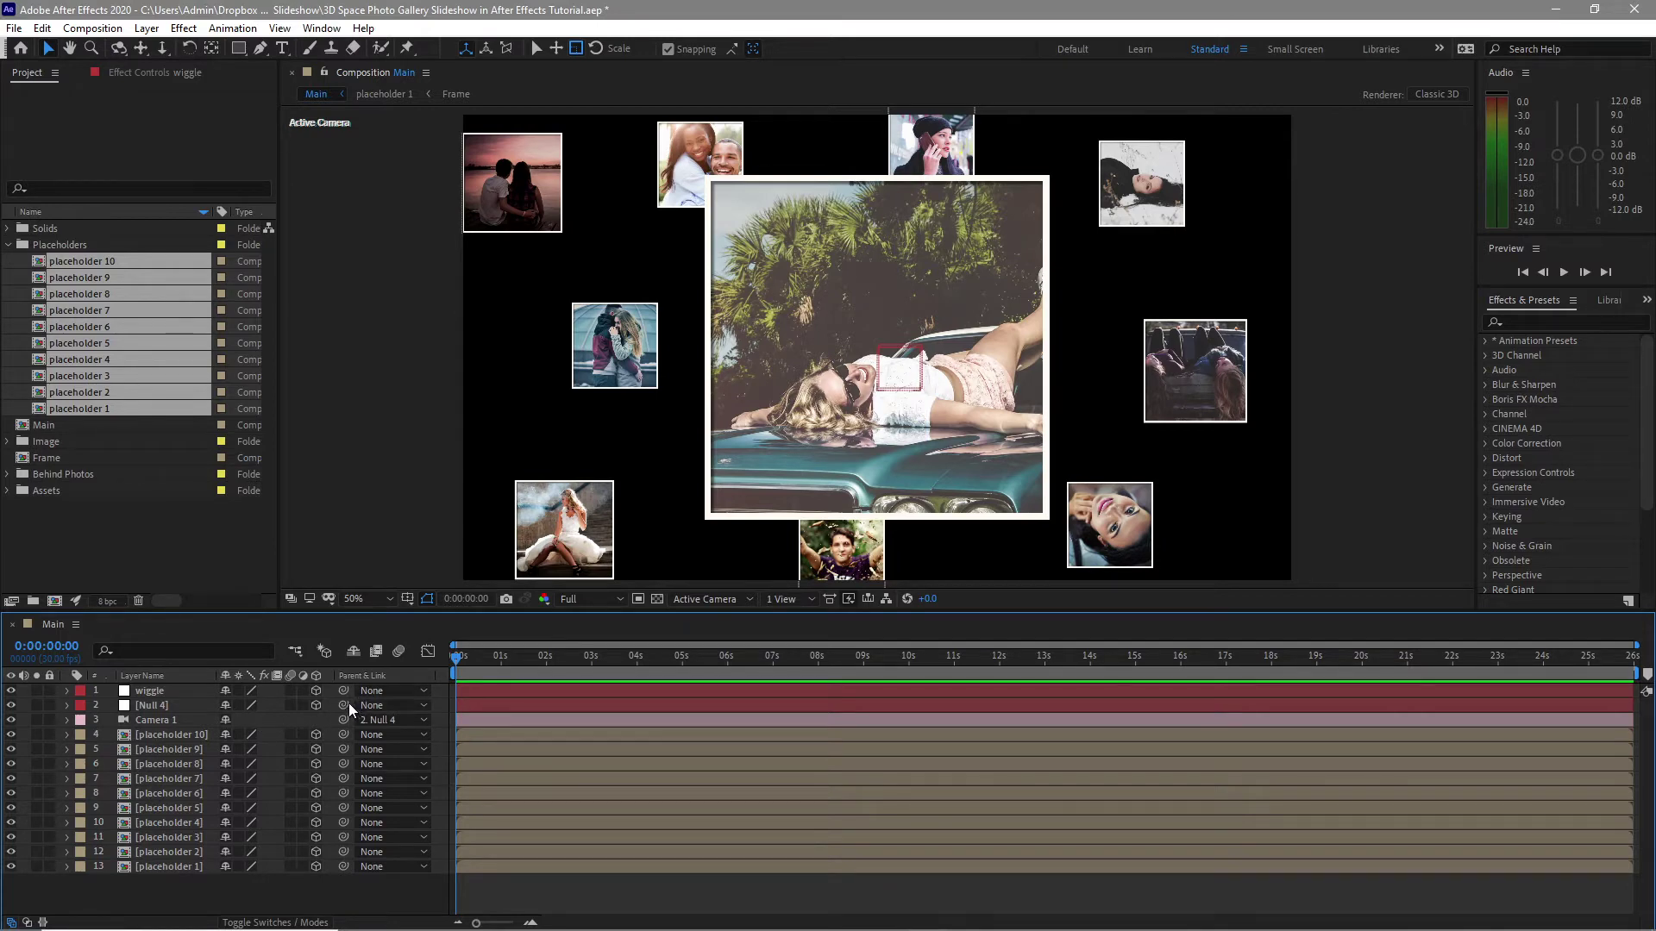
# Parent the Null 4 layer to the wiggle null and preview the camera shake
pyautogui.moveTo(345, 702); pyautogui.dragTo(166, 689)
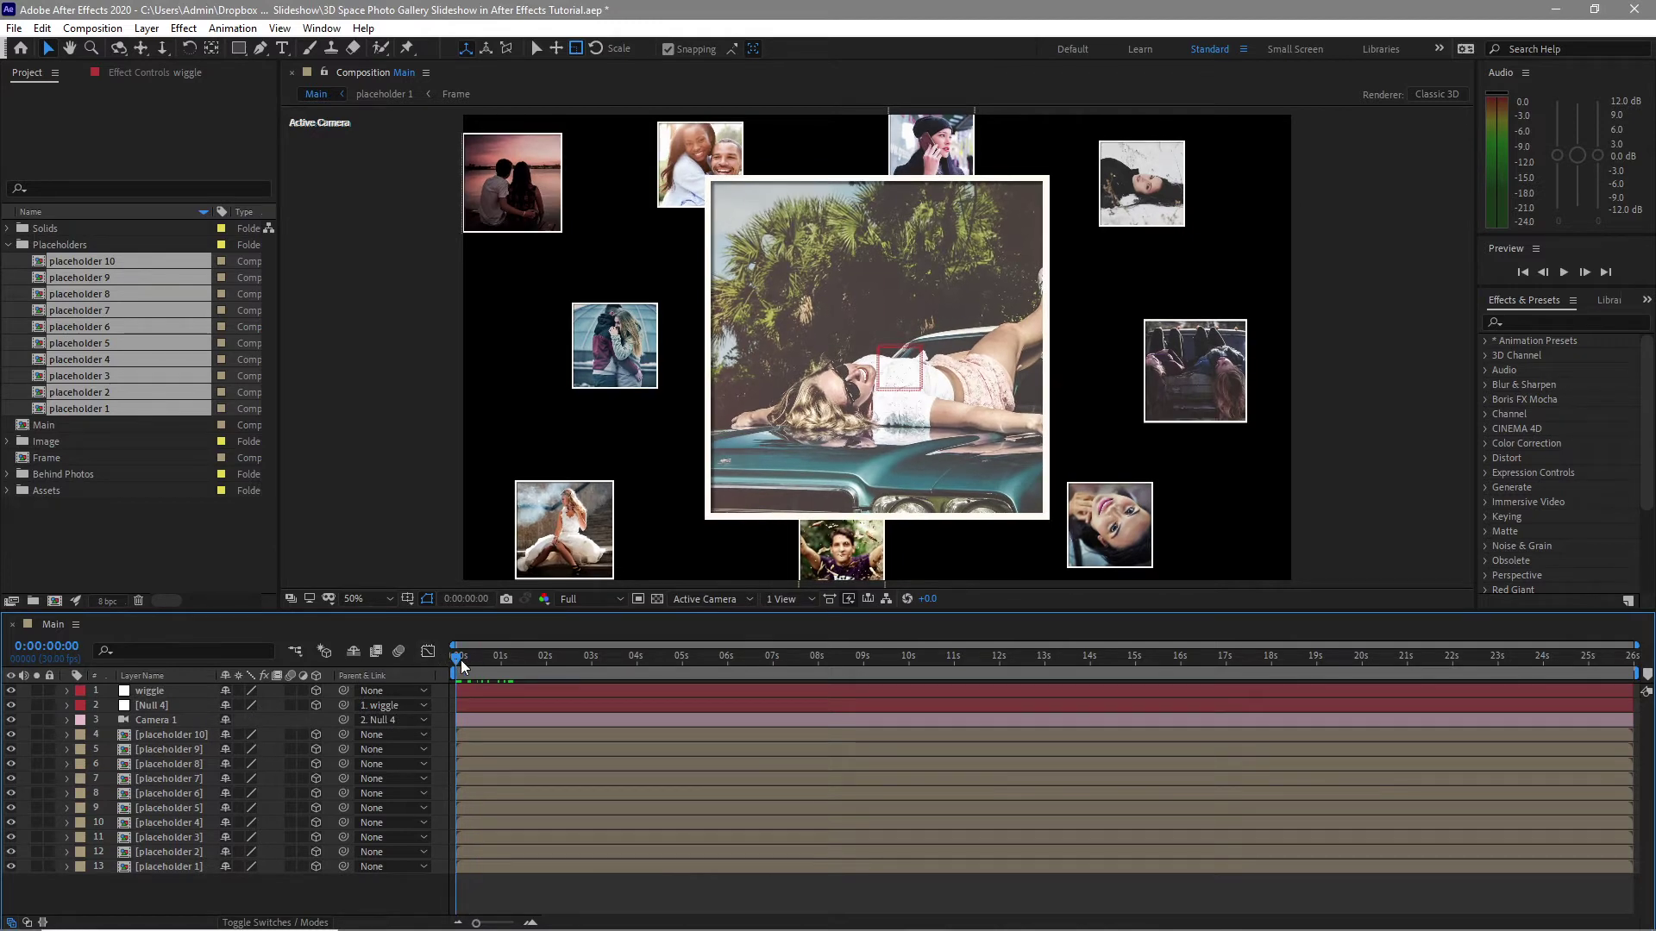
pyautogui.press('space')
# Keyframe Null 4's Position at 0:00:01:20 and set its Z position to 6000 at 0:00:00:00
pyautogui.click(152, 701)
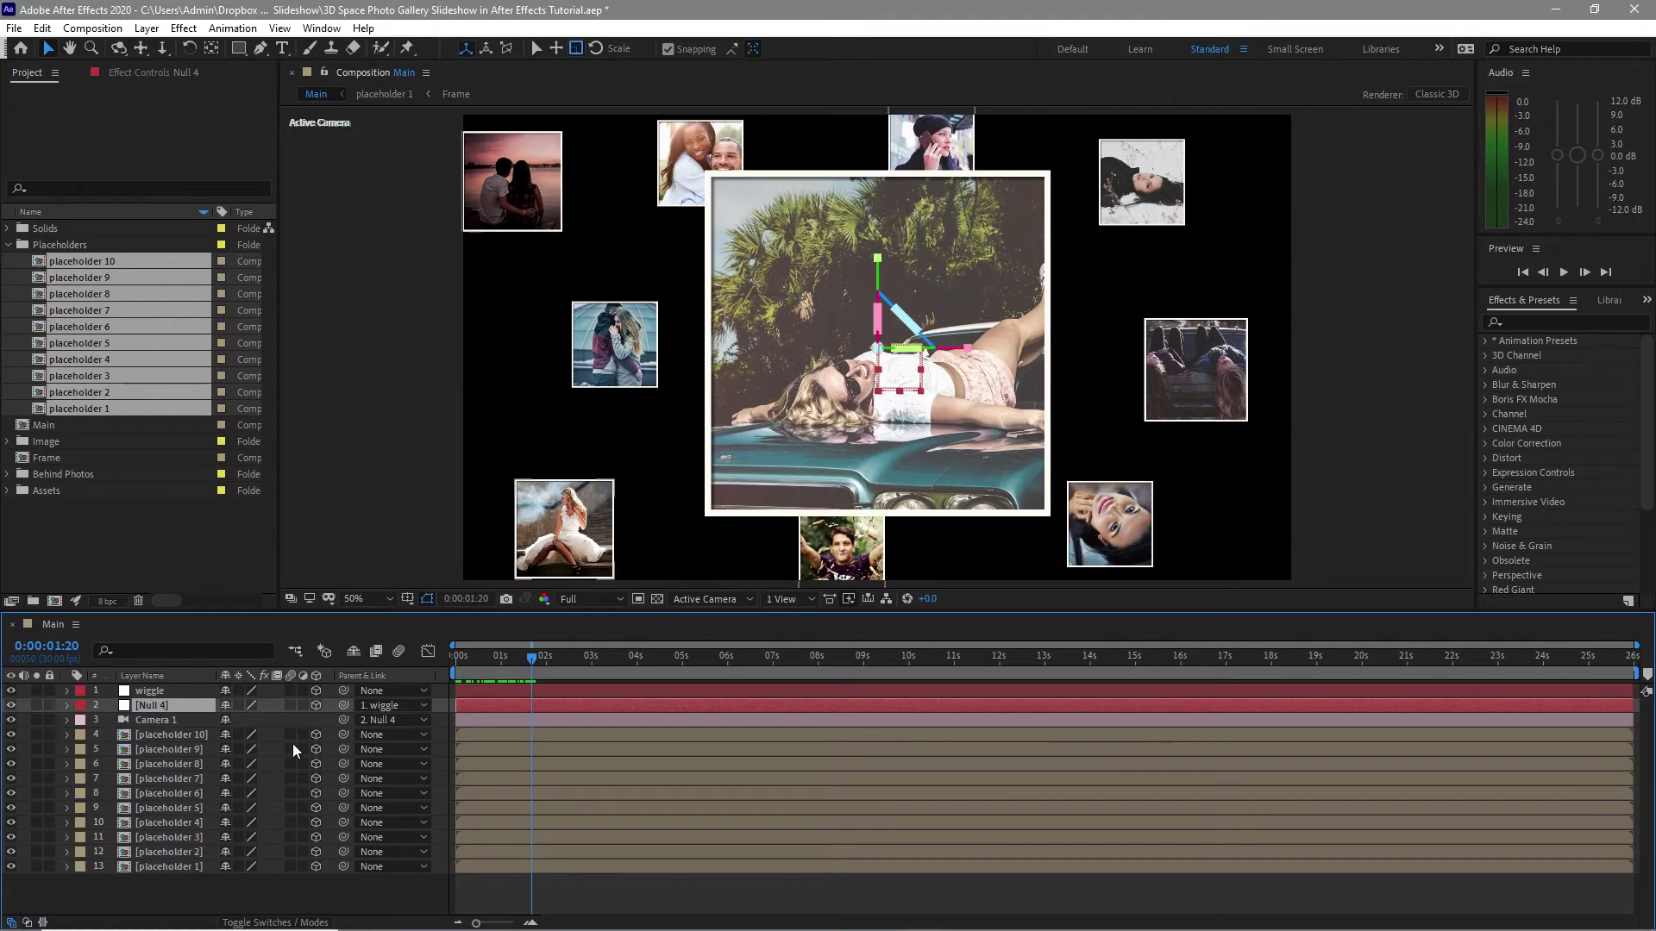
pyautogui.press('p')
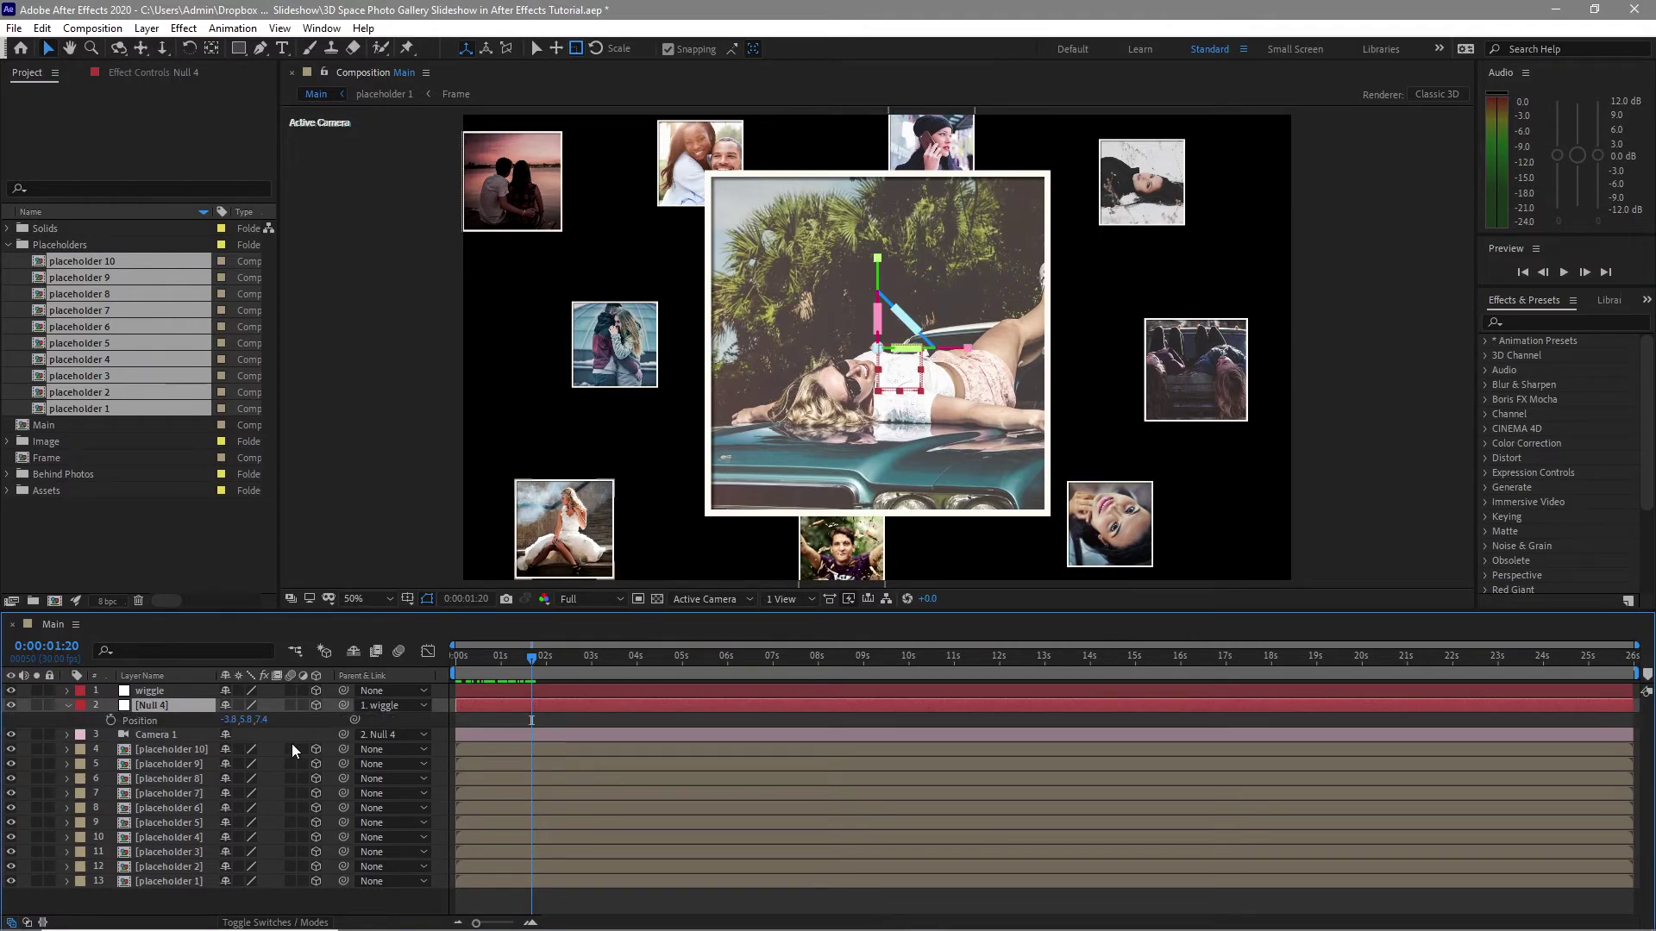
pyautogui.click(111, 720)
pyautogui.click(454, 659)
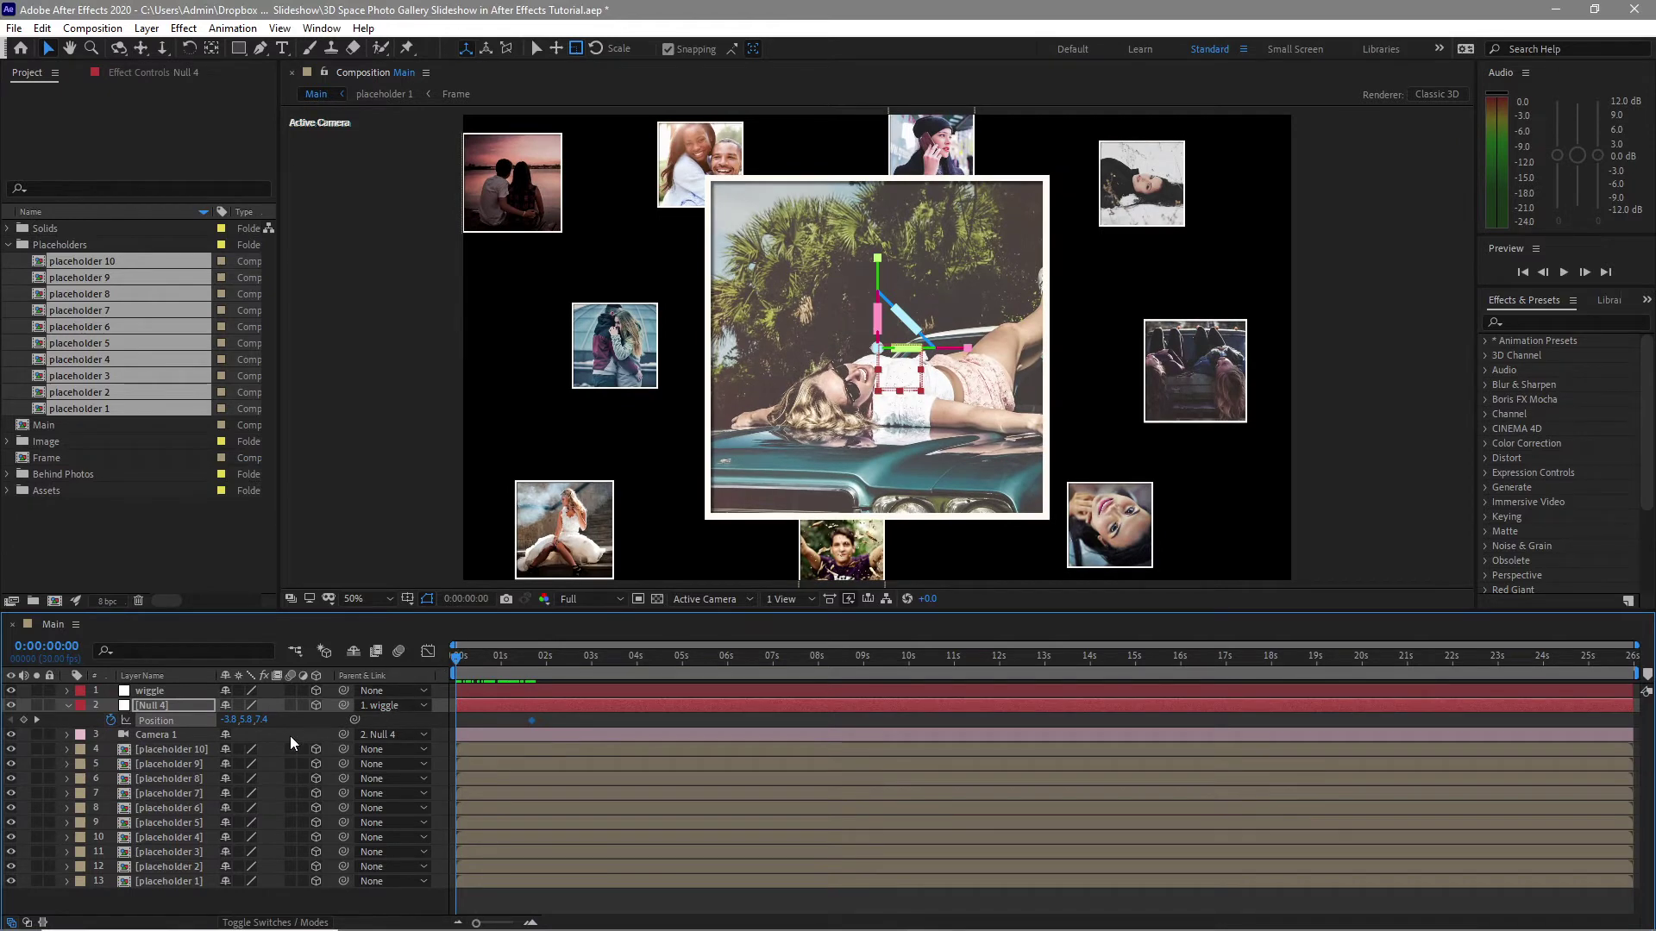
pyautogui.click(263, 720)
pyautogui.write('6000')
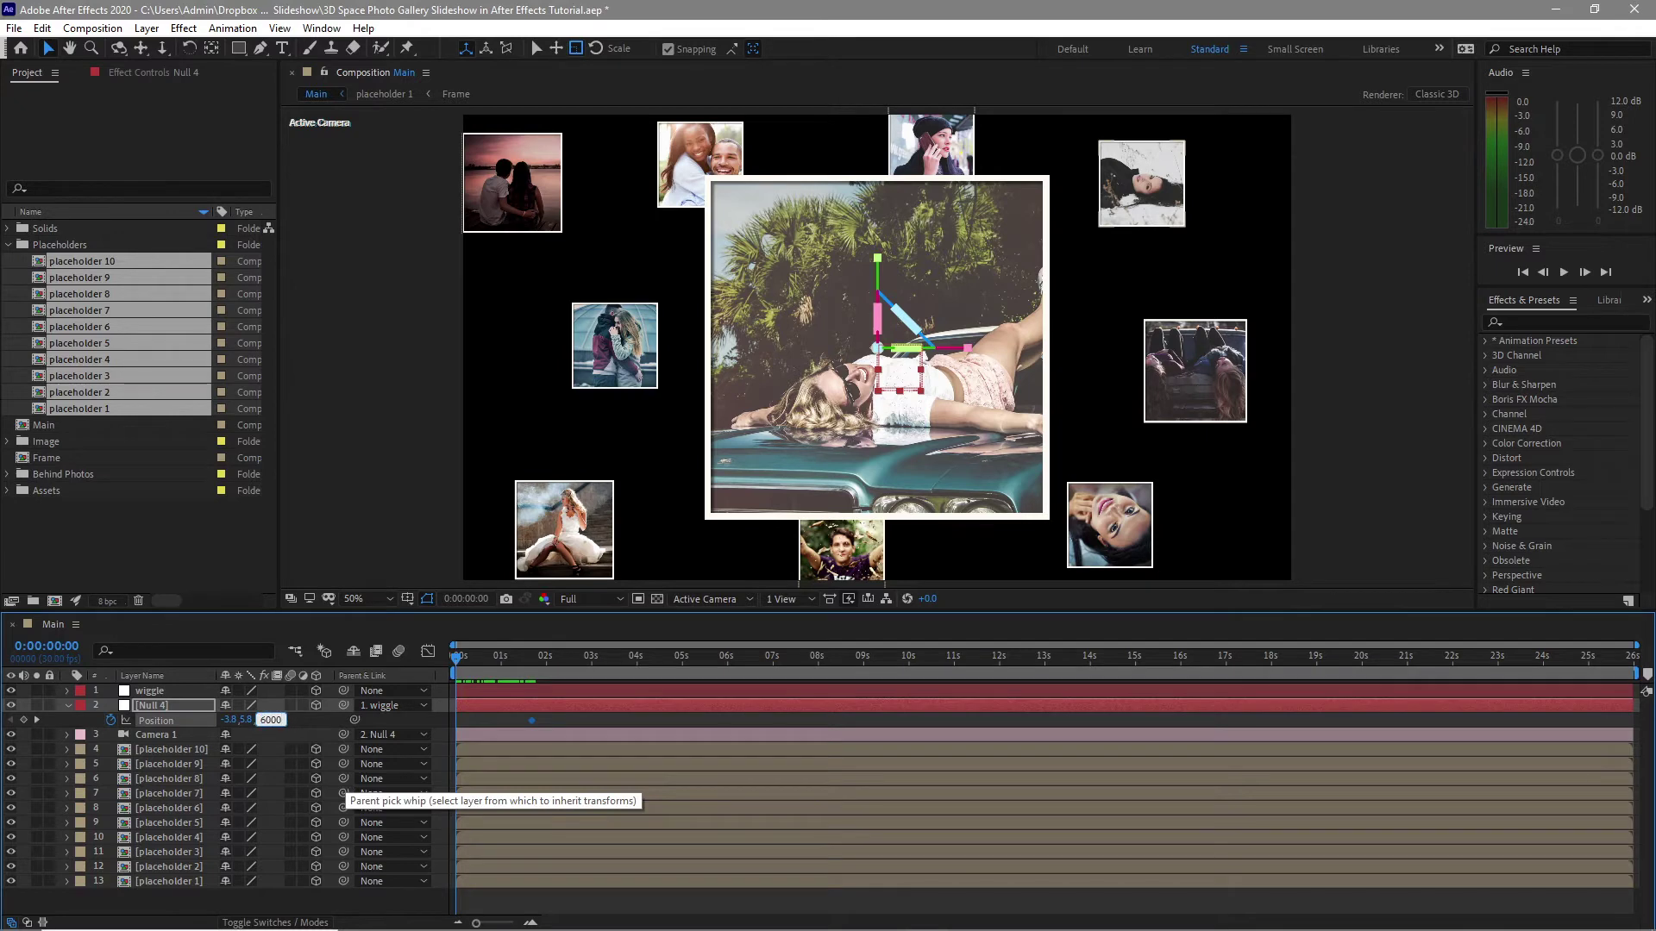
pyautogui.click(343, 501)
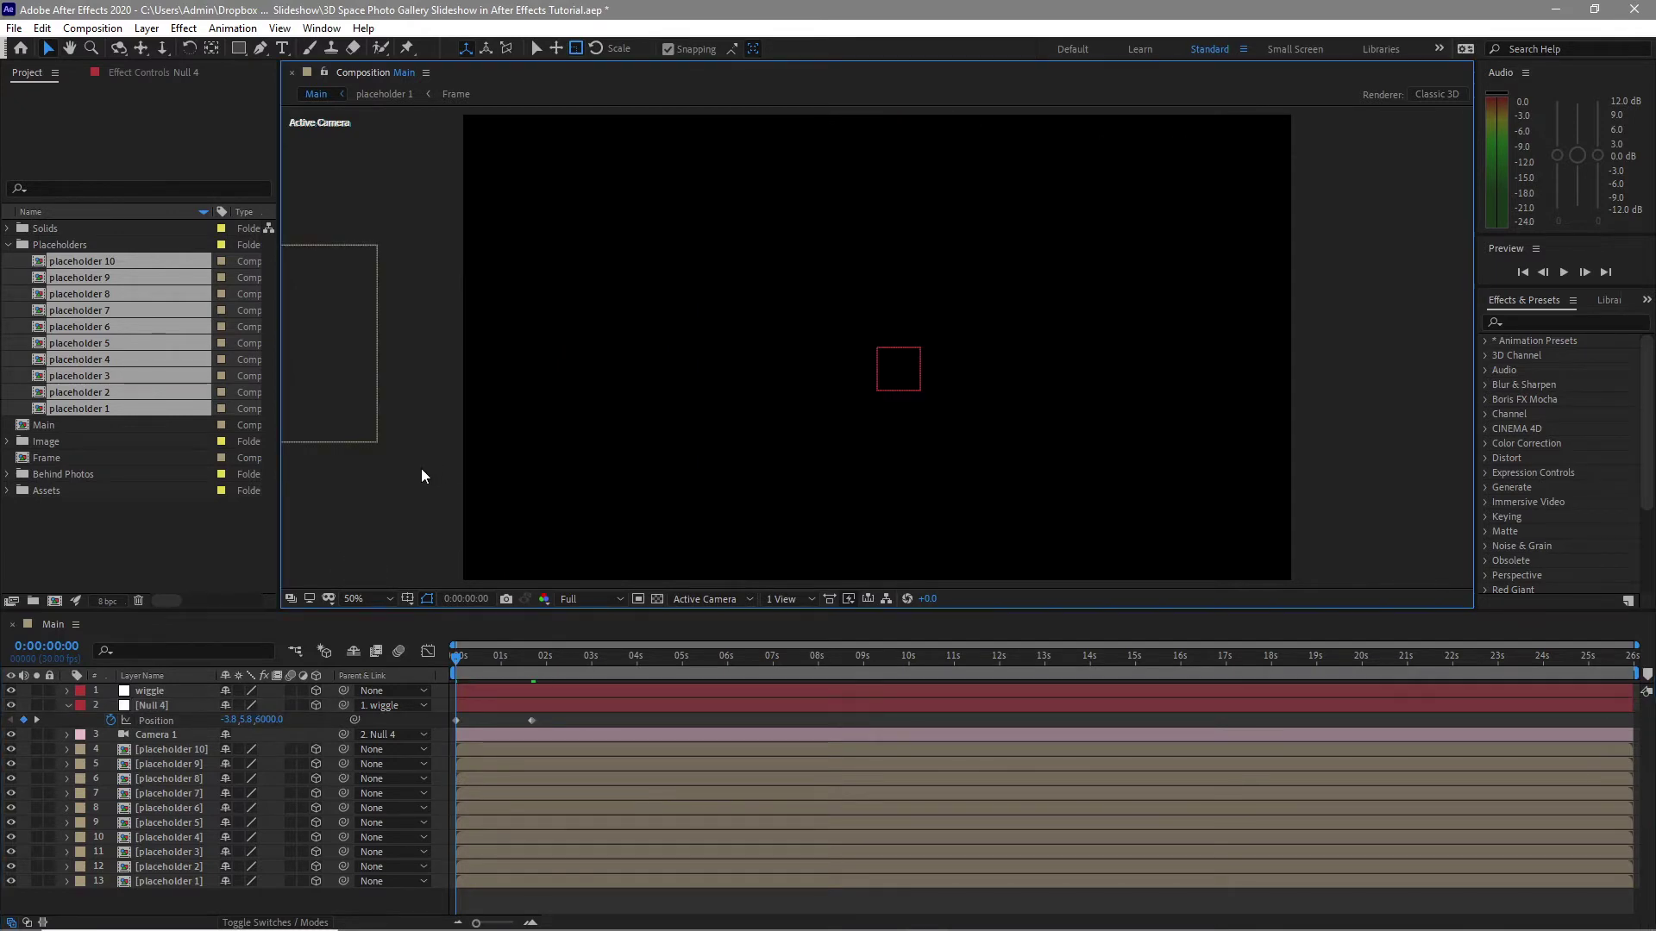
# Apply Easy Ease to both Null 4 Position keyframes and stretch the ease into the second keyframe in the speed graph
pyautogui.moveTo(591, 713); pyautogui.dragTo(448, 721)
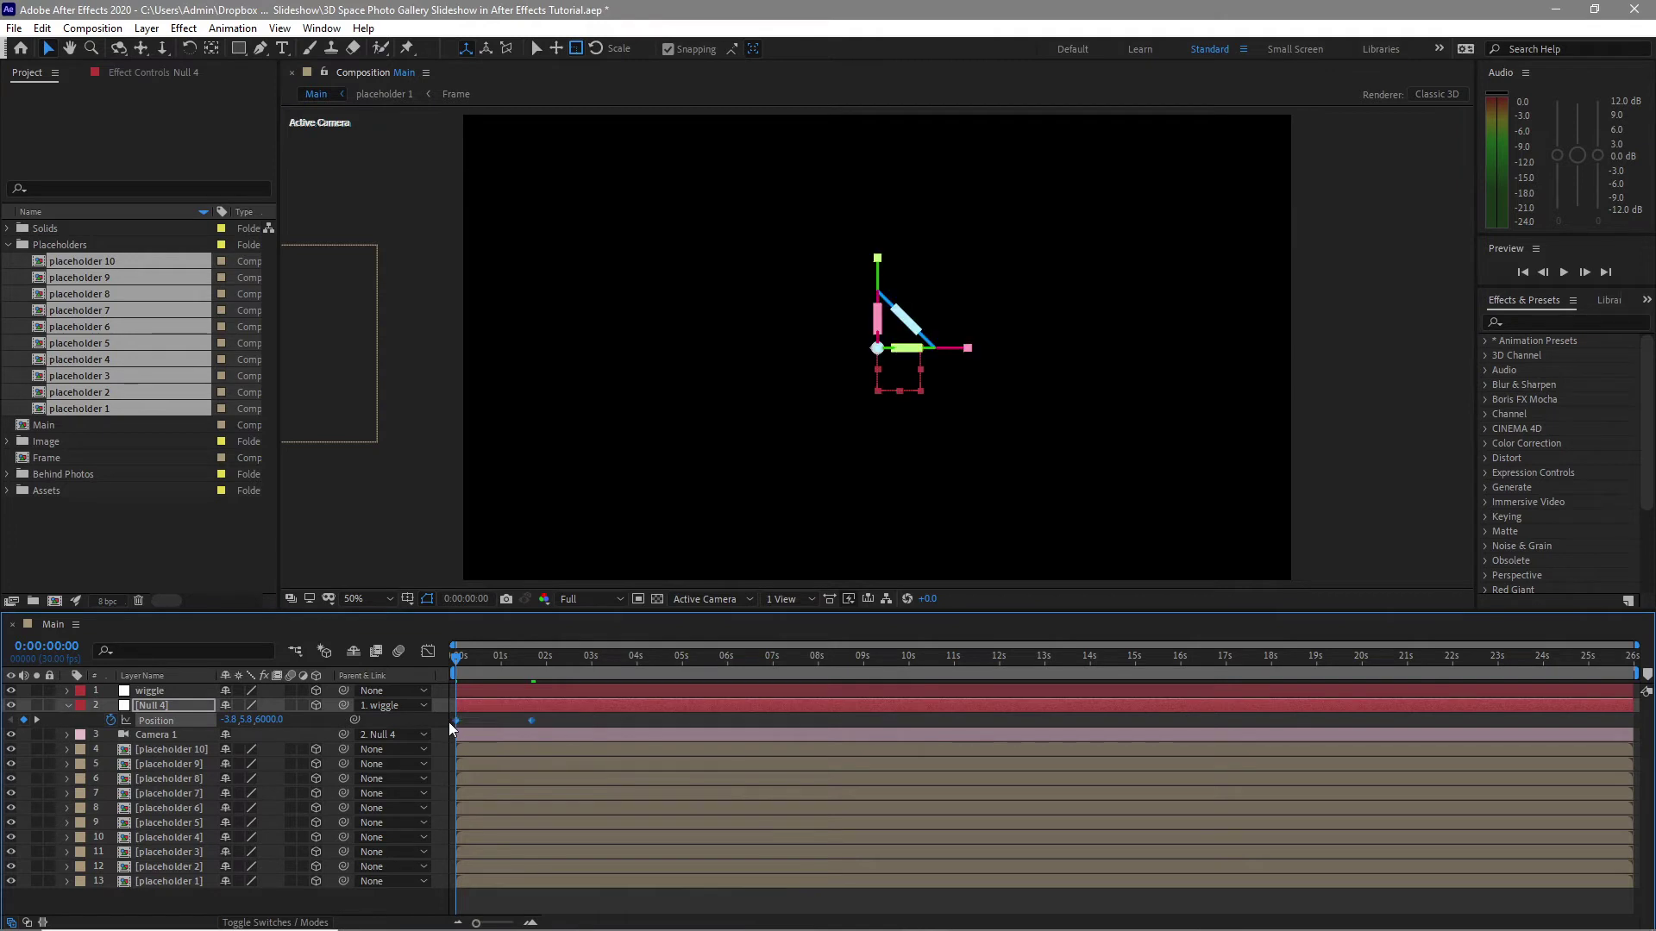
pyautogui.press('F9')
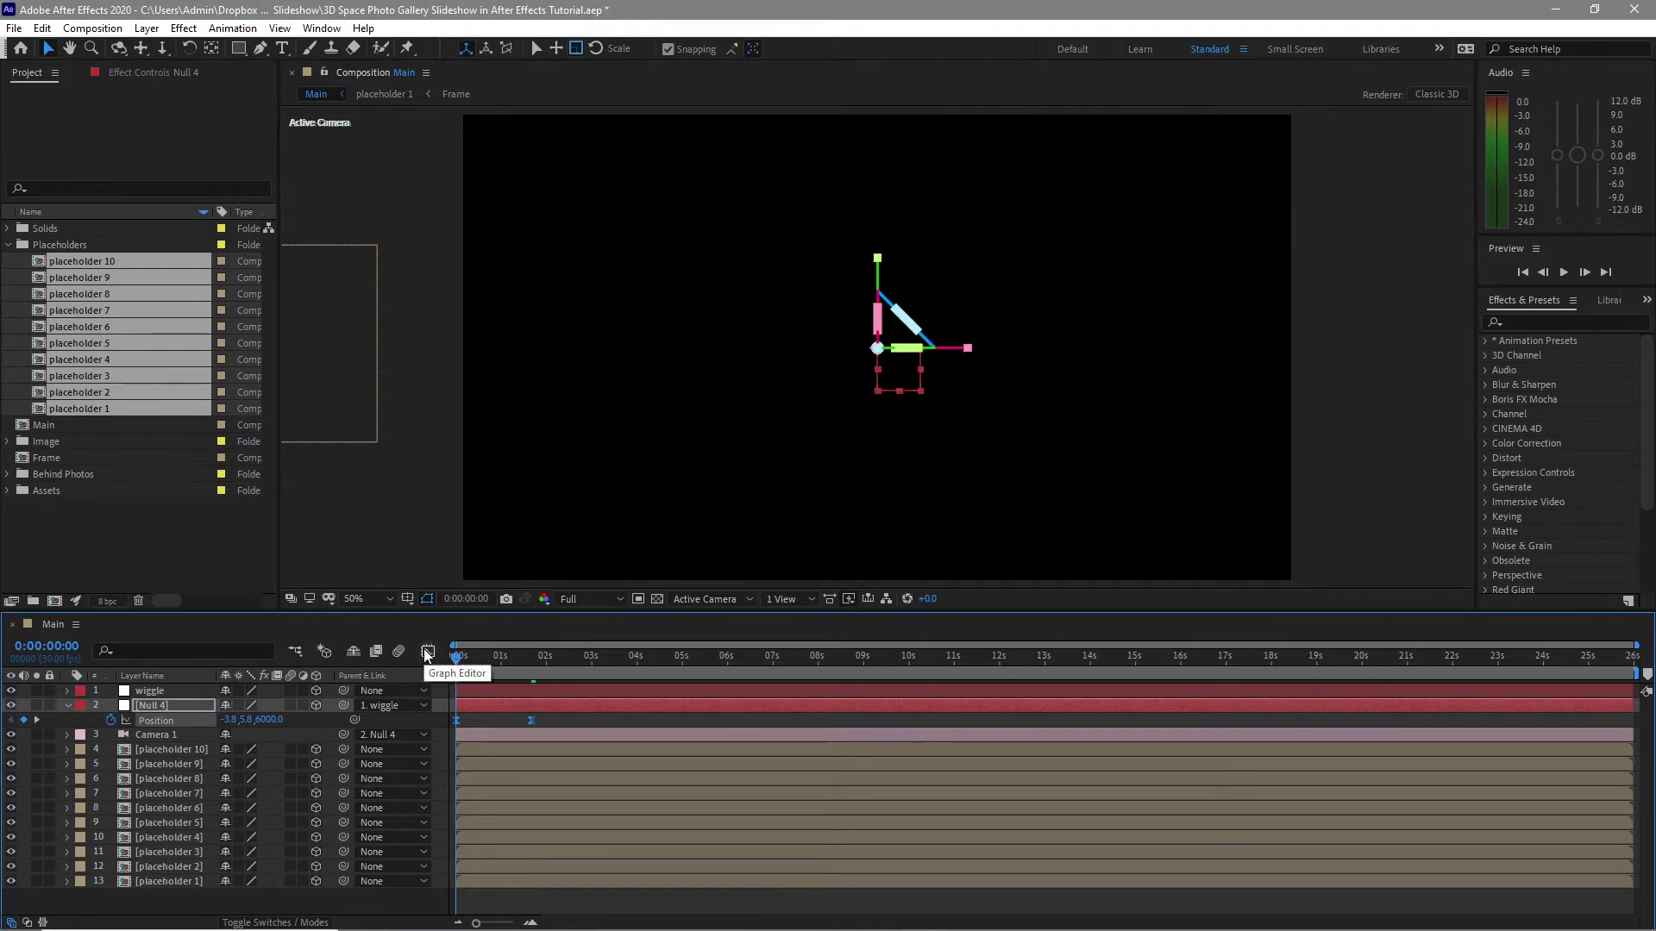
pyautogui.hotkey('shift', 'F3')
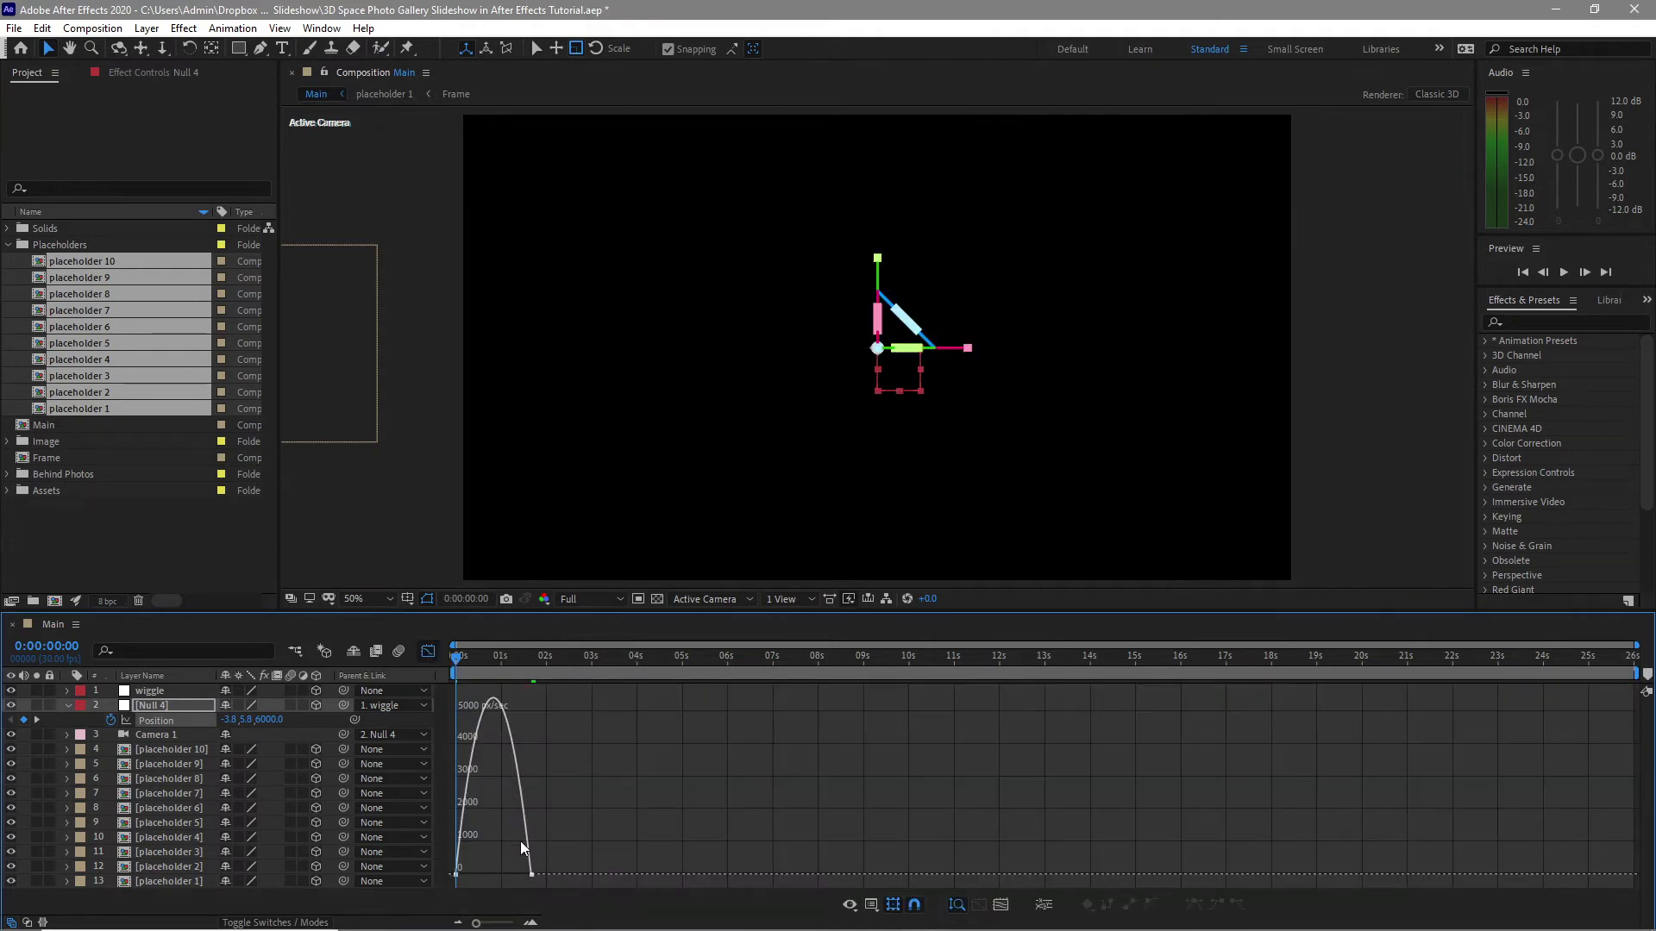
pyautogui.click(871, 904)
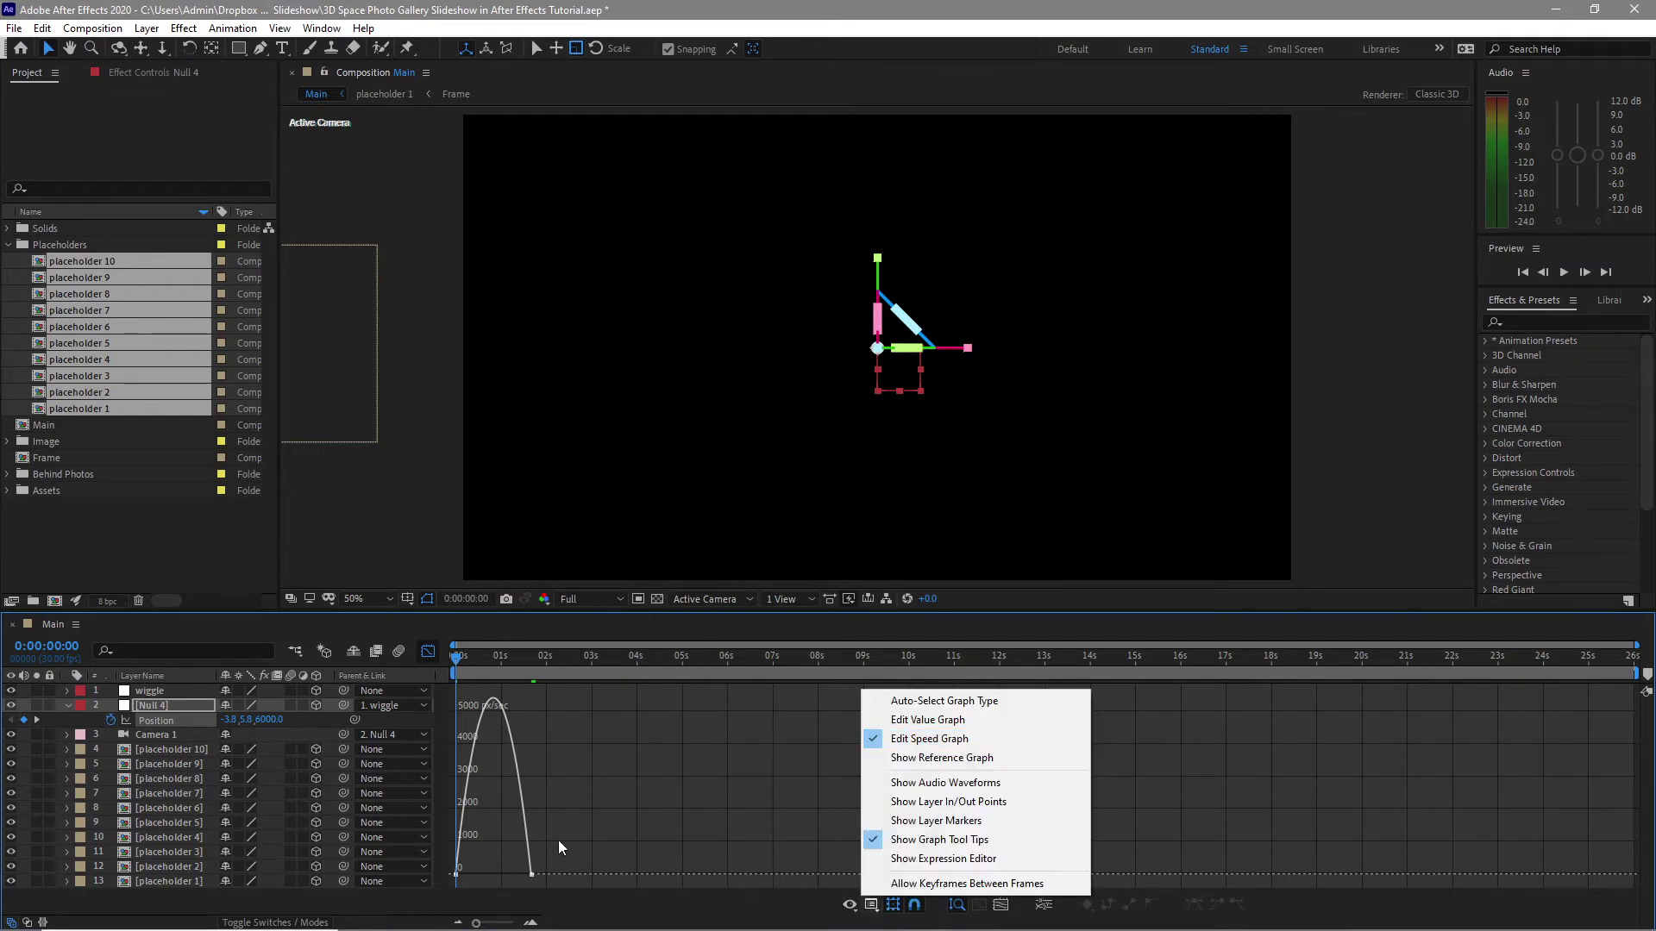
pyautogui.click(521, 872)
pyautogui.moveTo(520, 876); pyautogui.dragTo(483, 876)
pyautogui.click(427, 652)
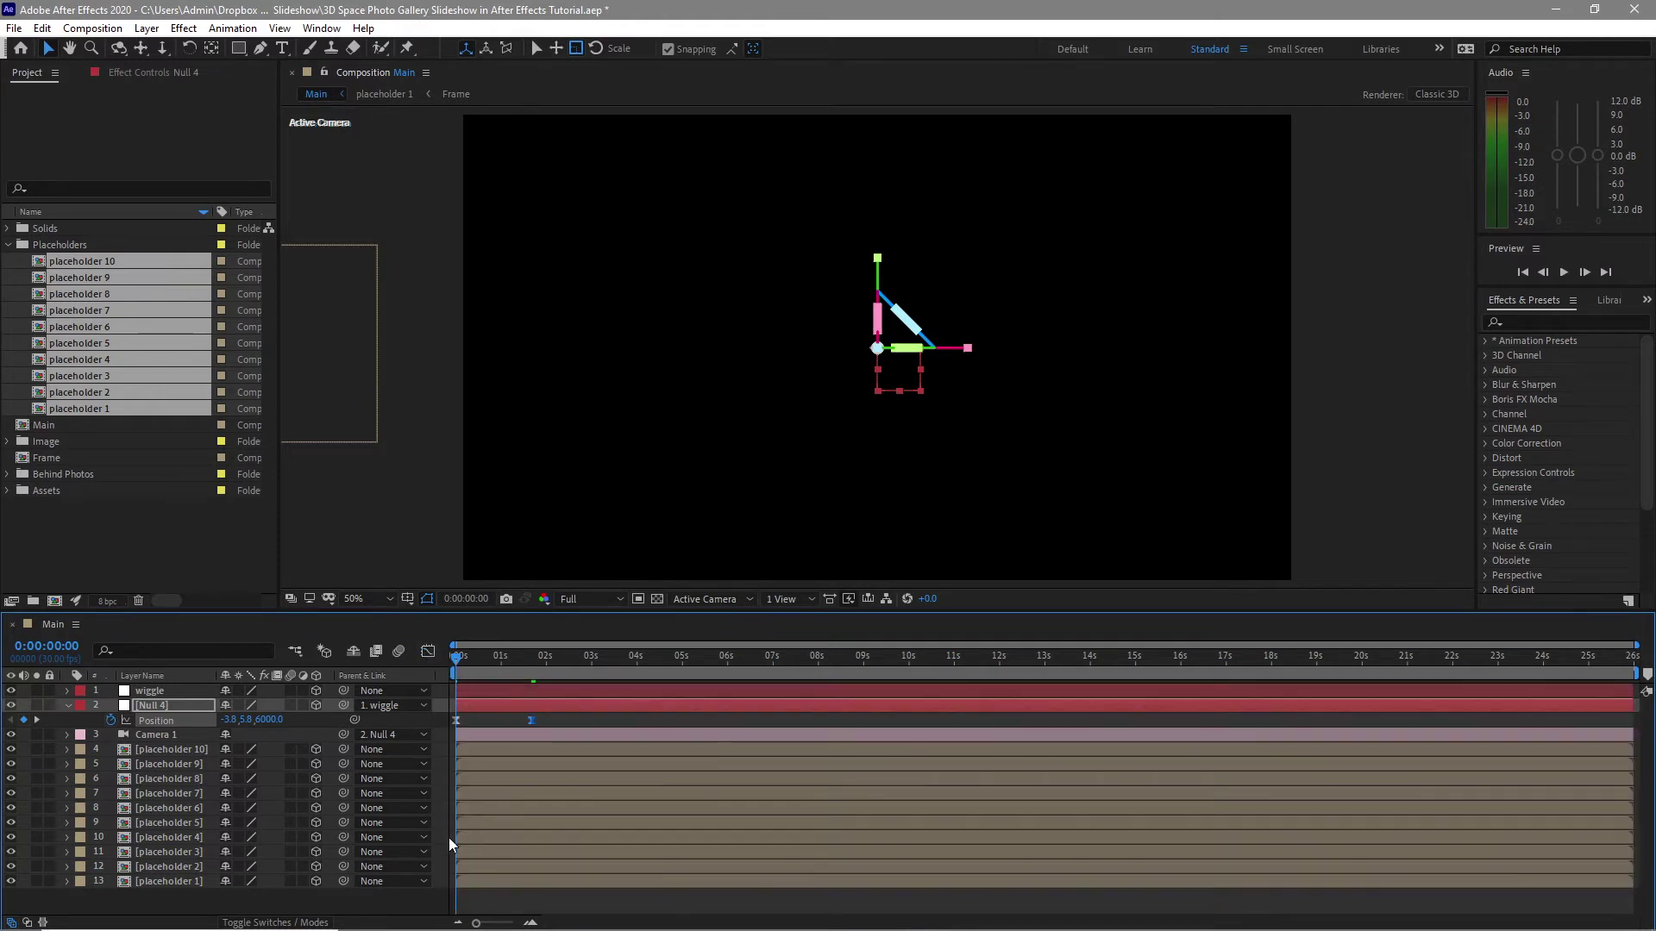
# Show the composition in two views and frame the camera and photos in the Top view
pyautogui.click(783, 598)
pyautogui.click(793, 642)
pyautogui.scroll(3, 629, 481)
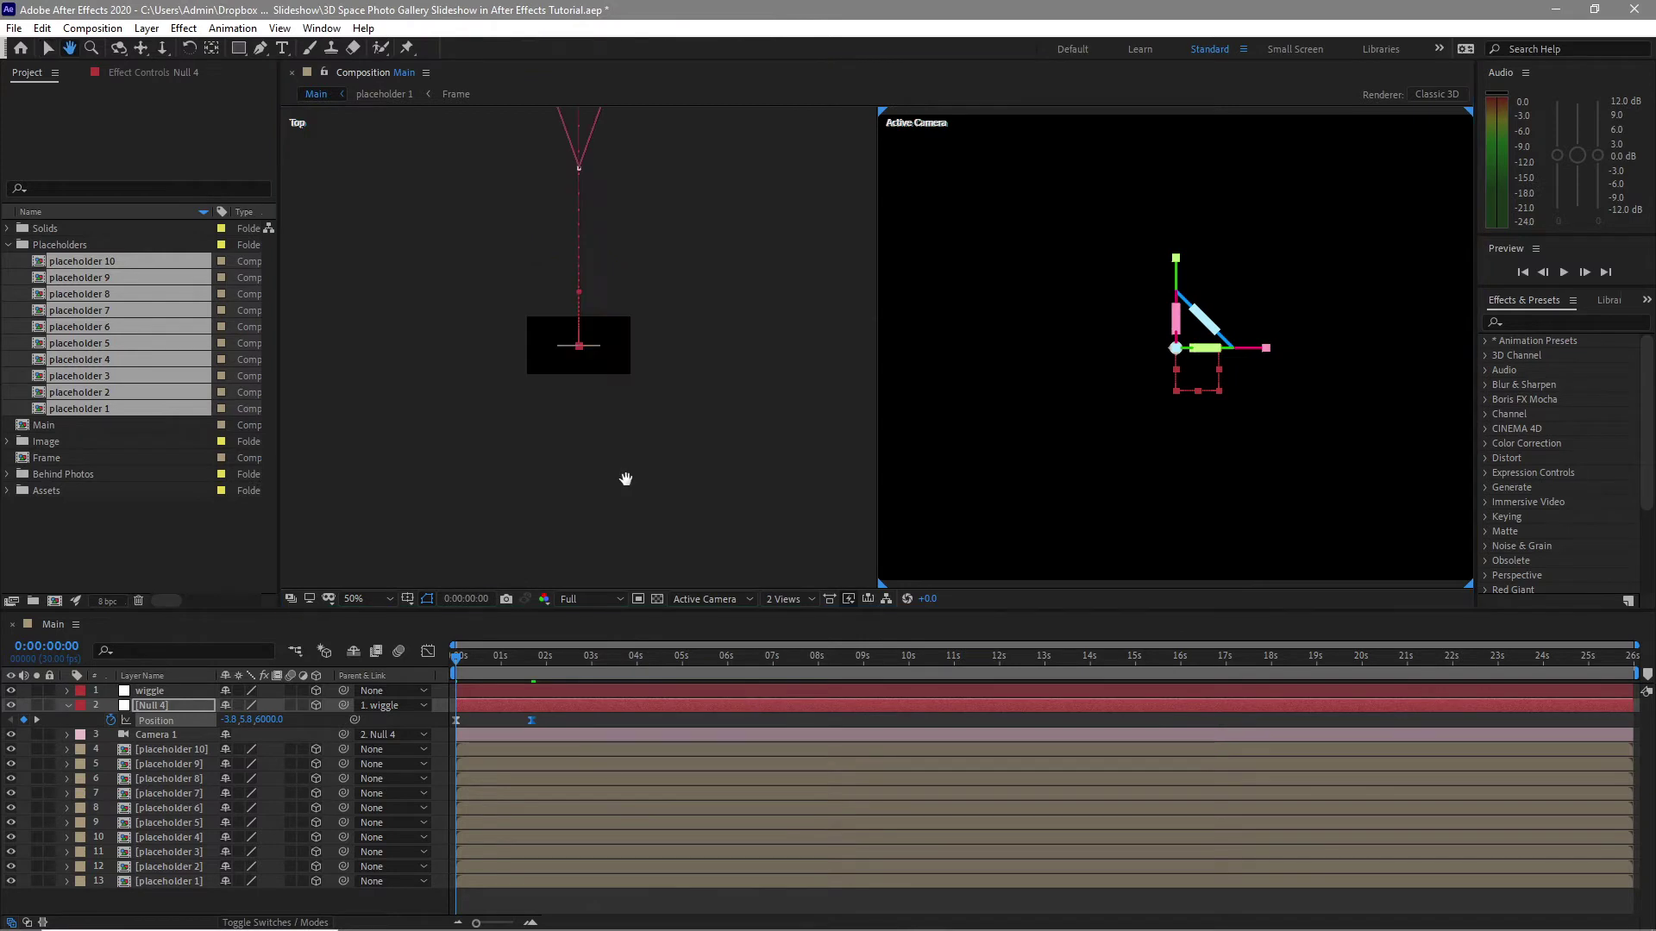
pyautogui.press('h')
pyautogui.moveTo(420, 168); pyautogui.dragTo(436, 396)
pyautogui.press('v')
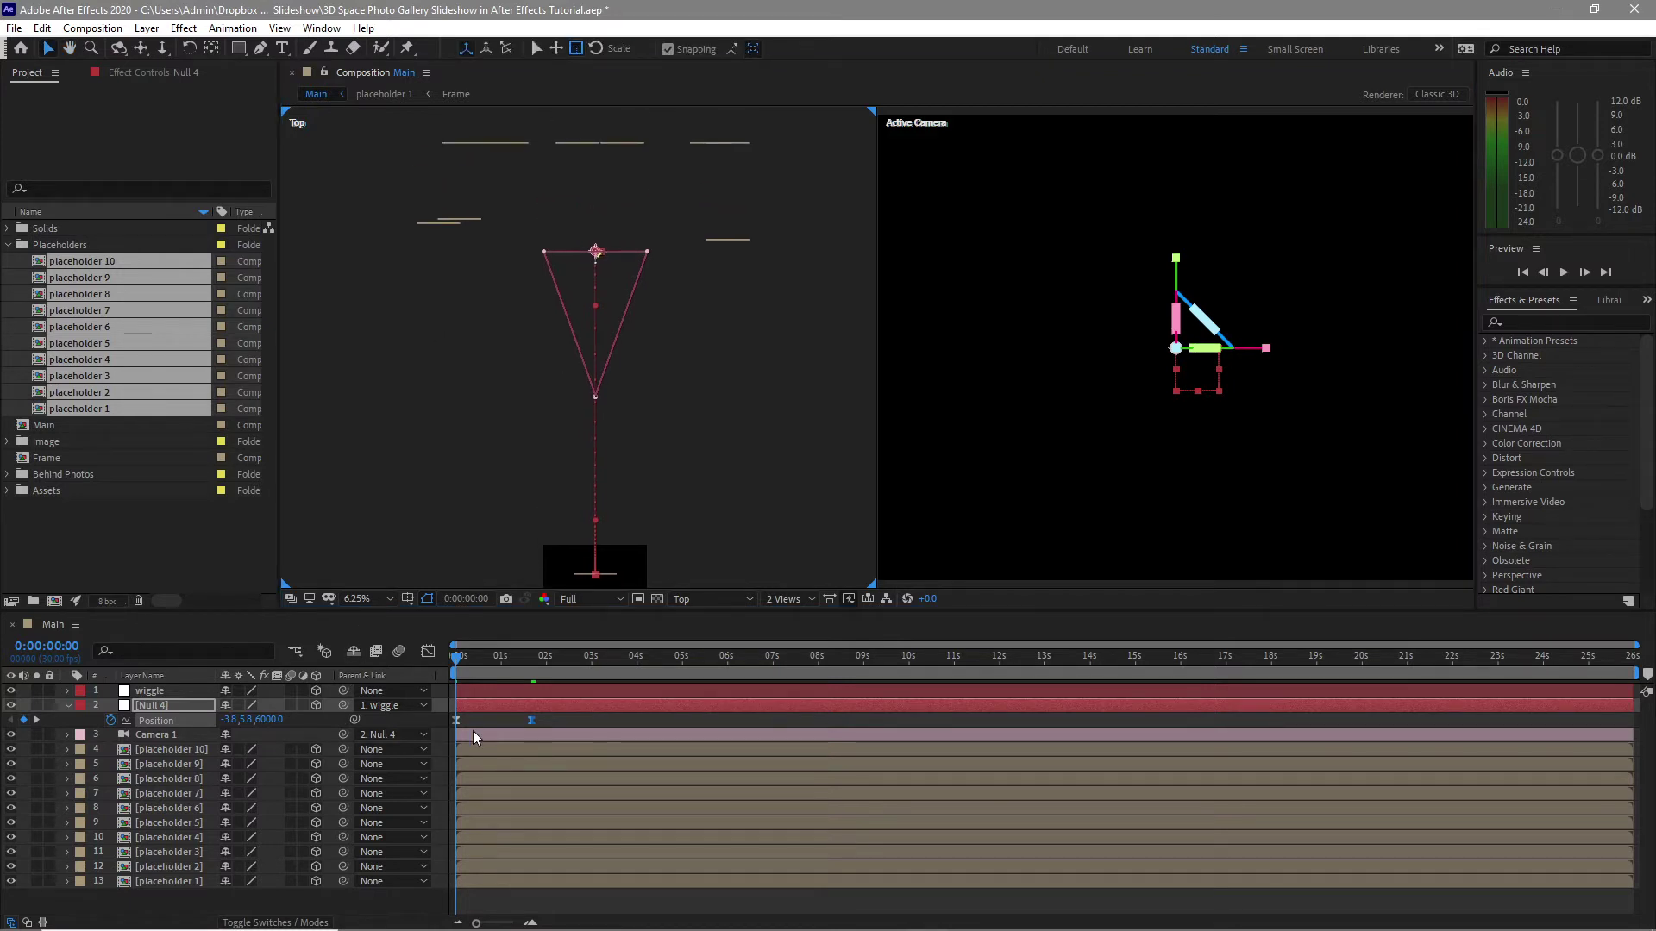
# Using the EZ Tools script, advance 30 frames past the second Null 4 keyframe and add a Position keyframe at 0:00:02:20
pyautogui.click(37, 720)
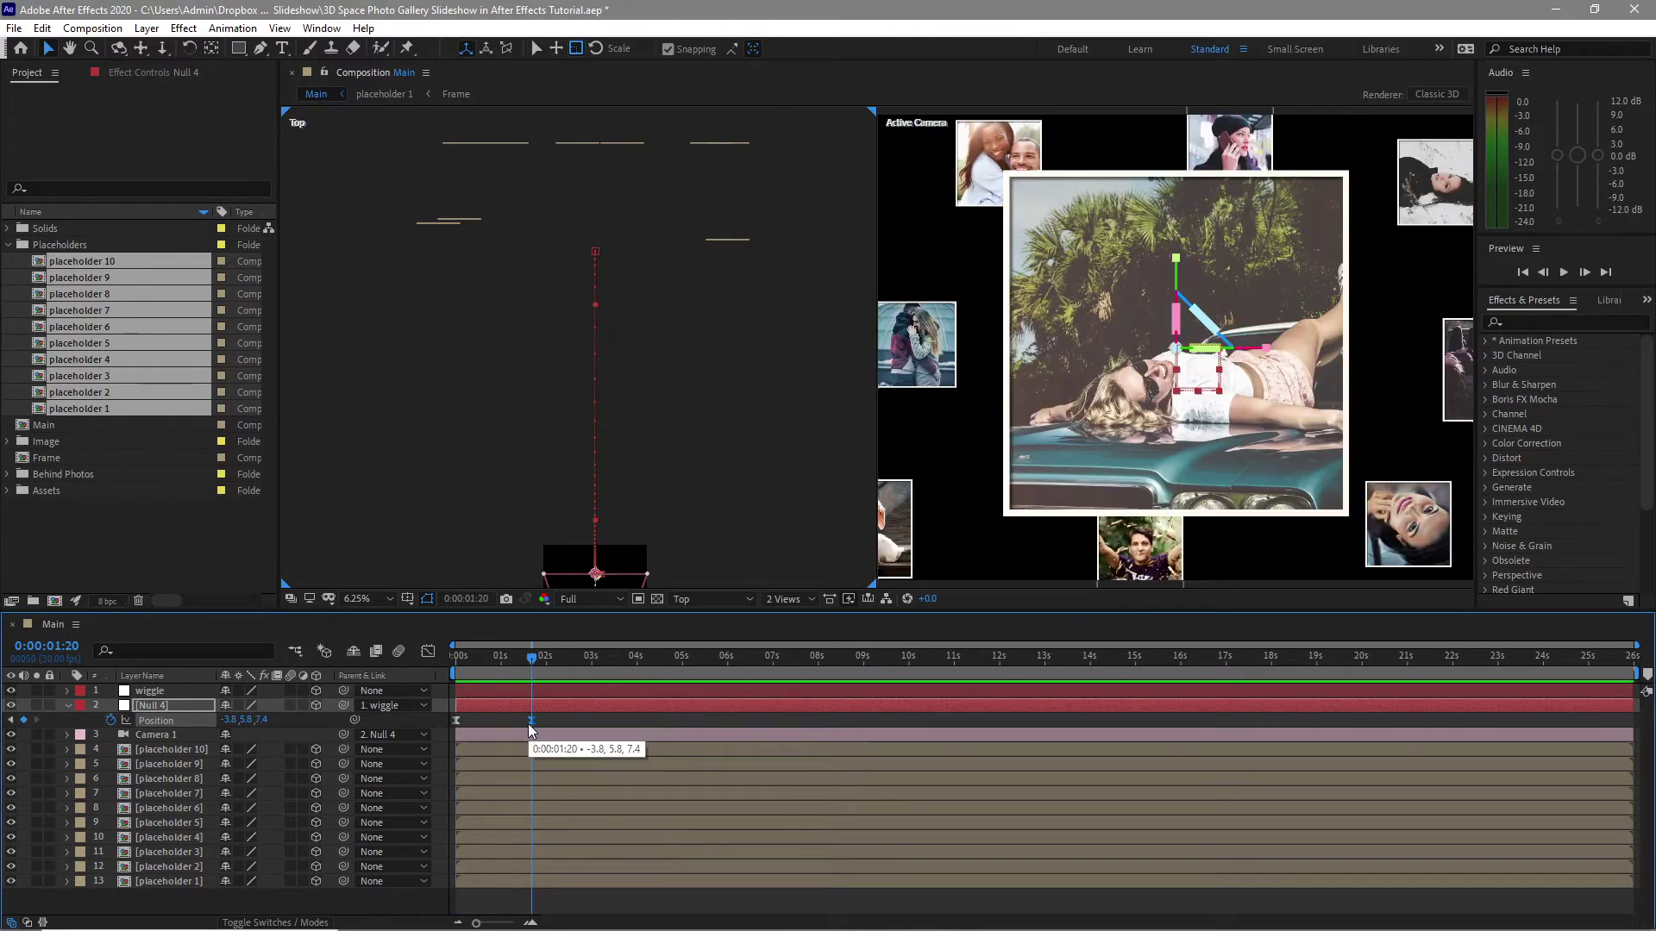
pyautogui.click(319, 32)
pyautogui.click(349, 761)
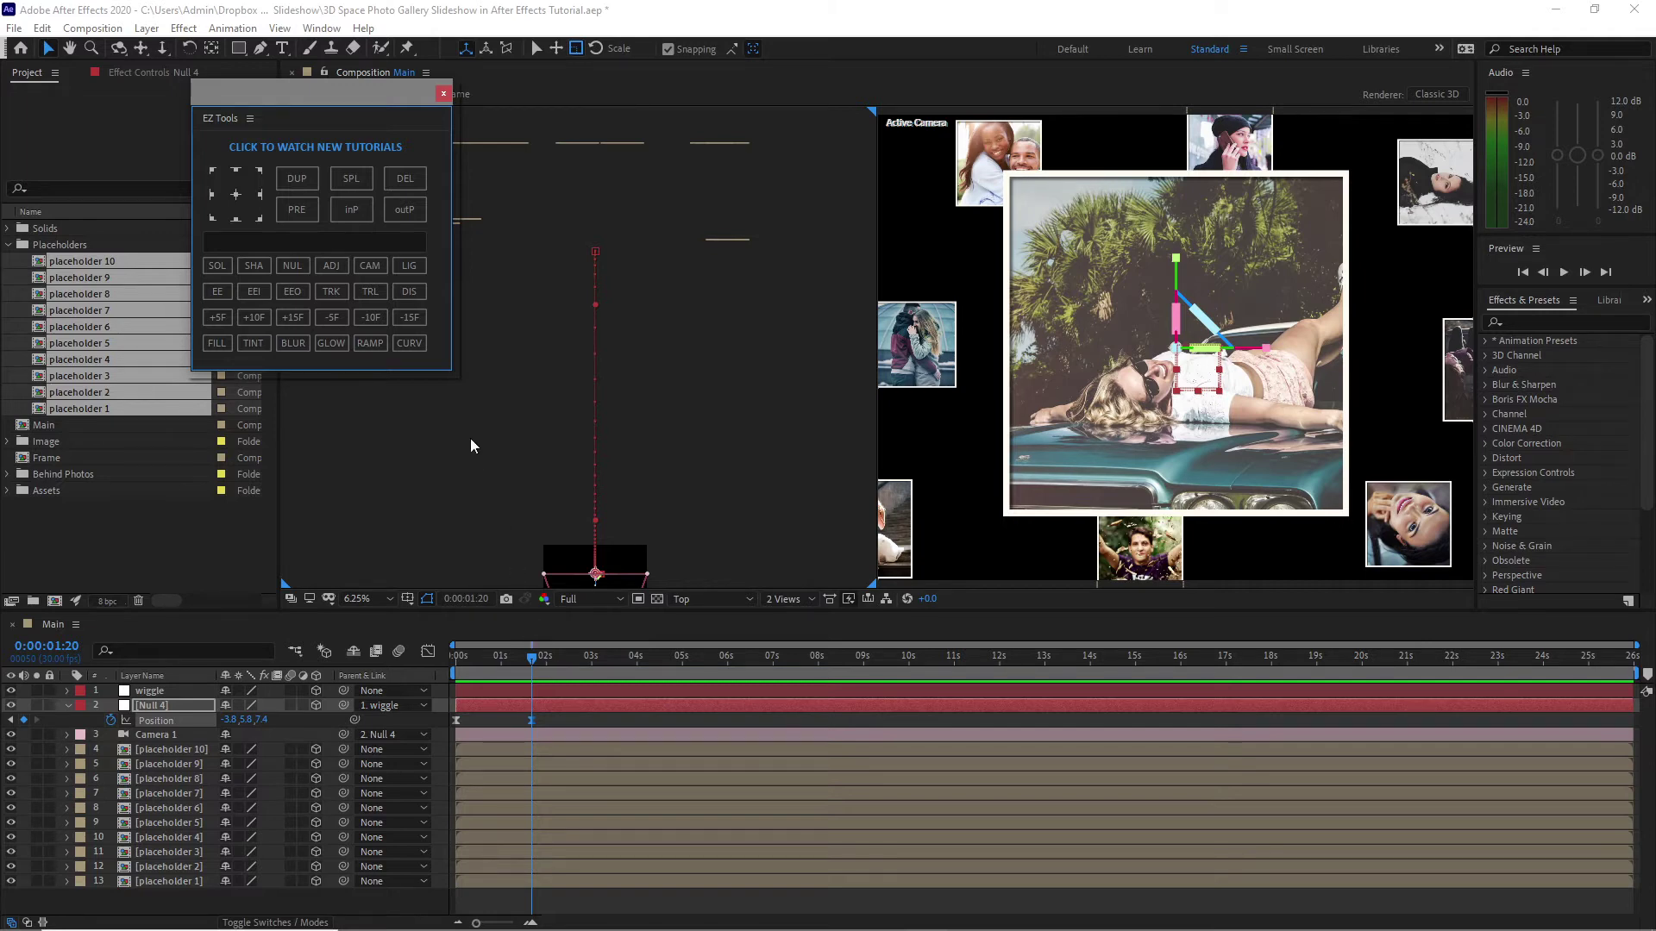
pyautogui.click(255, 317)
pyautogui.click(255, 317)
pyautogui.click(254, 318)
pyautogui.click(649, 745)
pyautogui.hotkey('alt', 'shift', 'p')
# Scrub through the first seconds of Main to review the camera's movement and hold
pyautogui.click(499, 664)
pyautogui.moveTo(488, 669); pyautogui.dragTo(573, 690)
pyautogui.click(438, 688)
# Advance from the 0:00:02:20 keyframe to 0:00:04:00 and set the Null 4 layer's parent to None
pyautogui.click(37, 720)
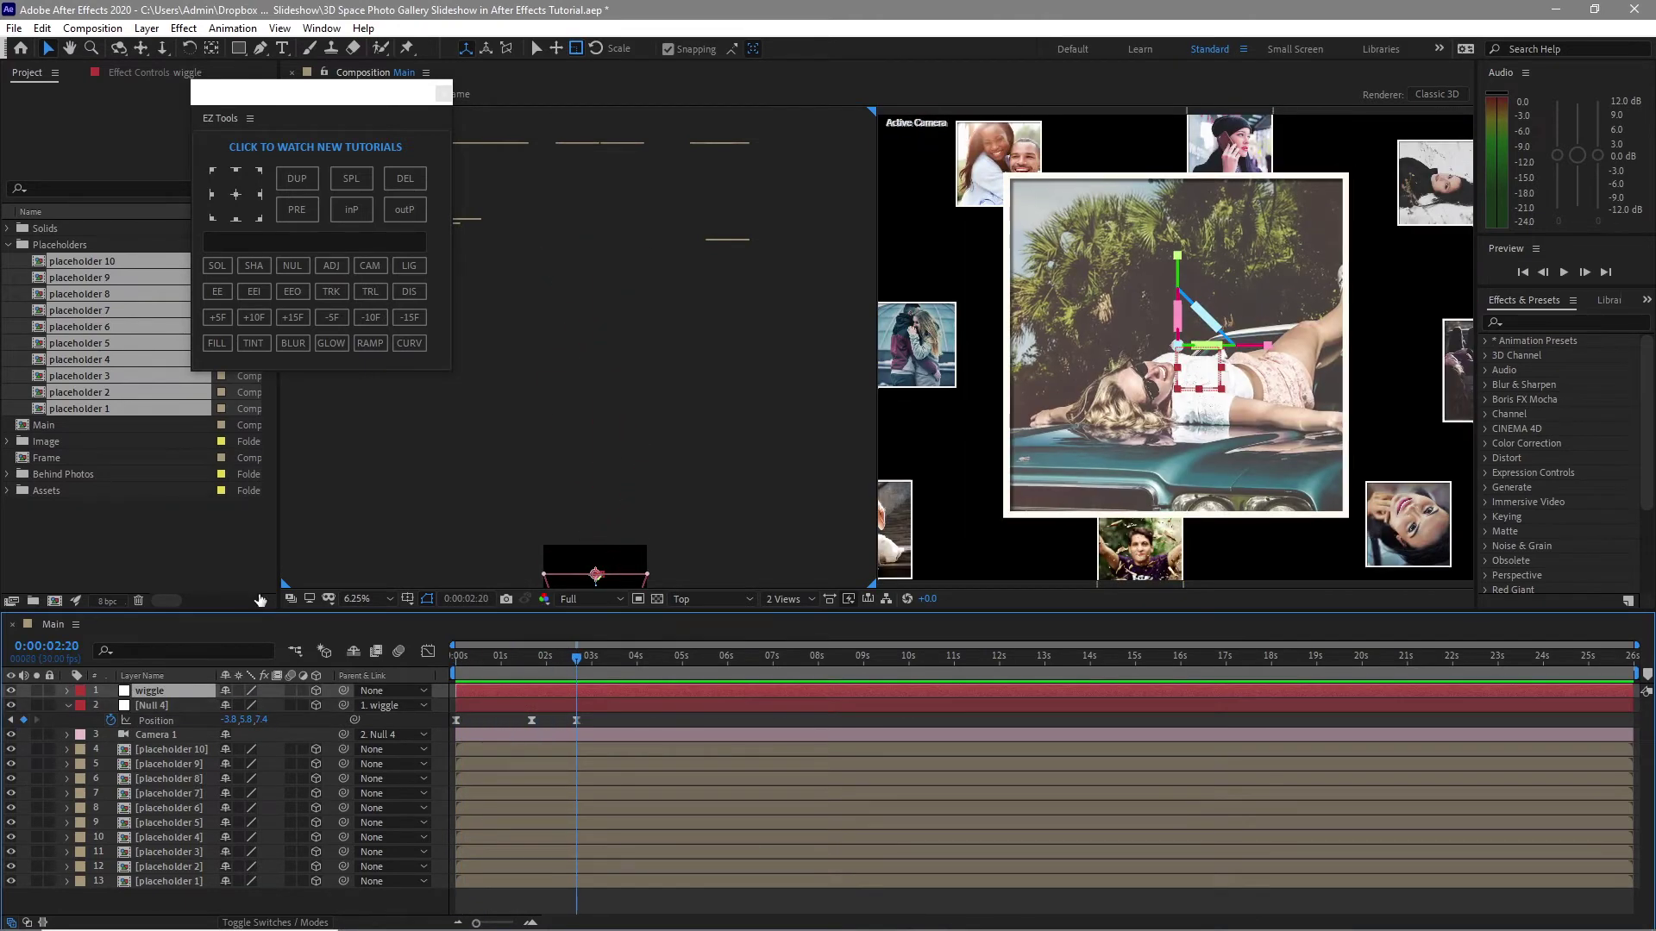
pyautogui.click(250, 318)
pyautogui.click(250, 318)
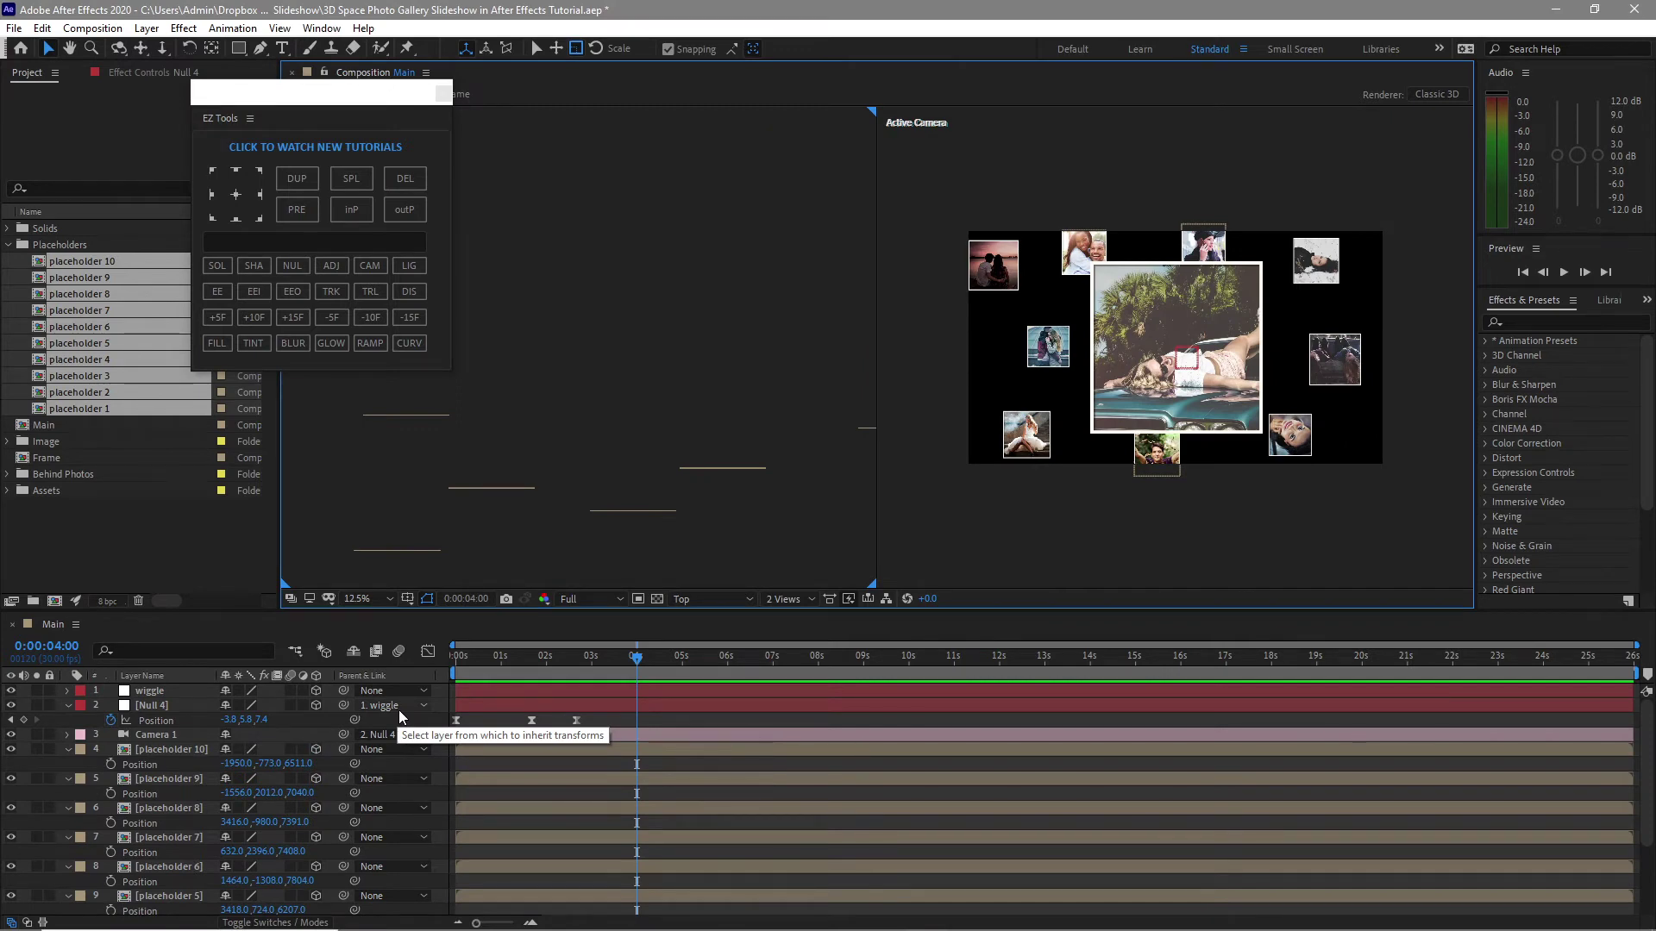
pyautogui.click(395, 707)
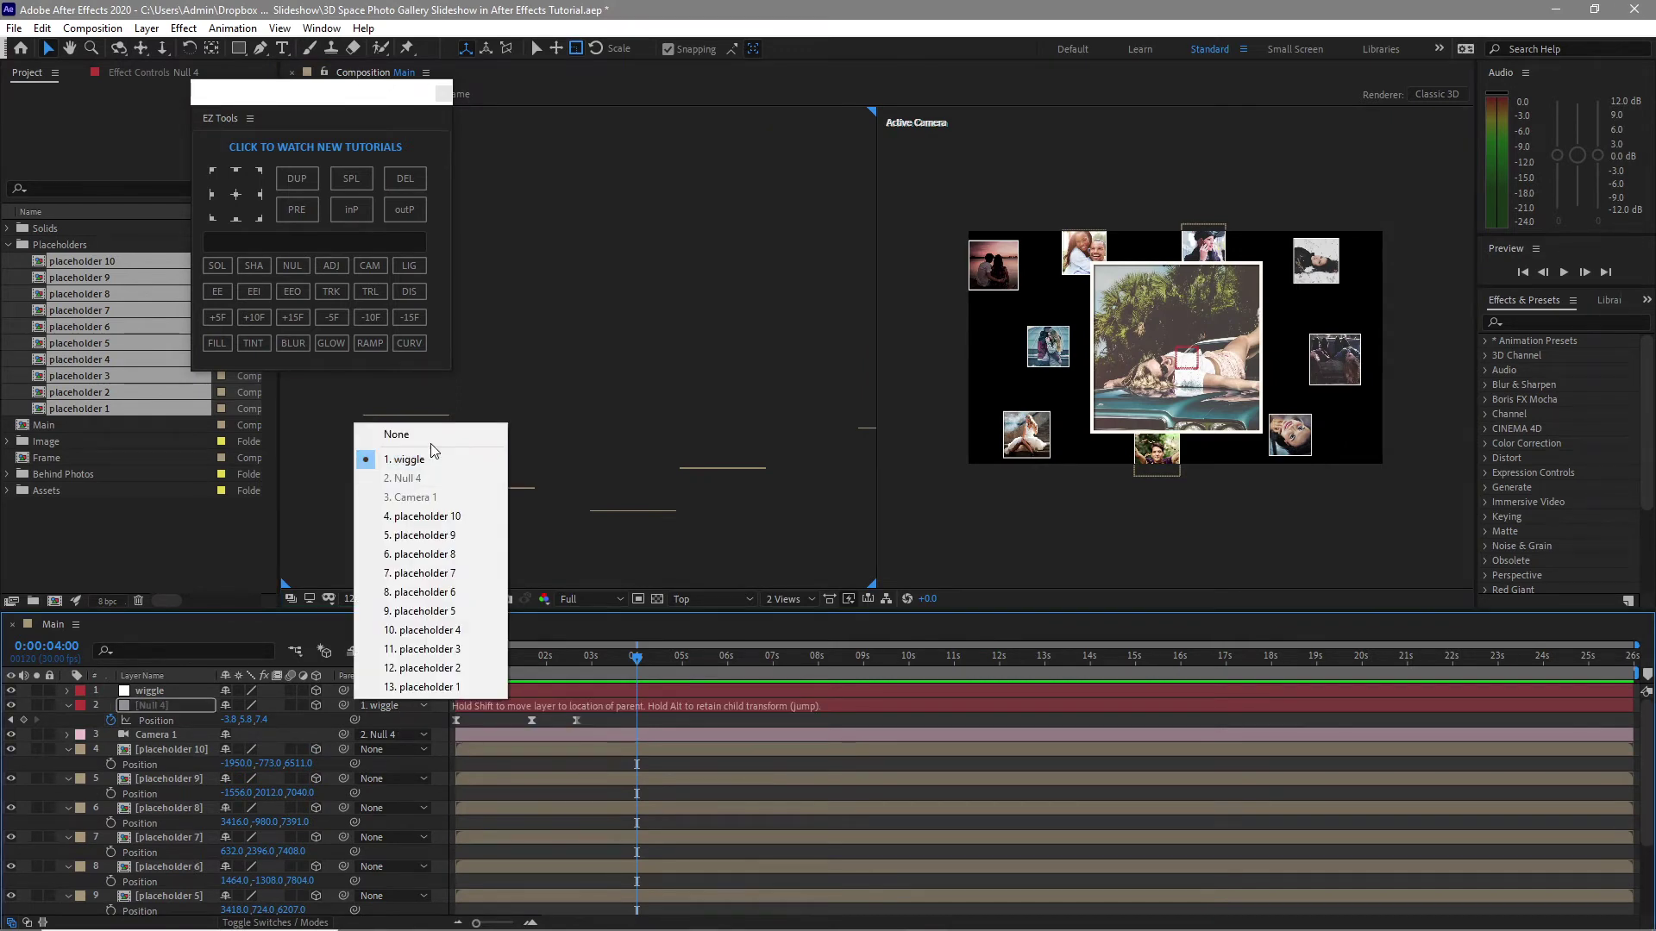
pyautogui.click(414, 435)
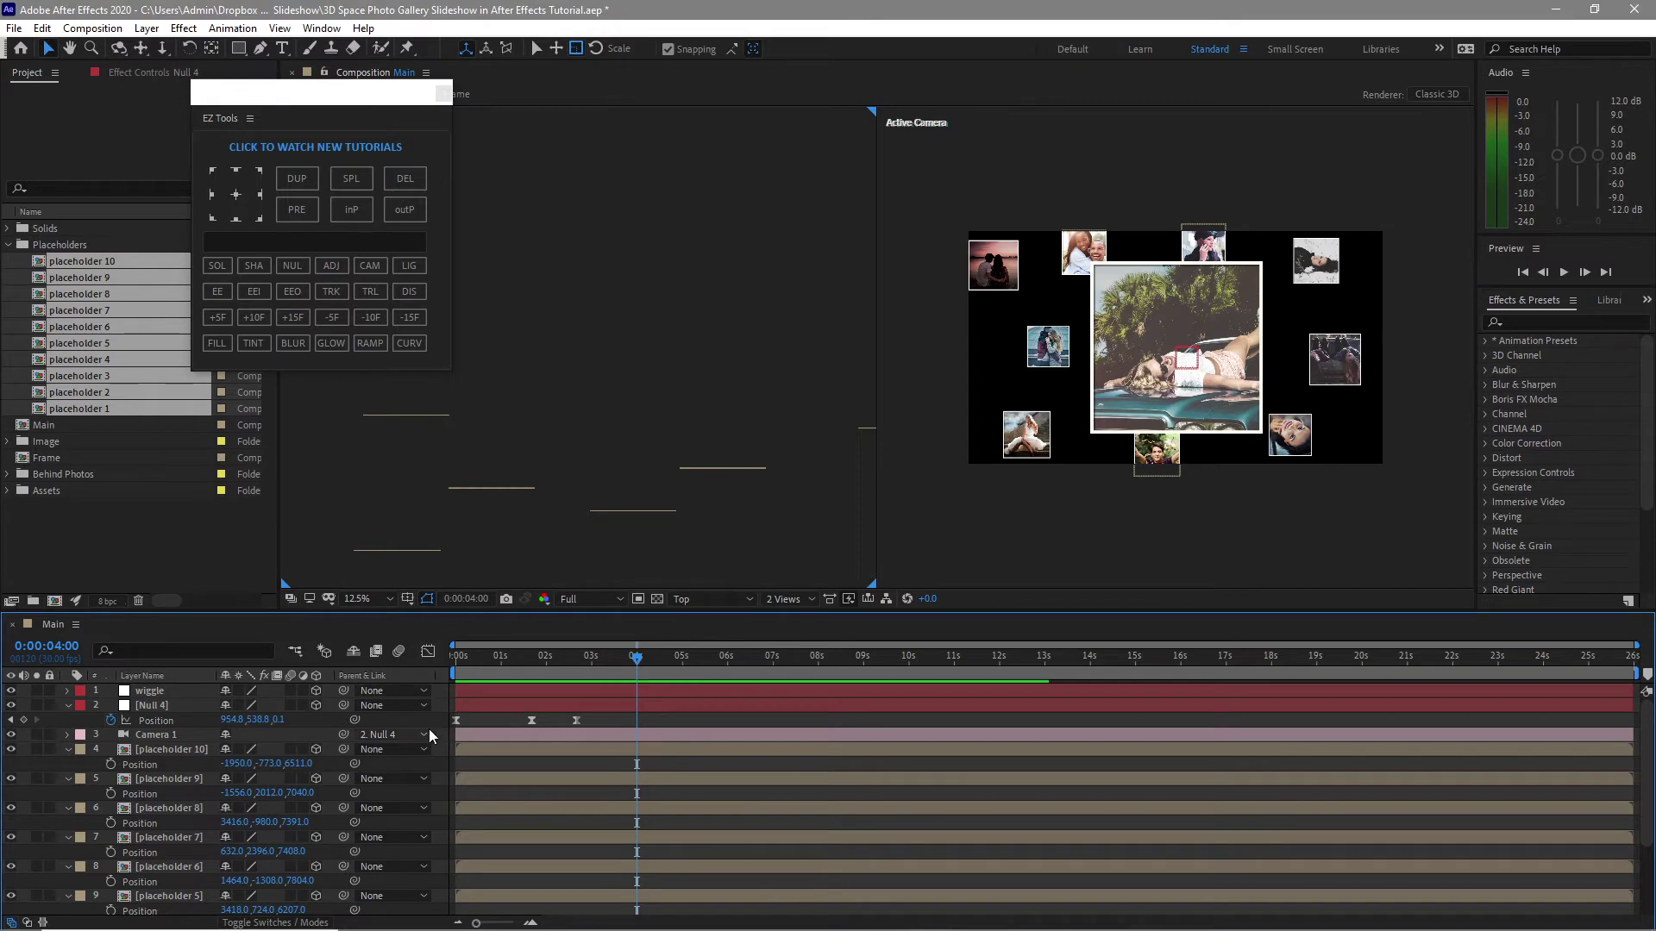
# Select the placeholder 3 layer and change its label colour to Cyan
pyautogui.click(406, 418)
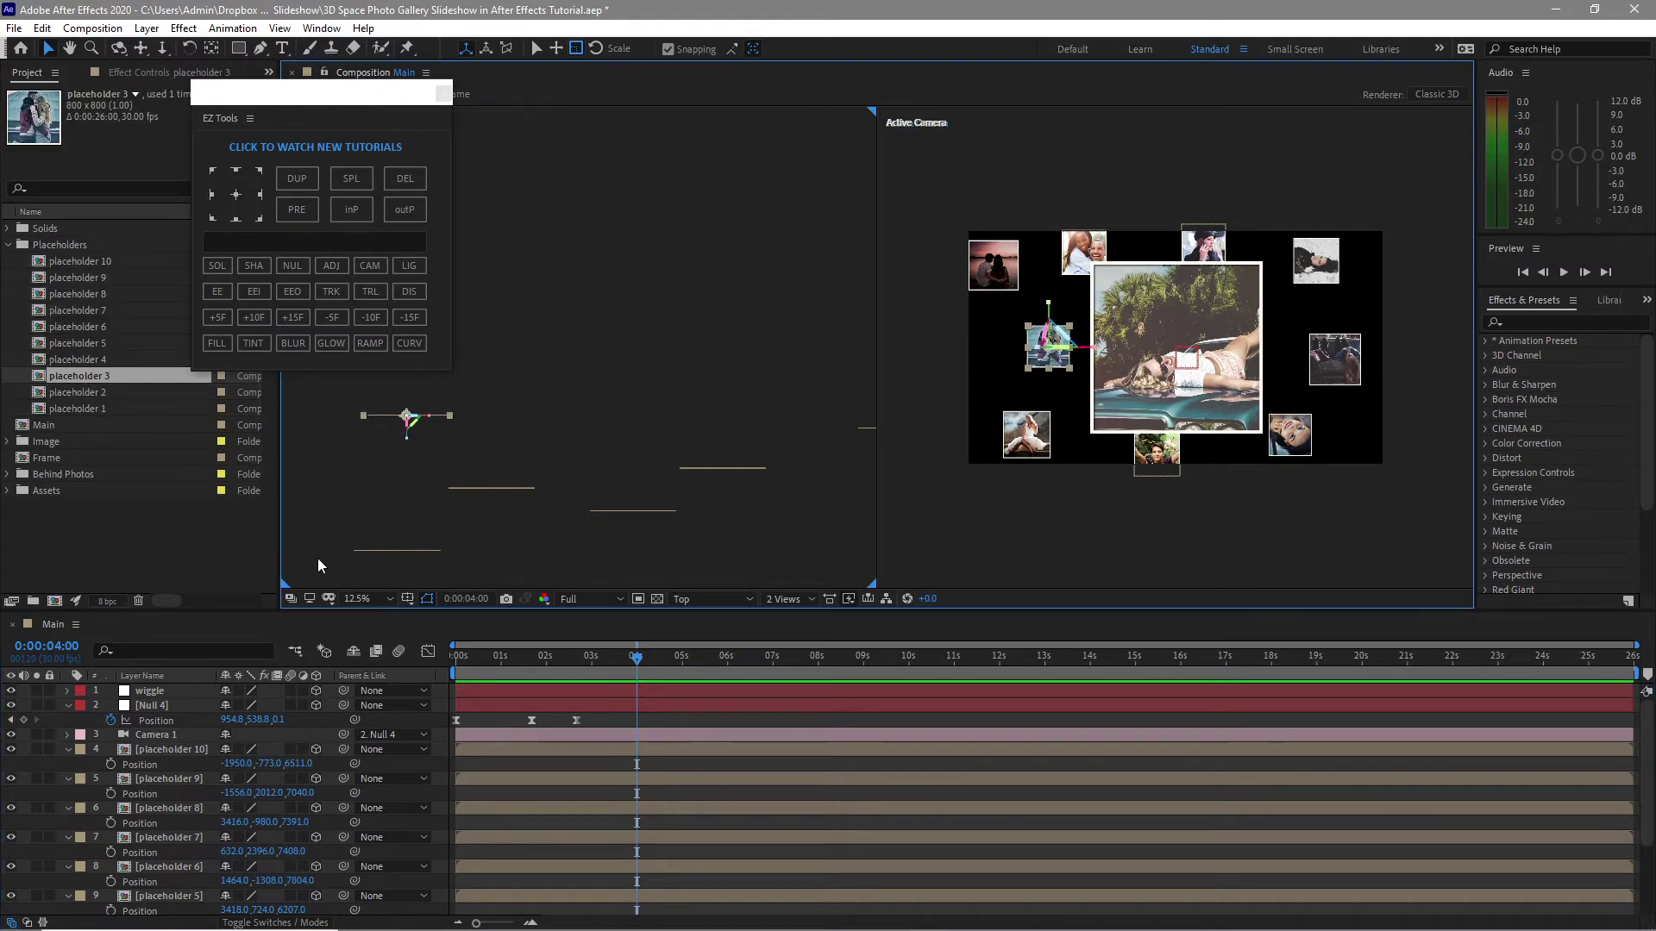
pyautogui.scroll(-3, 188, 830)
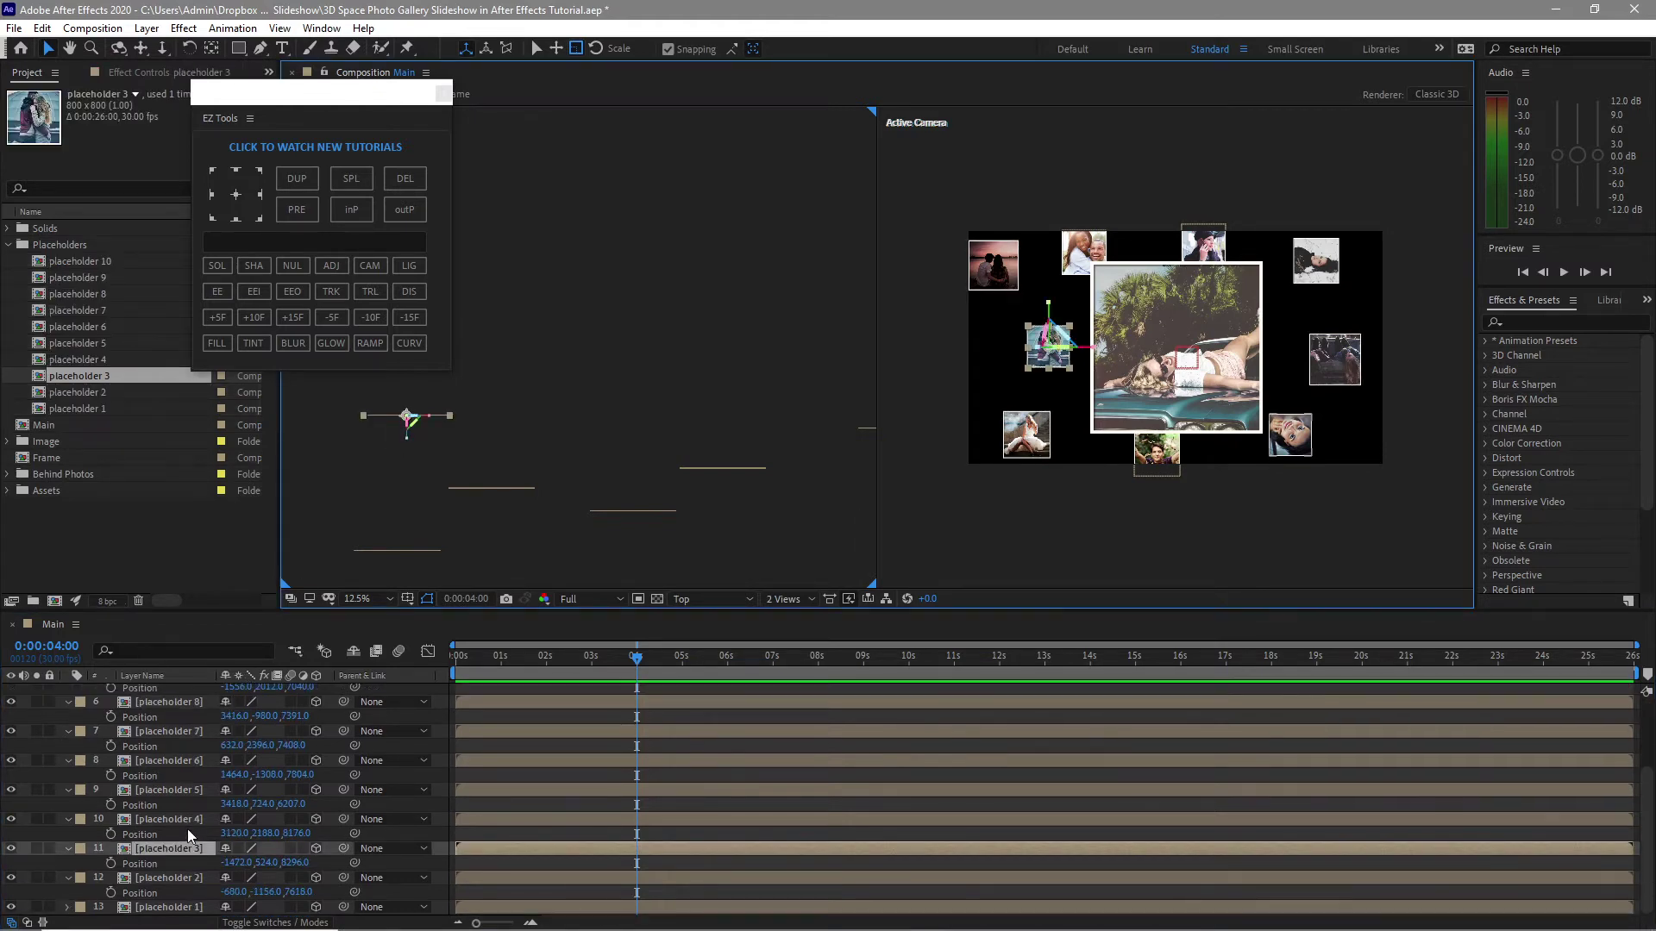
pyautogui.click(80, 852)
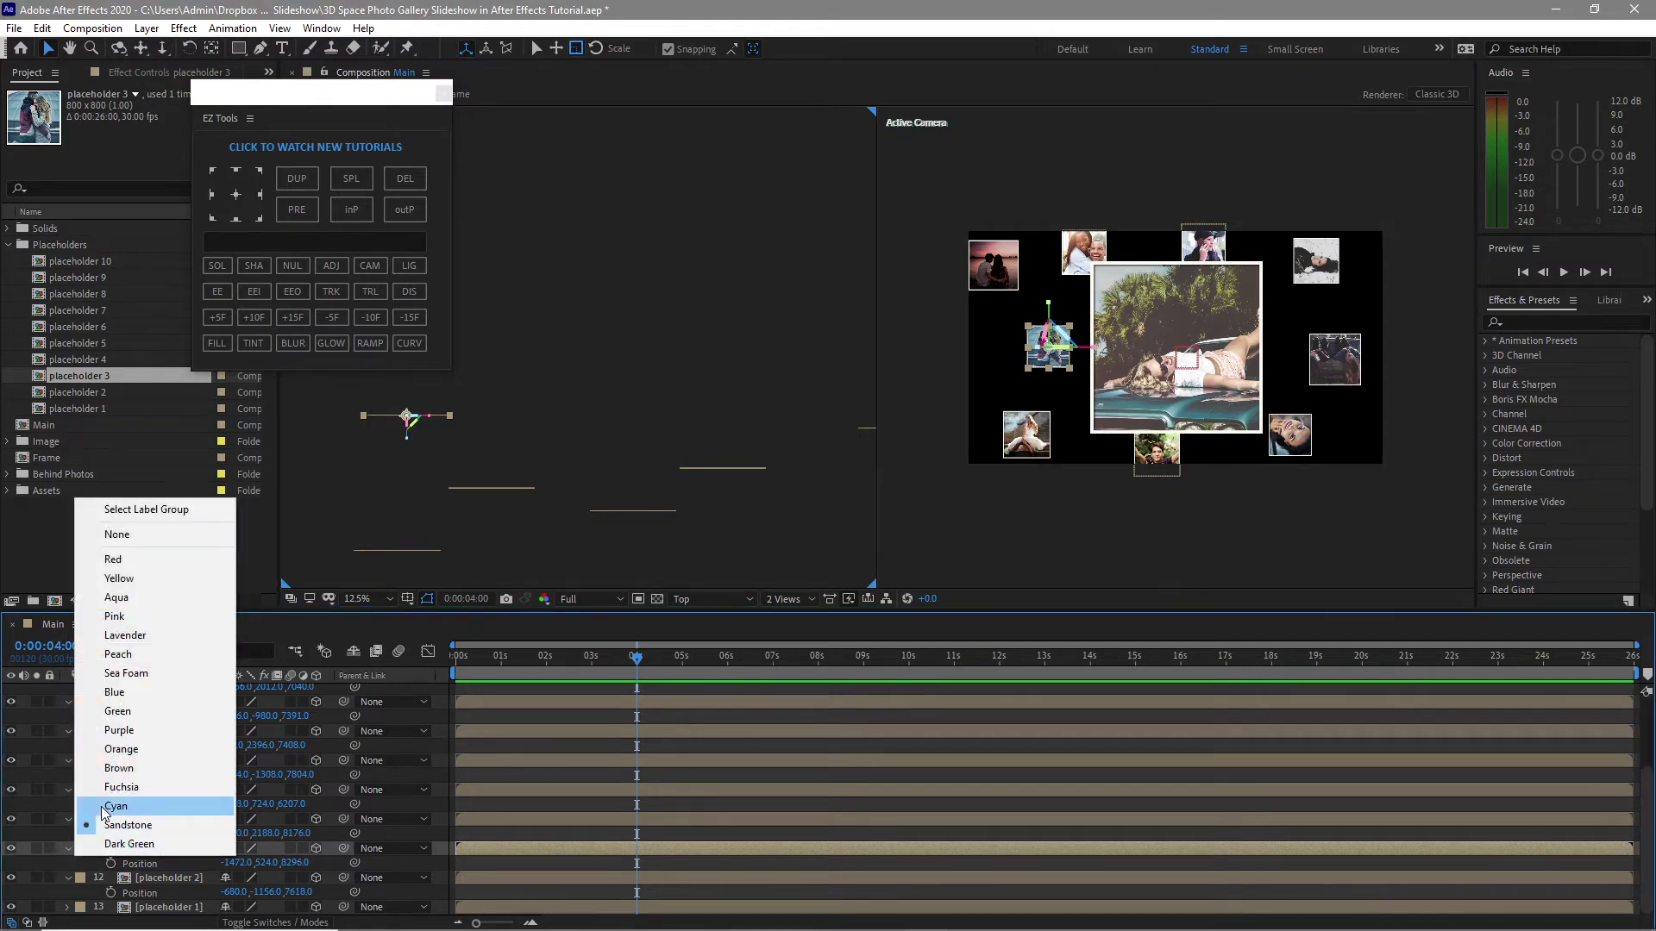
pyautogui.click(102, 806)
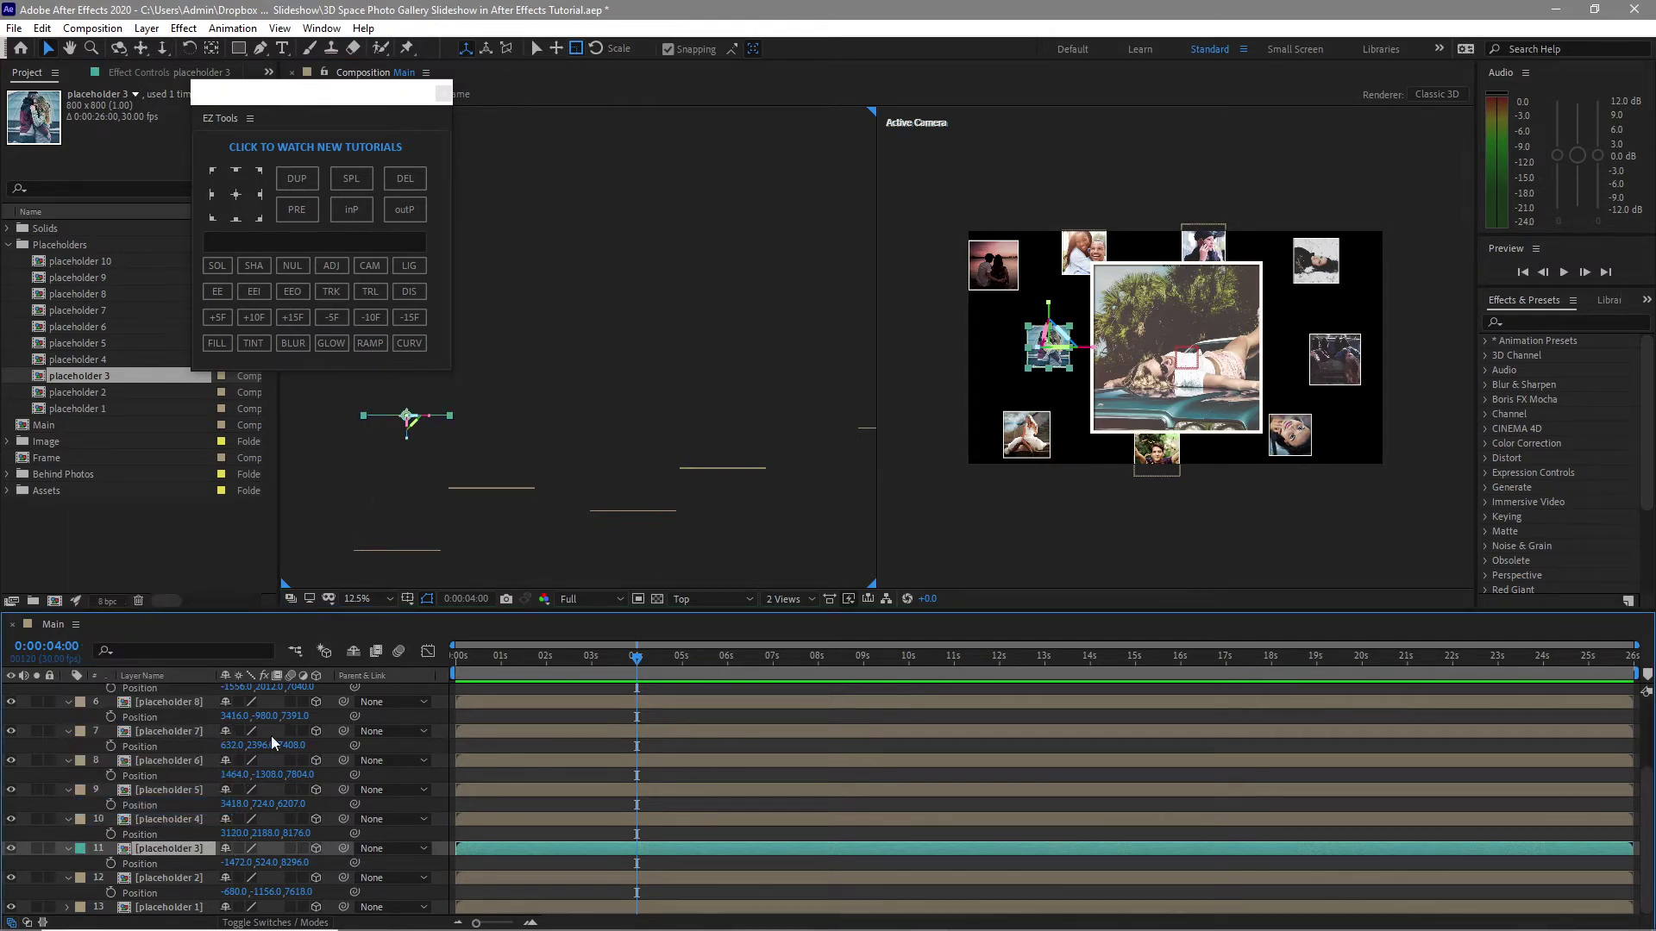
# Copy placeholder 3's Position and paste it into Null 4's Position at 0:00:04:00
pyautogui.click(182, 865)
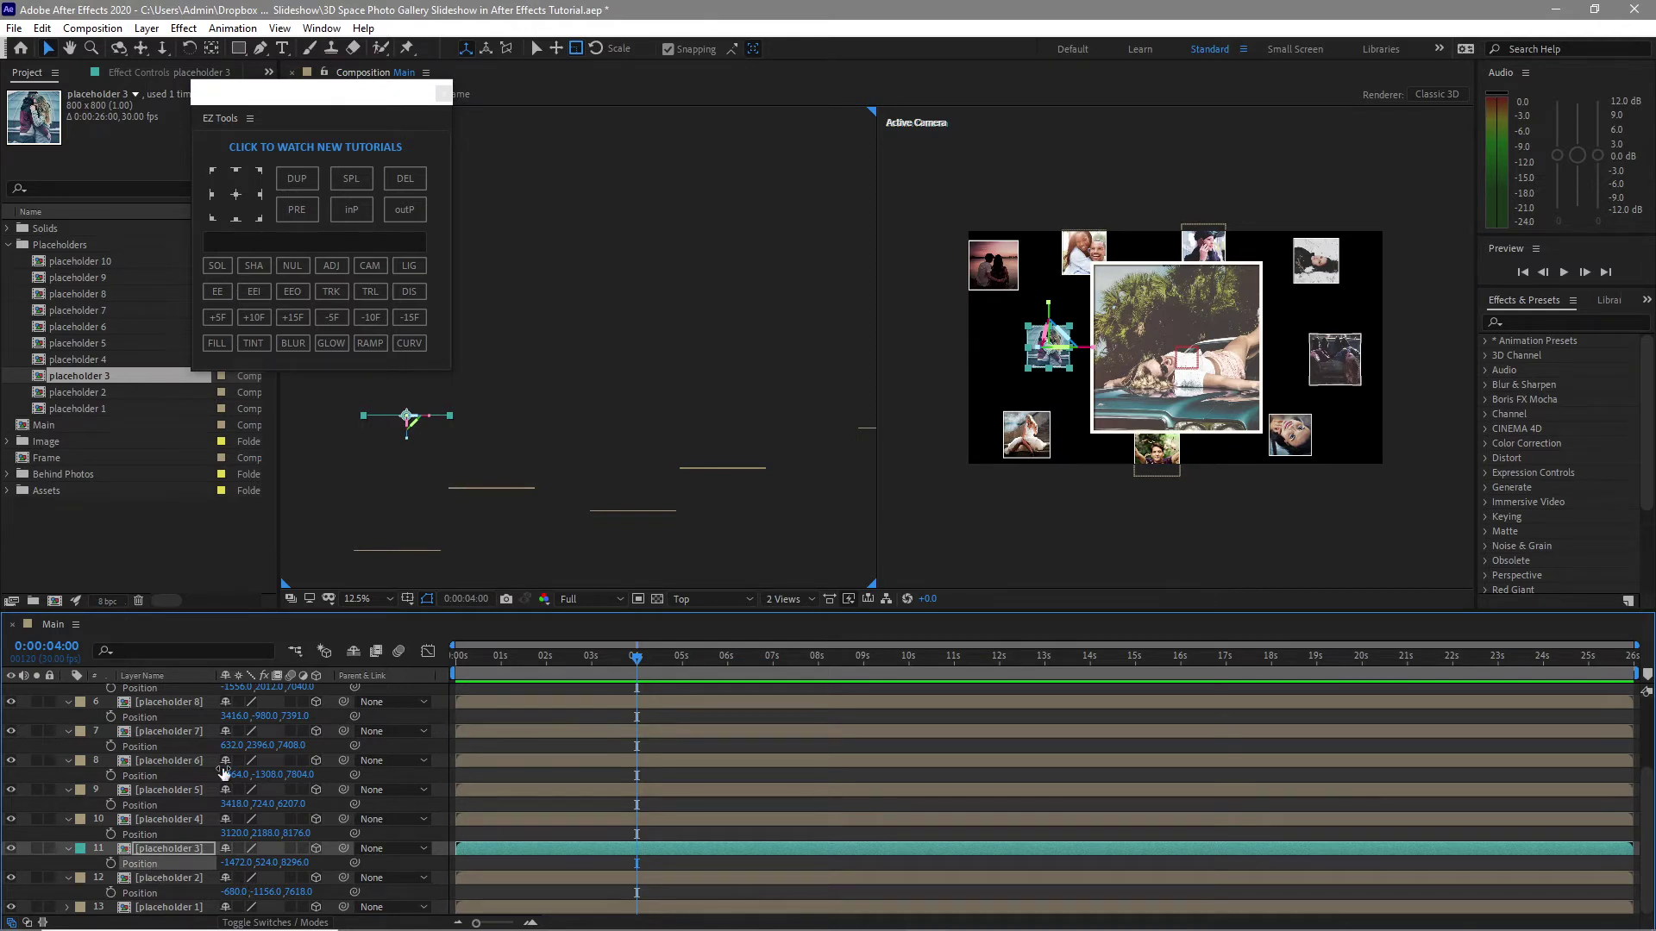
pyautogui.scroll(3, 188, 705)
pyautogui.click(176, 721)
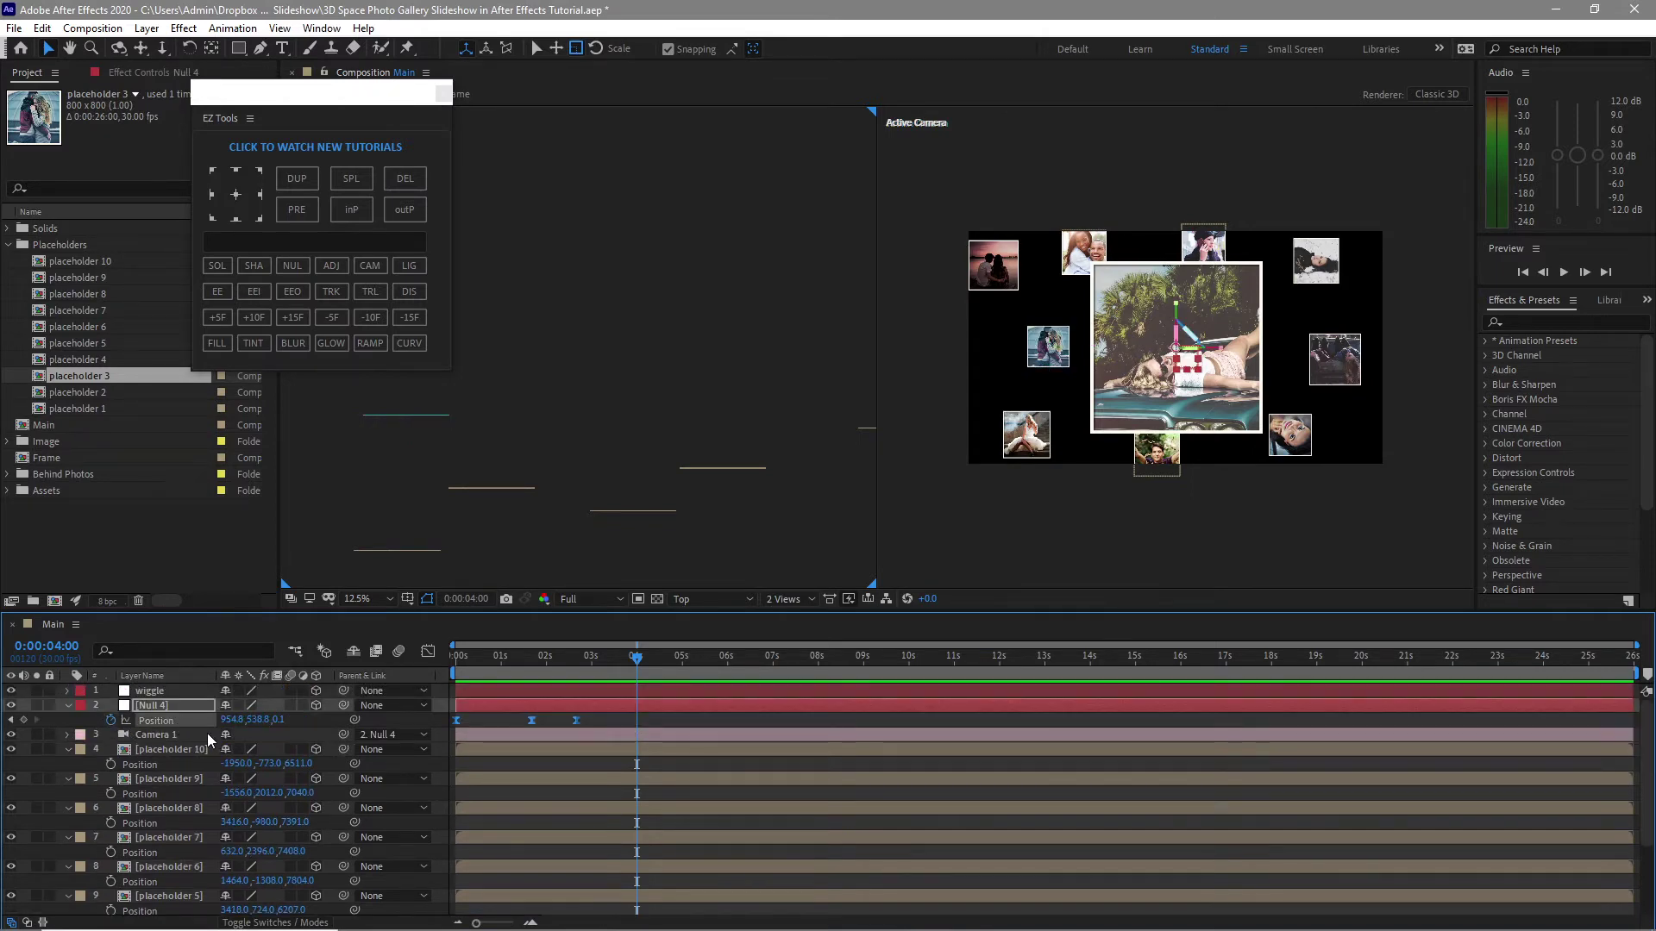
pyautogui.hotkey('ctrl', 'v')
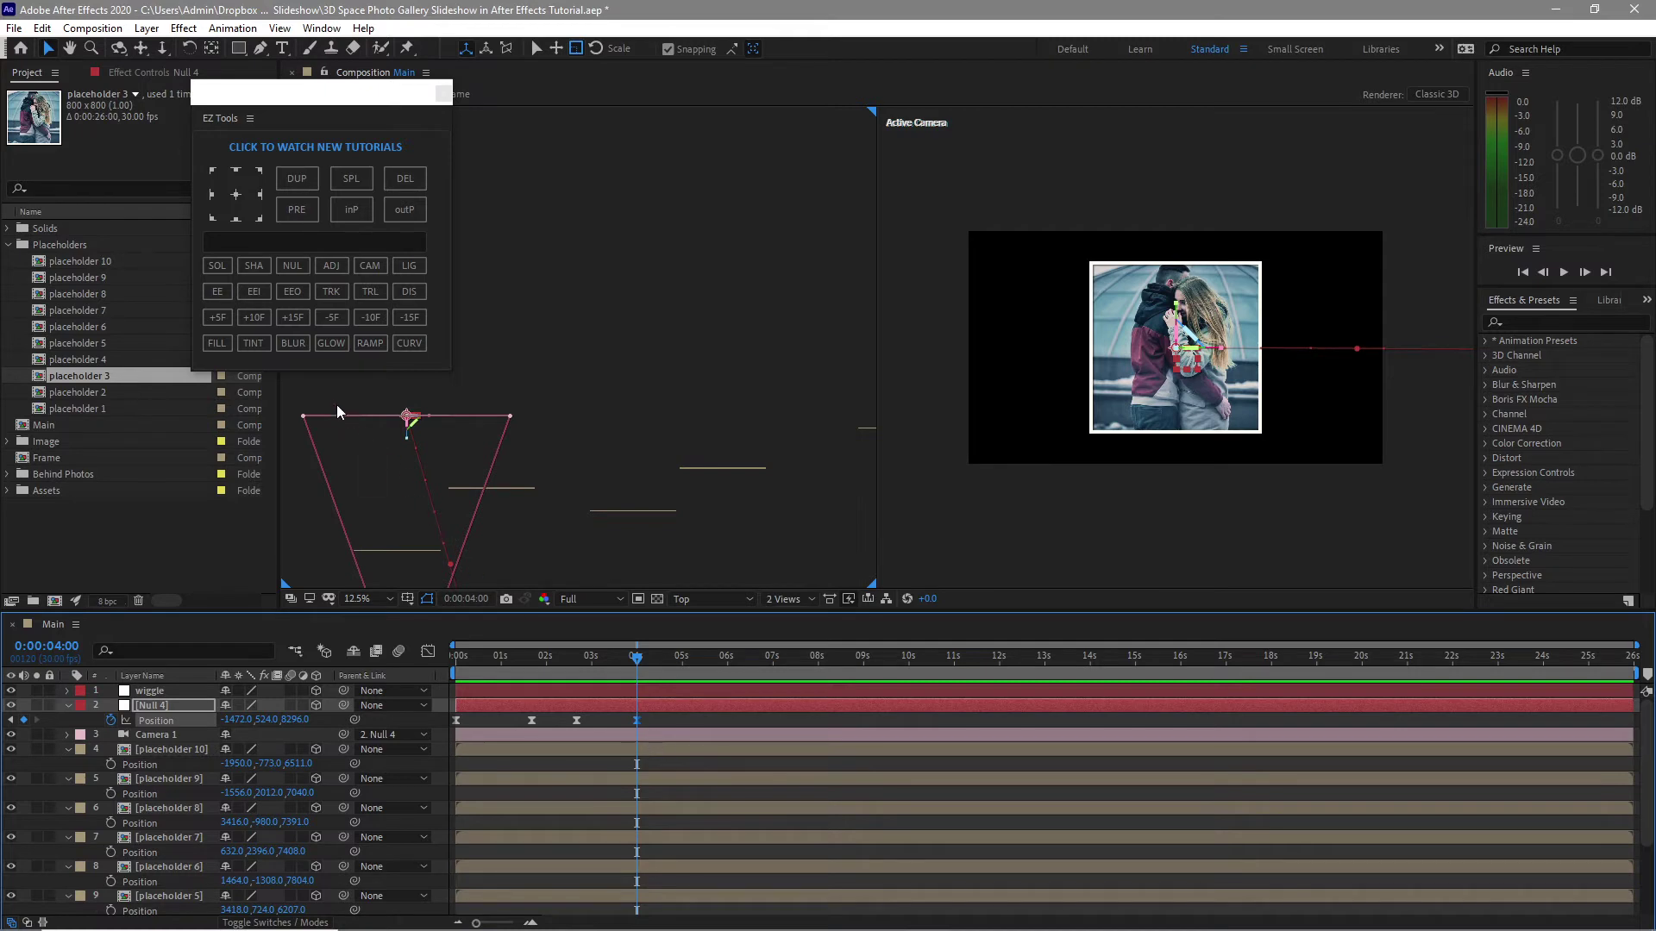
# Advance 30 frames to 0:00:05:00 and add a Position keyframe to Null 4
pyautogui.click(253, 317)
pyautogui.click(254, 318)
pyautogui.click(254, 317)
pyautogui.hotkey('alt', 'shift', 'p')
# Add placeholder 20 through placeholder 15 from the Behind Photos folder below placeholder 3 and set their label colour to Cyan
pyautogui.click(7, 474)
pyautogui.moveTo(17, 428); pyautogui.dragTo(69, 876)
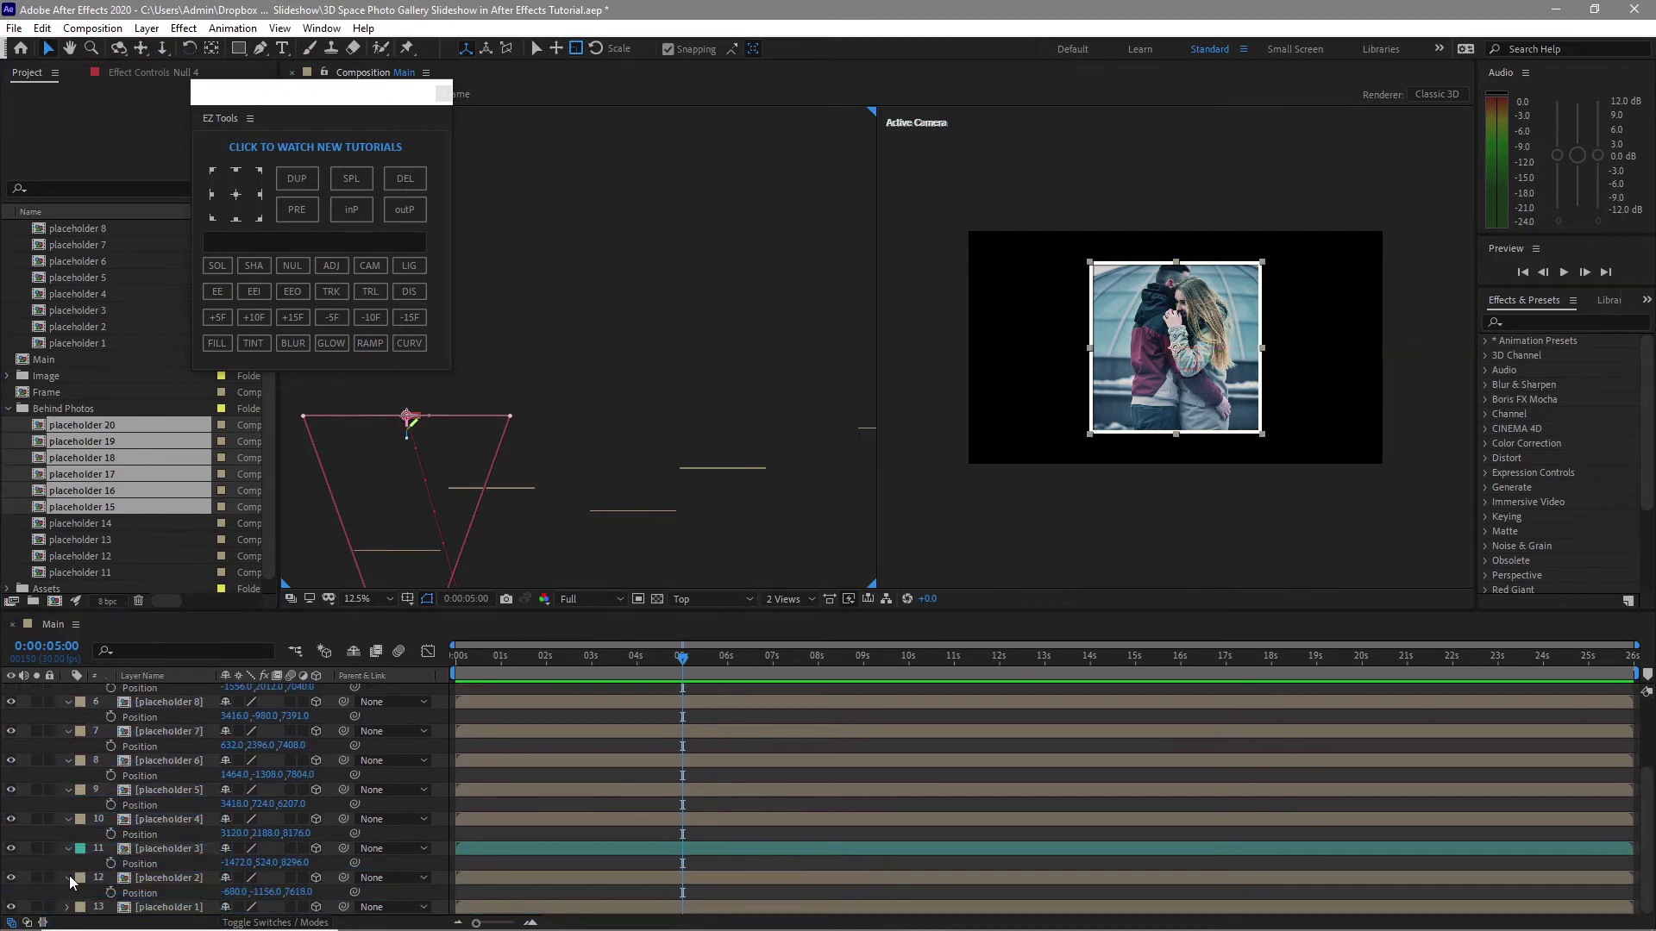
pyautogui.click(73, 879)
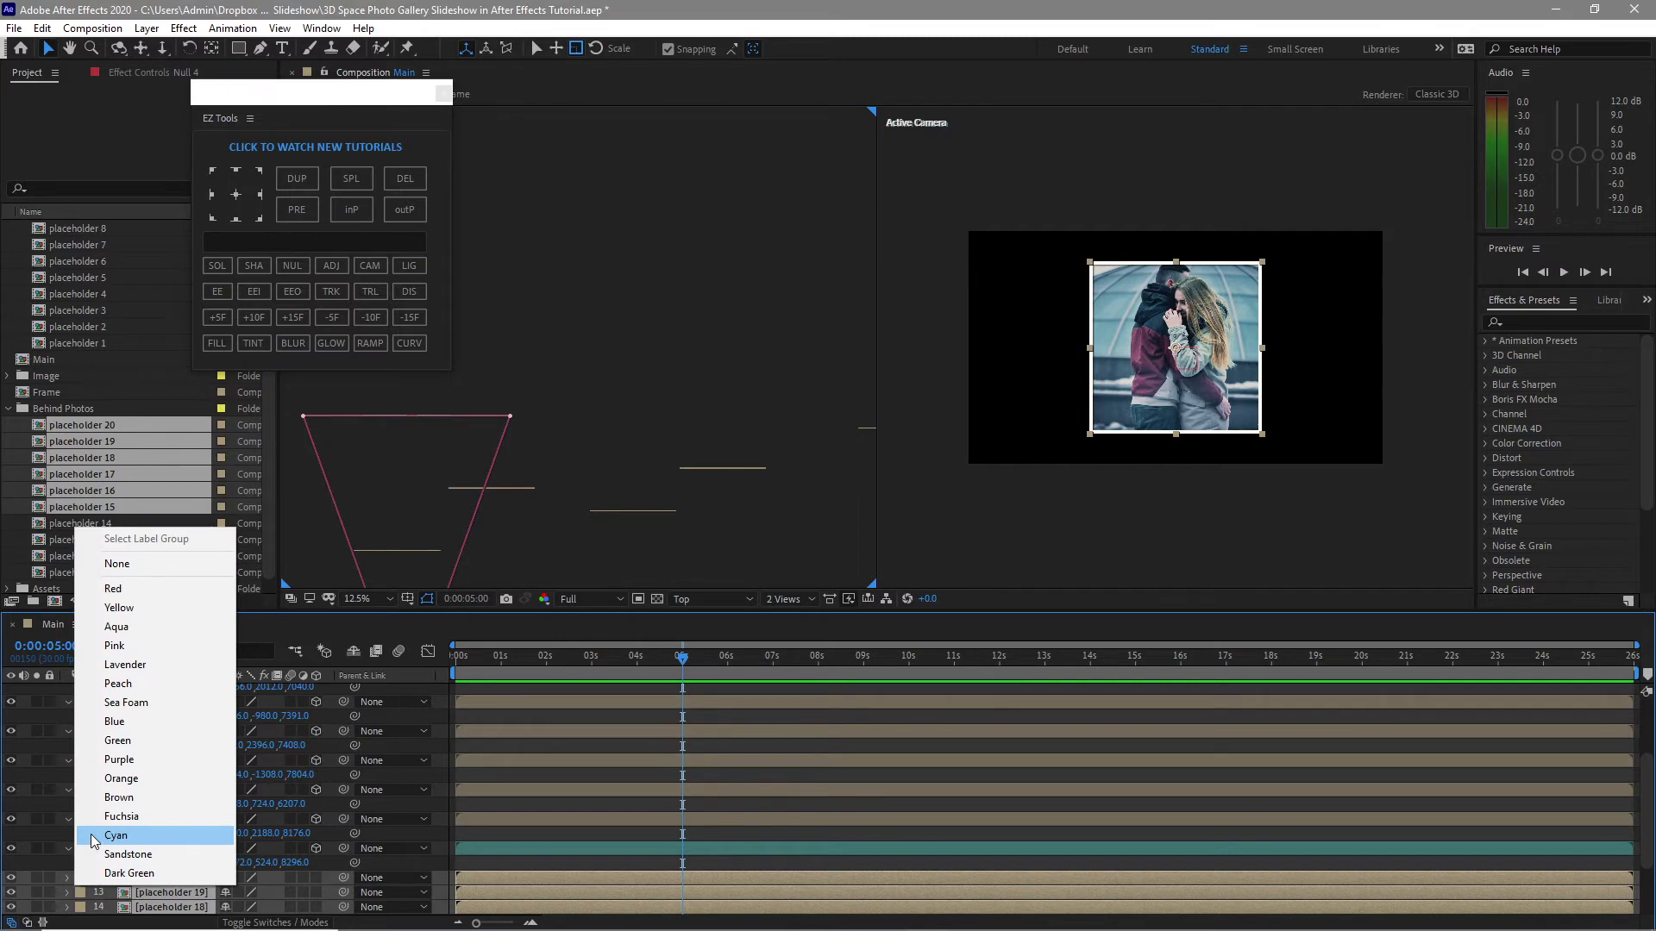
pyautogui.click(92, 836)
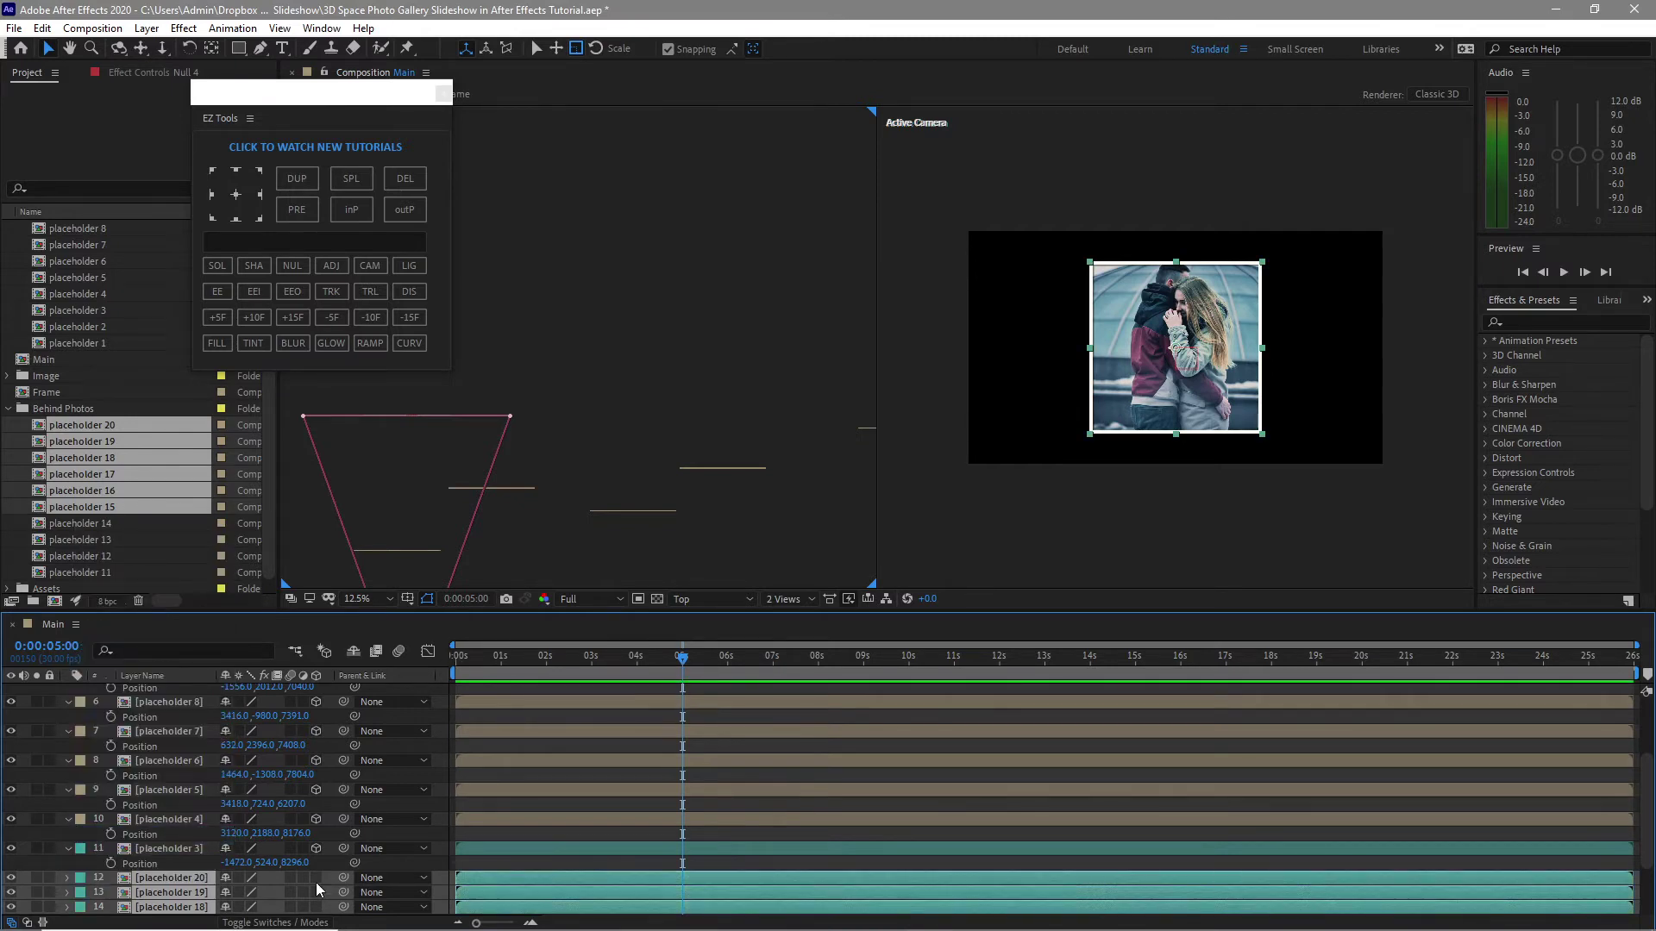
# Make the six added placeholder layers 3D and set their Position Z to 7000
pyautogui.scroll(-3, 293, 871)
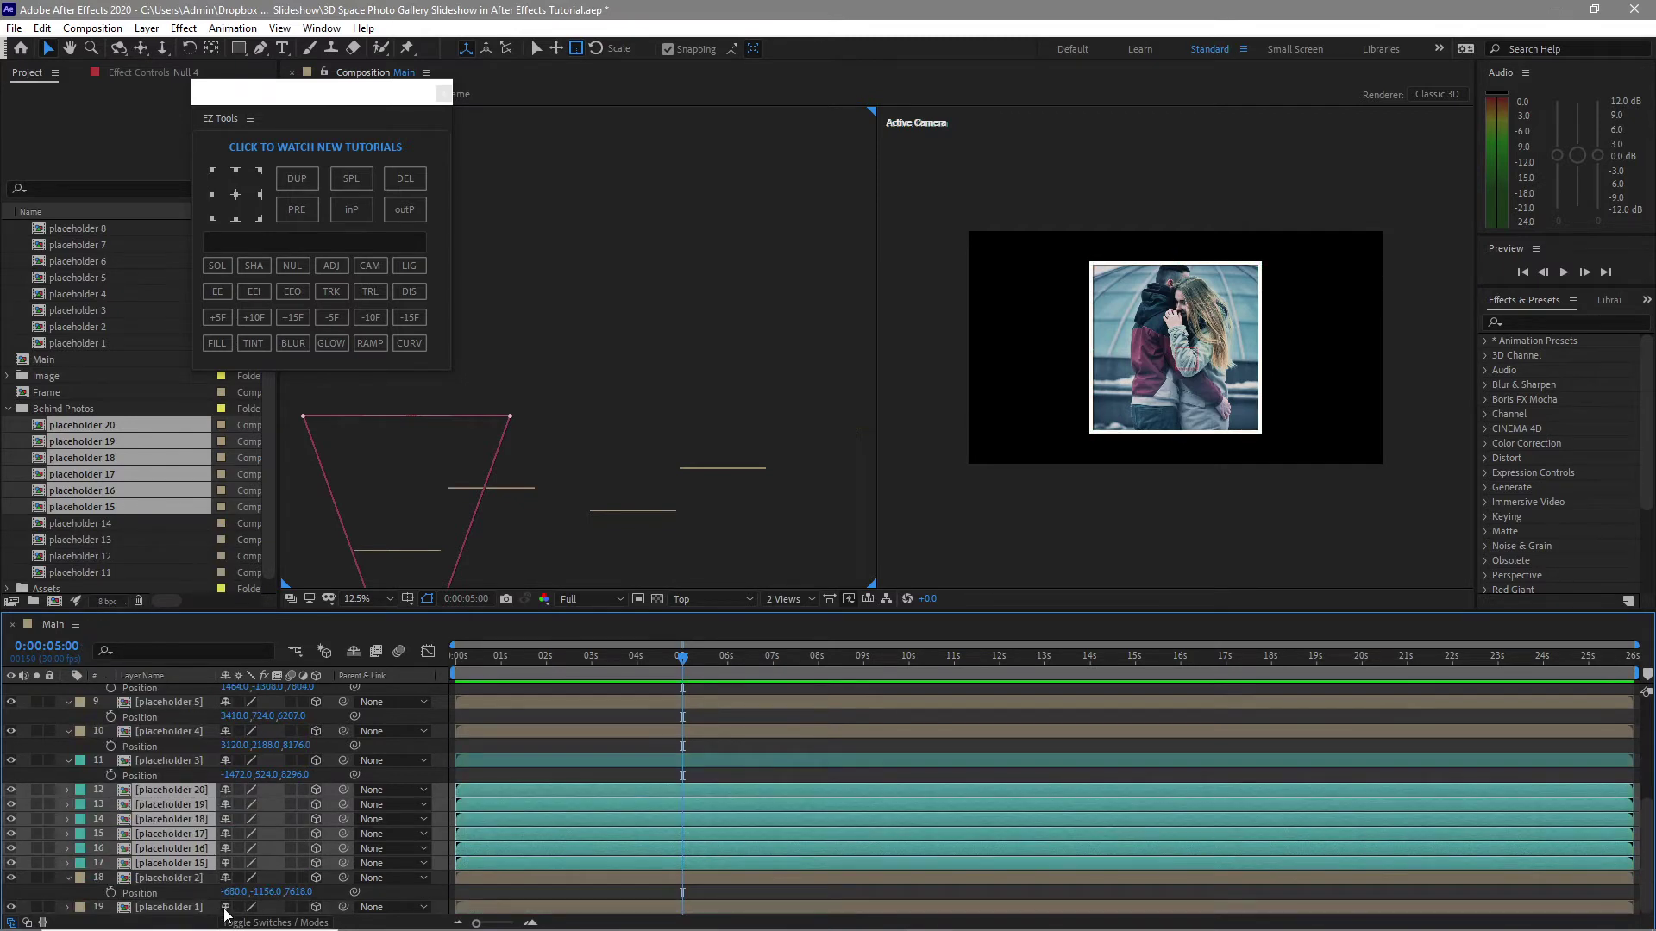
pyautogui.press('p')
pyautogui.click(288, 803)
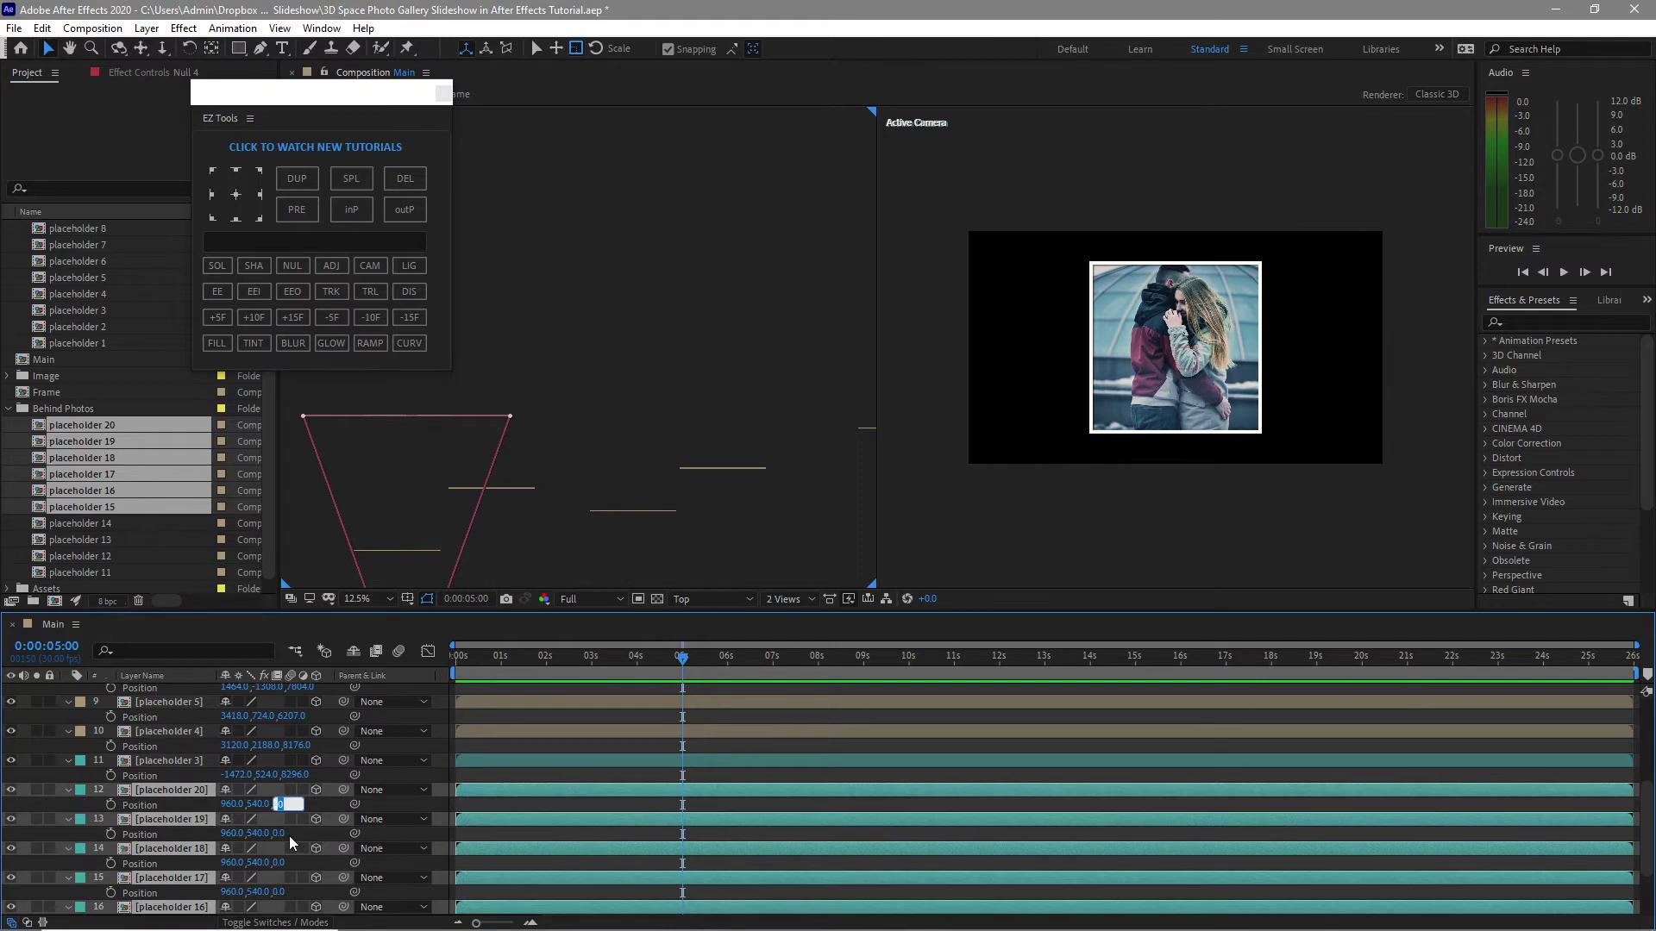
pyautogui.write('7000')
pyautogui.click(437, 861)
# Hide placeholder 3 and move placeholder 20 into the camera view at about -701, 359, 9876
pyautogui.click(202, 823)
pyautogui.click(11, 759)
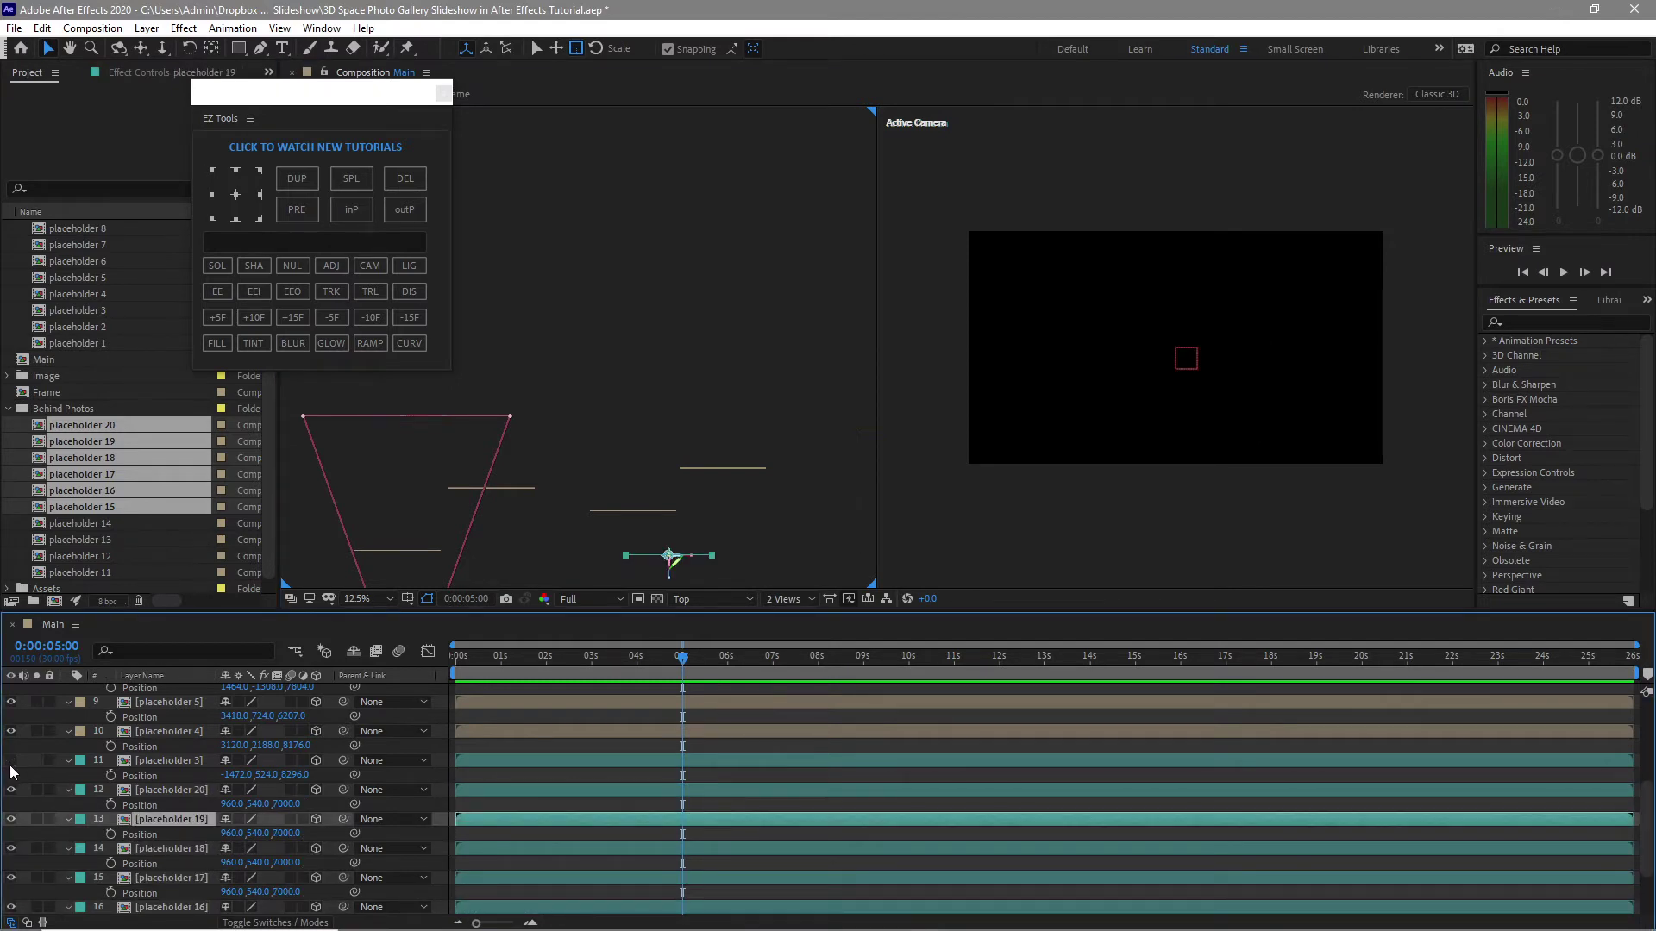
pyautogui.click(184, 785)
pyautogui.scroll(-1, 1328, 349)
pyautogui.moveTo(1328, 351); pyautogui.dragTo(1223, 356)
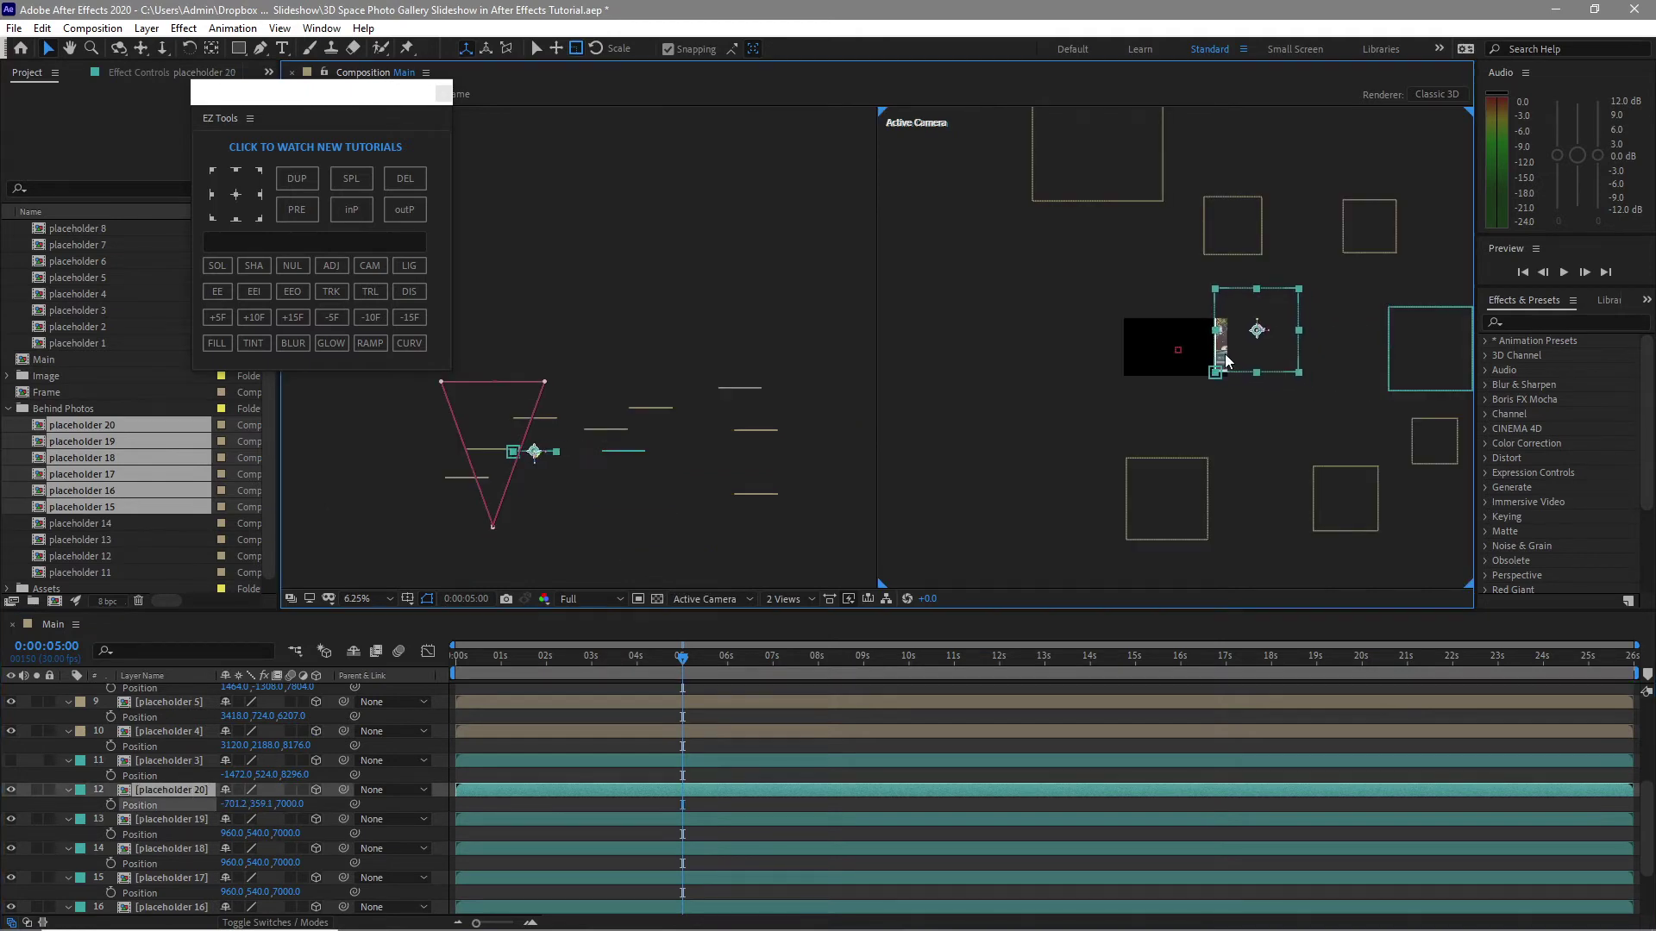
pyautogui.moveTo(289, 803); pyautogui.dragTo(1446, 750)
pyautogui.scroll(2, 1012, 405)
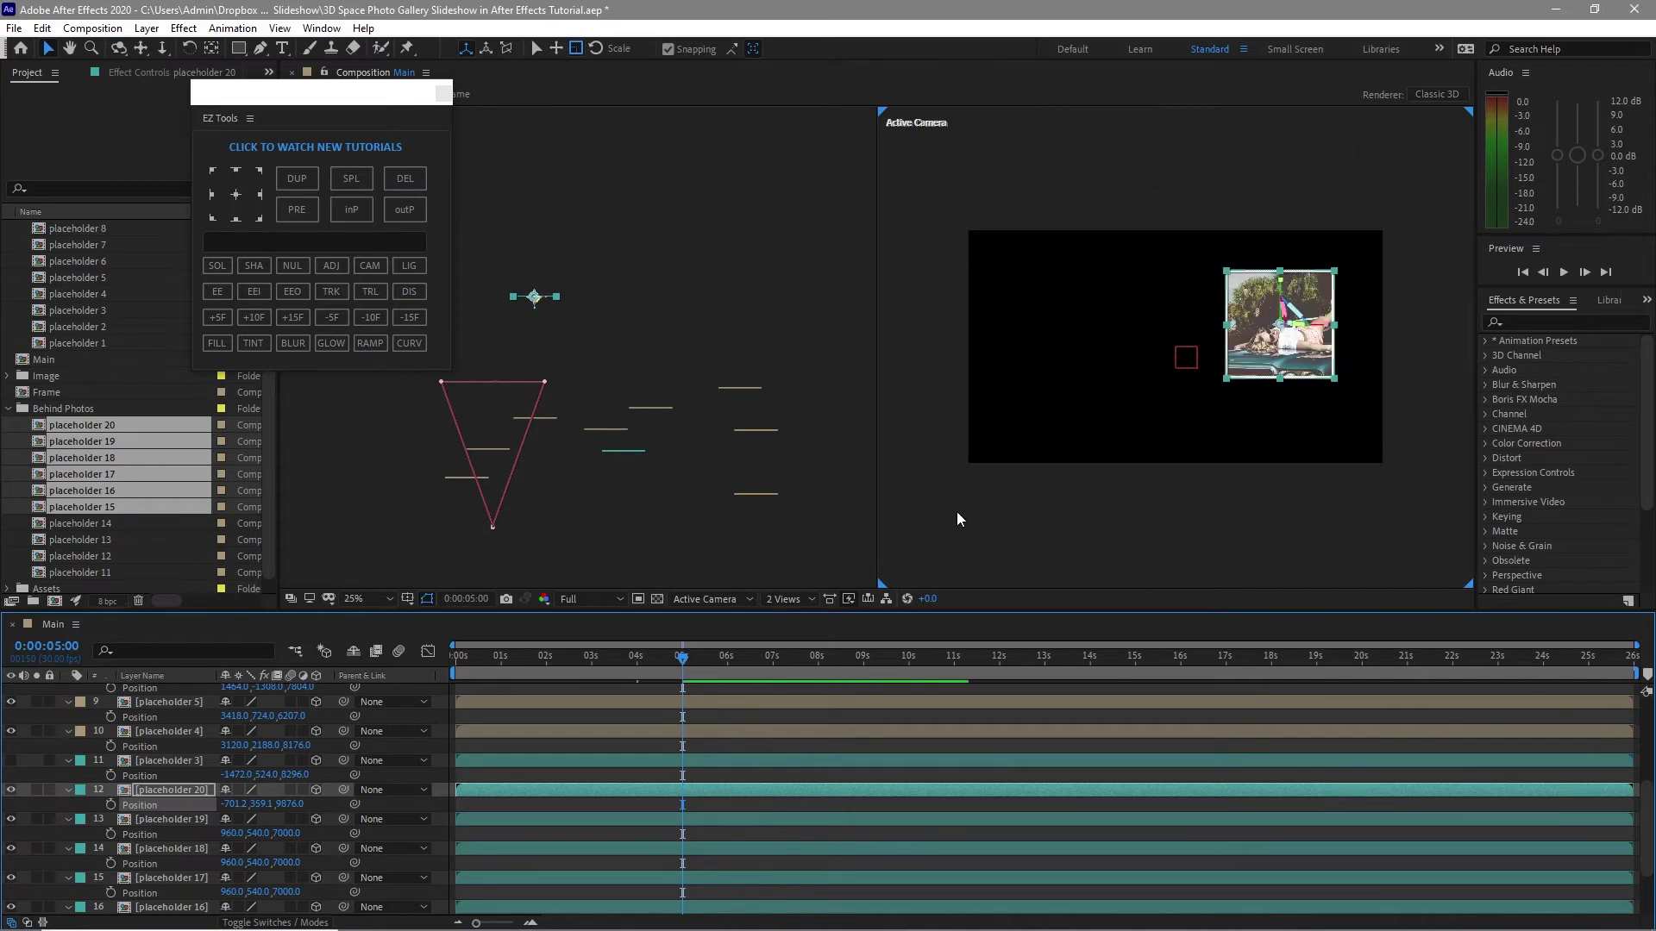
# Show placeholder 3 again and shift placeholder 20 to the right behind it, at about 242, 359, 12282
pyautogui.click(12, 761)
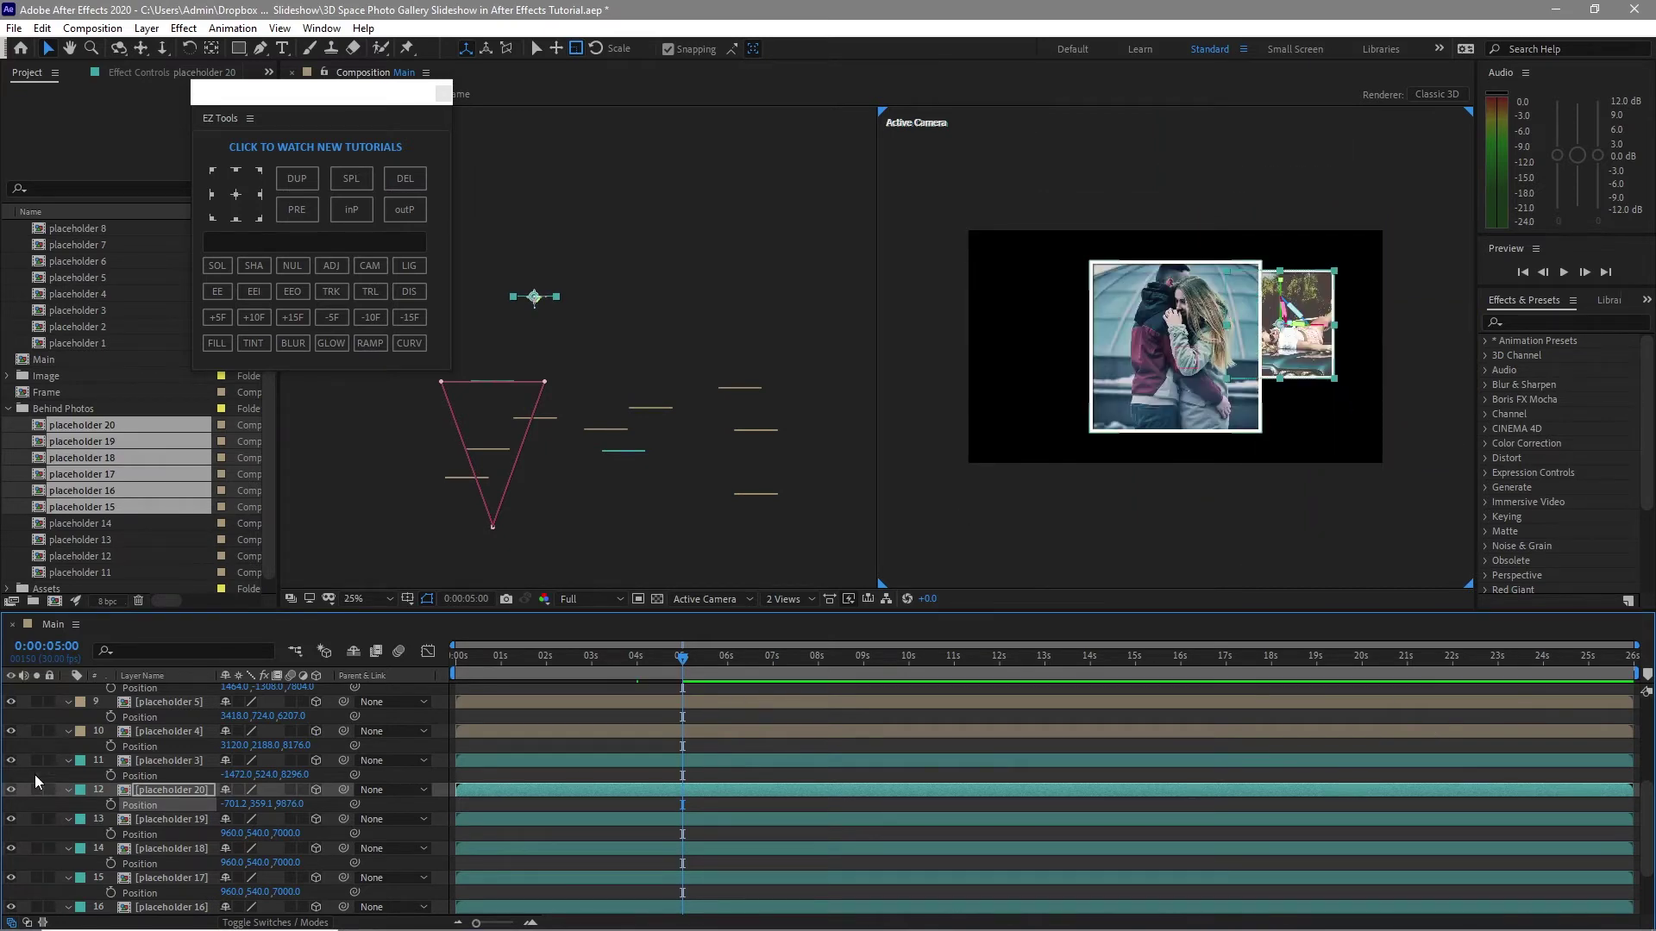
pyautogui.moveTo(289, 809); pyautogui.dragTo(1121, 820)
pyautogui.moveTo(233, 805); pyautogui.dragTo(717, 799)
pyautogui.moveTo(291, 805); pyautogui.dragTo(1238, 857)
pyautogui.moveTo(231, 805); pyautogui.dragTo(1016, 328)
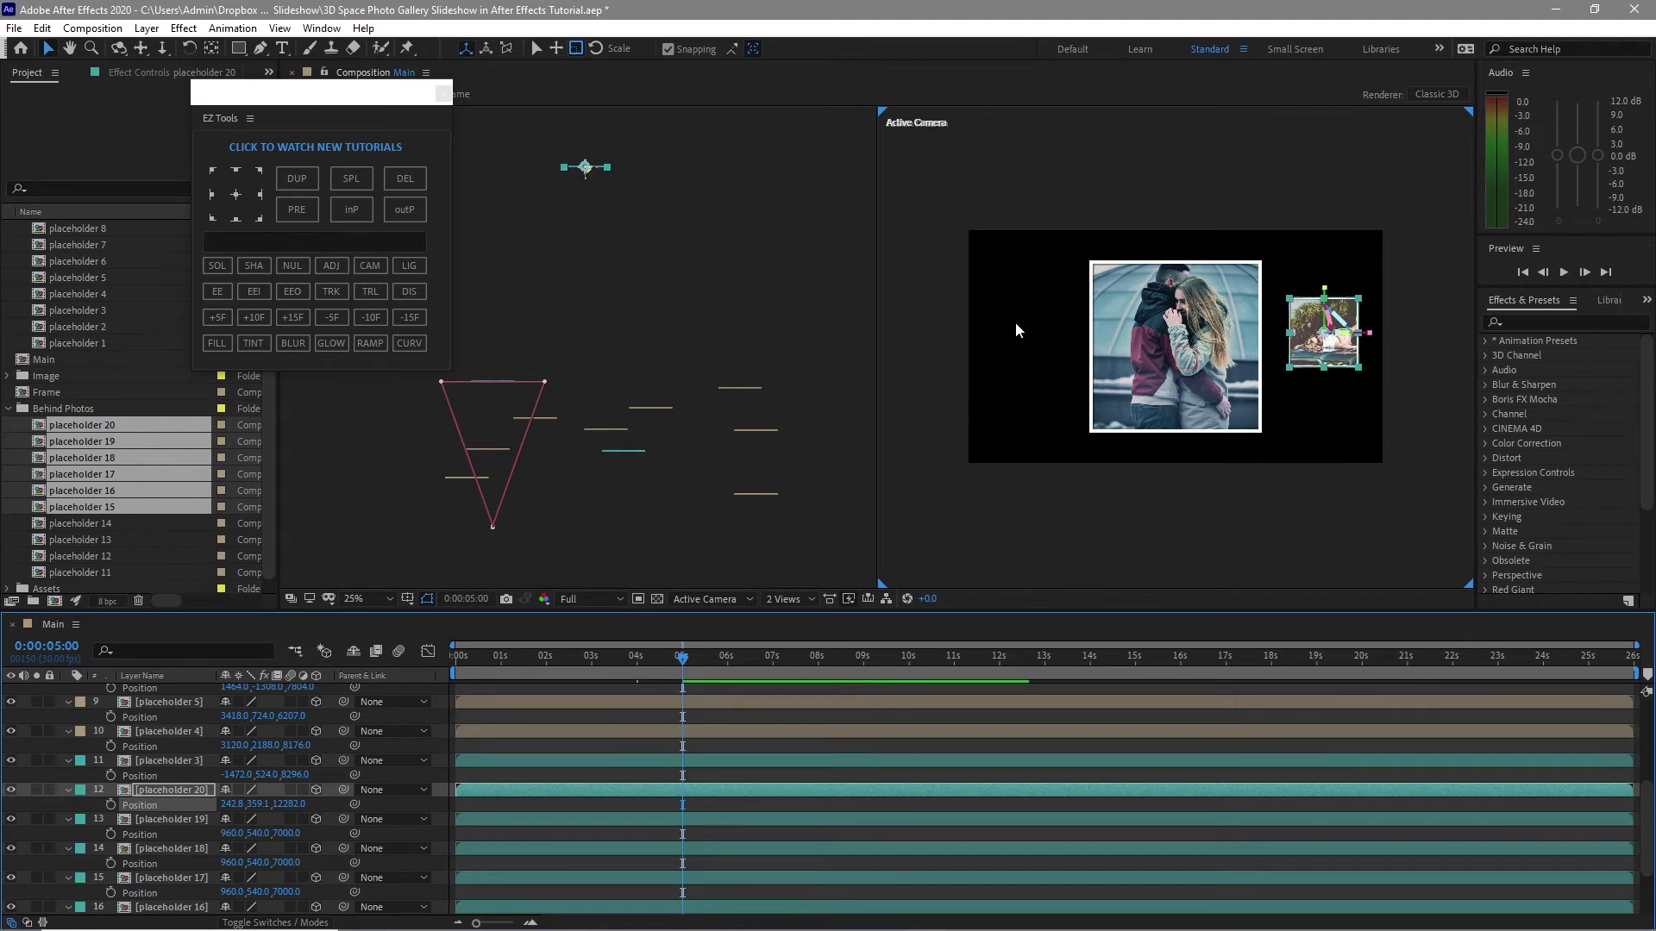
# Move placeholder 19 into the camera view behind placeholder 3, at about -1872, 924, 10982
pyautogui.press(',')
pyautogui.press(',')
pyautogui.click(1397, 356)
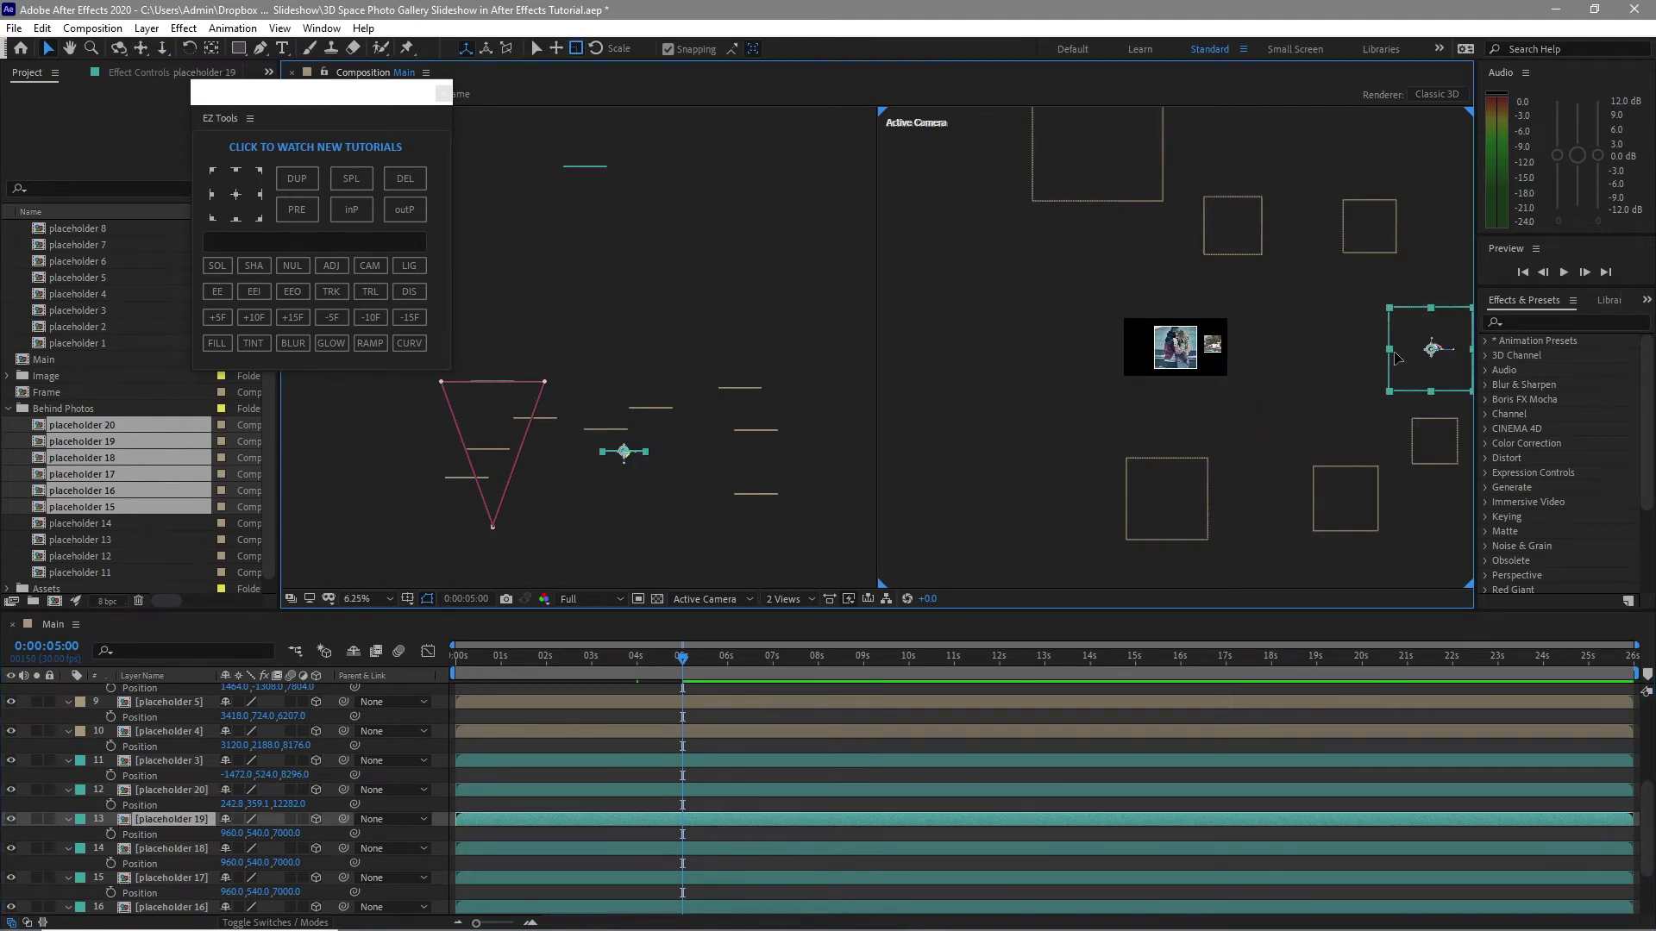
pyautogui.moveTo(1397, 357); pyautogui.dragTo(1100, 396)
pyautogui.press('.')
pyautogui.press('.')
pyautogui.moveTo(1074, 782); pyautogui.dragTo(1282, 813)
pyautogui.moveTo(292, 837); pyautogui.dragTo(1265, 795)
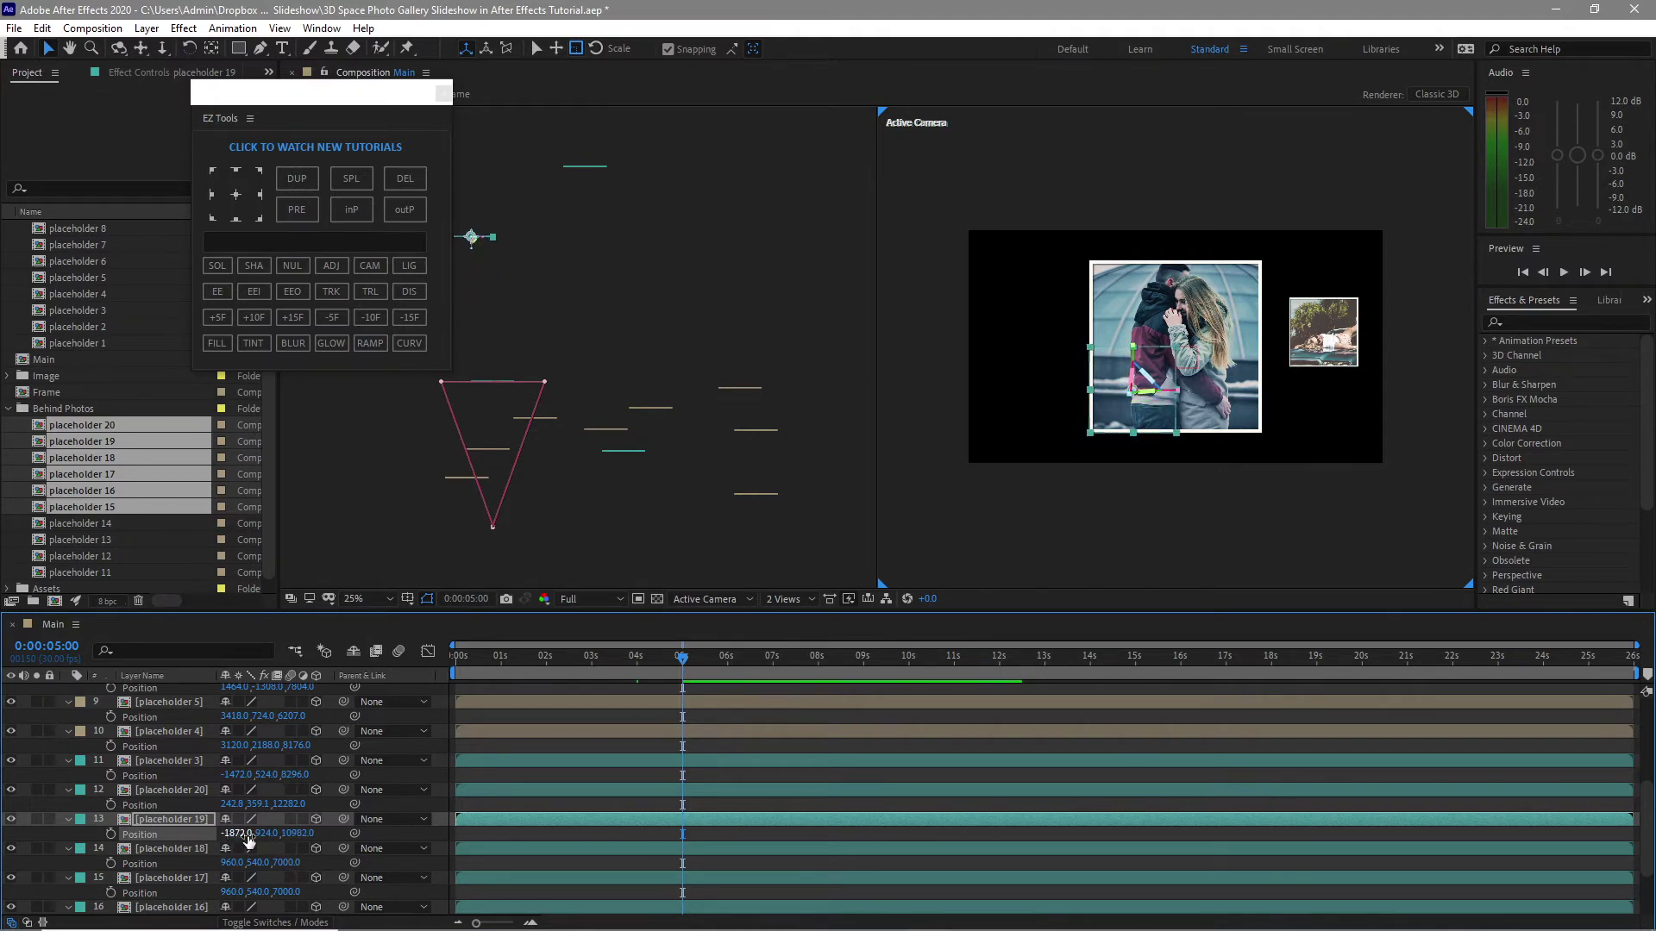
# Shift placeholder 19 left until it clears placeholder 3, to a Position X of about -2691
pyautogui.moveTo(232, 838); pyautogui.dragTo(5, 849)
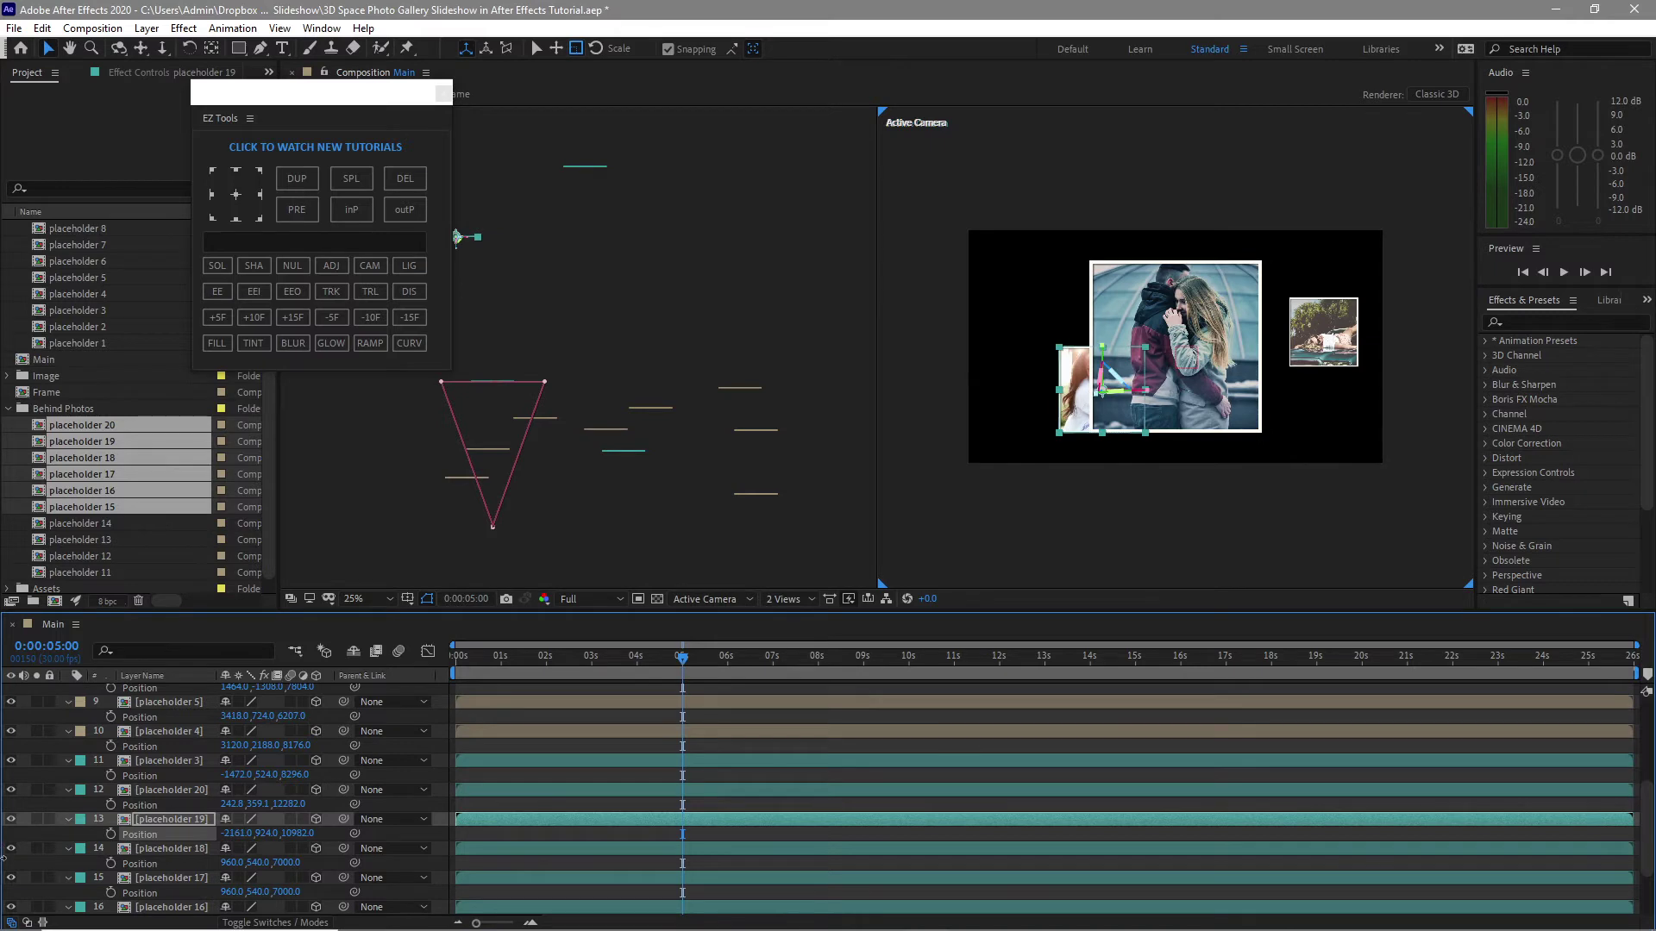
pyautogui.moveTo(235, 835); pyautogui.dragTo(73, 839)
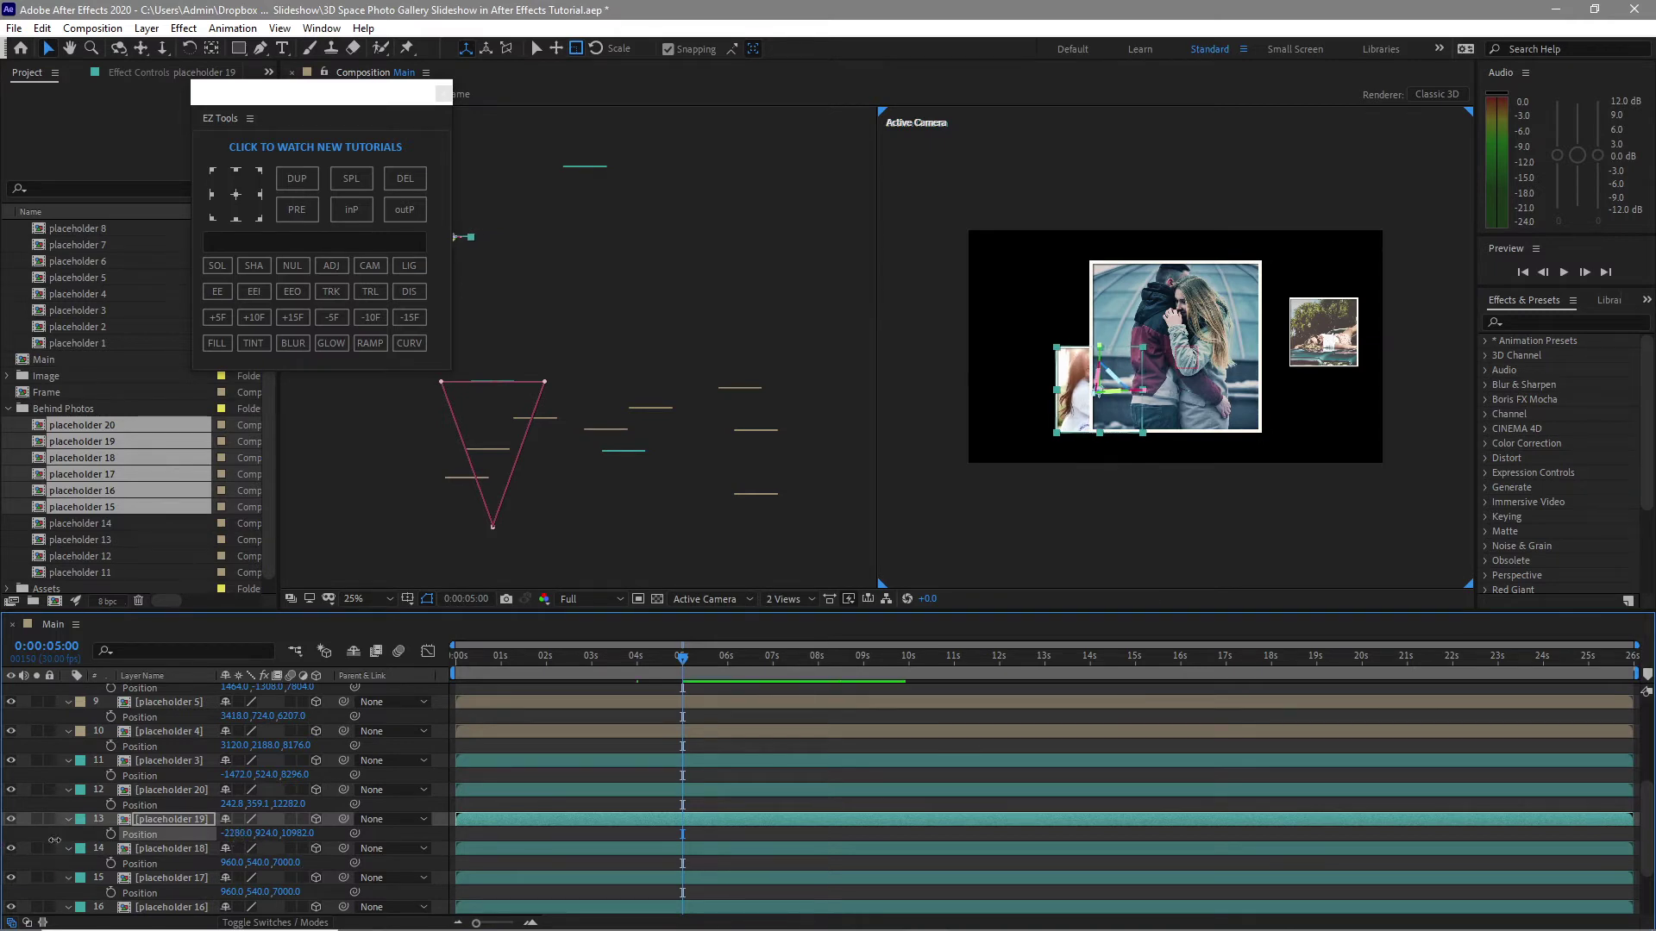
pyautogui.moveTo(240, 835); pyautogui.dragTo(67, 848)
pyautogui.moveTo(238, 834); pyautogui.dragTo(168, 845)
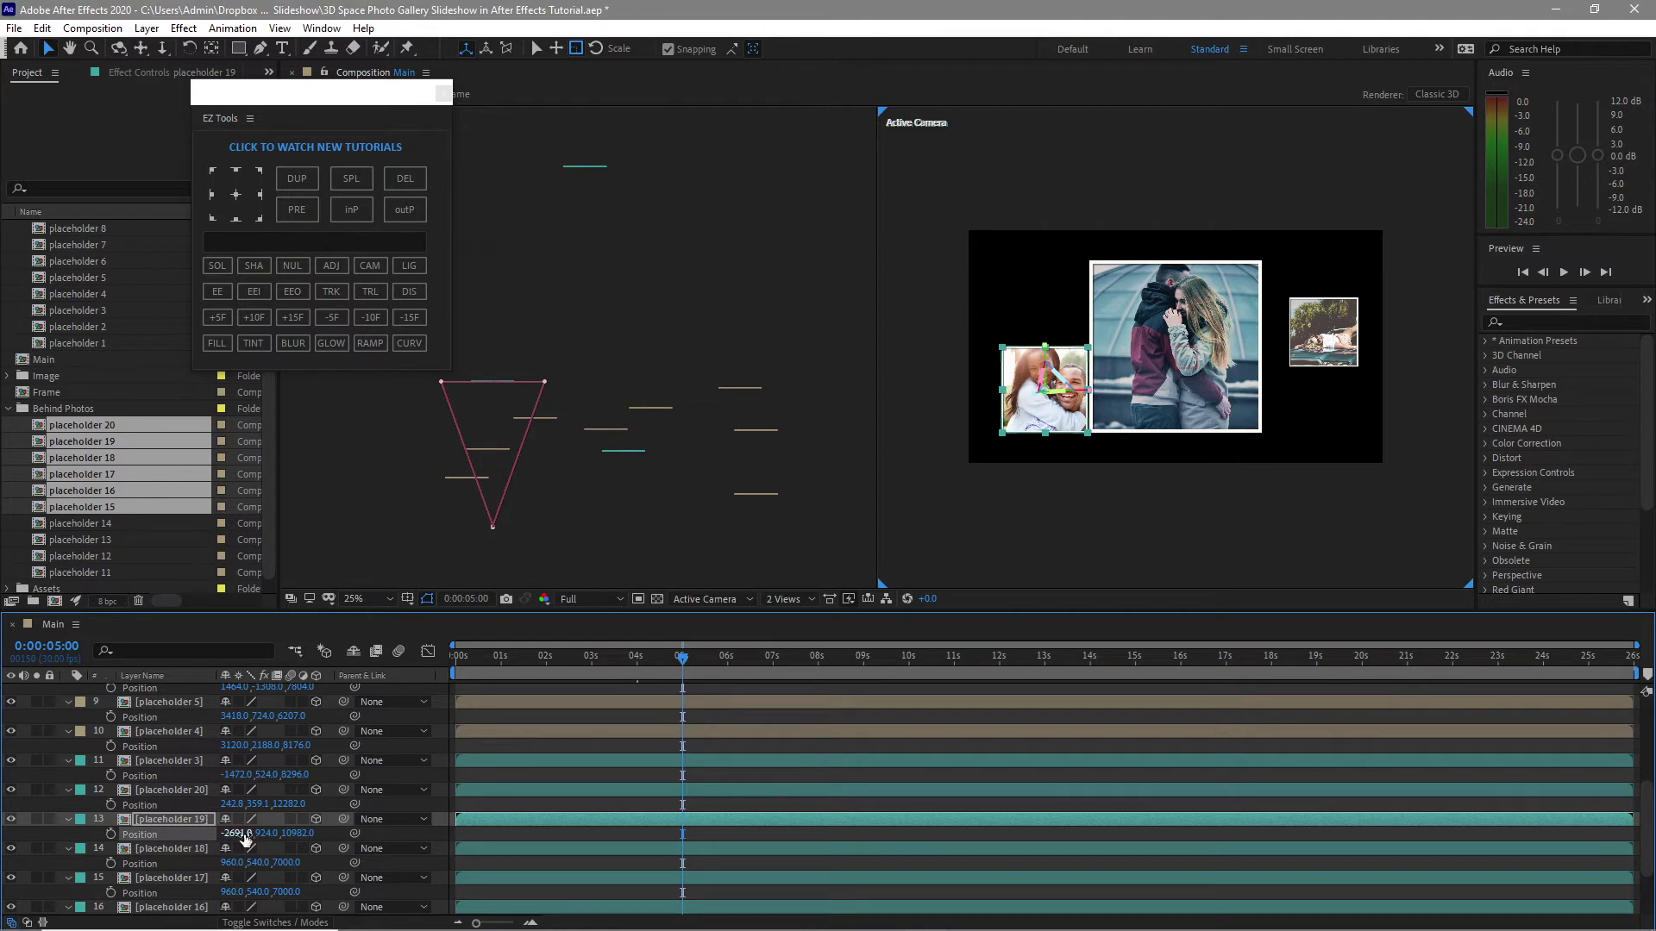
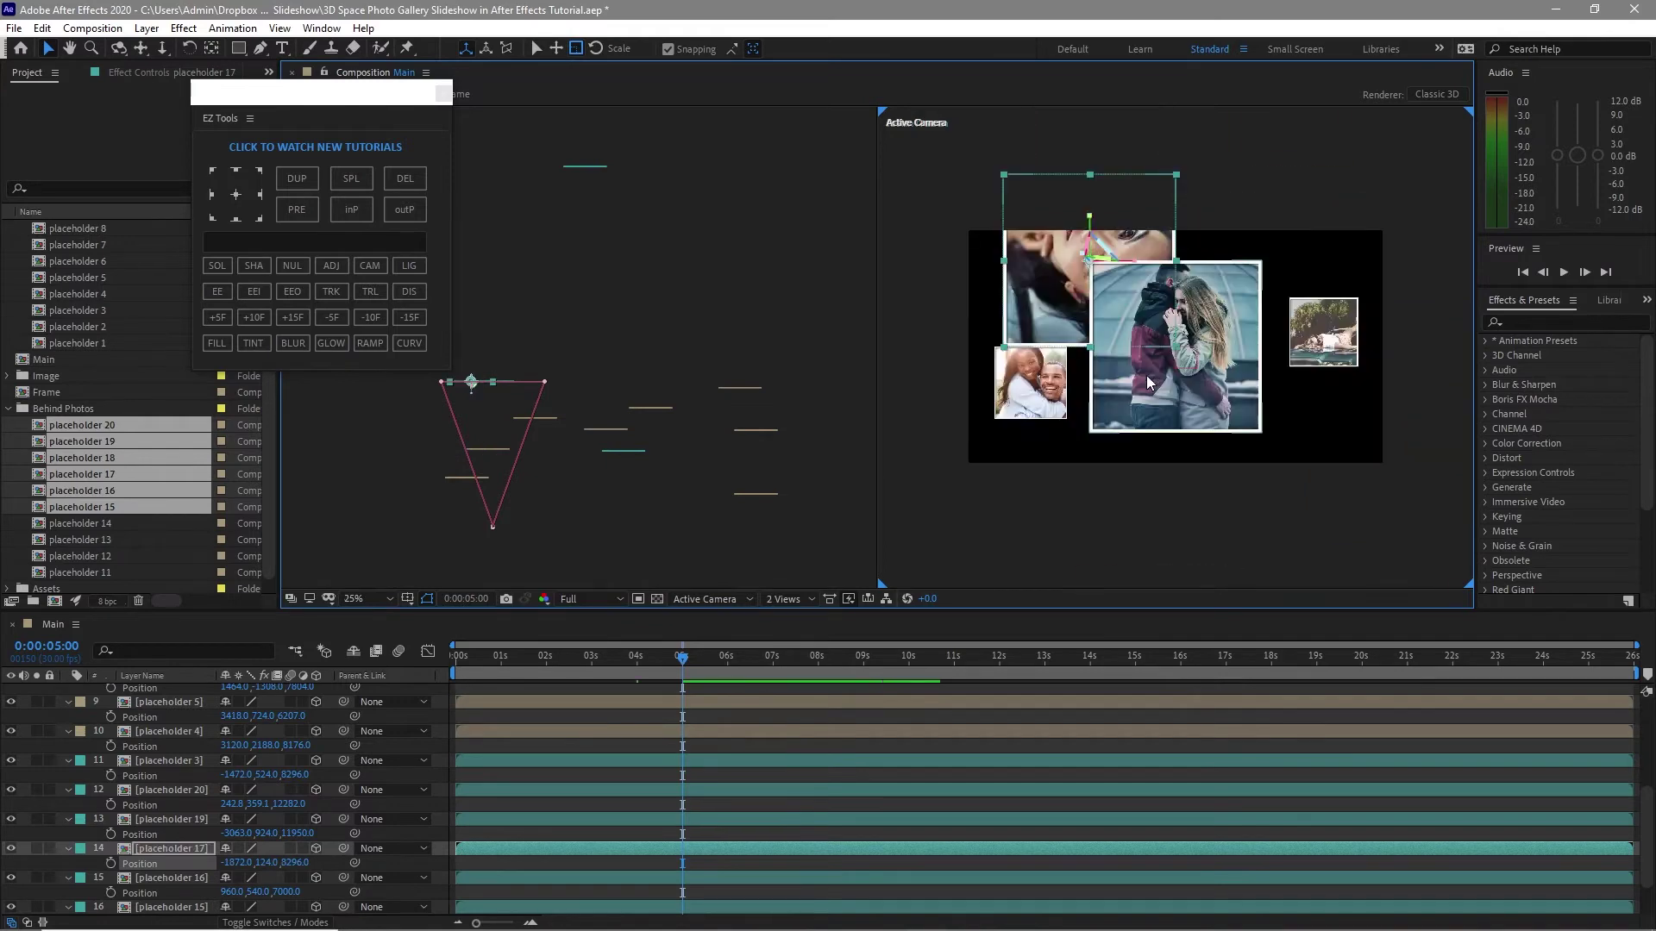
# Bring placeholder 15 to the upper right of the camera view and push placeholder 17 back to about -2935, -407, 12905
pyautogui.moveTo(1420, 365); pyautogui.dragTo(1220, 297)
pyautogui.scroll(4, 1220, 298)
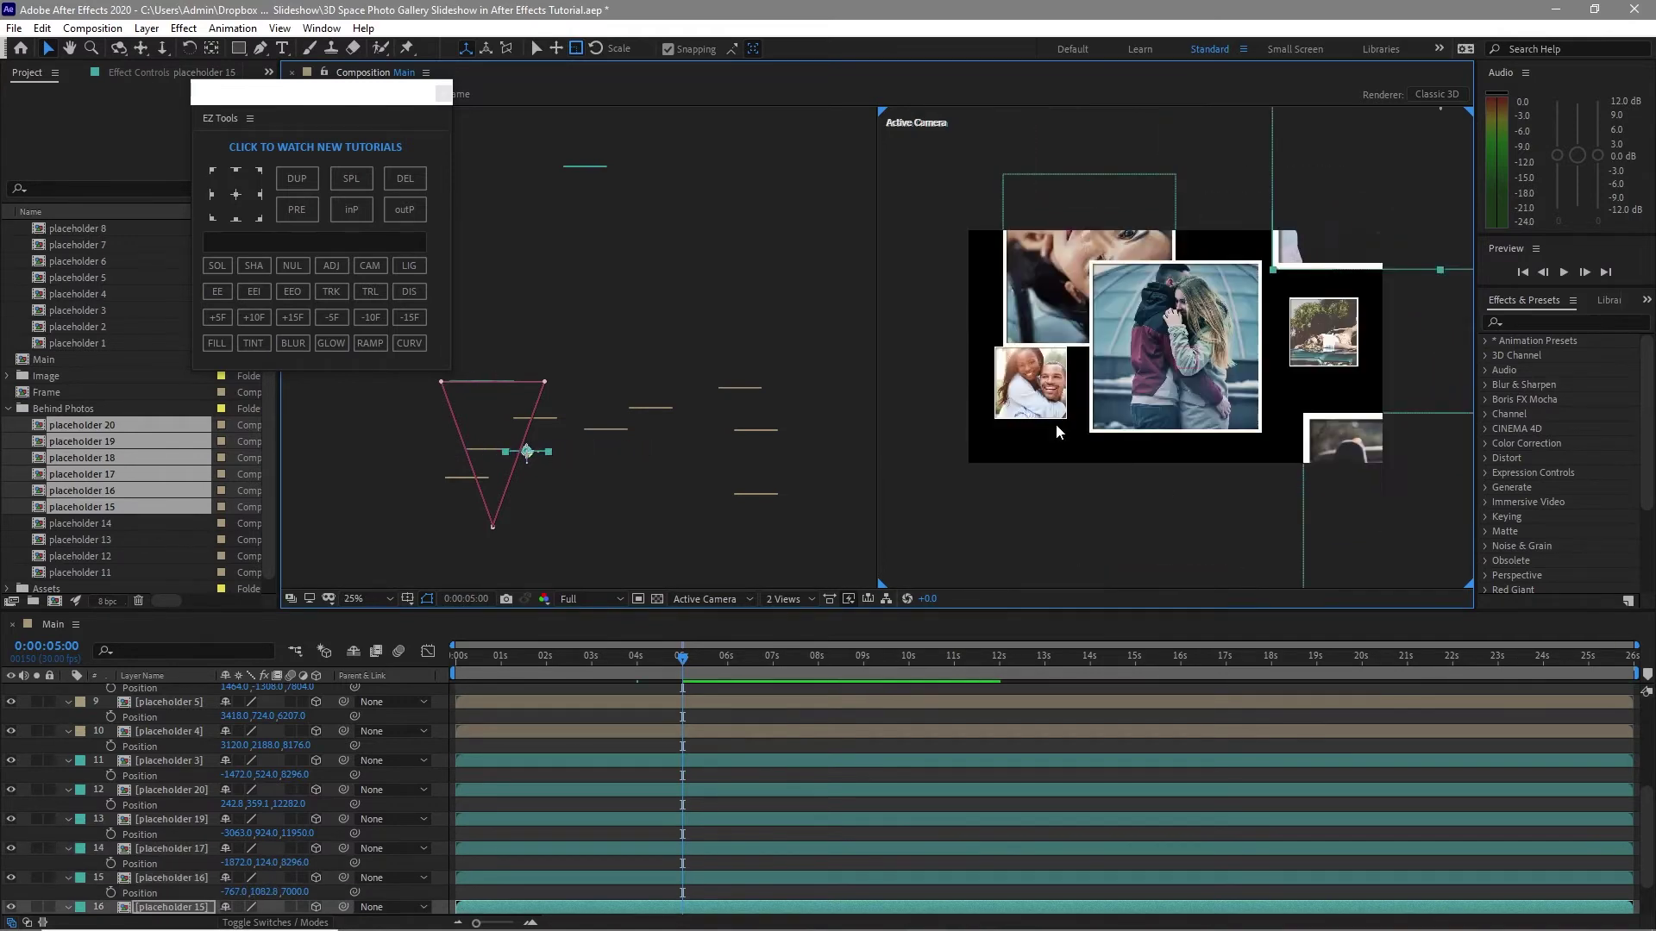
pyautogui.moveTo(293, 862); pyautogui.dragTo(1271, 806)
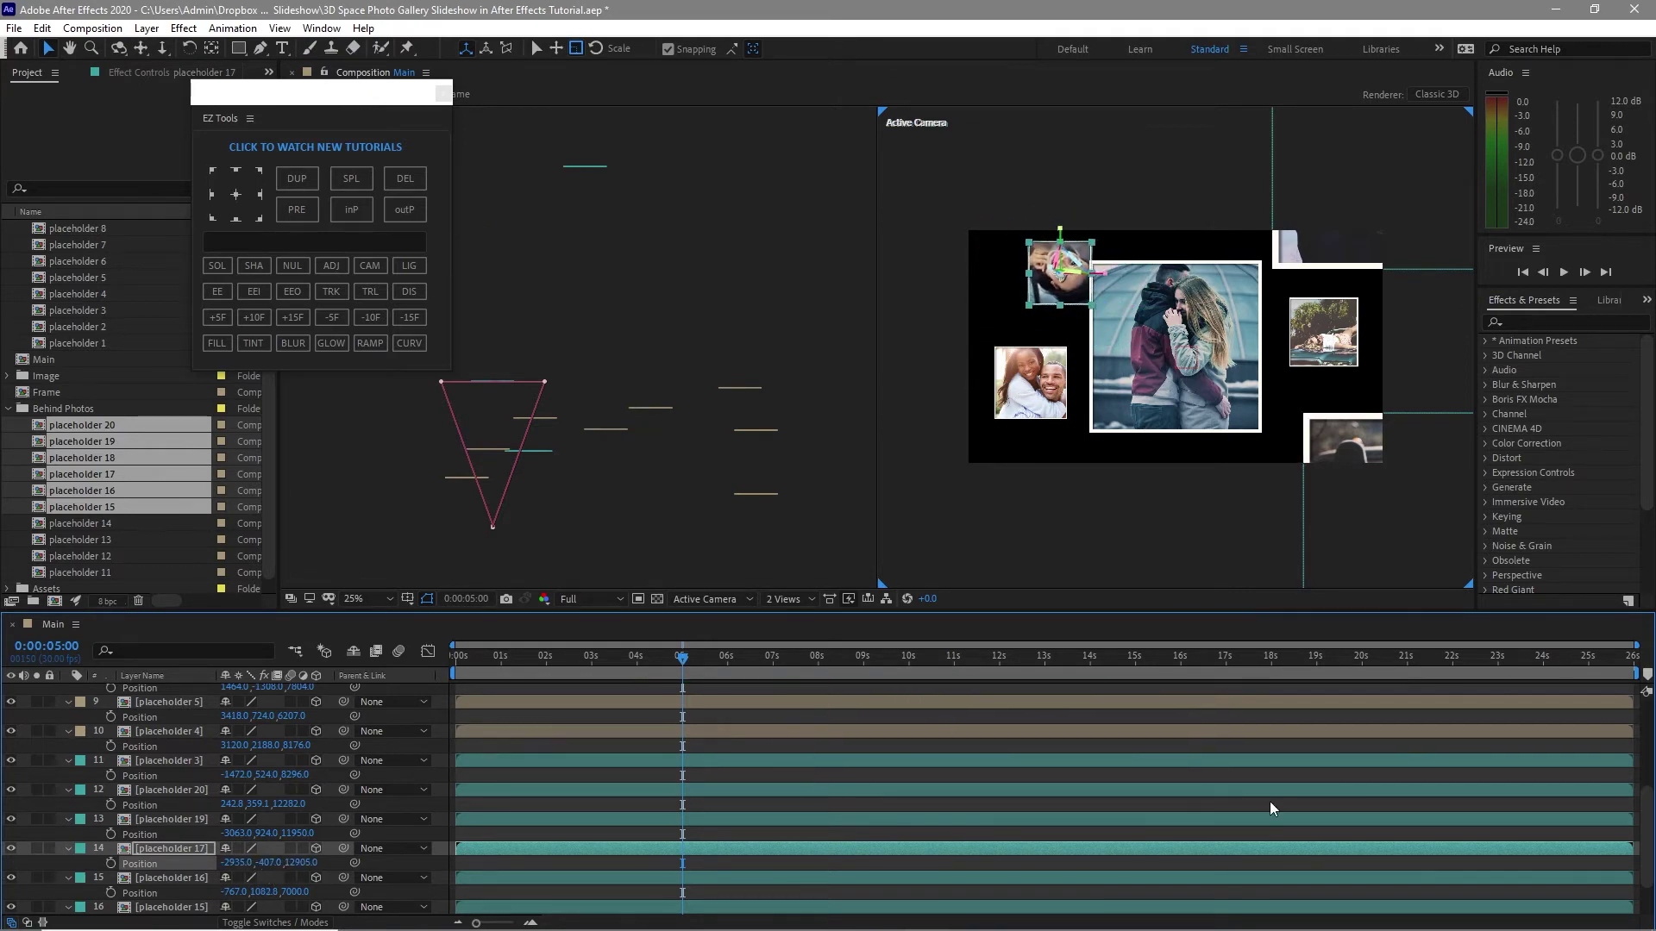
# Push placeholder 15 back to about -841, -193, 11455 and placeholder 16 to about -45, 1306, 11870
pyautogui.click(129, 908)
pyautogui.scroll(-1, 129, 862)
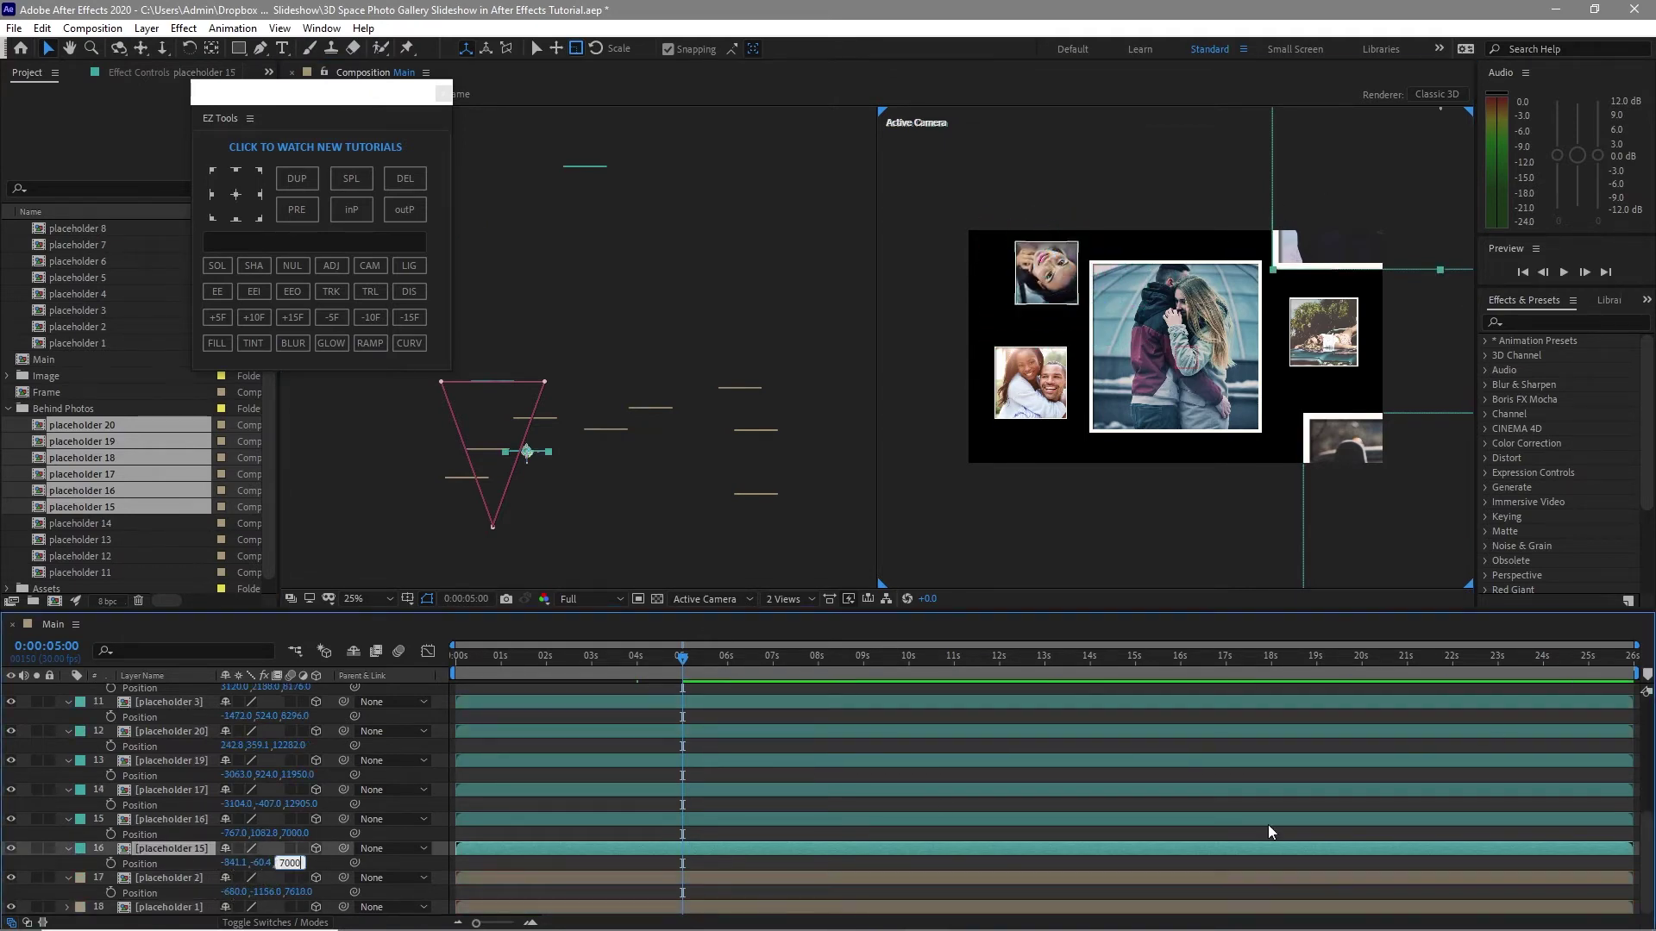
pyautogui.moveTo(289, 863); pyautogui.dragTo(552, 855)
pyautogui.hotkey('ctrl', 'Up')
pyautogui.moveTo(295, 832); pyautogui.dragTo(551, 826)
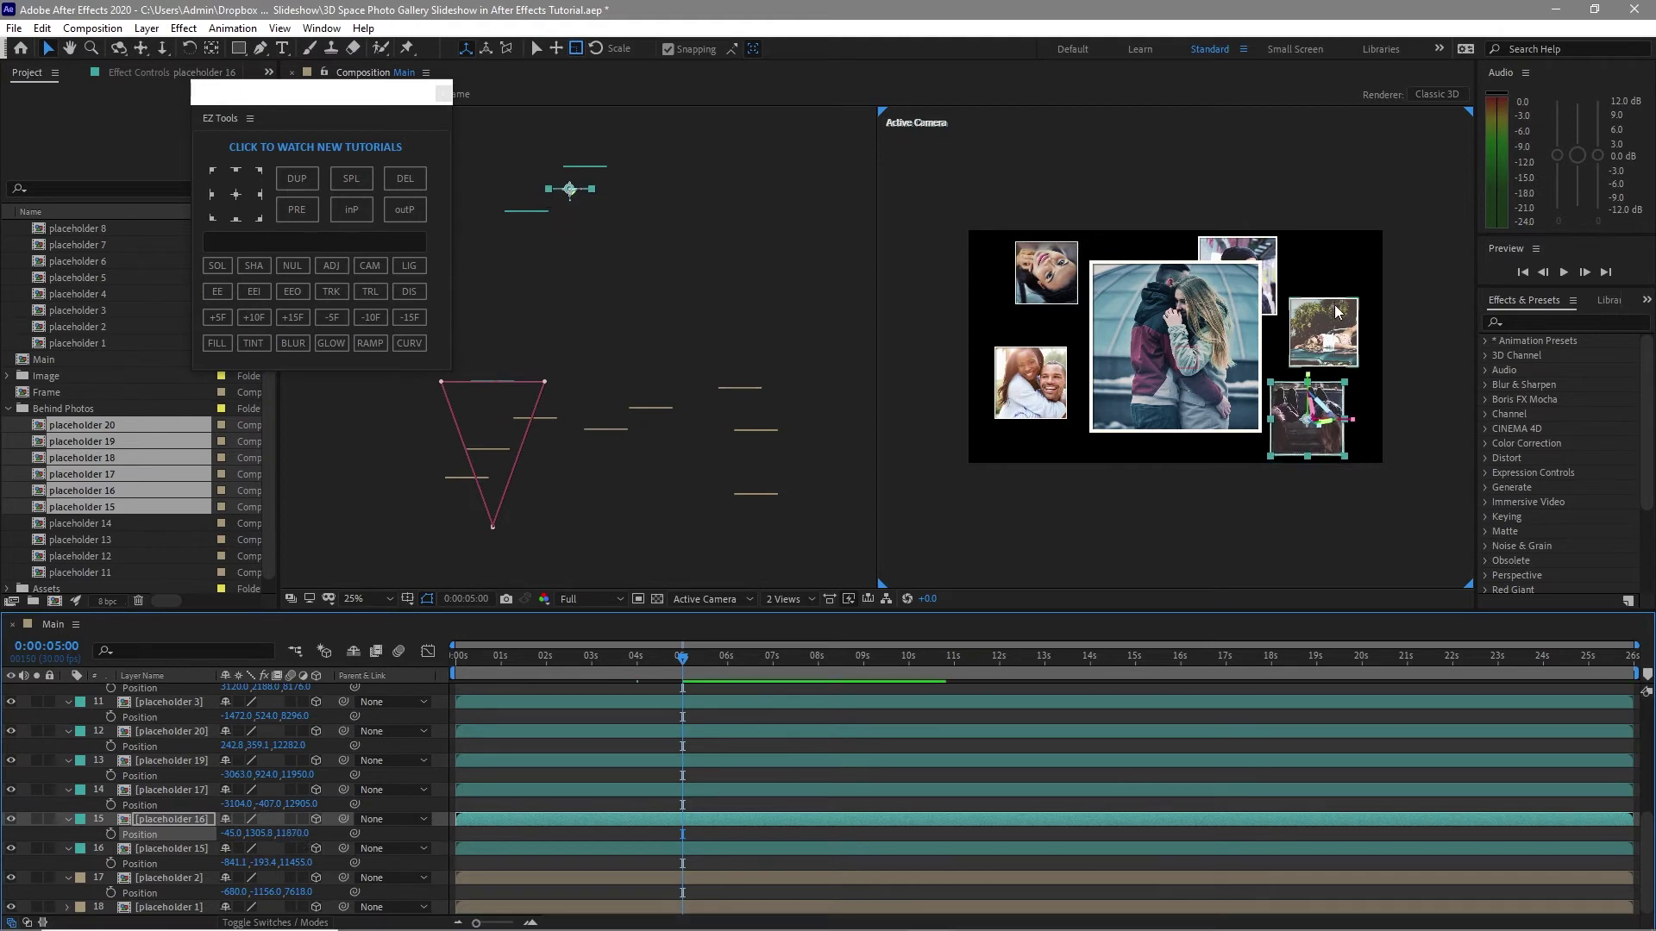
# Nudge placeholder 20 slightly up and to the right in the camera view, then deselect it
pyautogui.click(1324, 332)
pyautogui.moveTo(1323, 332); pyautogui.dragTo(1333, 324)
pyautogui.click(890, 567)
# Select Null 4's Position keyframe at 0:00:05:00 and advance the current time 40 frames to 0:00:06:10
pyautogui.click(679, 702)
pyautogui.click(682, 702)
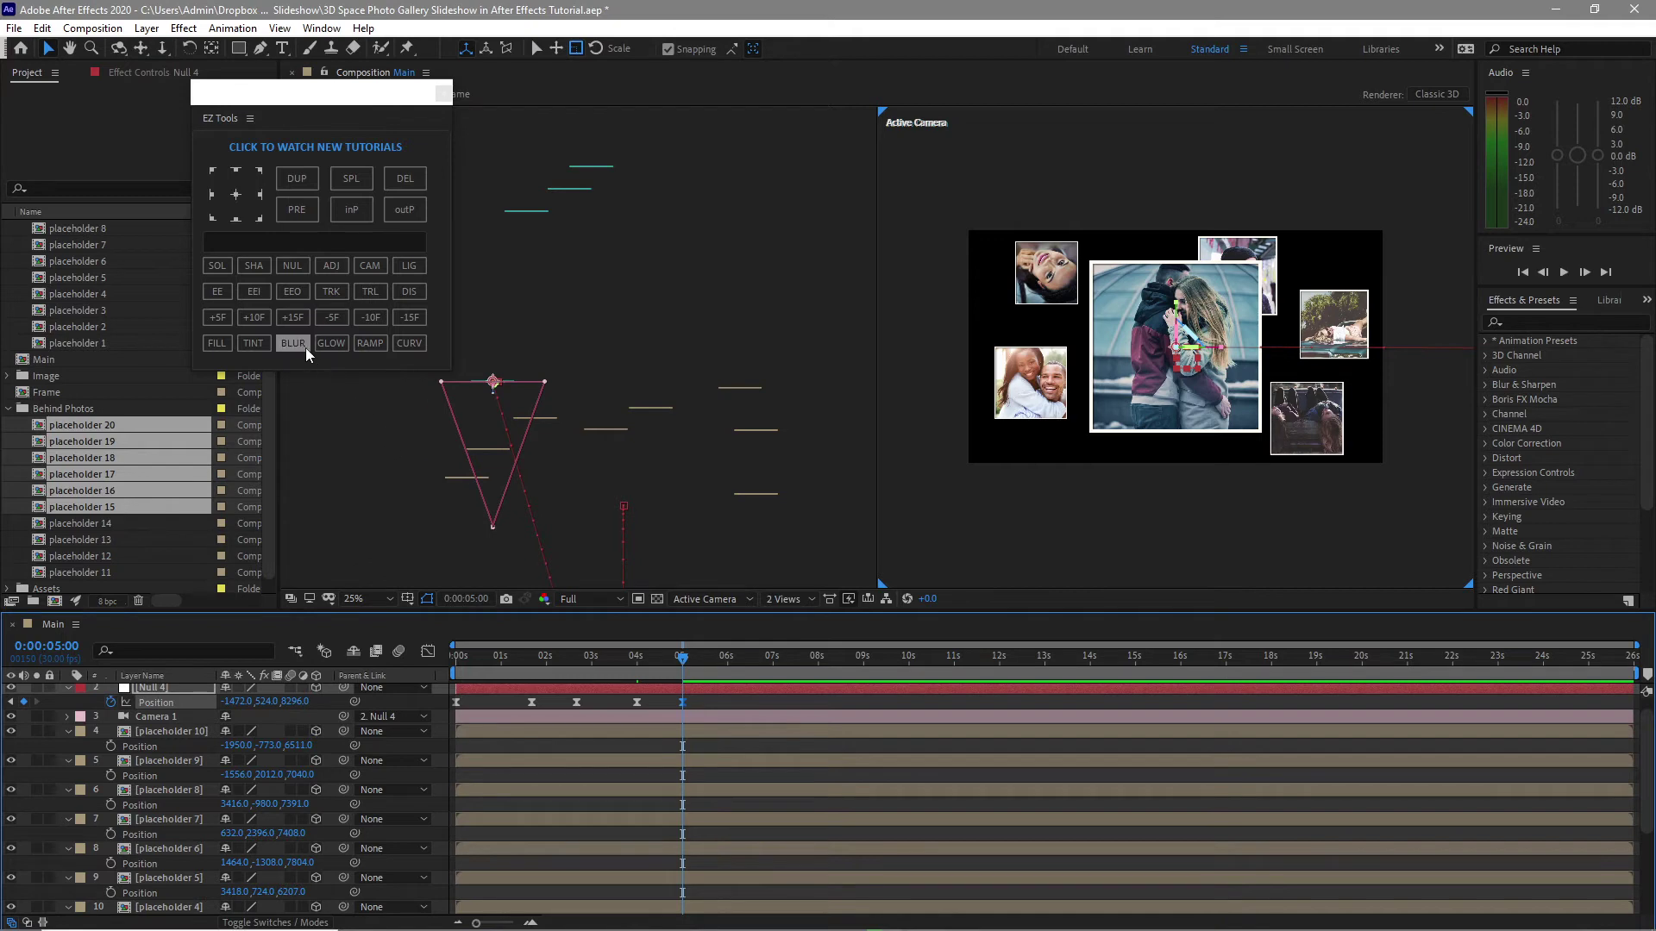
pyautogui.click(252, 319)
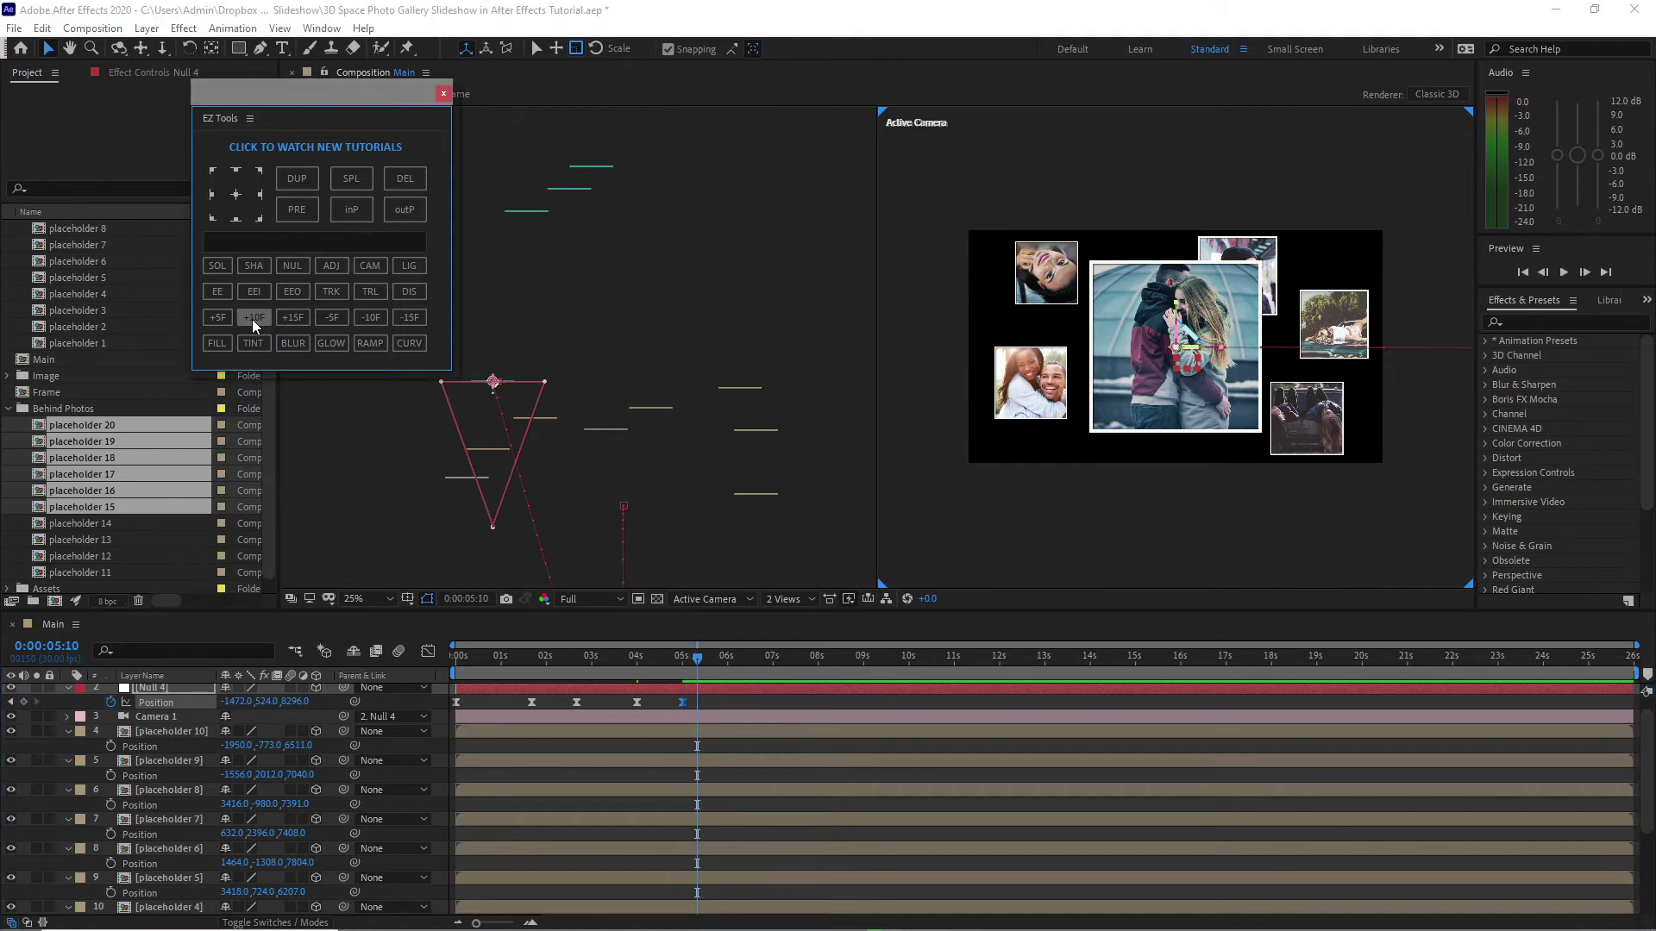
pyautogui.click(252, 319)
pyautogui.click(252, 319)
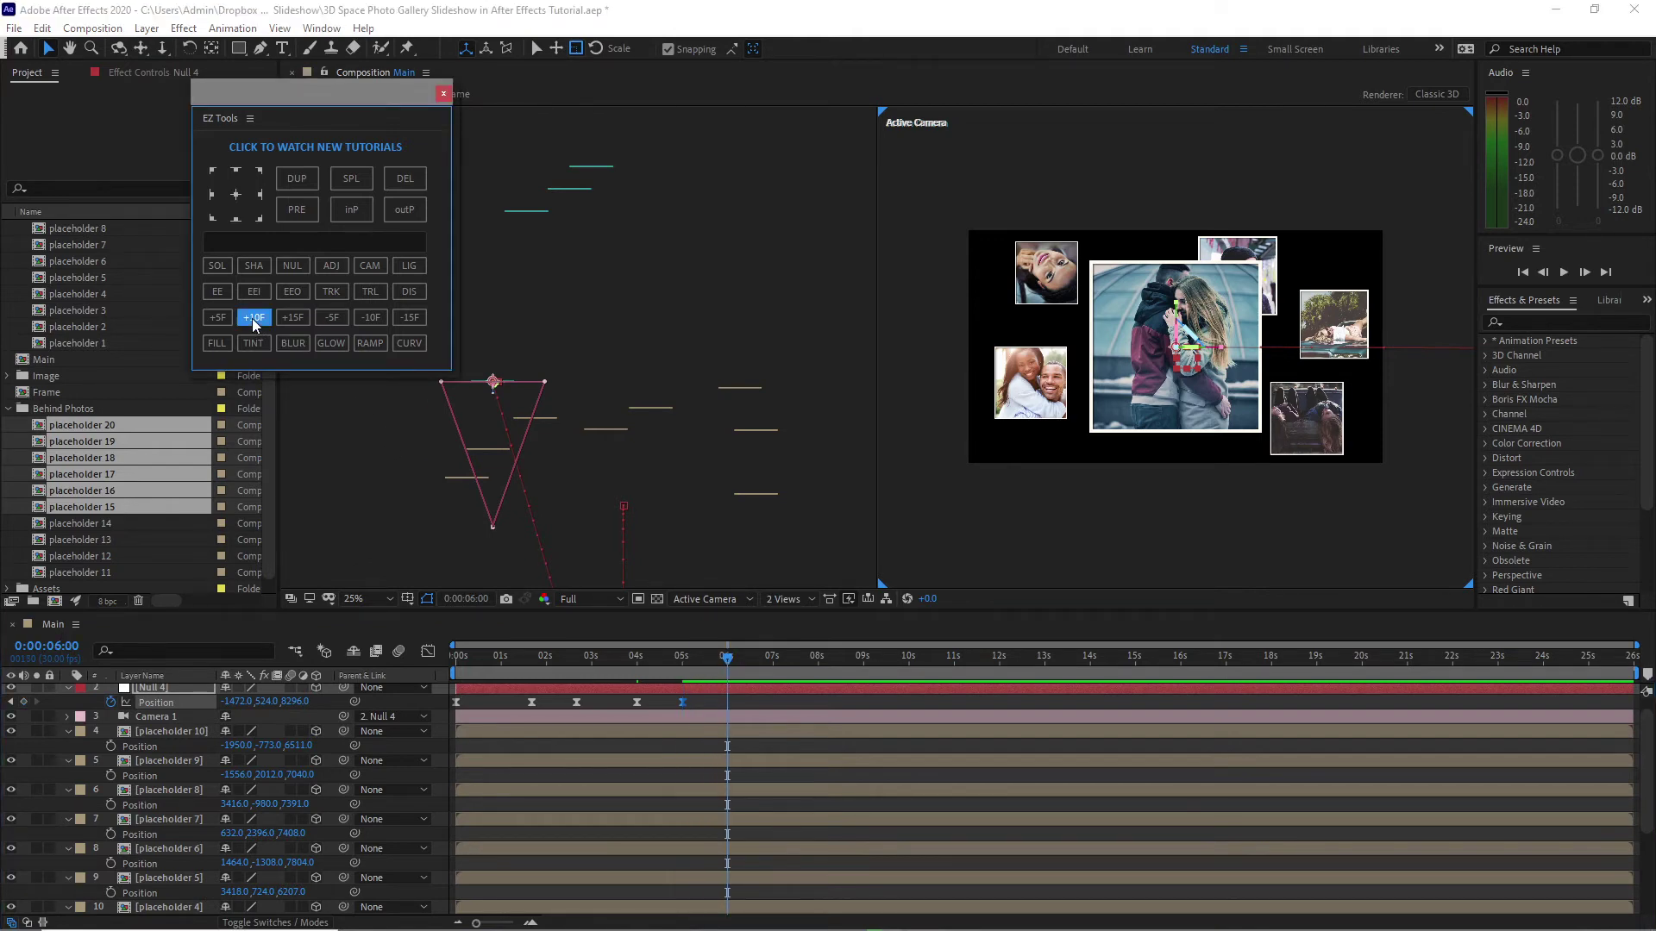
pyautogui.click(251, 319)
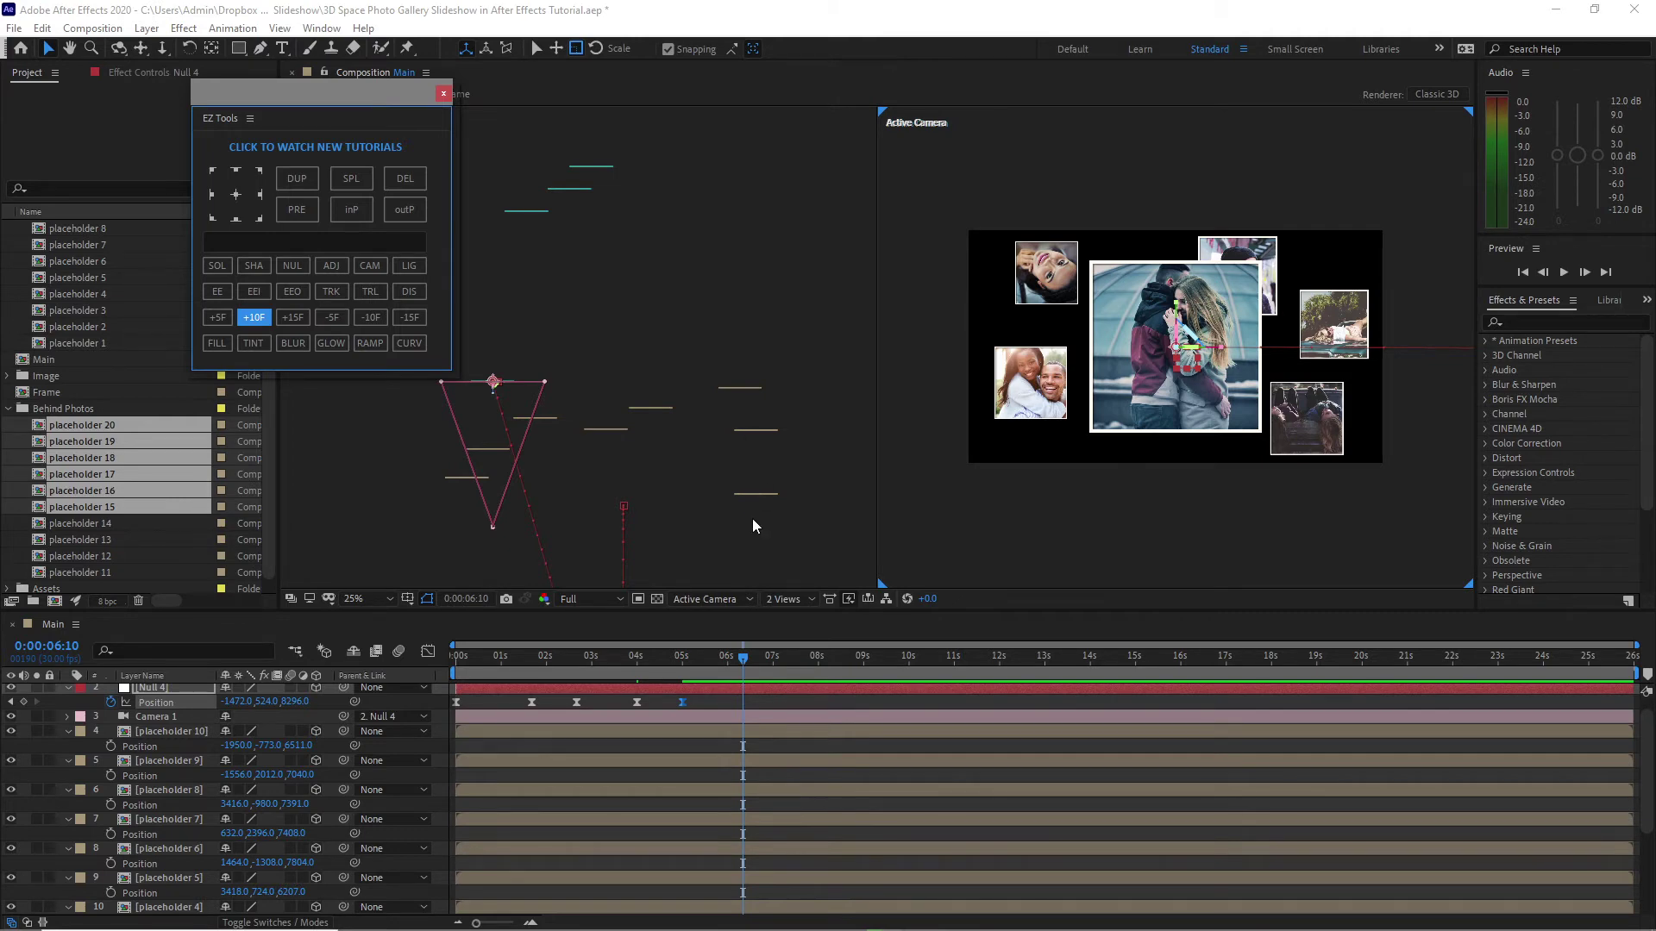
# Select the placeholder 5 layer in the top view and change its label colour to Pink
pyautogui.click(754, 493)
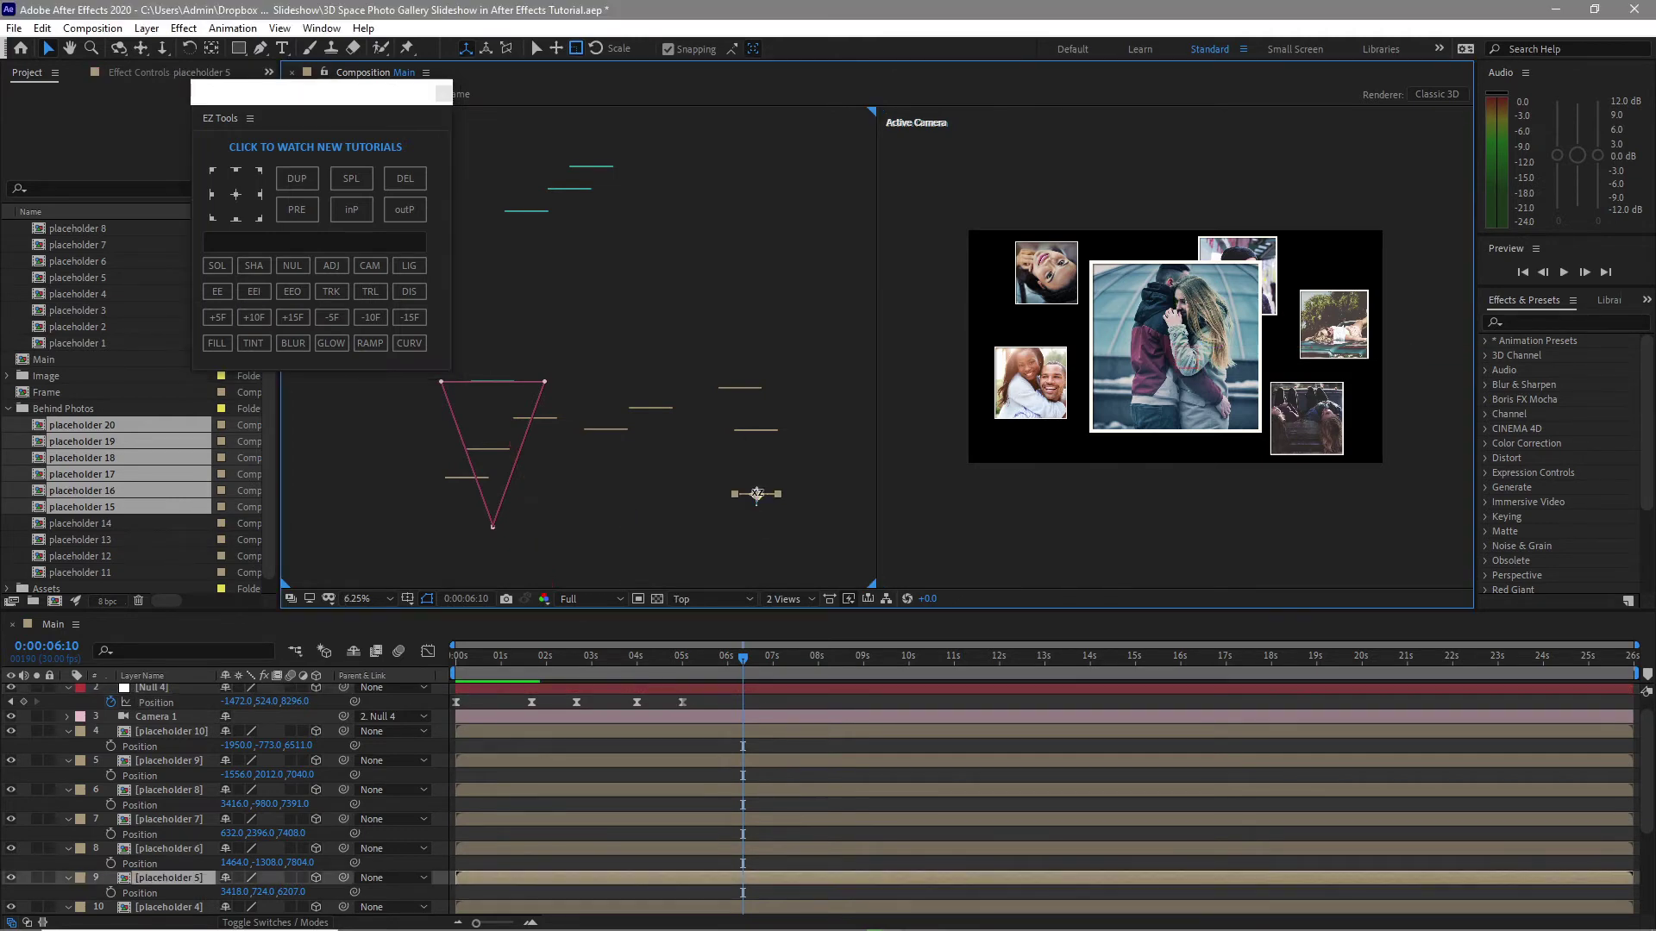
pyautogui.click(90, 863)
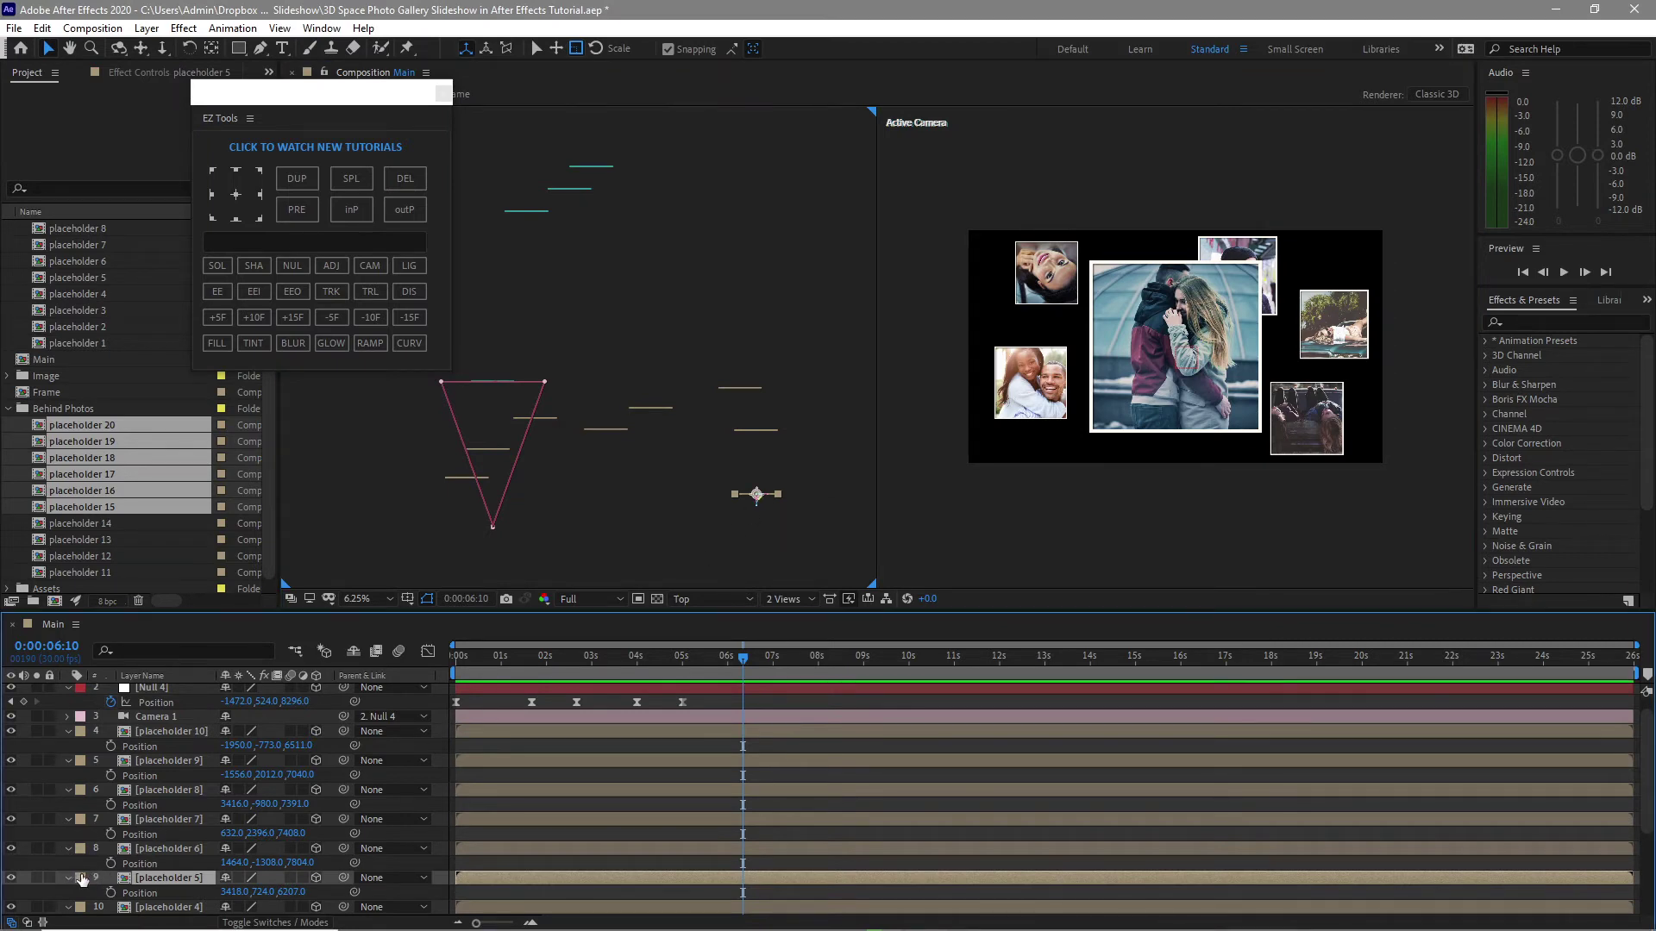
pyautogui.click(82, 879)
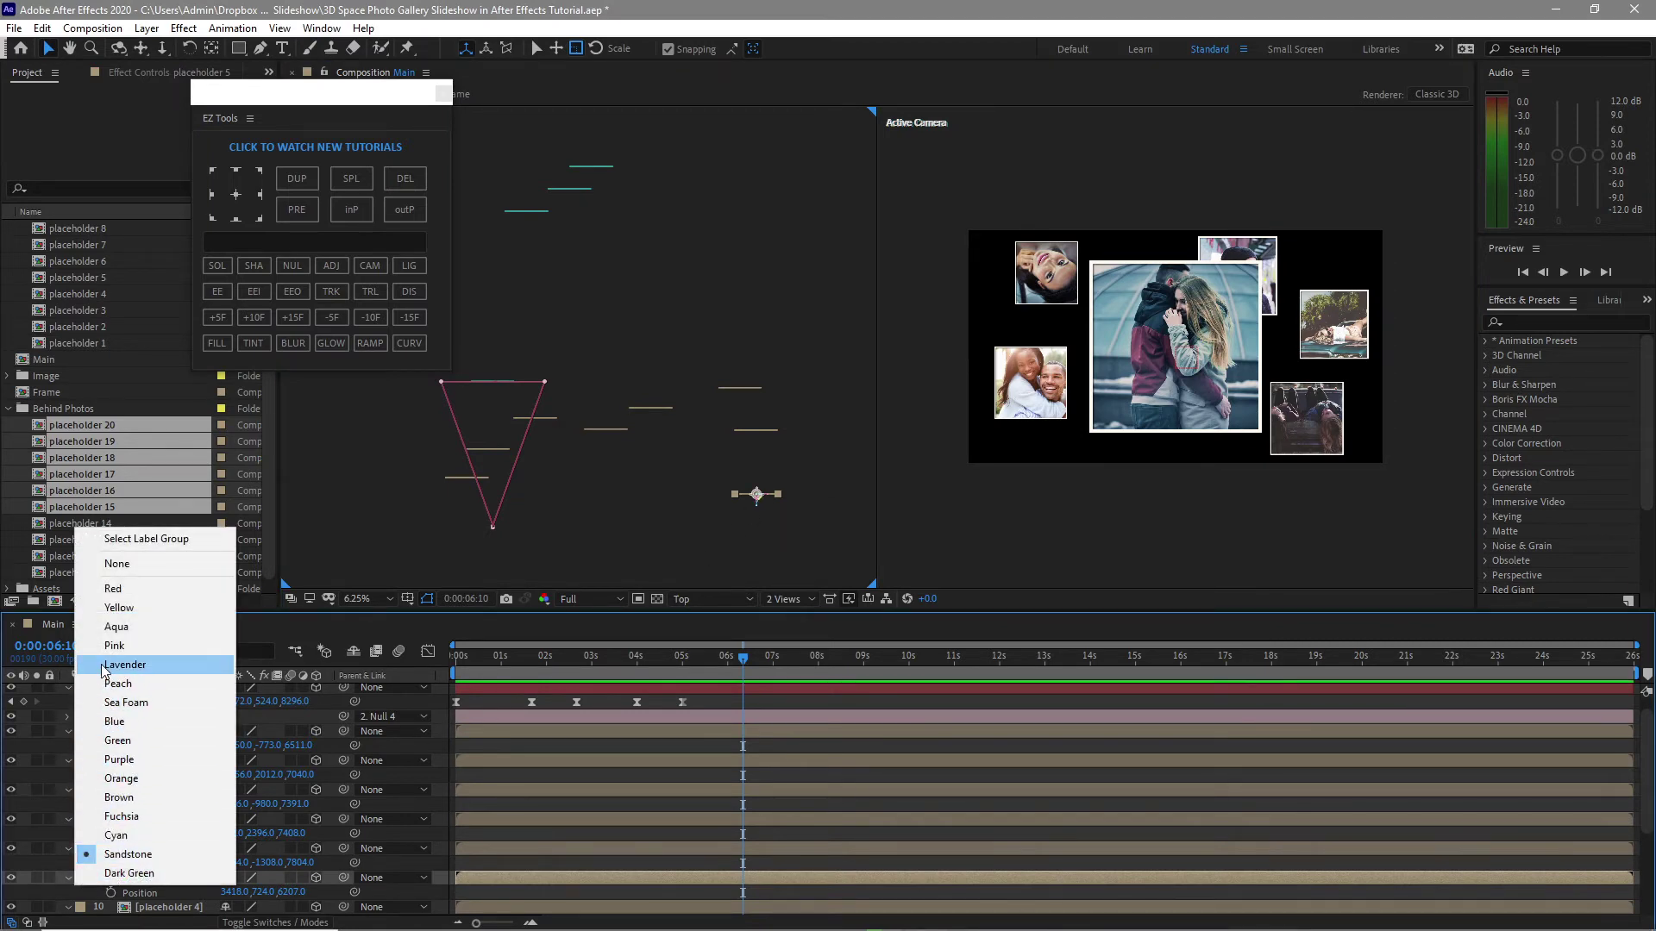
pyautogui.click(126, 664)
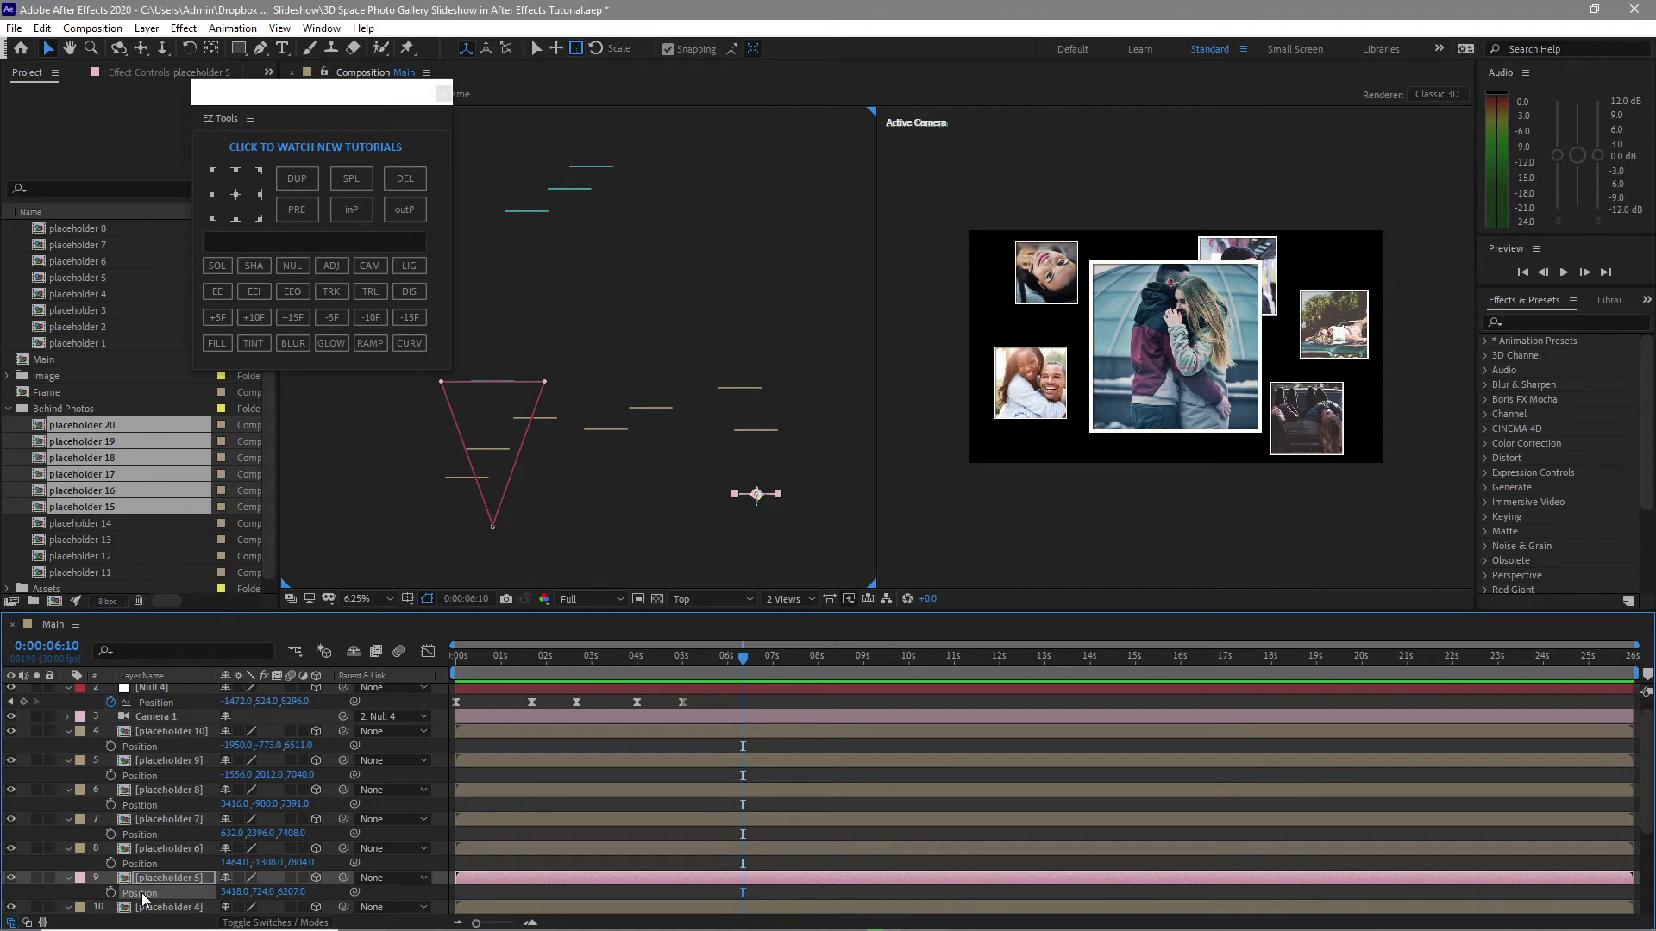
# Copy placeholder 5's Position and paste it into Null 4's Position at 0:00:06:10
pyautogui.moveTo(250, 927)
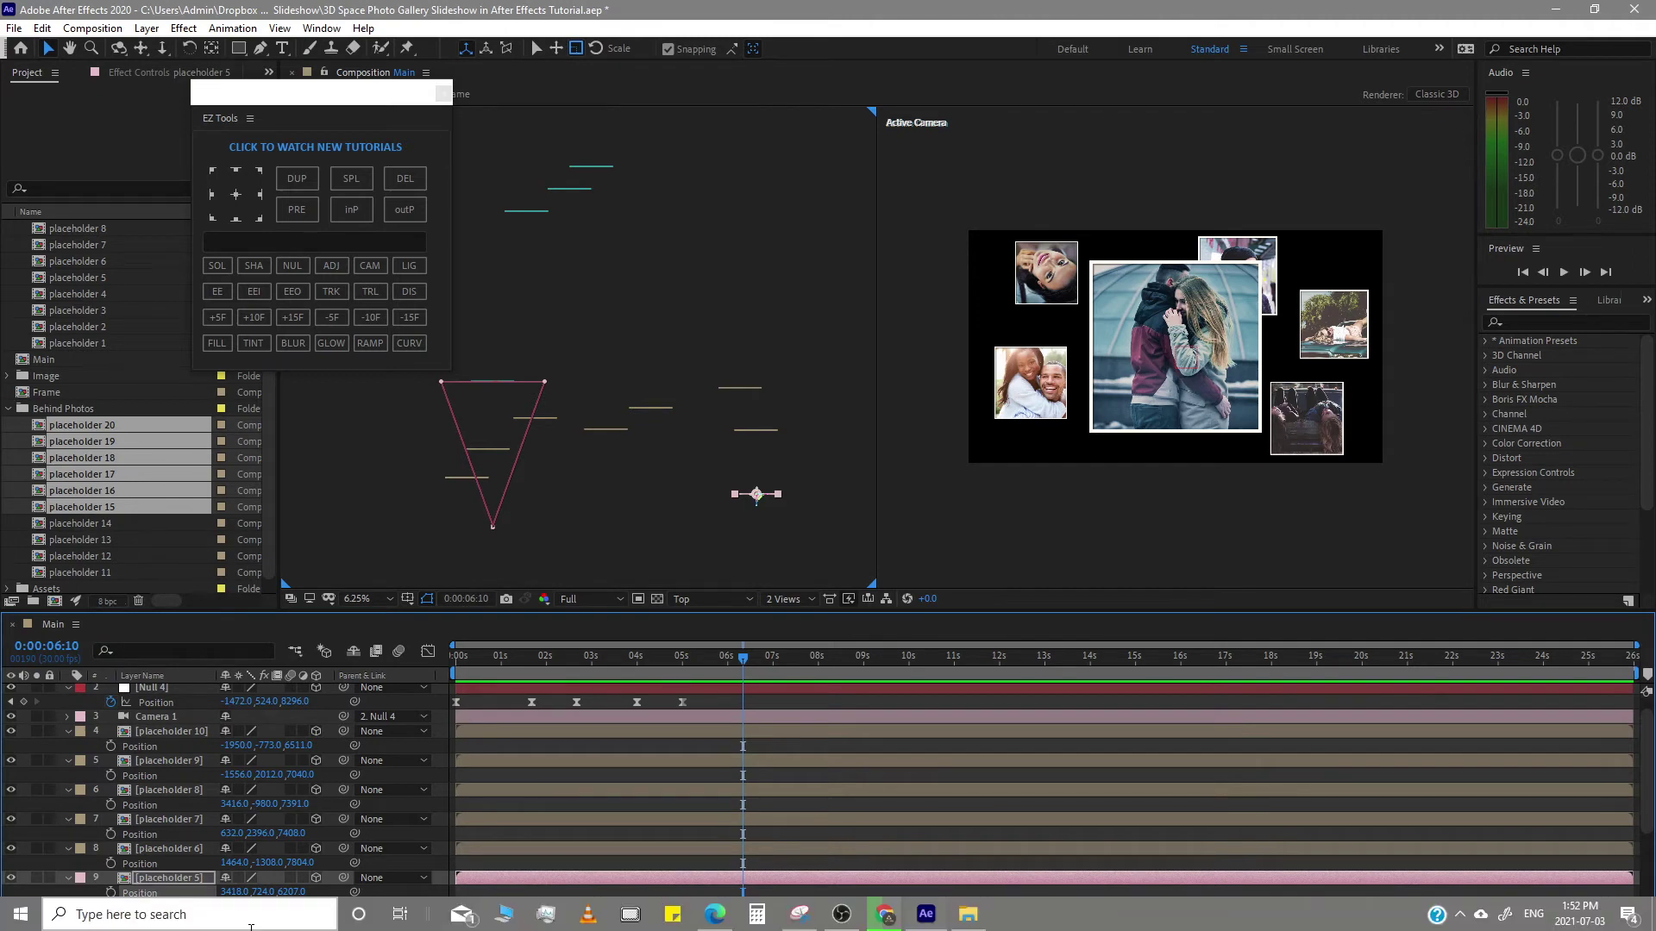
pyautogui.hotkey('ctrl', 'f')
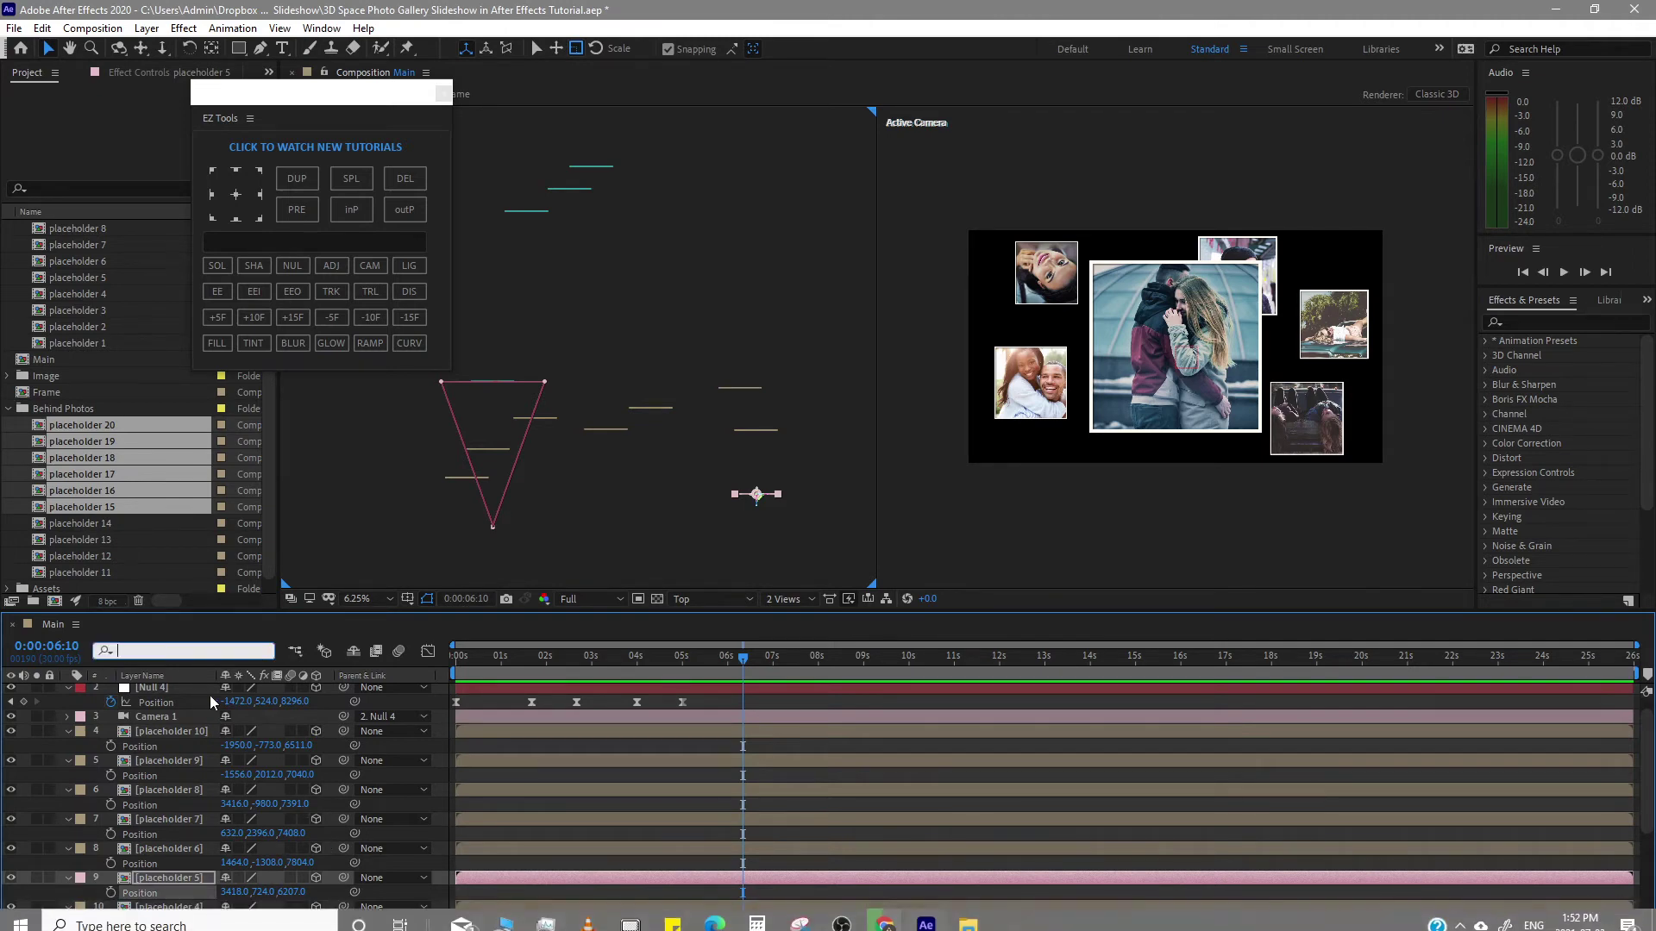
pyautogui.click(159, 702)
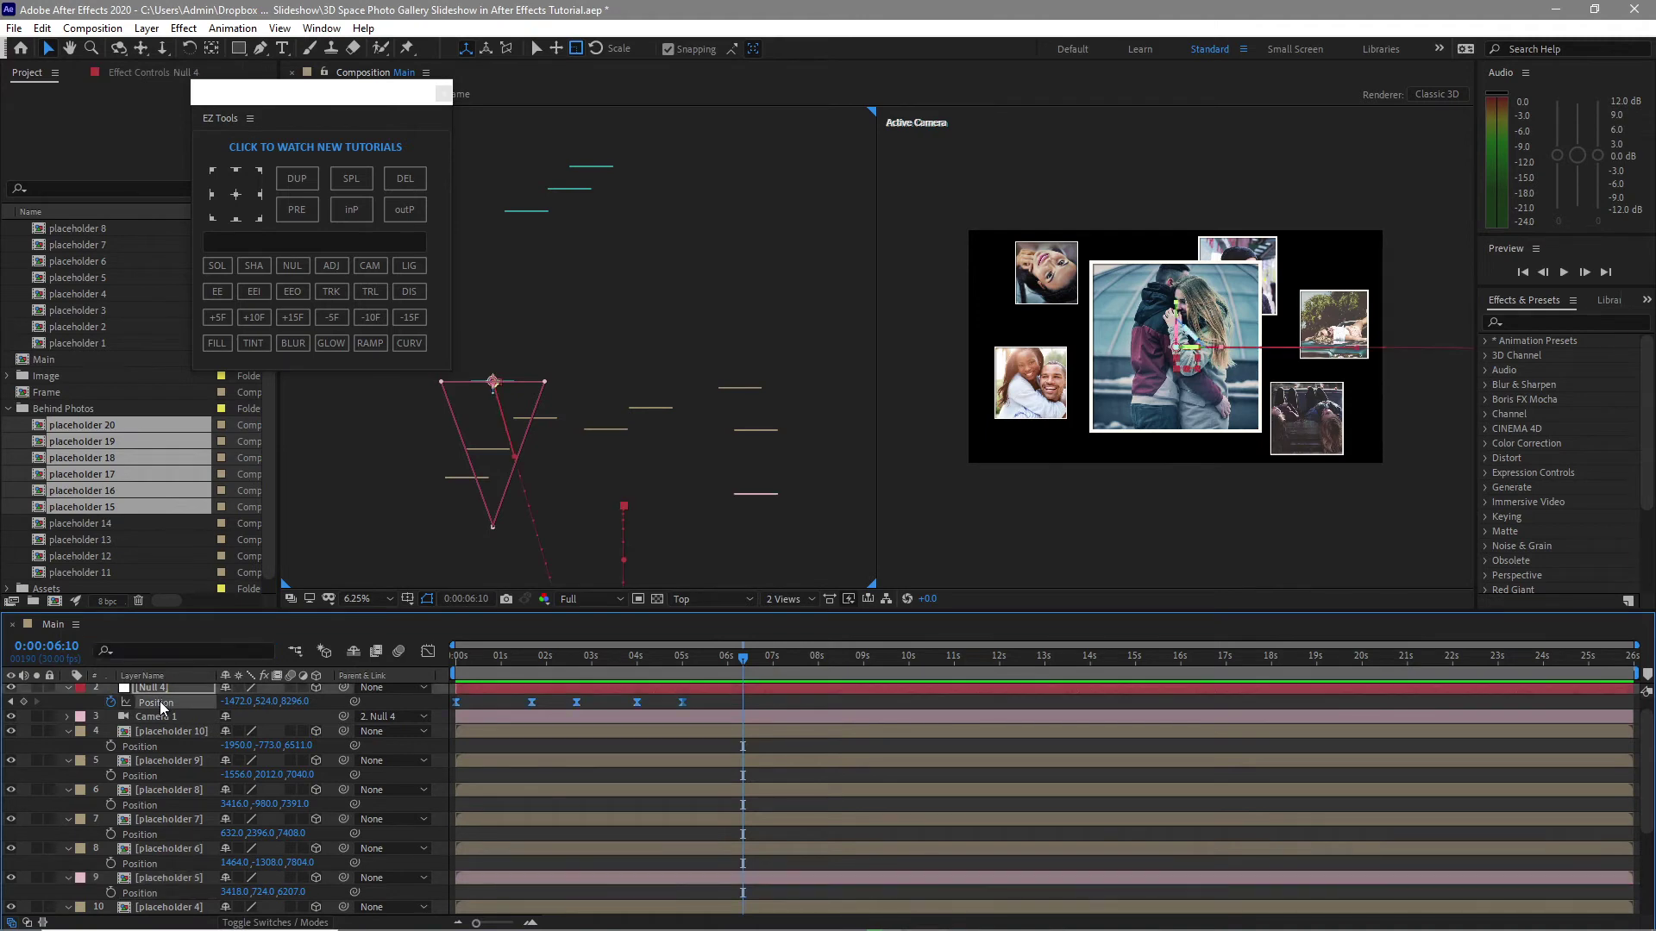
pyautogui.hotkey('ctrl', 'v')
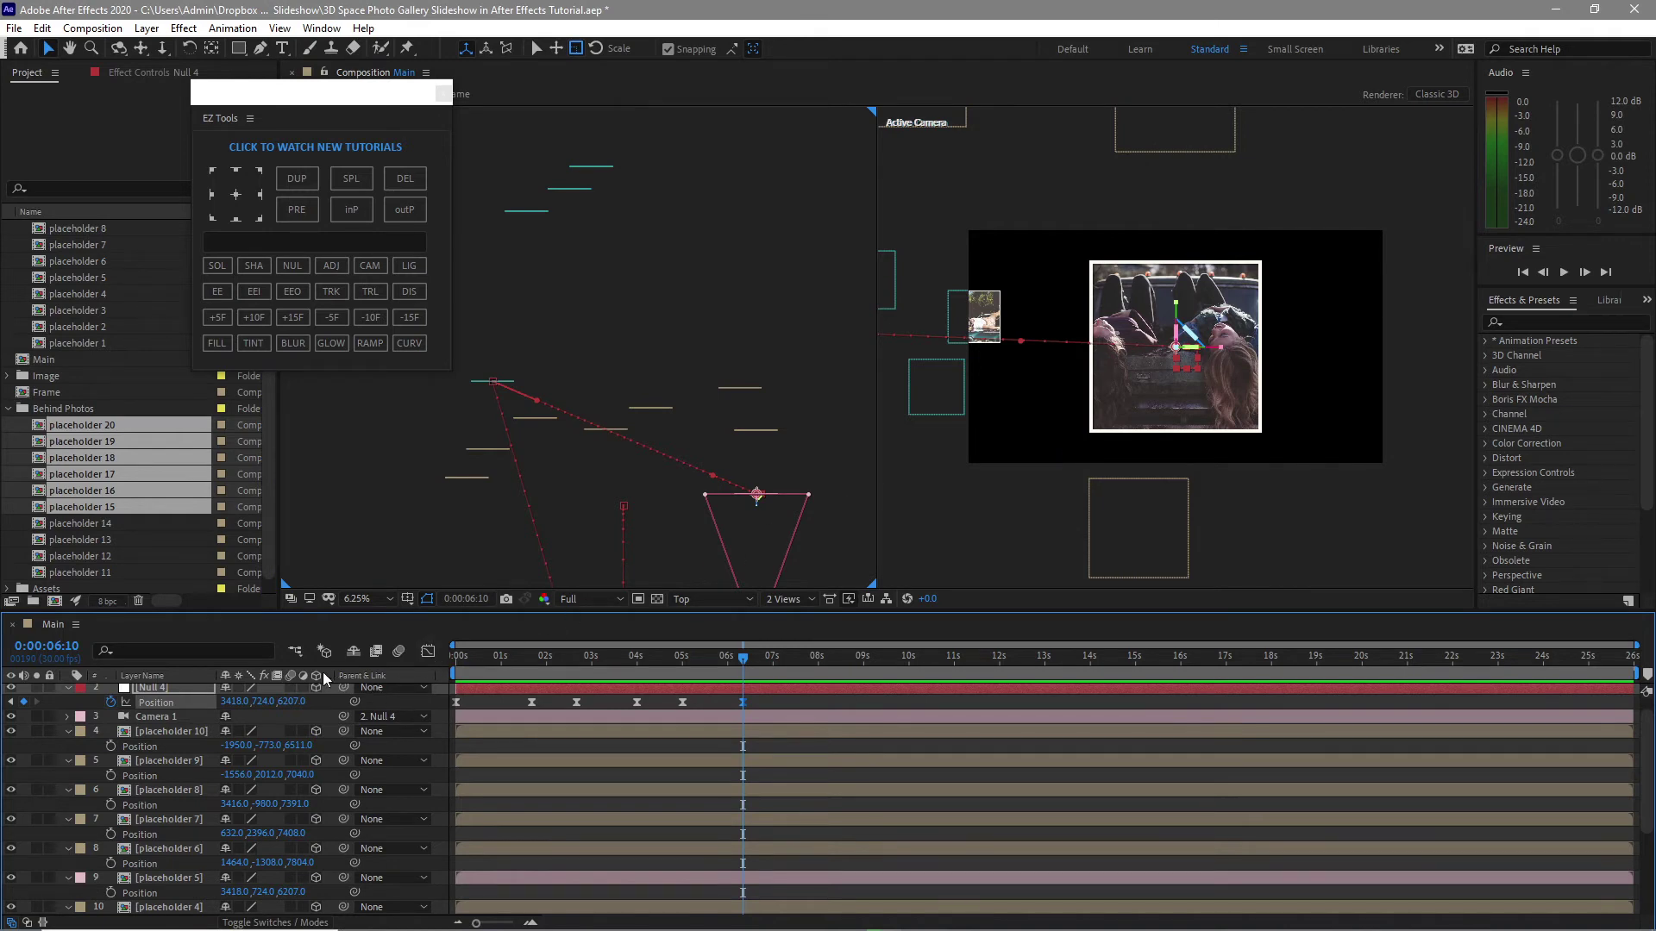
# Add placeholder 18 through placeholder 13 from Behind Photos below placeholder 5, label them Pink and make them 3D layers
pyautogui.moveTo(22, 541); pyautogui.dragTo(87, 459)
pyautogui.moveTo(82, 458); pyautogui.dragTo(86, 902)
pyautogui.click(85, 904)
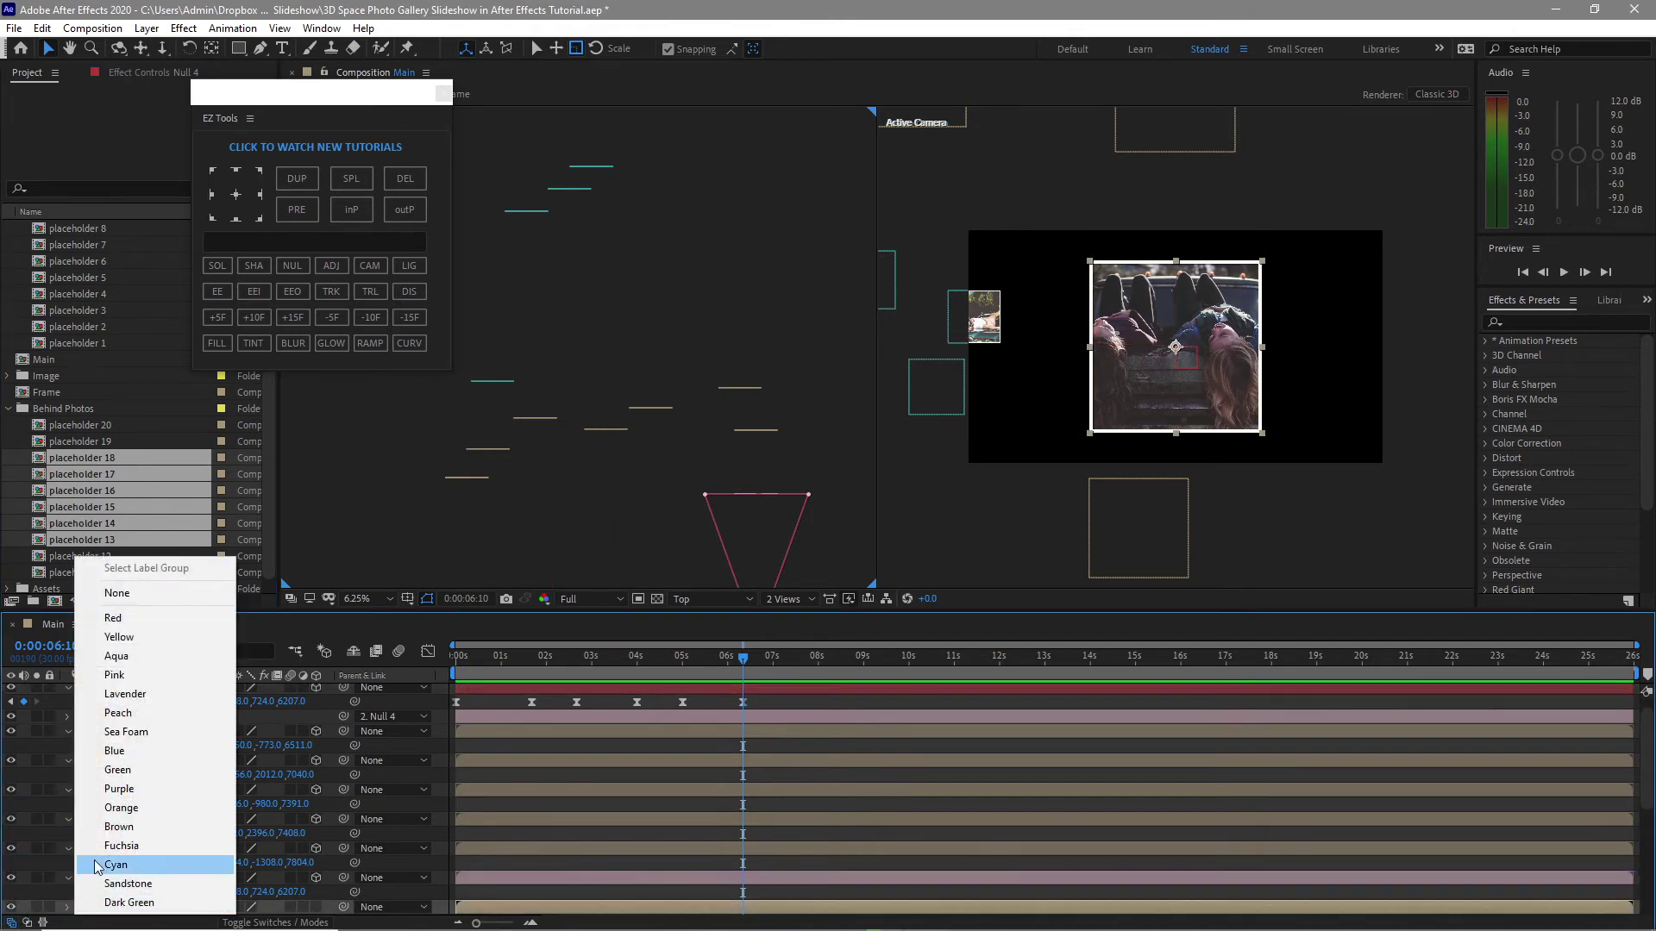
pyautogui.click(113, 675)
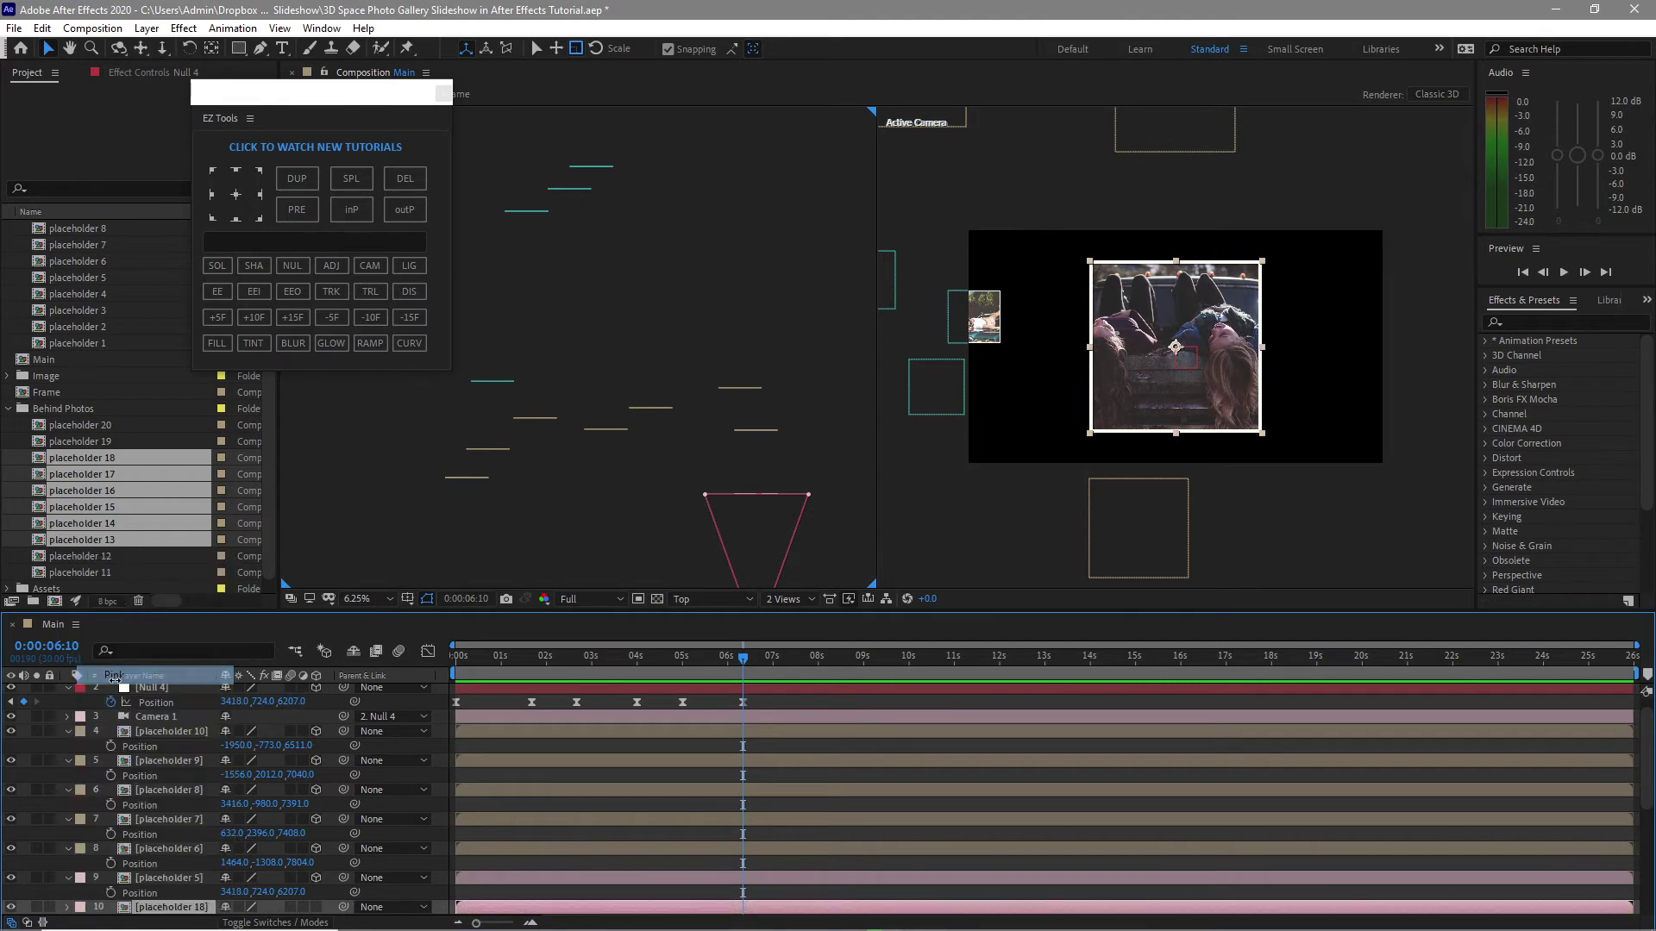
pyautogui.scroll(-3, 312, 793)
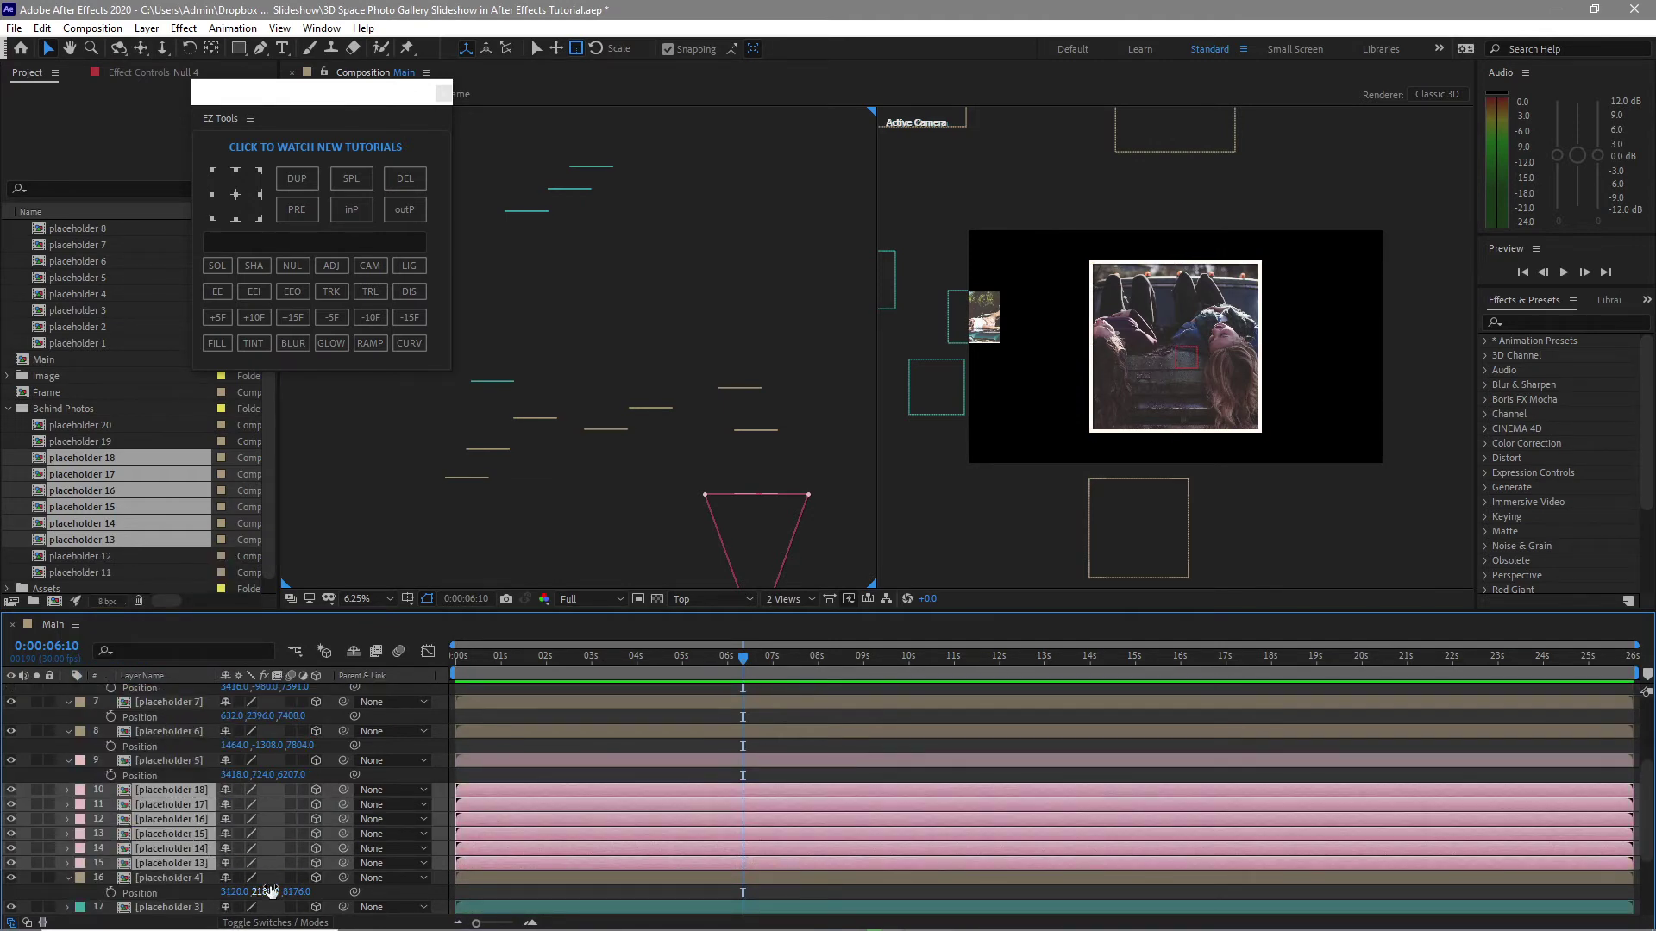
# Reveal Position for the selected placeholder 18 through placeholder 13 layers and set their Z position to 7000
pyautogui.press('p')
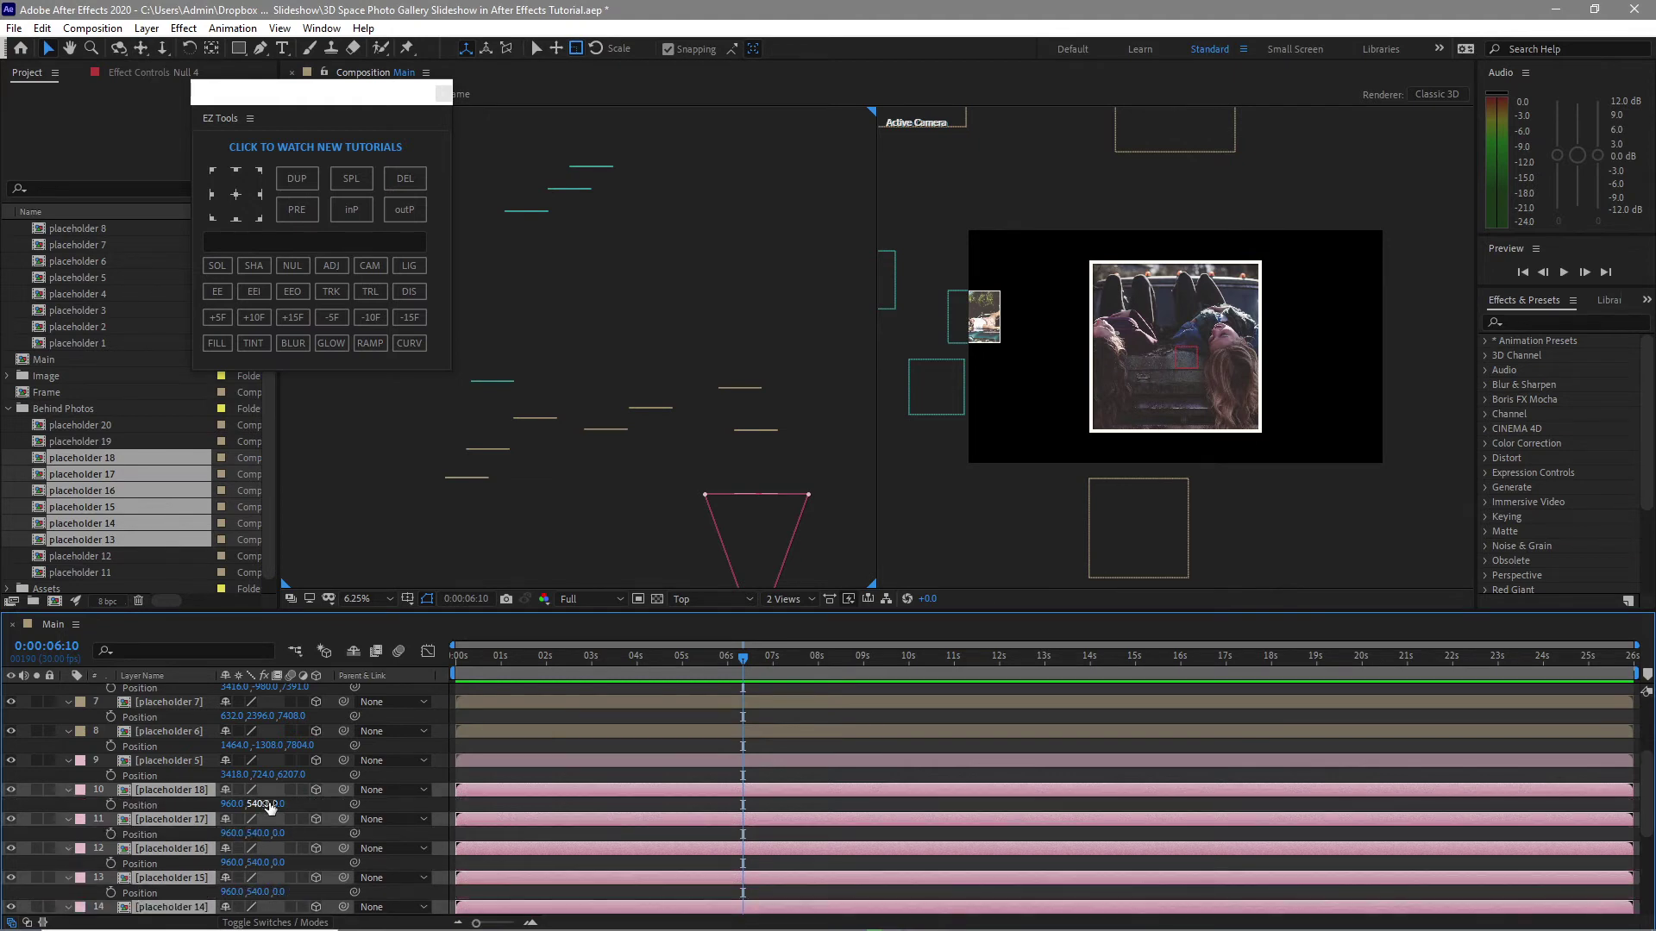
pyautogui.click(276, 805)
pyautogui.write('7000')
pyautogui.click(1095, 391)
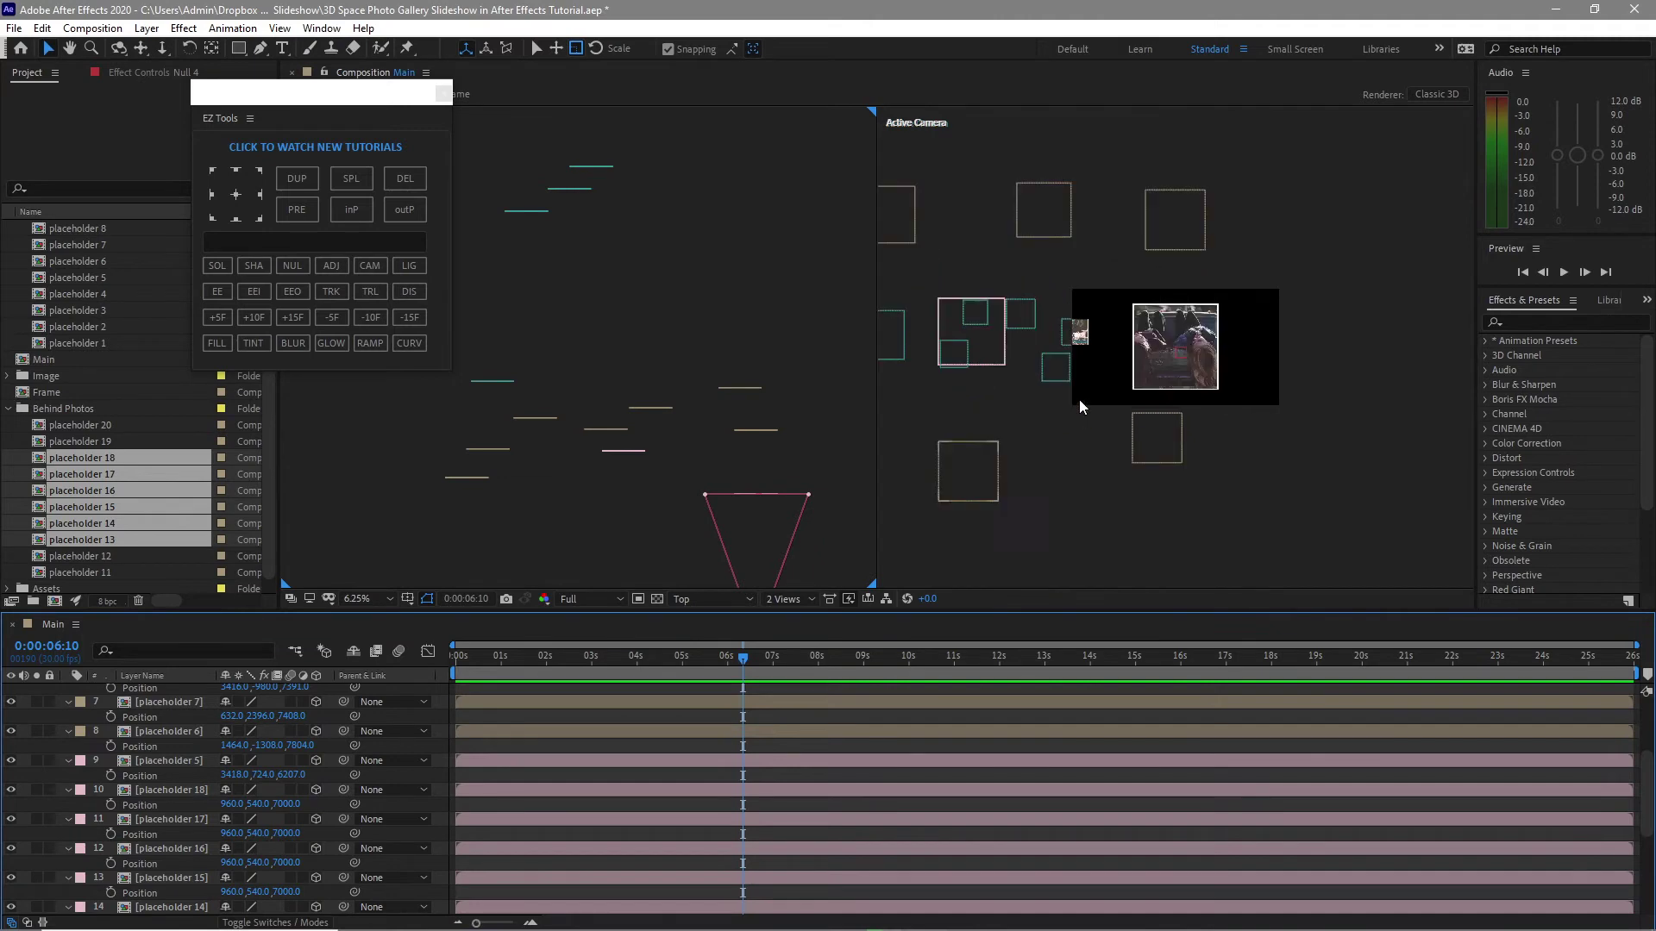
# Move placeholder 18 to about X 4593, Y 115, placeholder 17 to X 2226, Y 1381 and placeholder 16 to X 4479, Y 1225
pyautogui.click(995, 349)
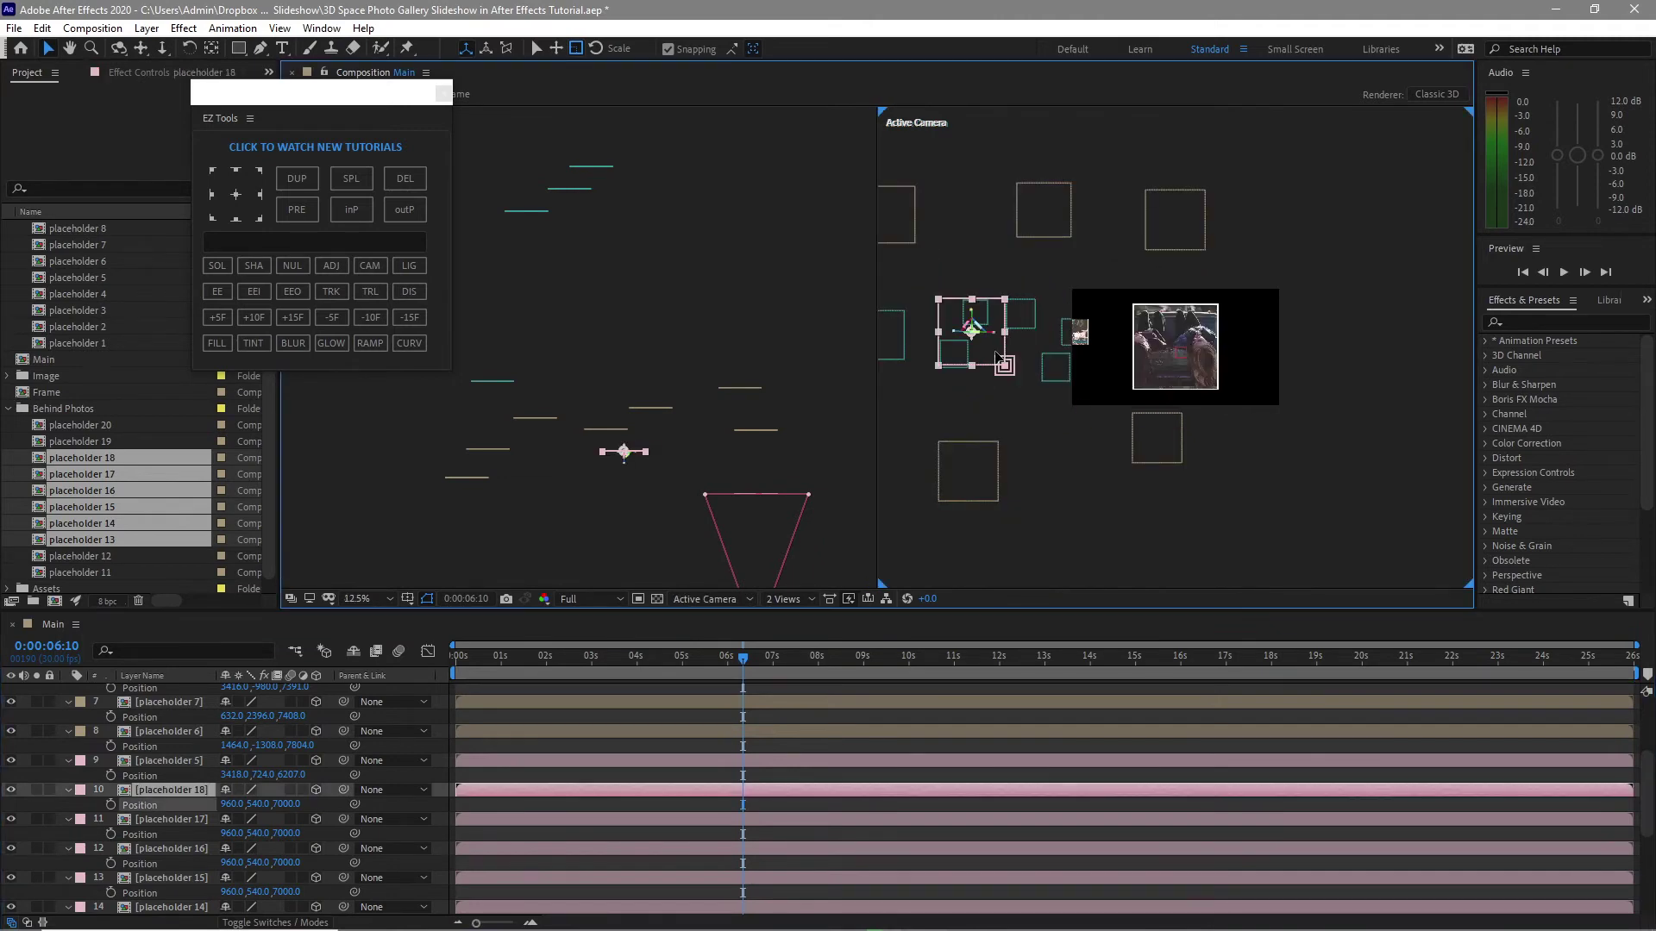
pyautogui.moveTo(996, 348); pyautogui.dragTo(1107, 426)
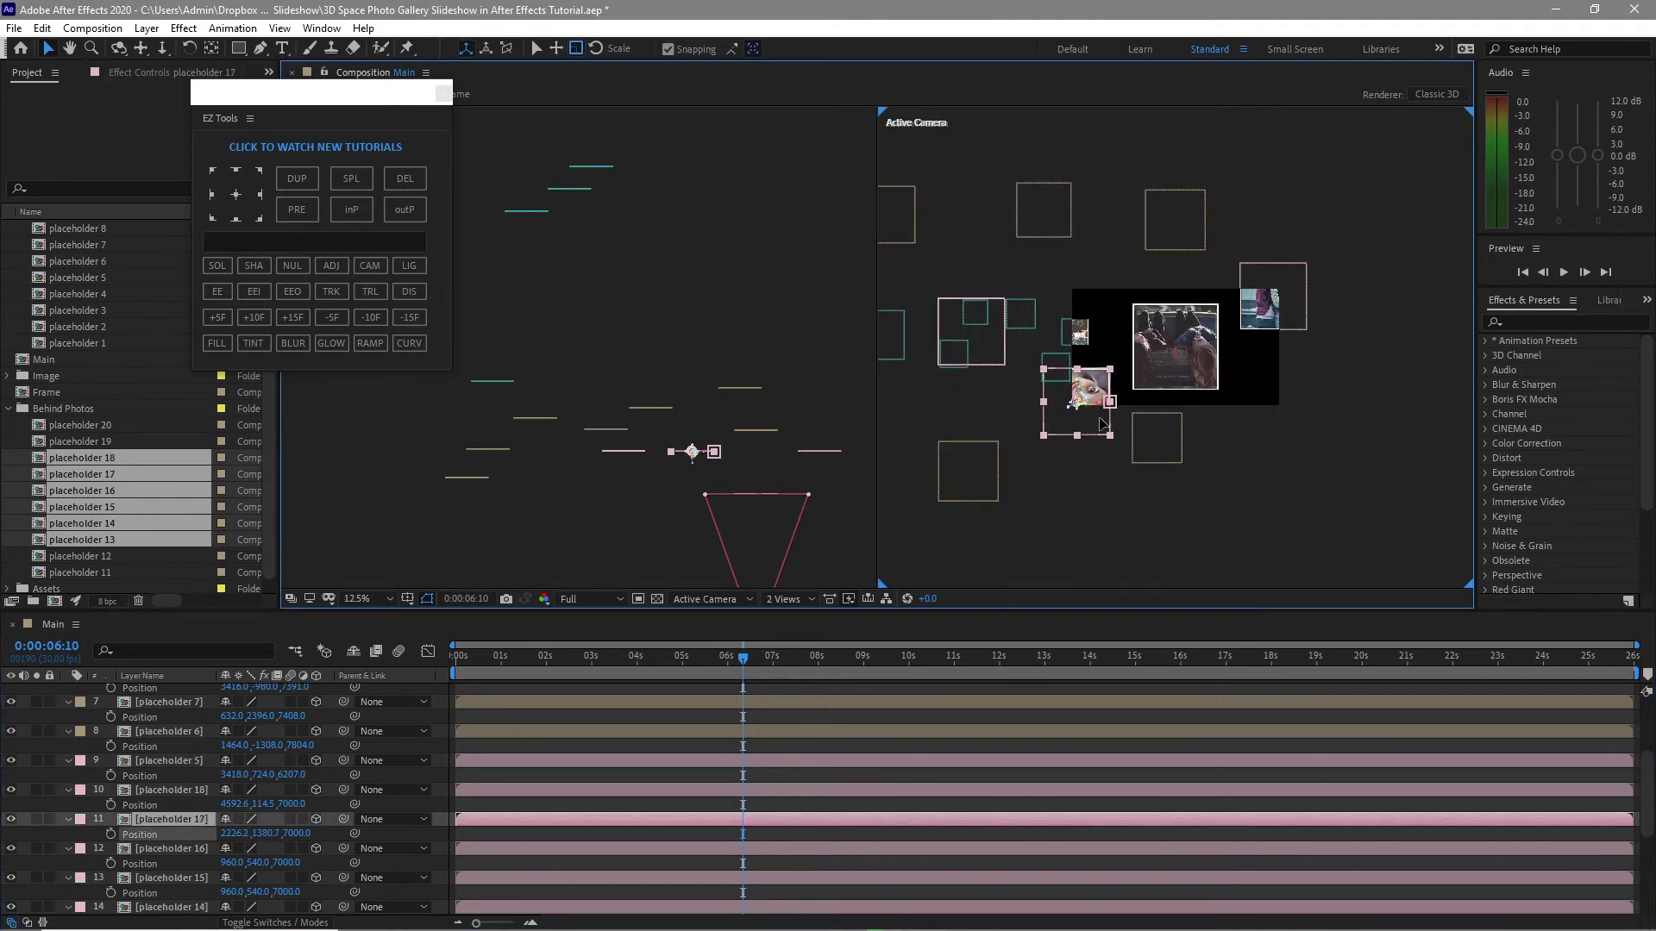
pyautogui.moveTo(1000, 362); pyautogui.dragTo(1288, 412)
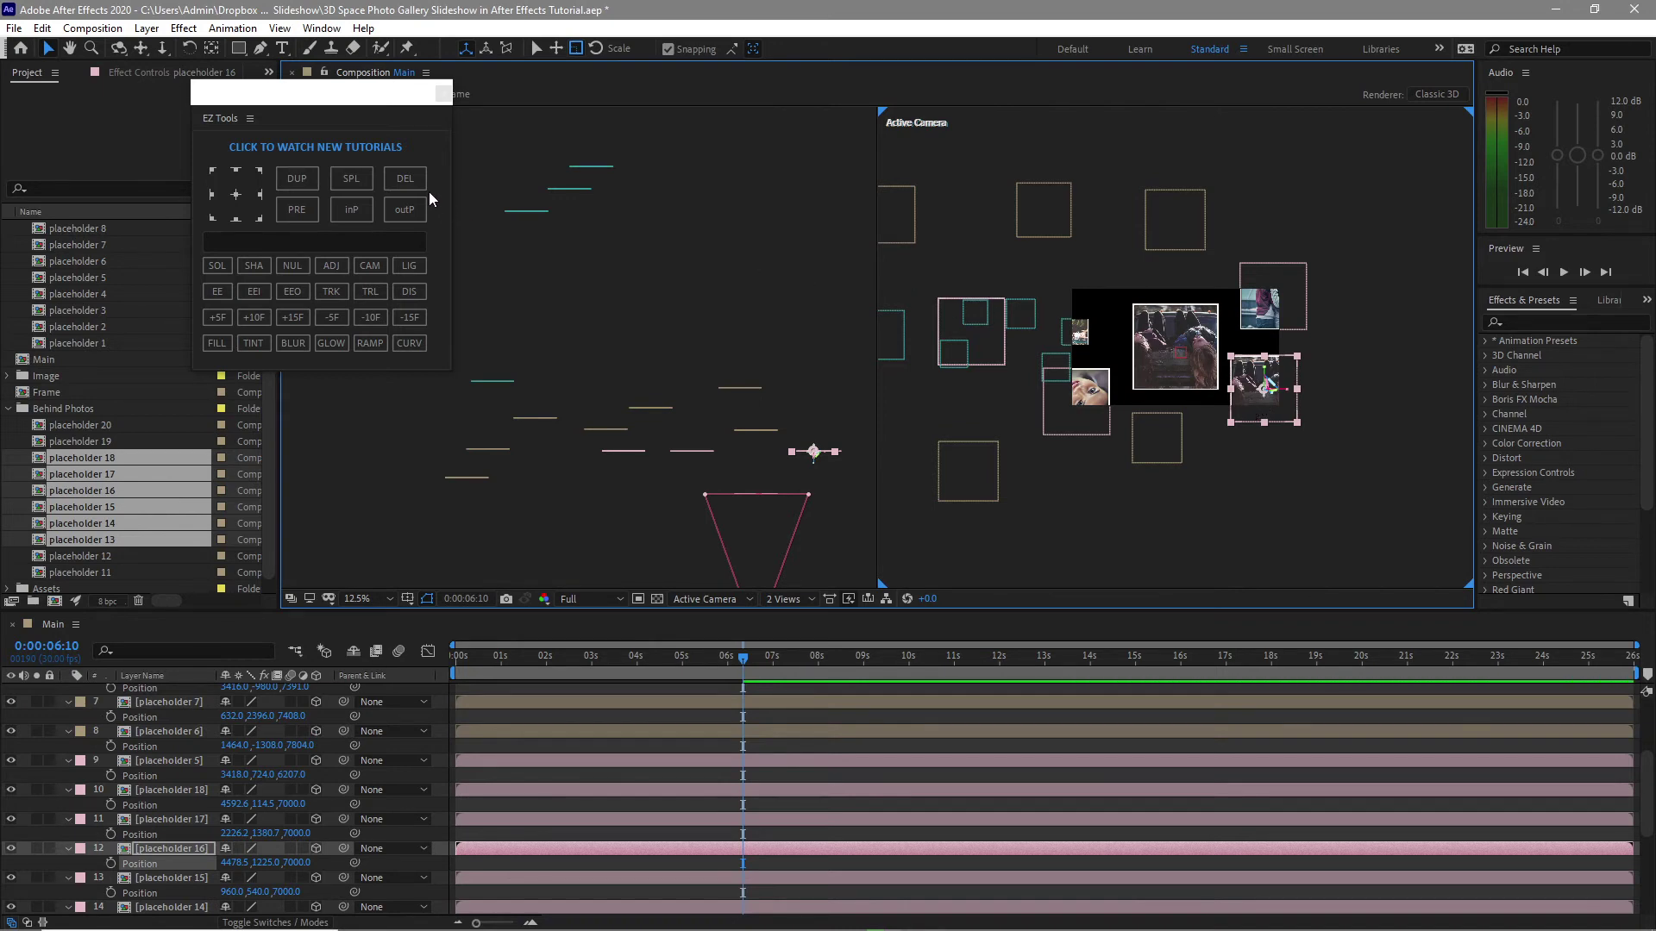
# Delete placeholder 16 and move placeholder 15 to about (4499, 1329), placeholder 14 to (2486, -83) and placeholder 13 to (3368, 1713)
pyautogui.click(403, 181)
pyautogui.moveTo(983, 338); pyautogui.dragTo(1112, 305)
pyautogui.moveTo(1055, 423); pyautogui.dragTo(1206, 441)
pyautogui.click(1212, 507)
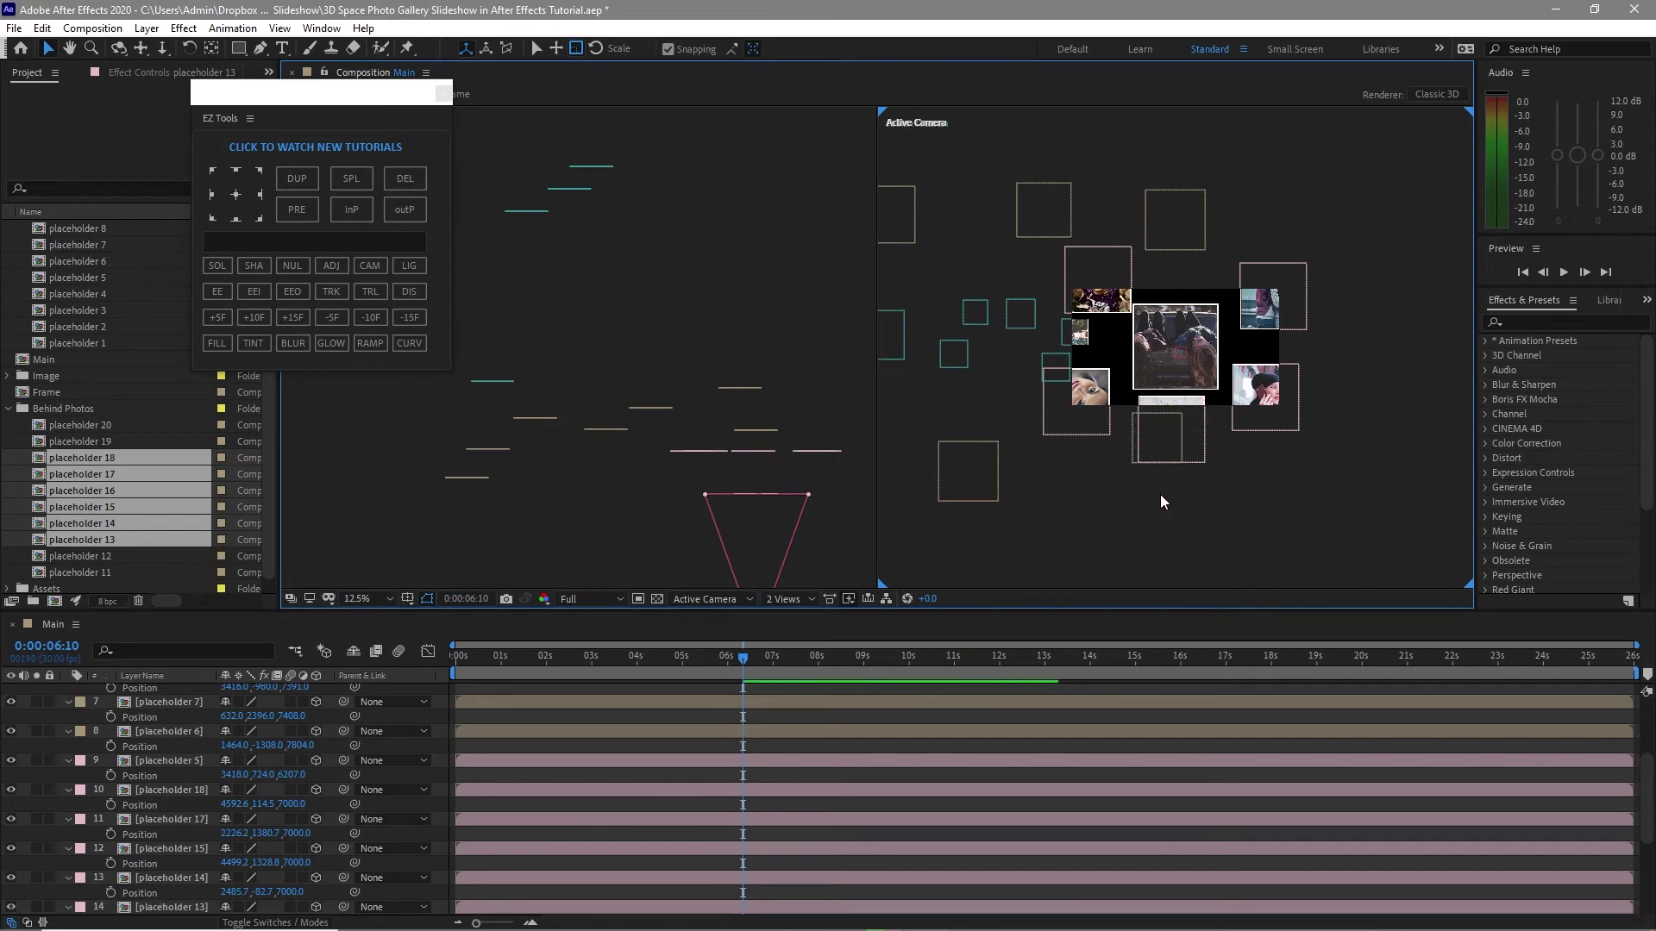
# Set placeholder 18's position to X 4842.6, Z 9267 and placeholder 15's position to X 4985.2, Z 9140
pyautogui.press('.')
pyautogui.press(',')
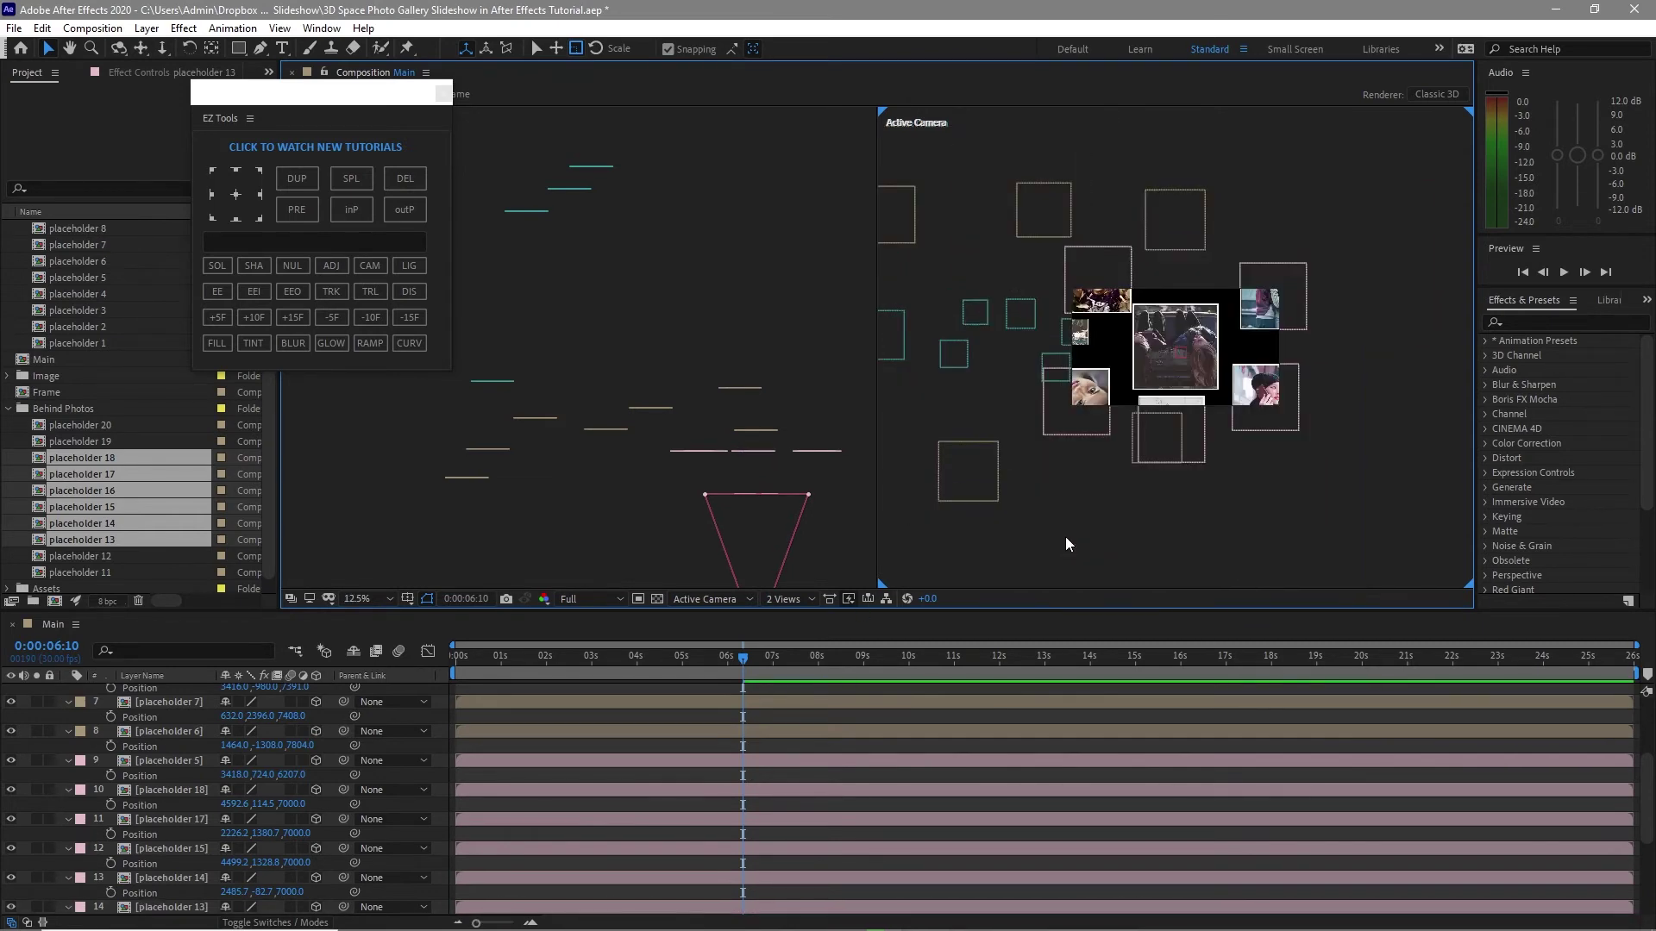
pyautogui.press('.')
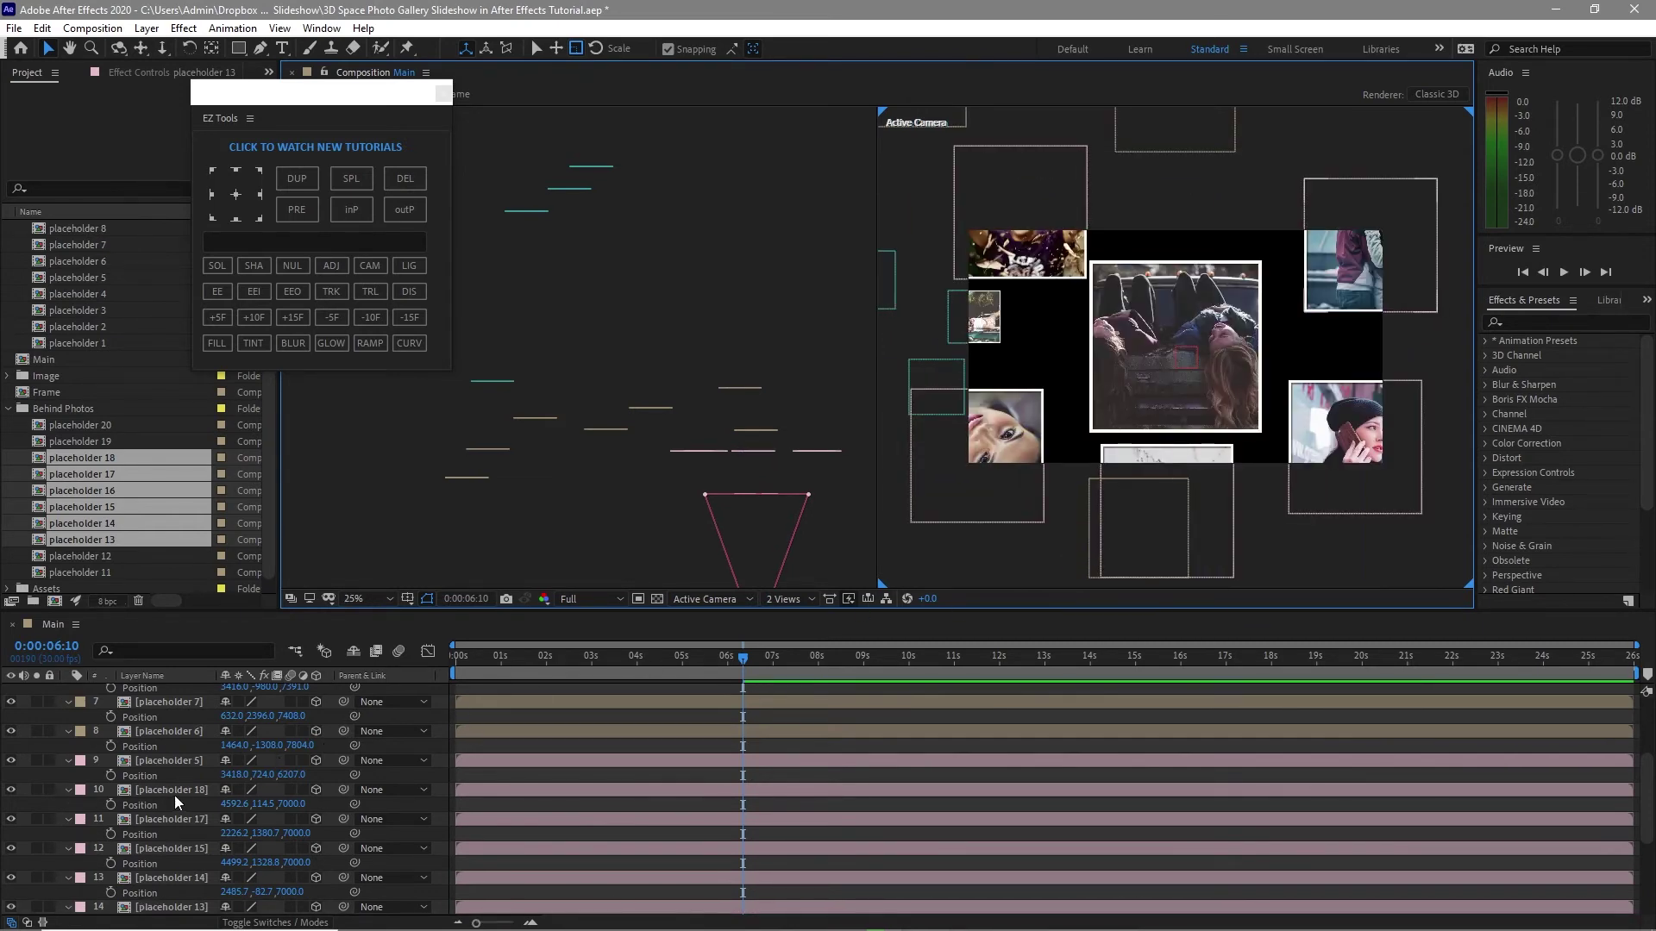
pyautogui.click(174, 795)
pyautogui.moveTo(292, 804); pyautogui.dragTo(1543, 757)
pyautogui.moveTo(298, 804); pyautogui.dragTo(1248, 501)
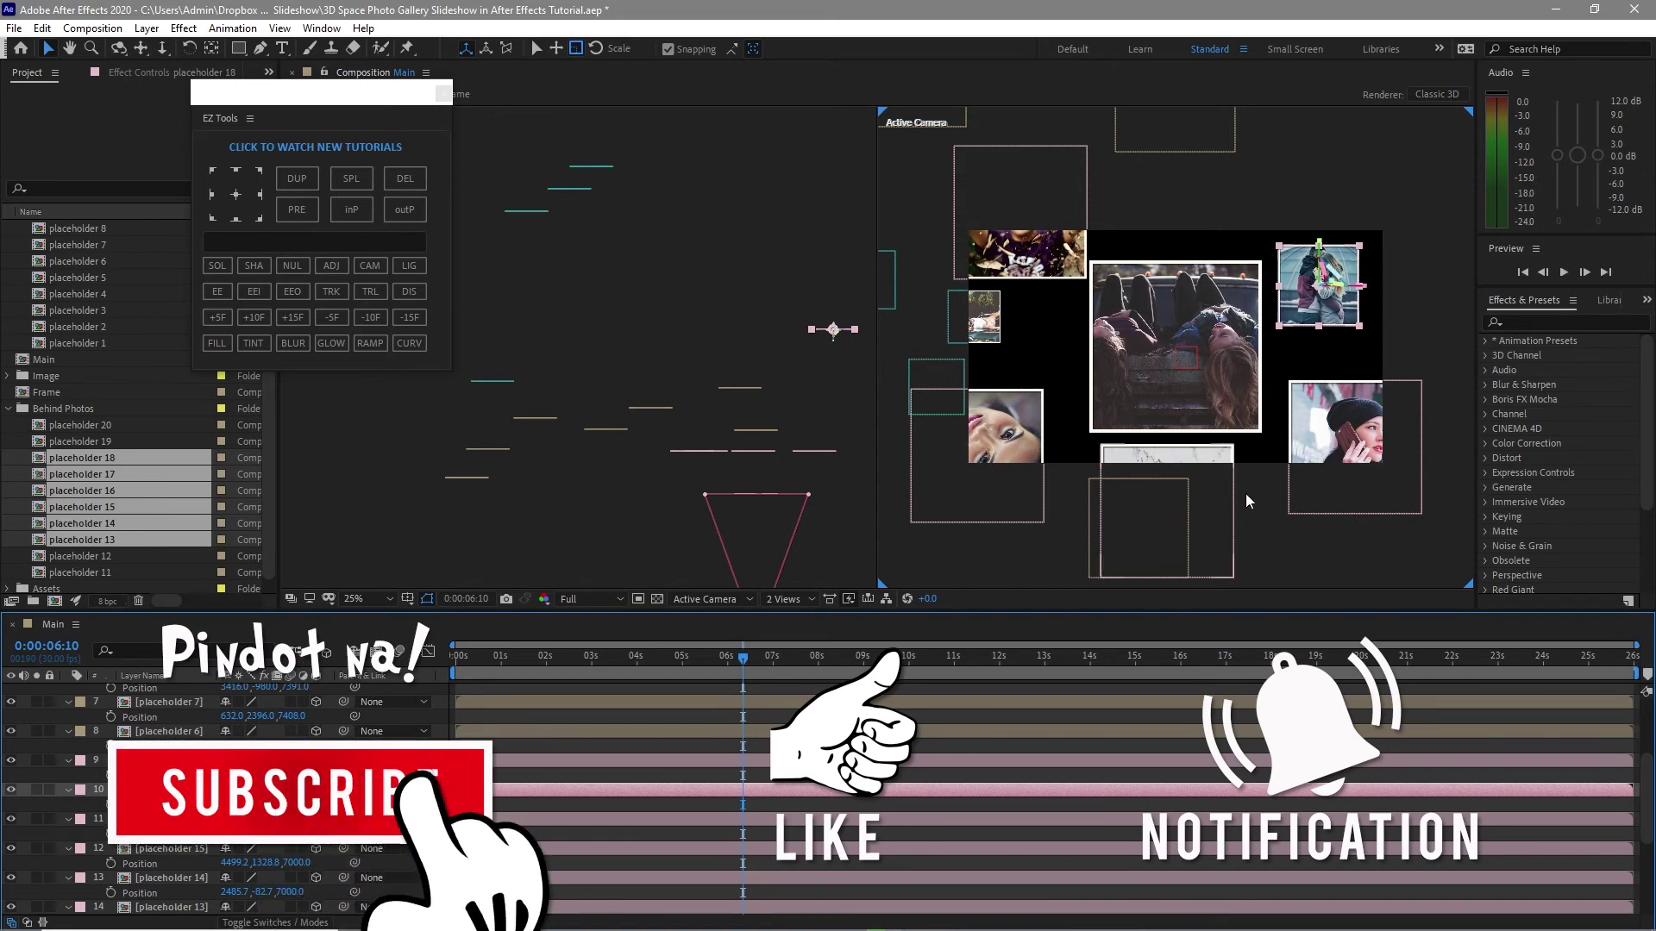
pyautogui.moveTo(291, 862); pyautogui.dragTo(1466, 781)
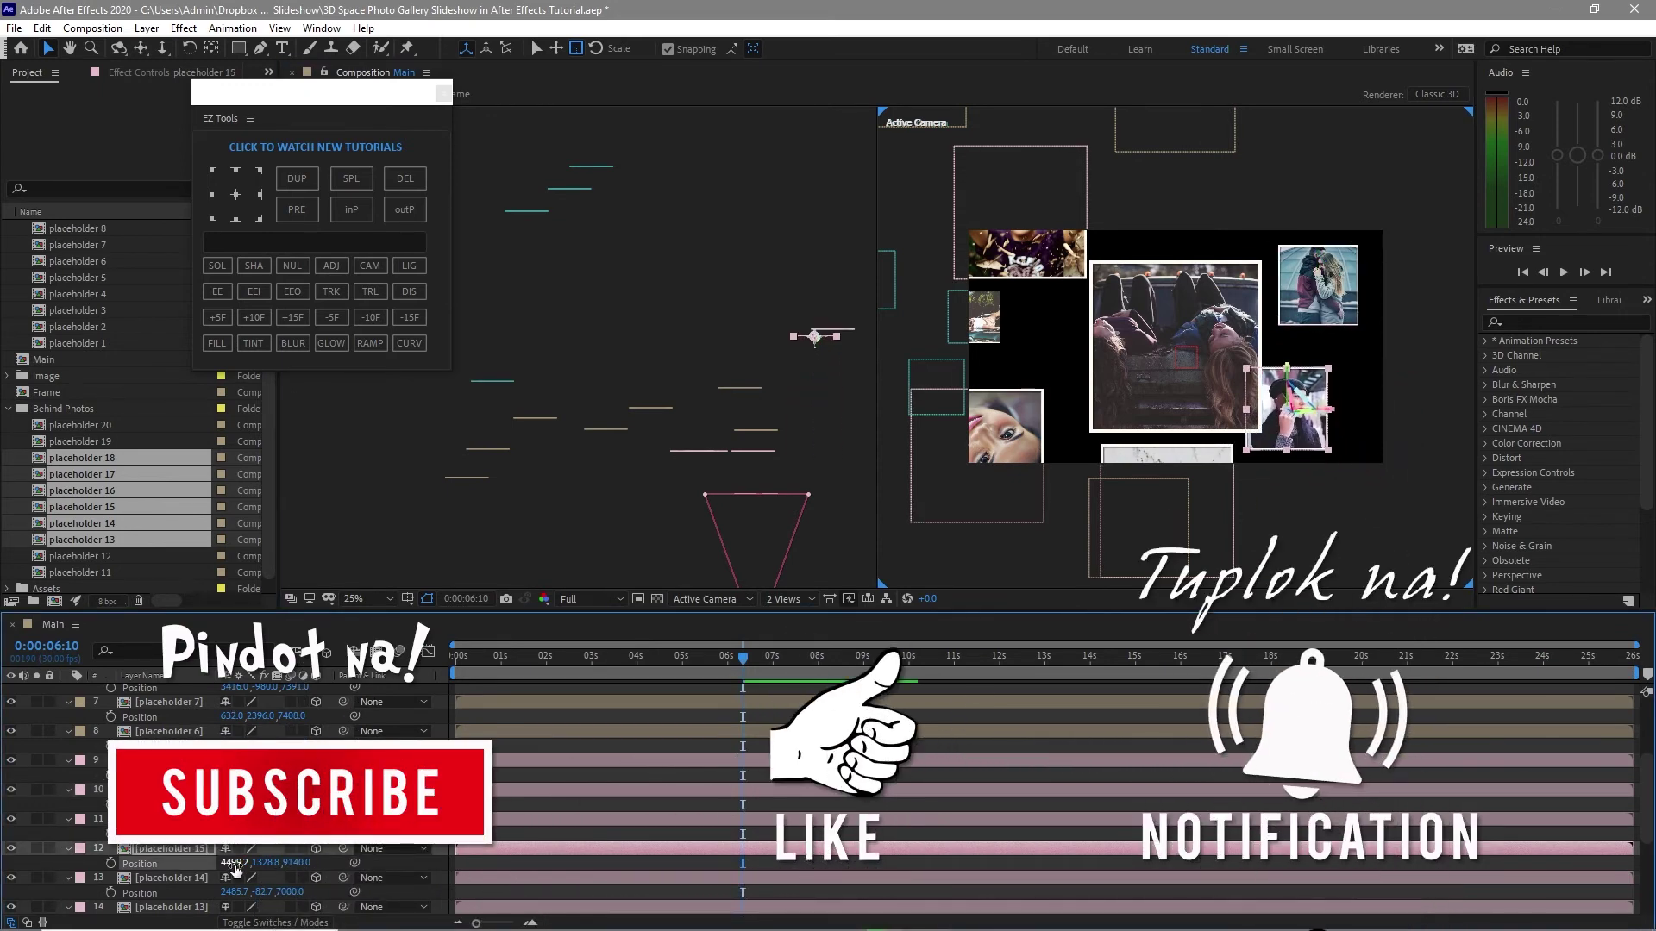
pyautogui.moveTo(235, 870); pyautogui.dragTo(413, 865)
# Push placeholder 13 back to Z 9772, undoing the stray depth change made to placeholder 4
pyautogui.click(1166, 513)
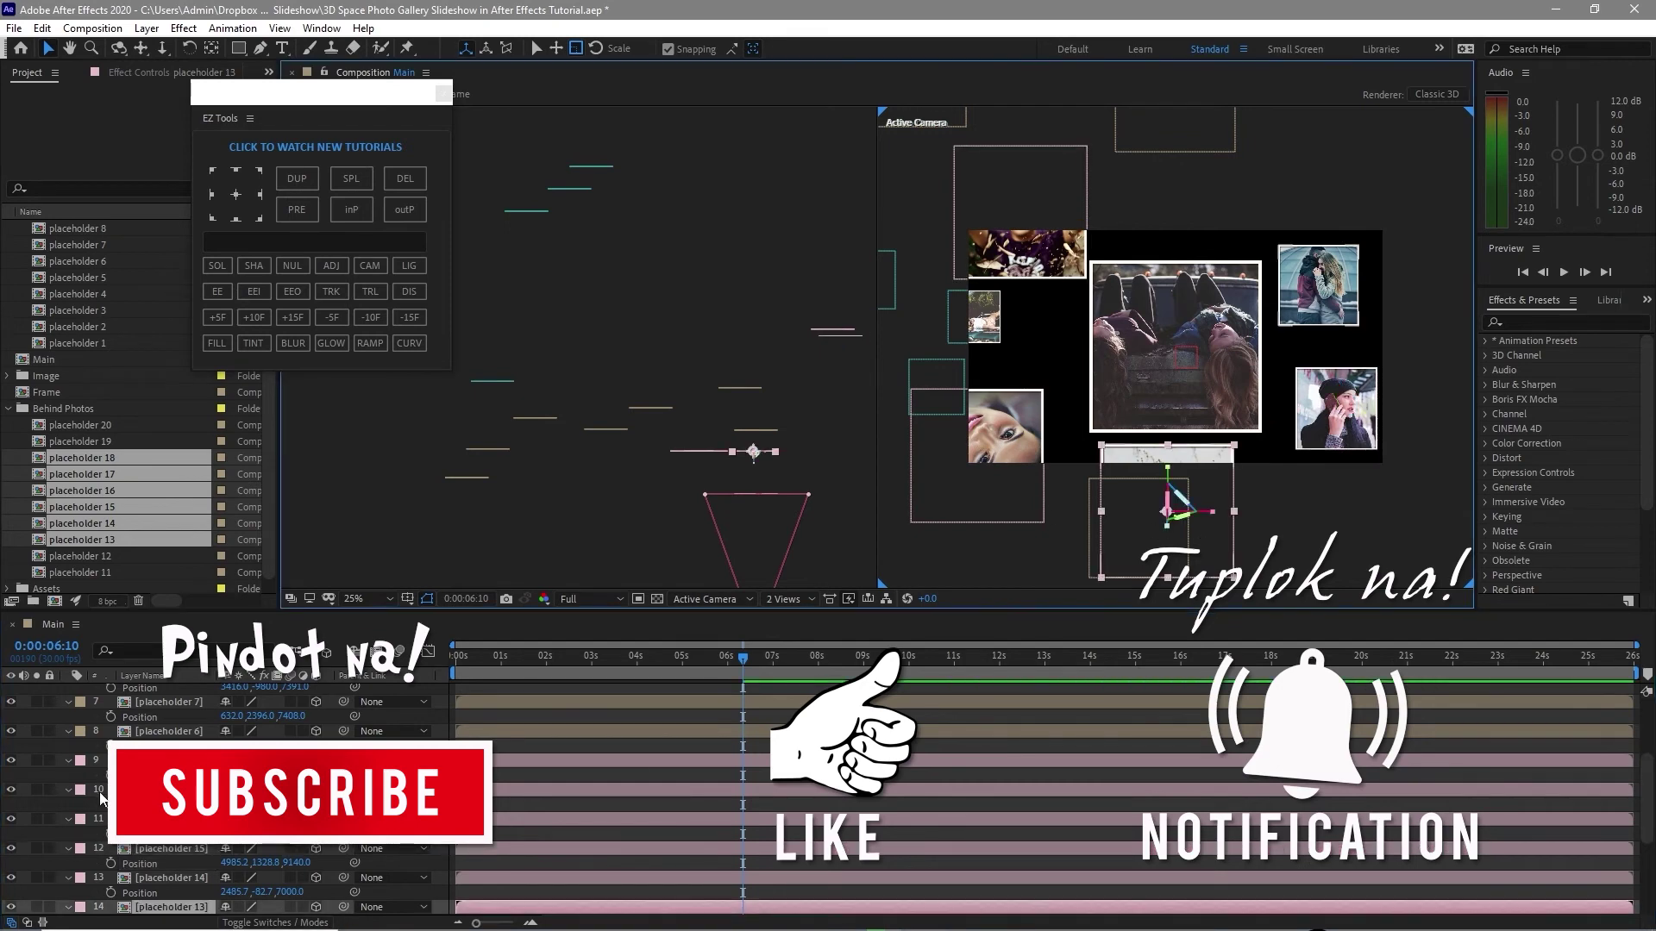
pyautogui.scroll(-2, 281, 857)
pyautogui.moveTo(281, 862); pyautogui.dragTo(485, 912)
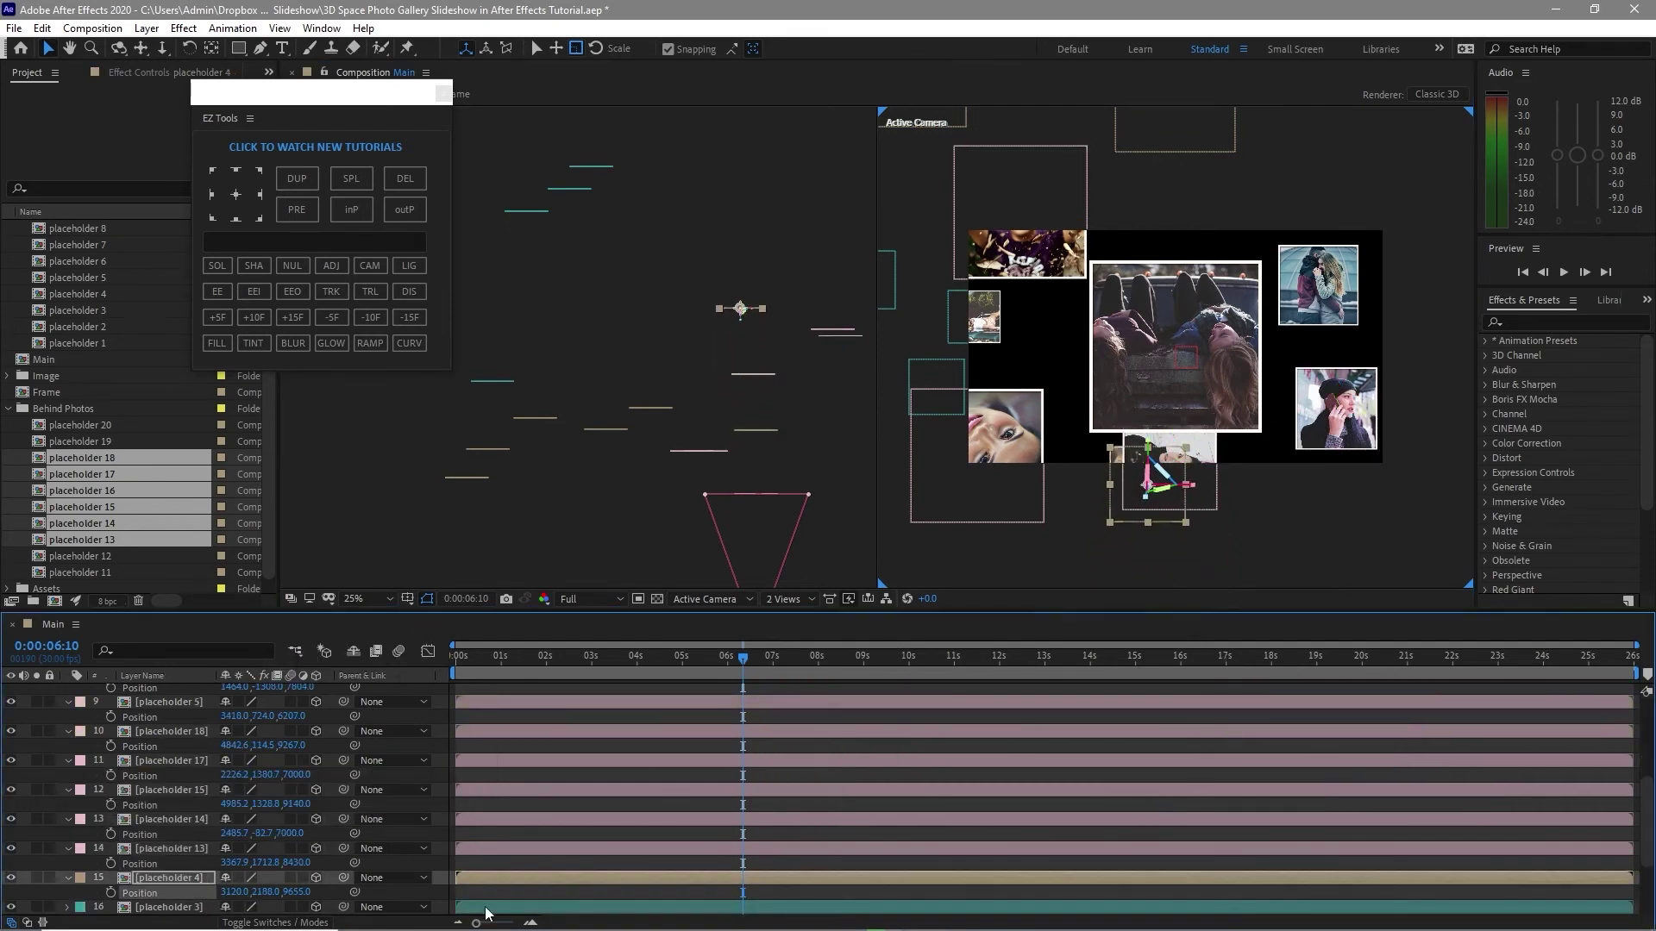
pyautogui.hotkey('ctrl', 'z')
pyautogui.click(46, 31)
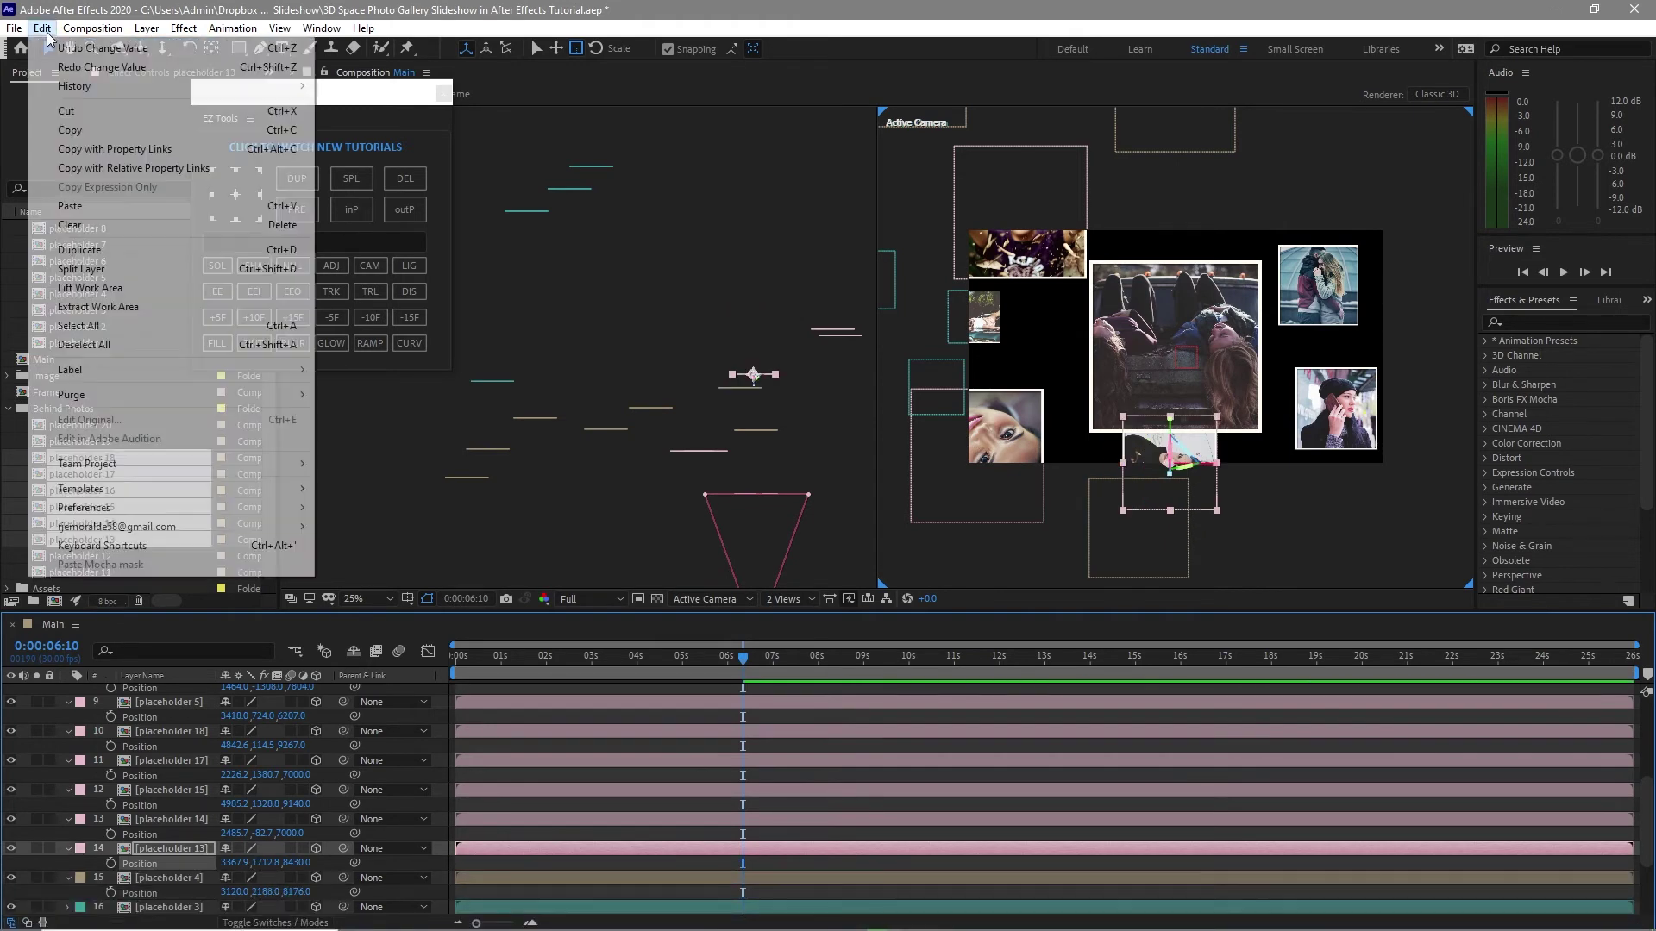
pyautogui.click(89, 48)
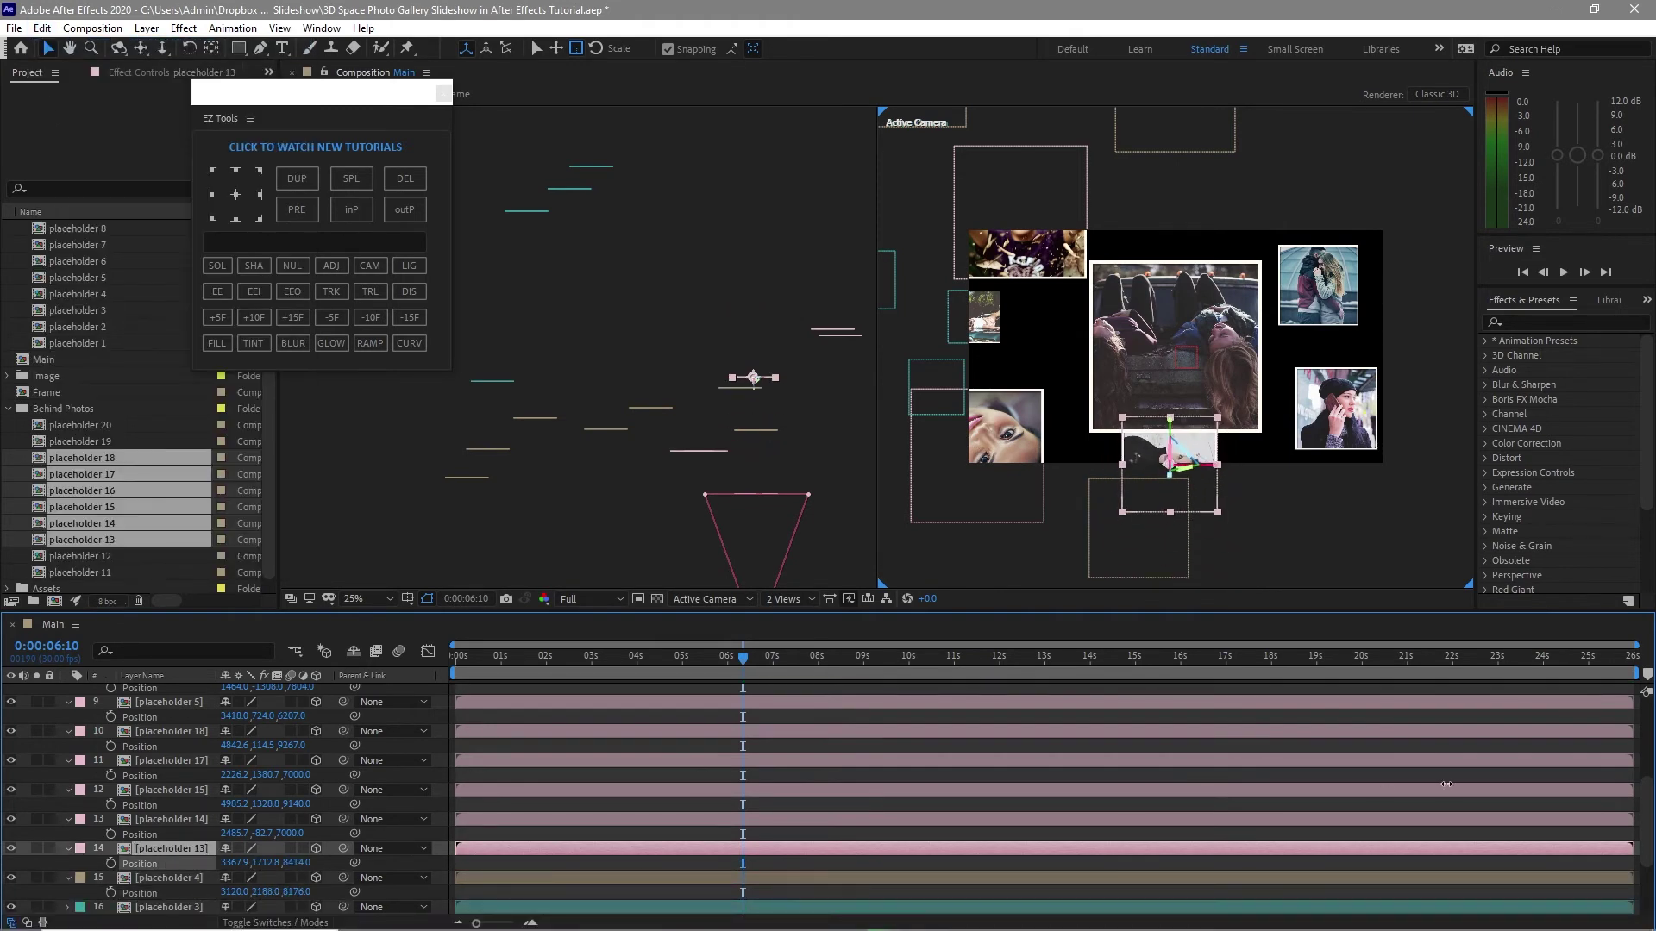
pyautogui.moveTo(288, 862); pyautogui.dragTo(1349, 772)
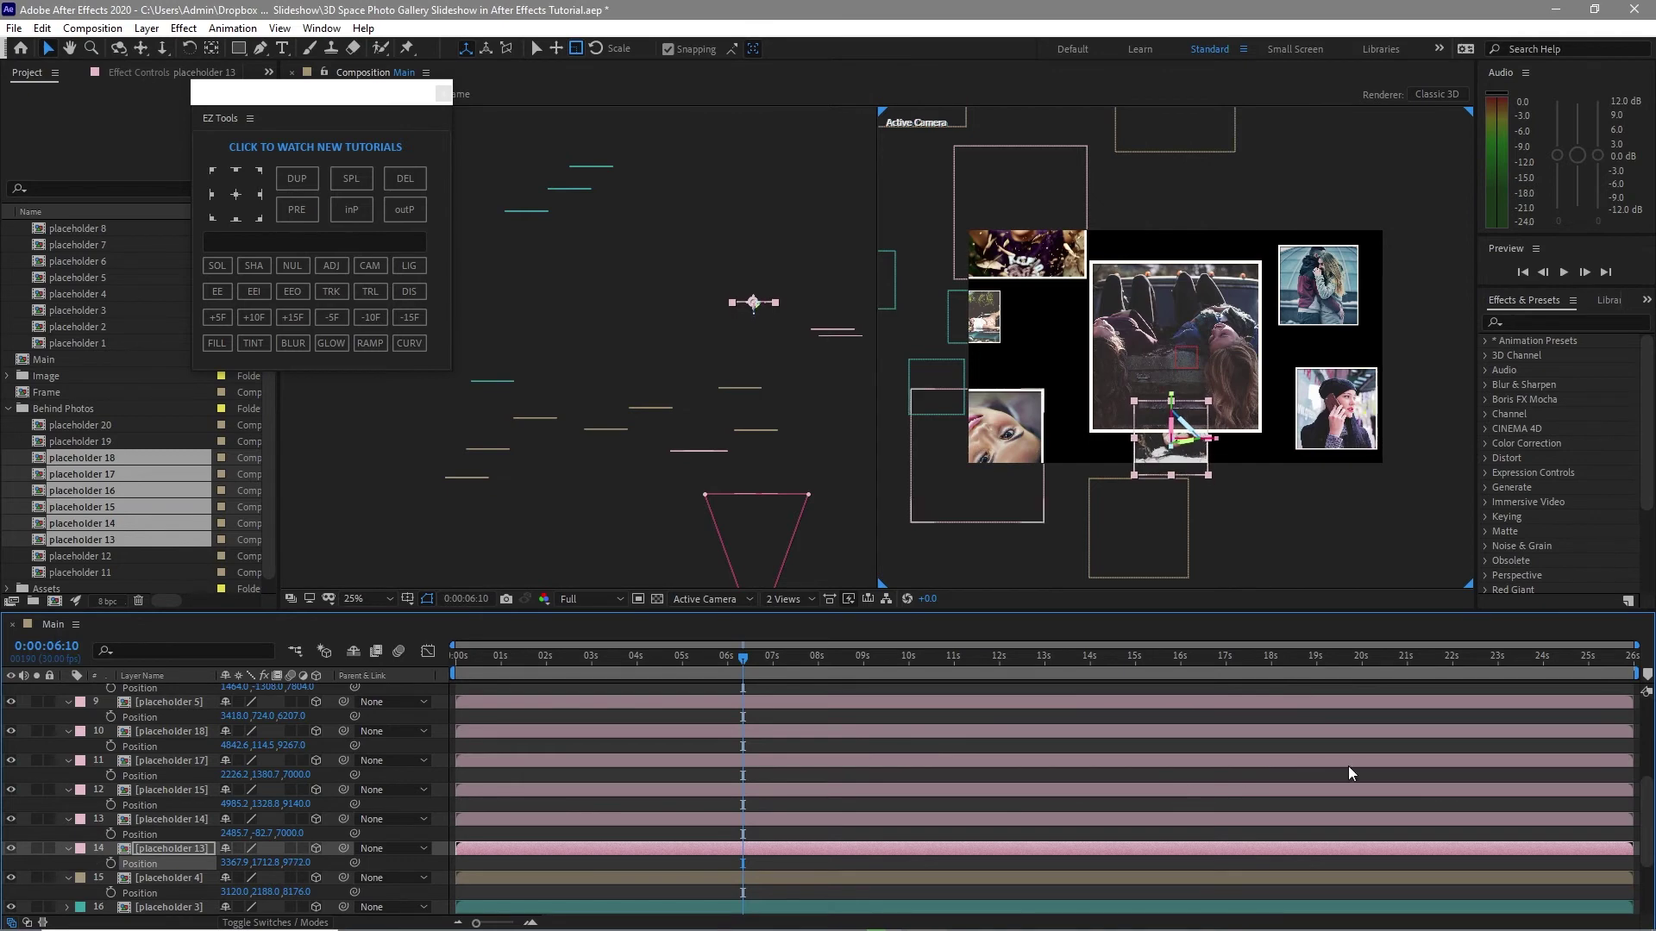
# Move placeholder 17 deeper behind the main photo, setting its X position to 1683.2 and Z to 10121
pyautogui.click(954, 497)
pyautogui.moveTo(294, 774); pyautogui.dragTo(428, 793)
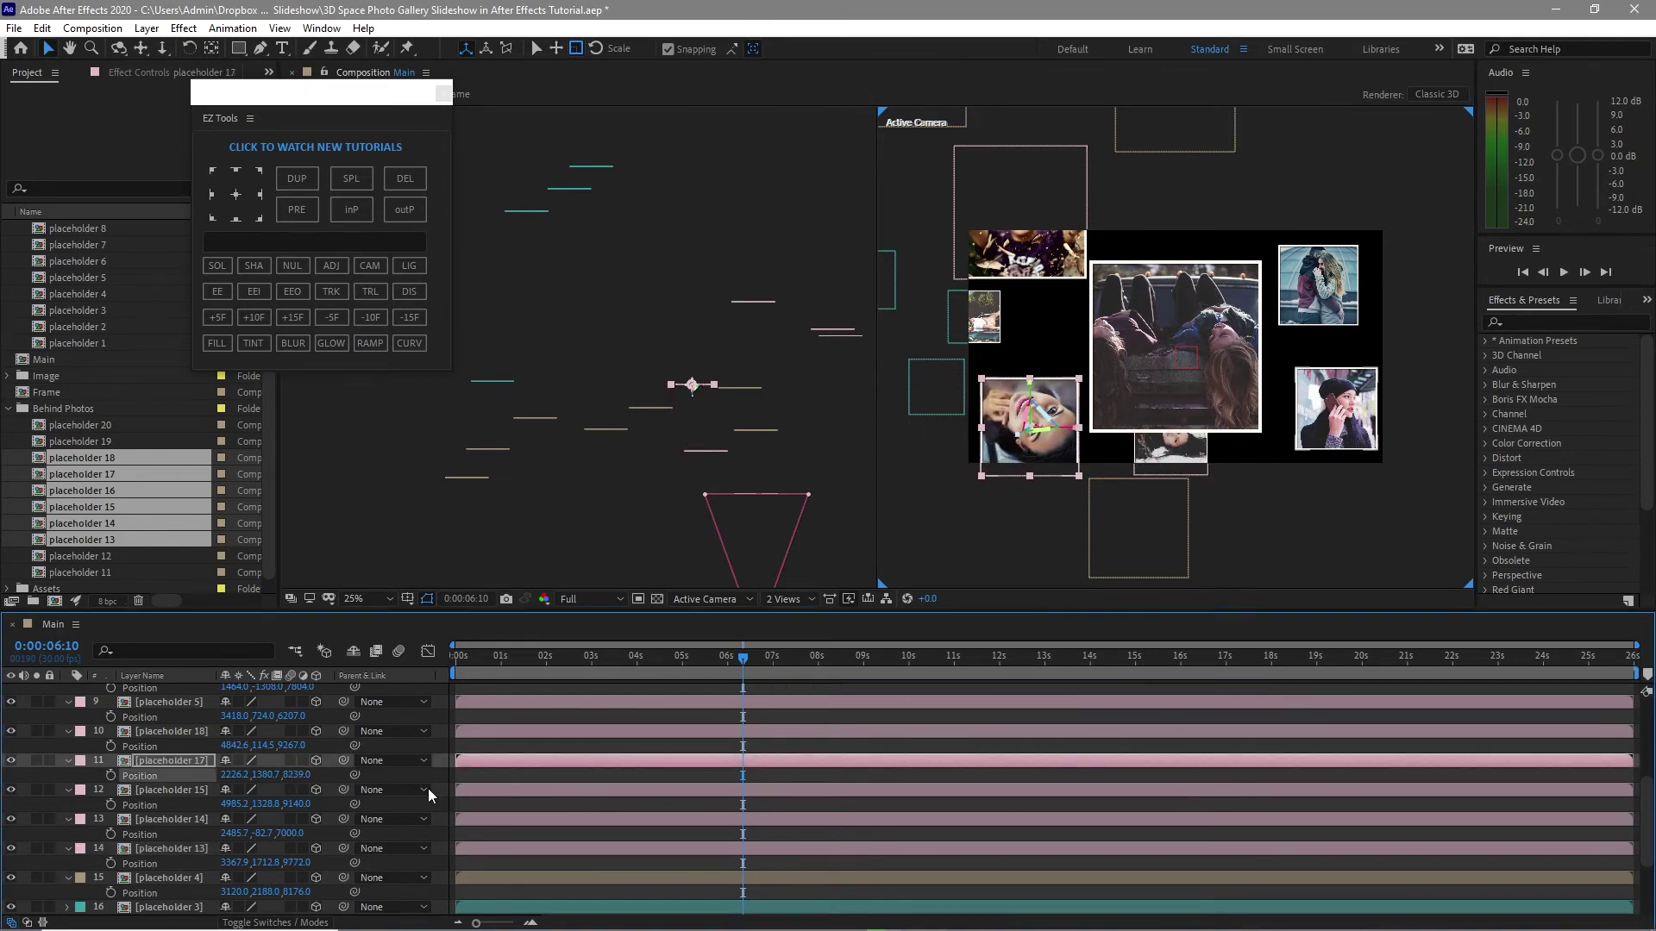
pyautogui.moveTo(293, 775); pyautogui.dragTo(237, 776)
# Select placeholder 14 and set its X position to 1767.7 and Z position to 10764
pyautogui.click(562, 595)
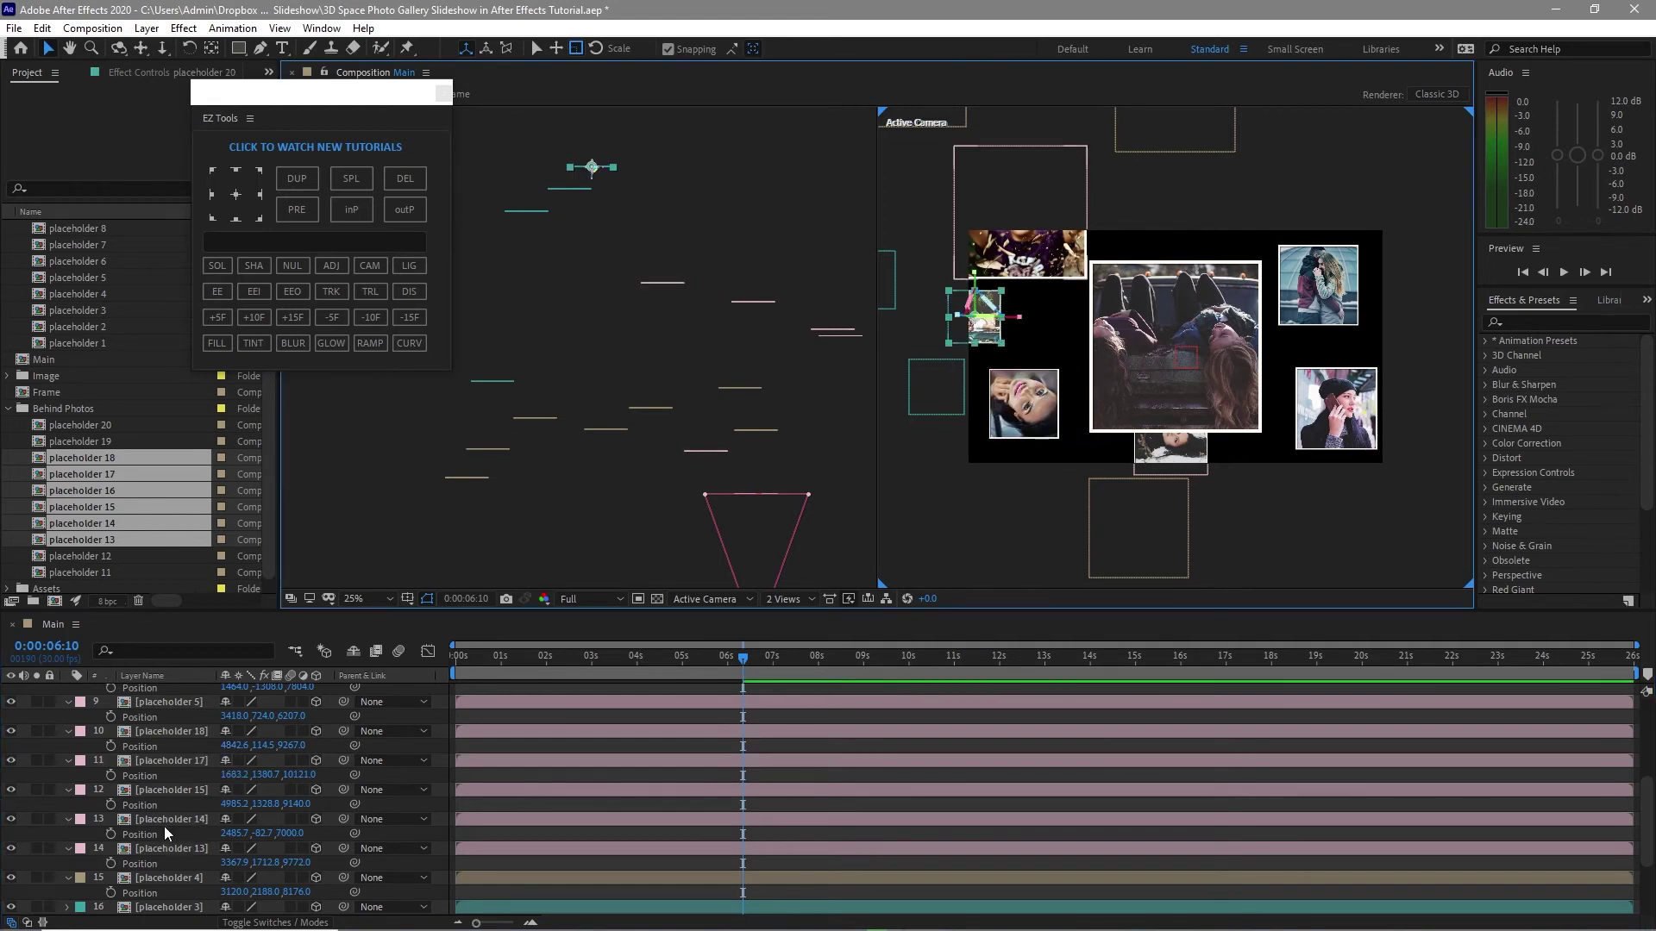
pyautogui.scroll(2, 163, 826)
pyautogui.click(172, 877)
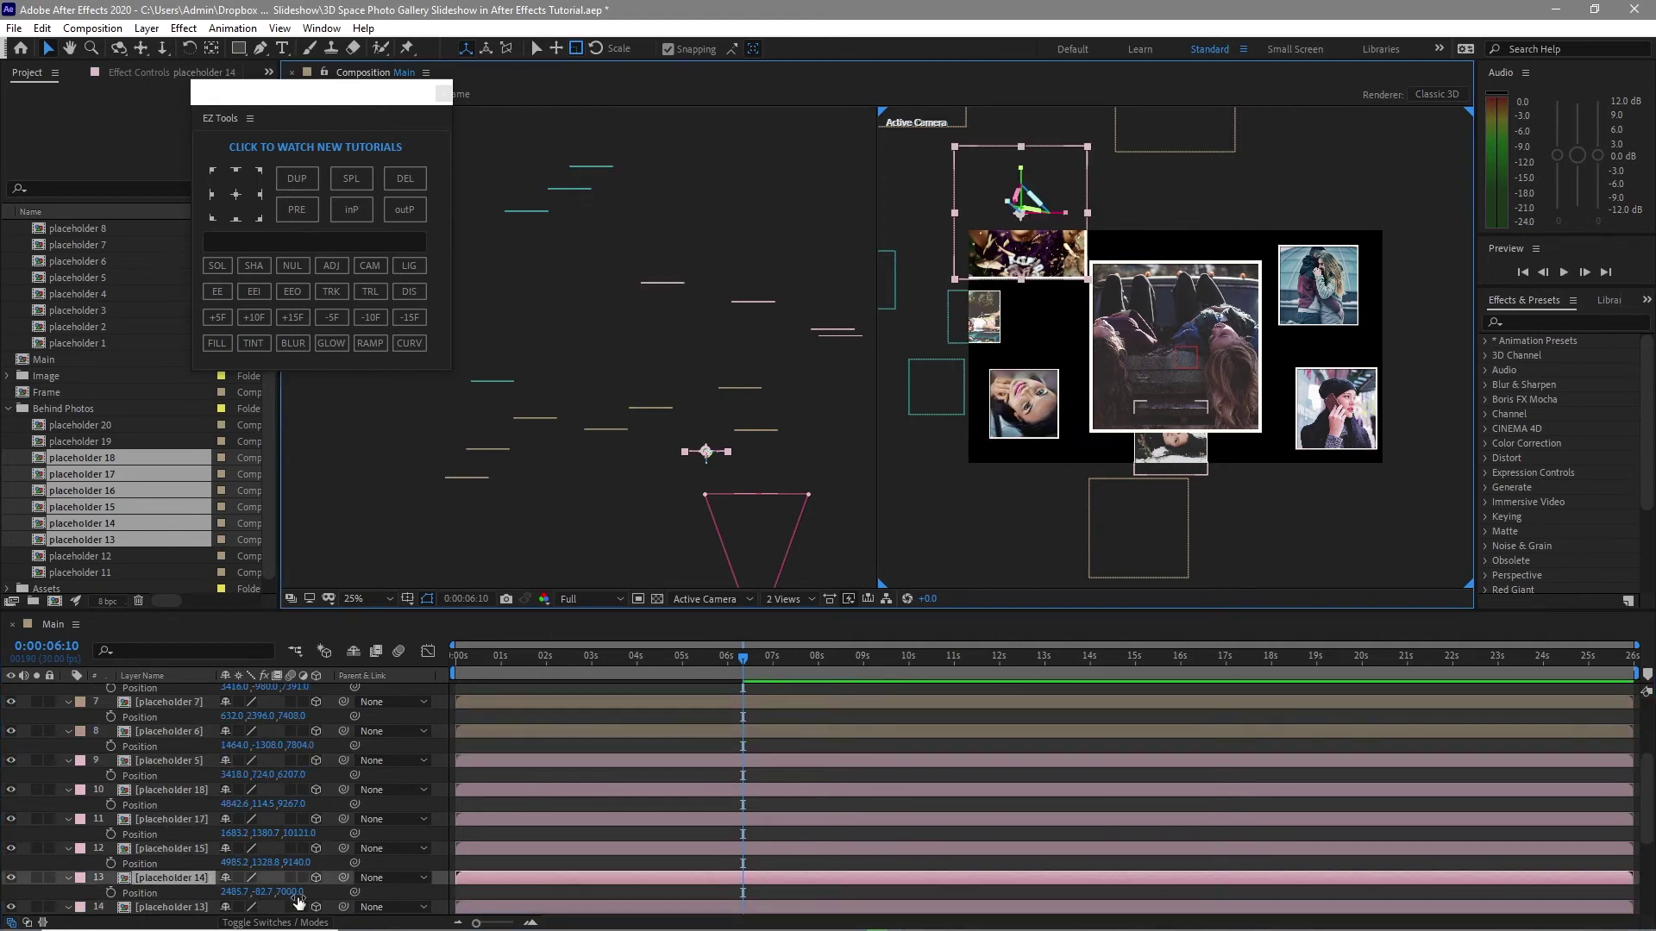
pyautogui.moveTo(298, 901); pyautogui.dragTo(603, 888)
pyautogui.moveTo(233, 892); pyautogui.dragTo(35, 912)
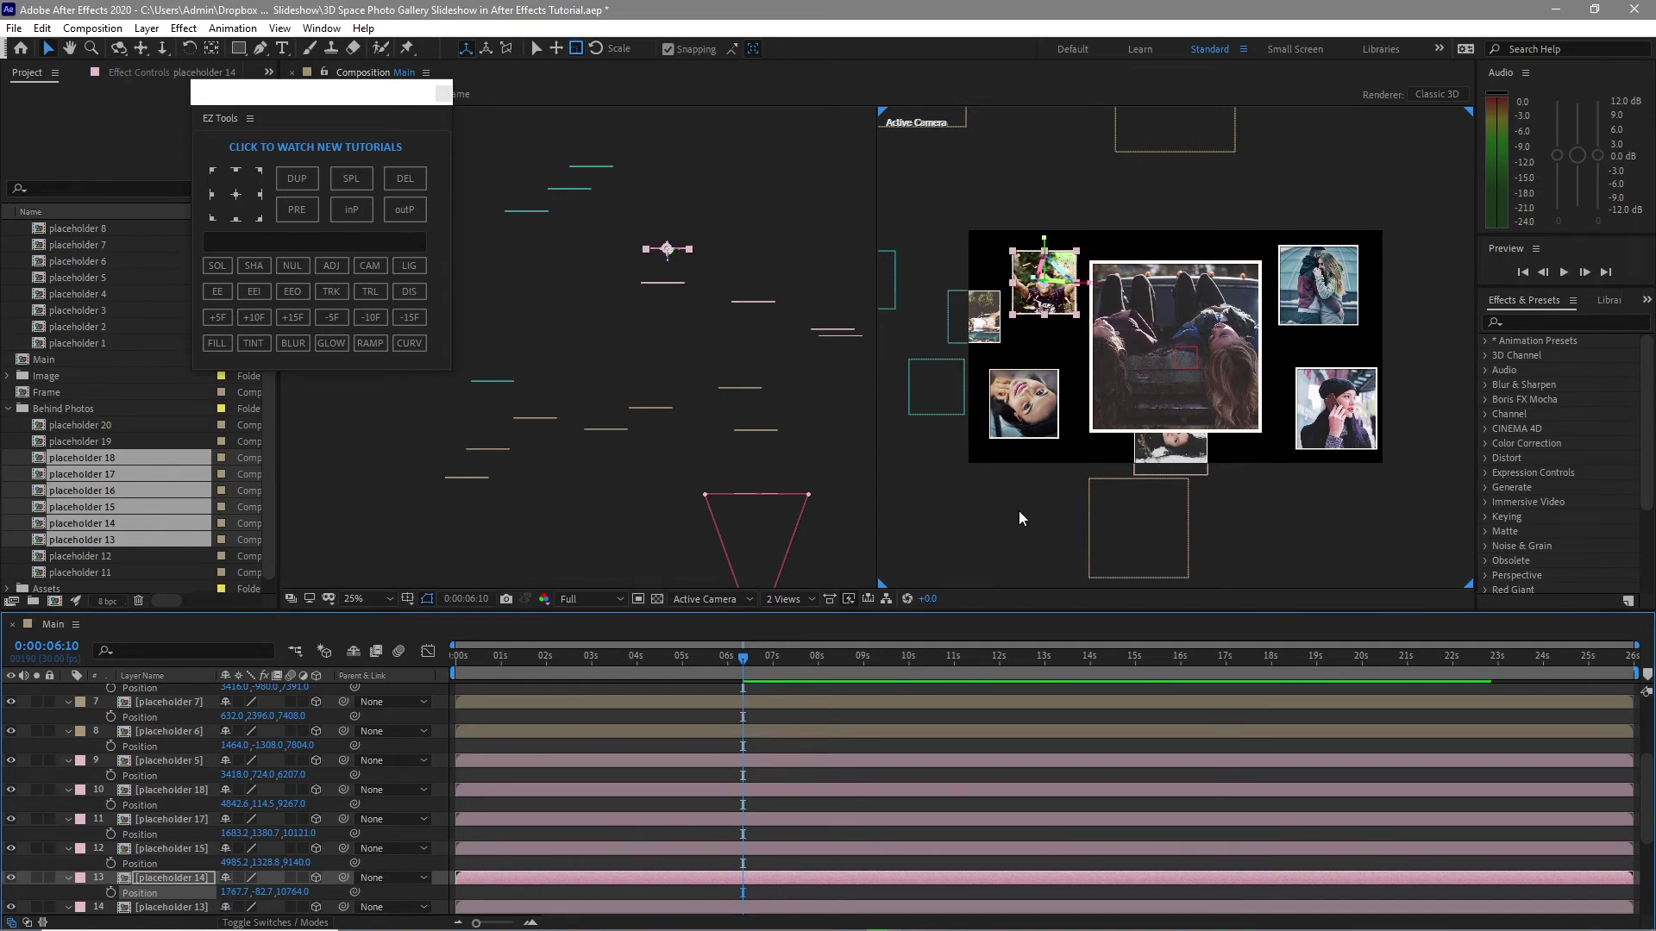
# Select Null 4's Position keyframe at 0:00:06:10 and advance the current time
pyautogui.scroll(4, 274, 795)
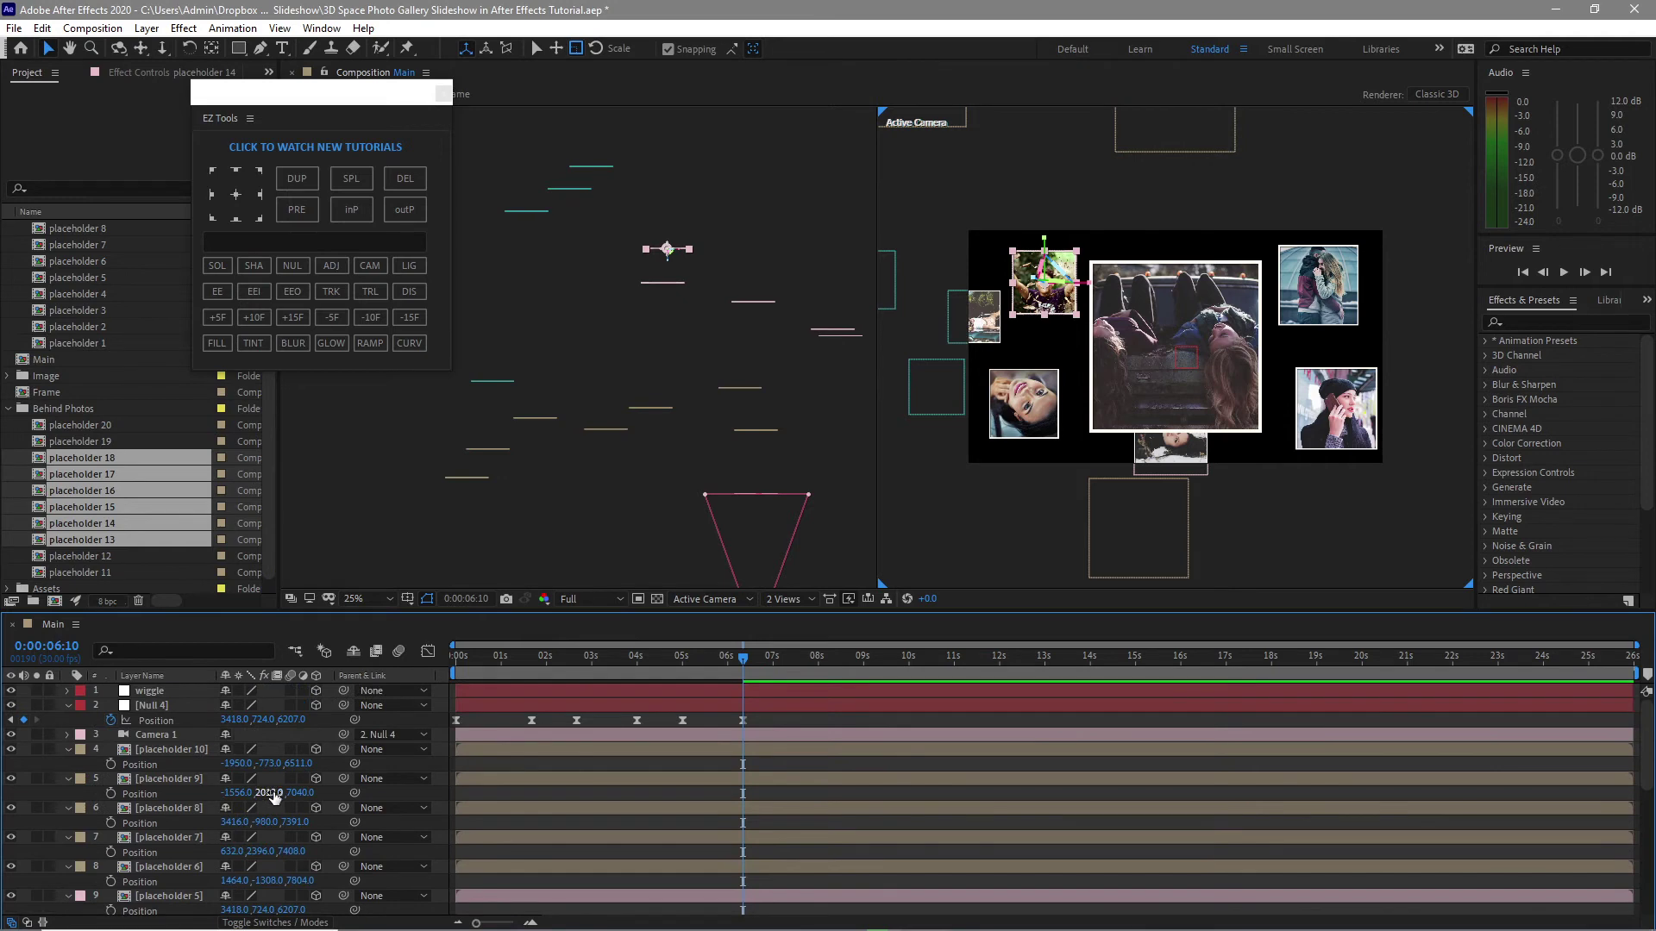
pyautogui.click(744, 723)
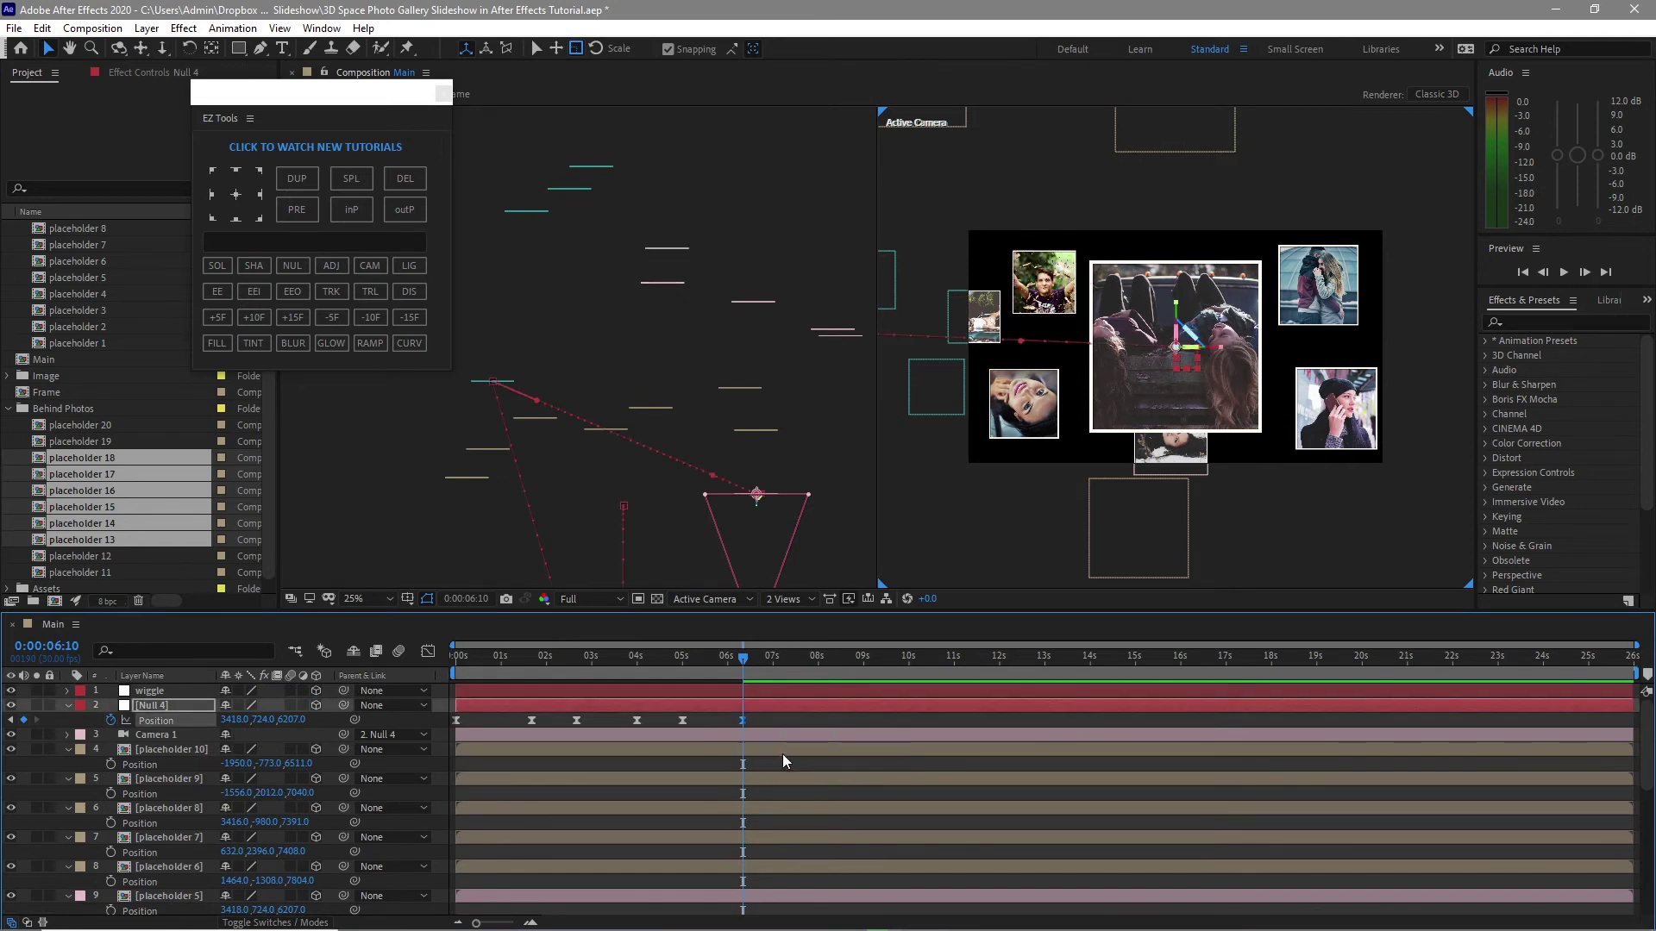
pyautogui.click(266, 324)
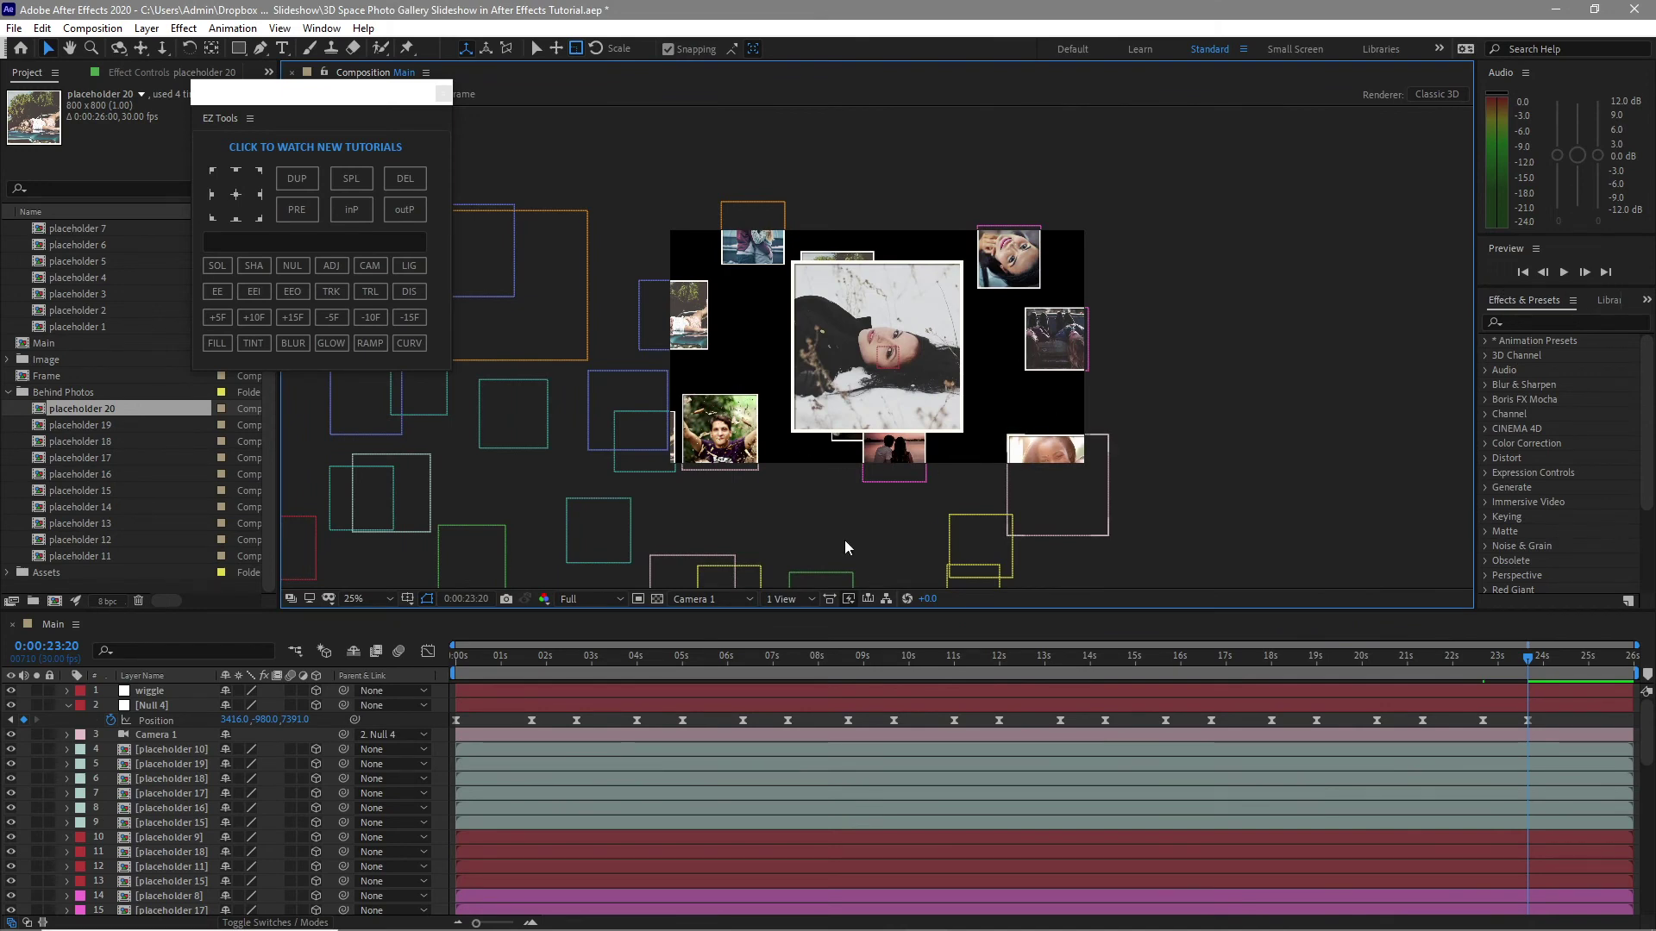
# Parent the Null 4 layer to the wiggle layer
pyautogui.click(381, 704)
pyautogui.click(383, 704)
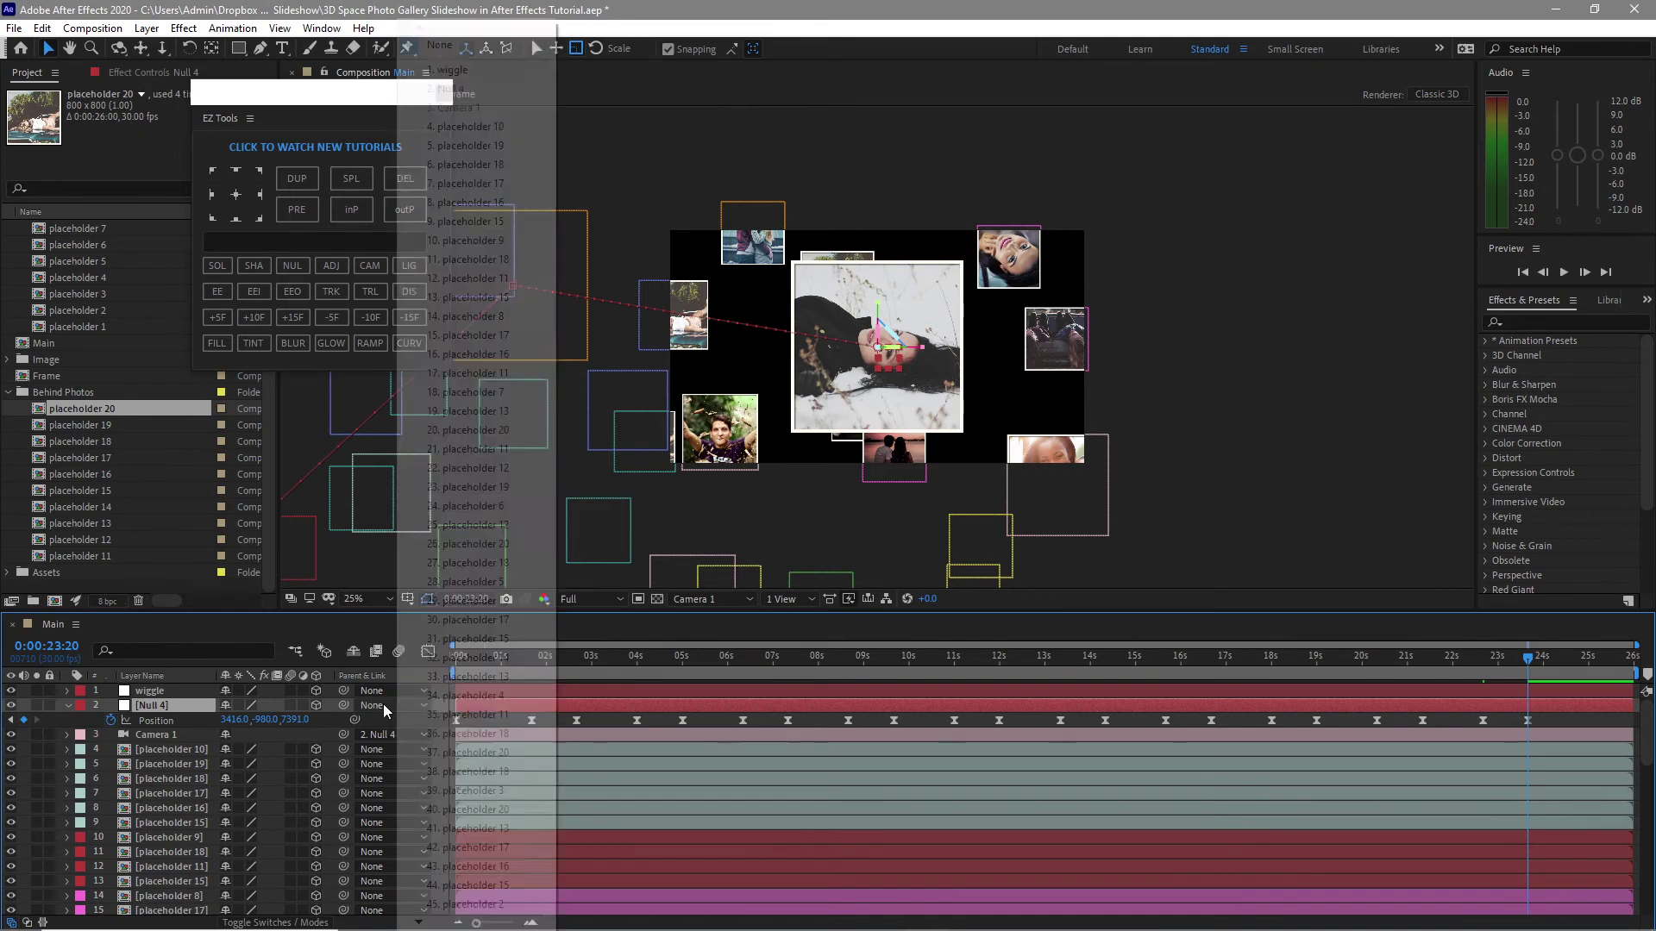
pyautogui.click(494, 79)
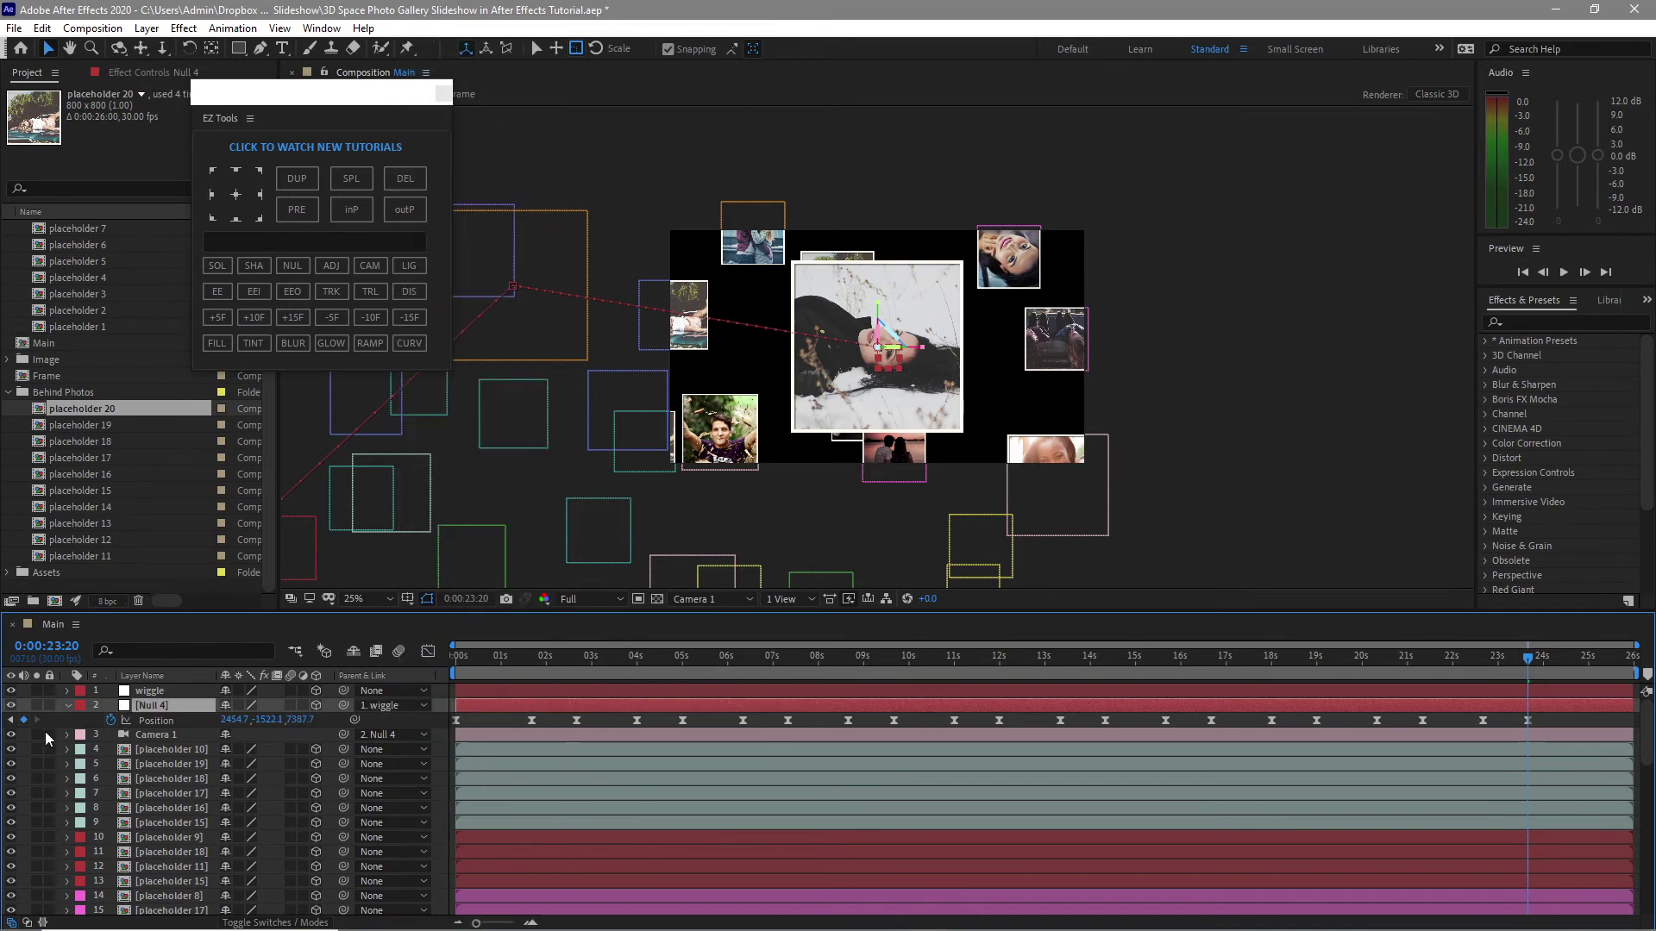
# Turn on Depth of Field for Camera 1 and set its Aperture to 350 pixels
pyautogui.click(68, 735)
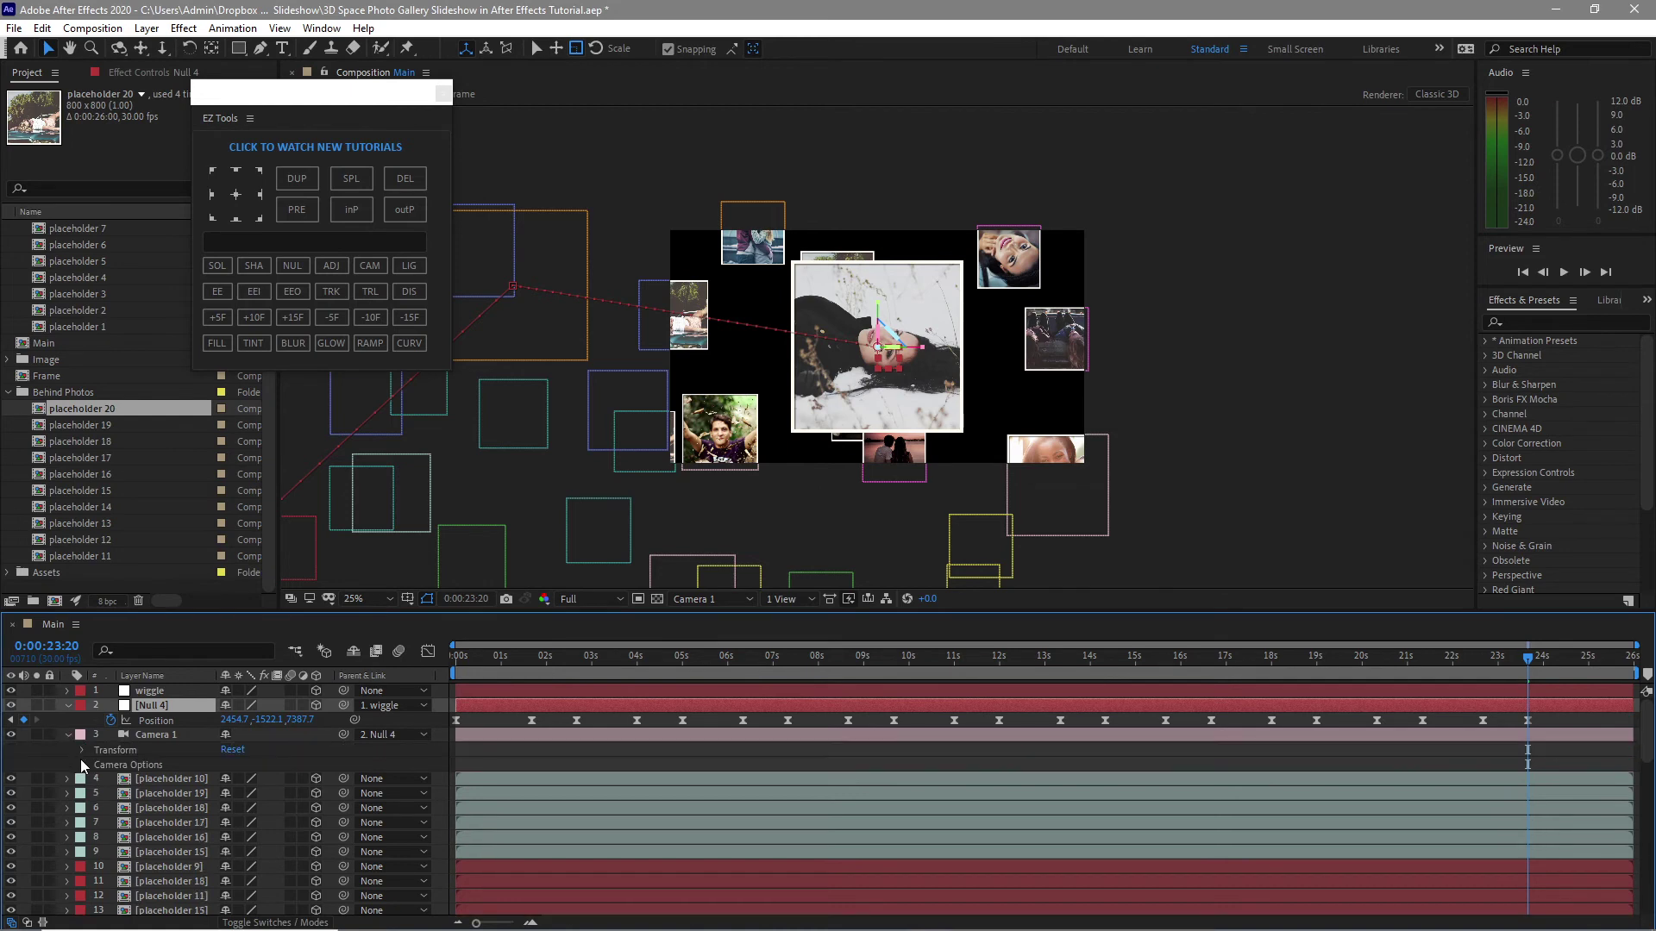
pyautogui.click(82, 765)
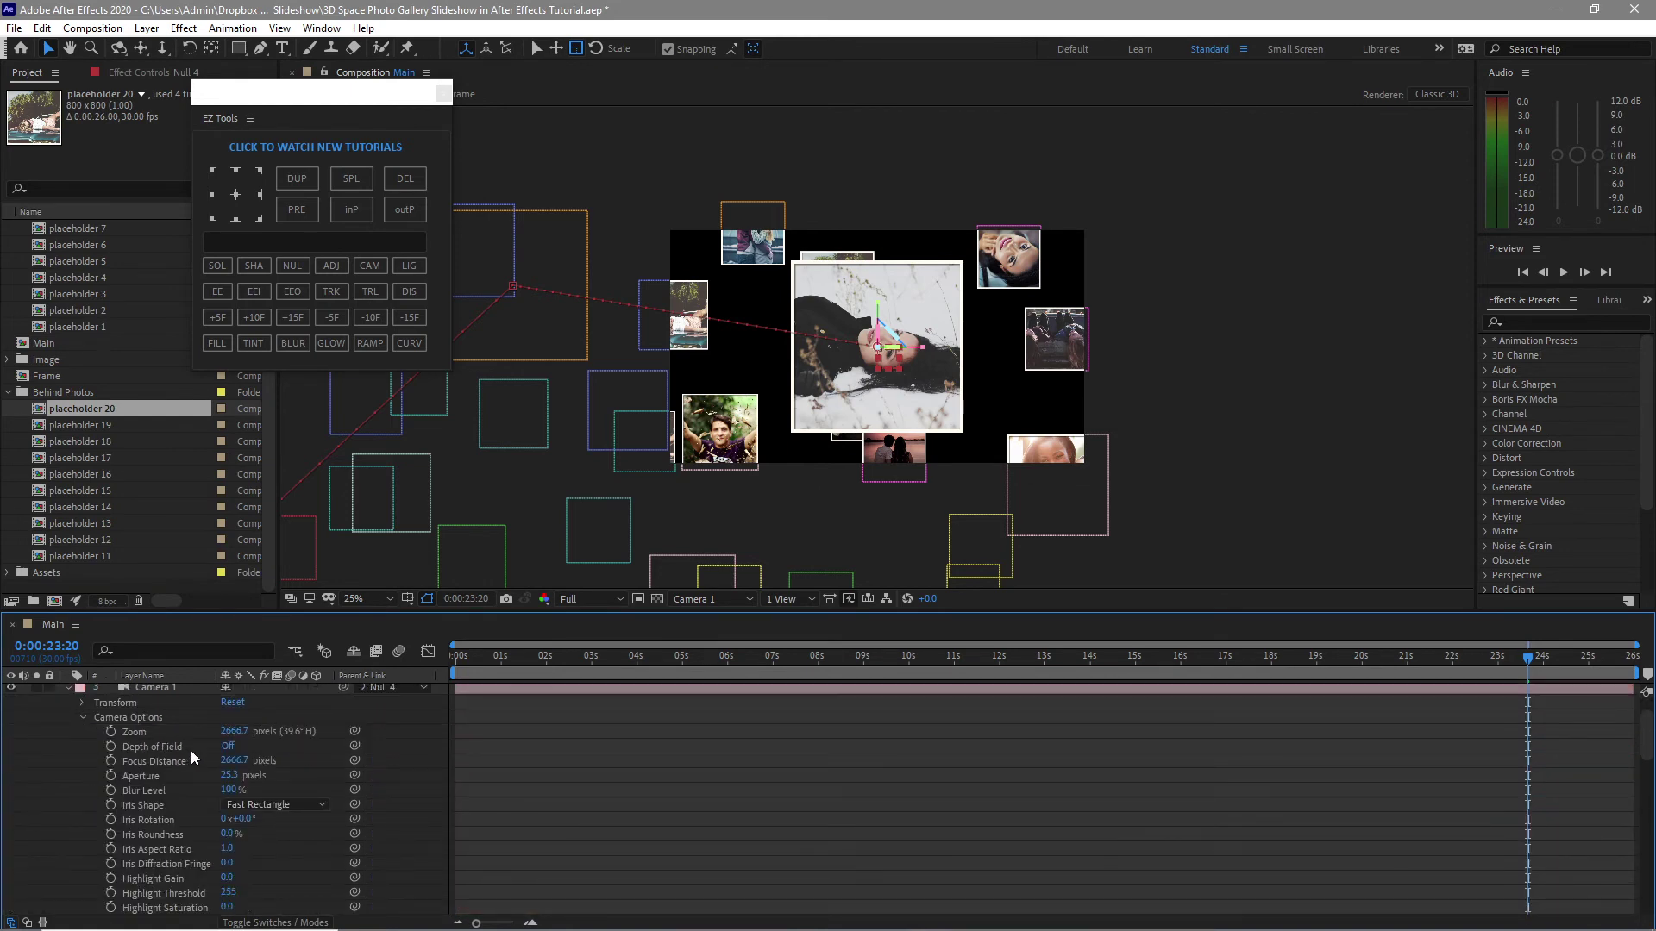
pyautogui.click(225, 747)
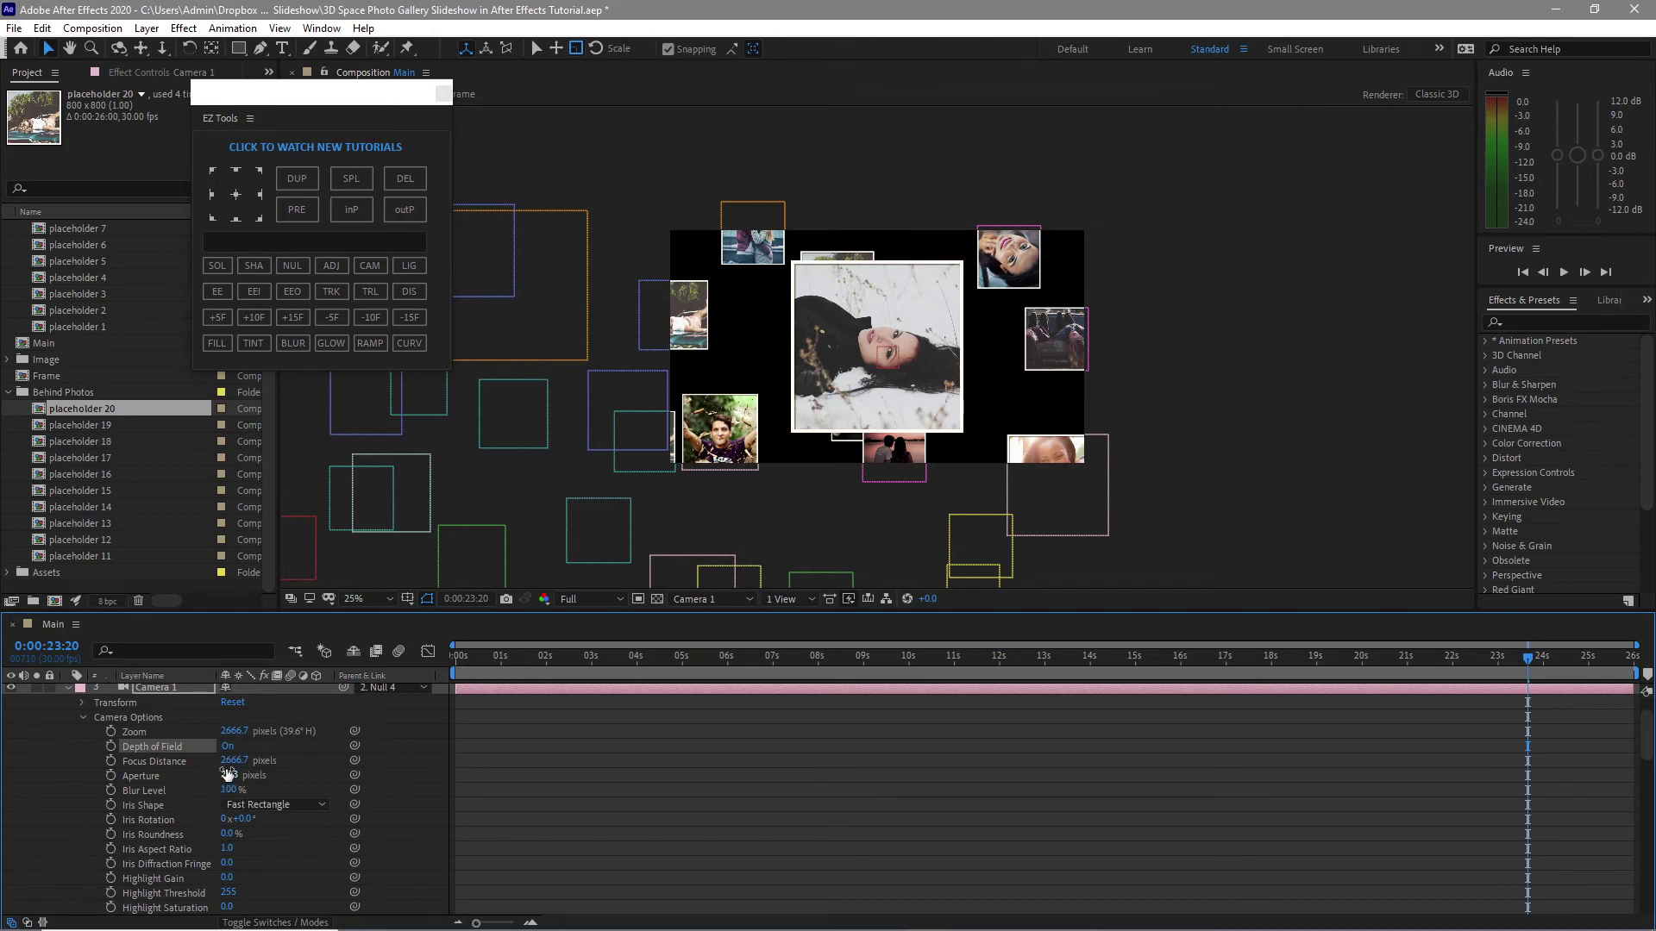
pyautogui.click(227, 776)
pyautogui.write('350')
pyautogui.click(762, 470)
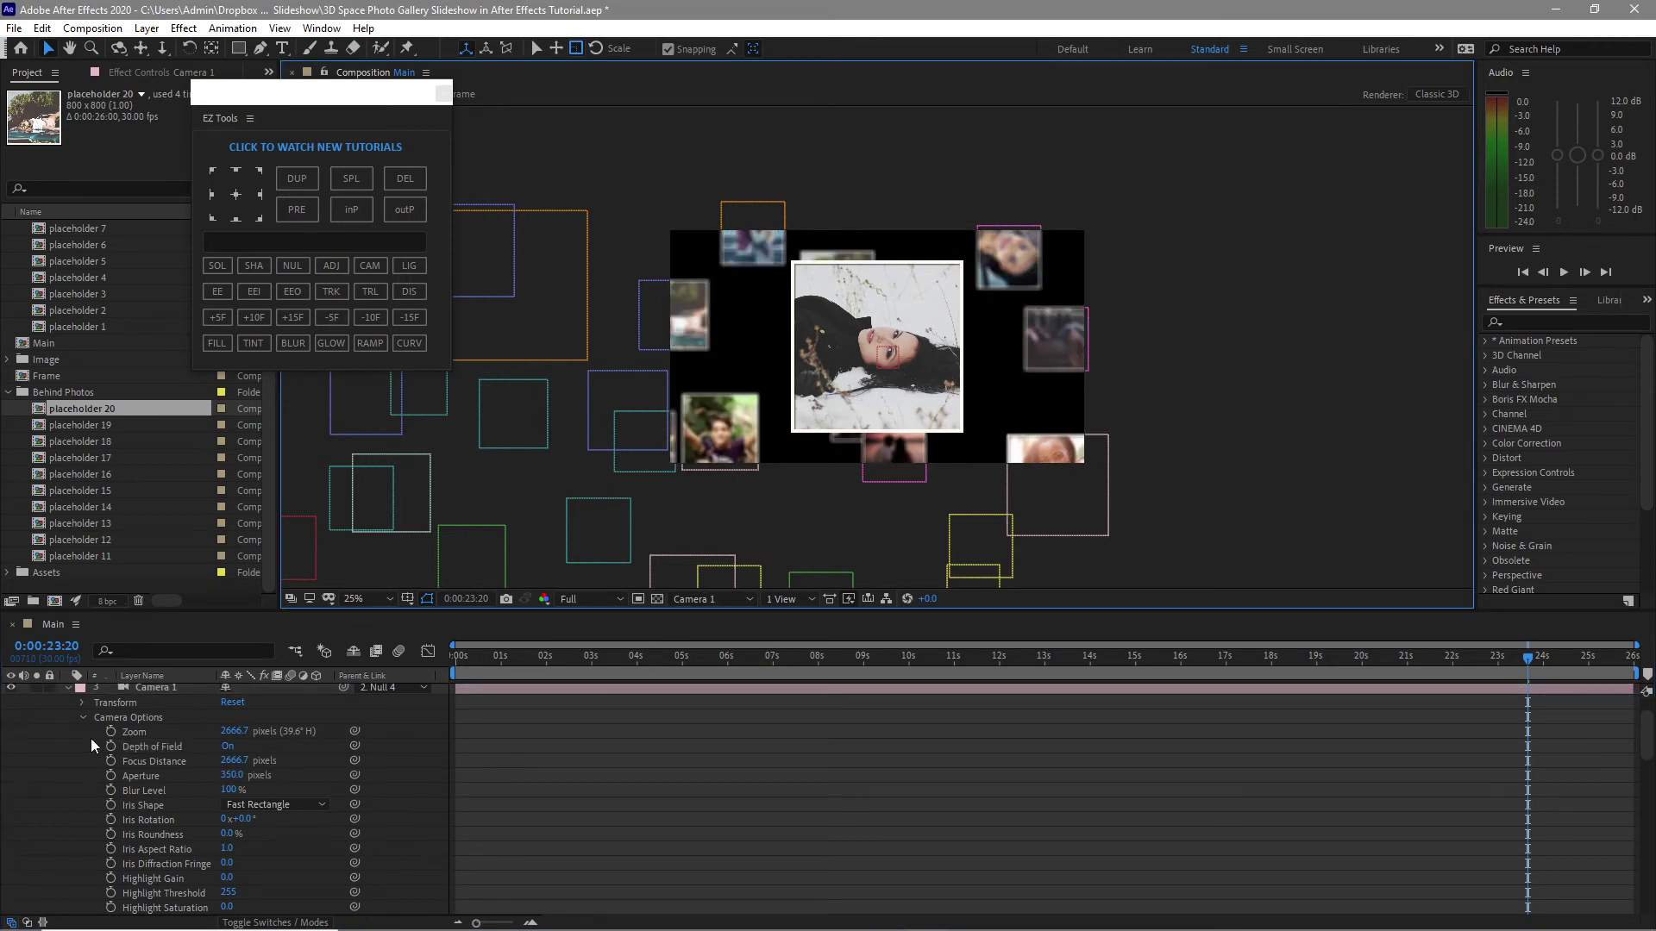
pyautogui.click(68, 687)
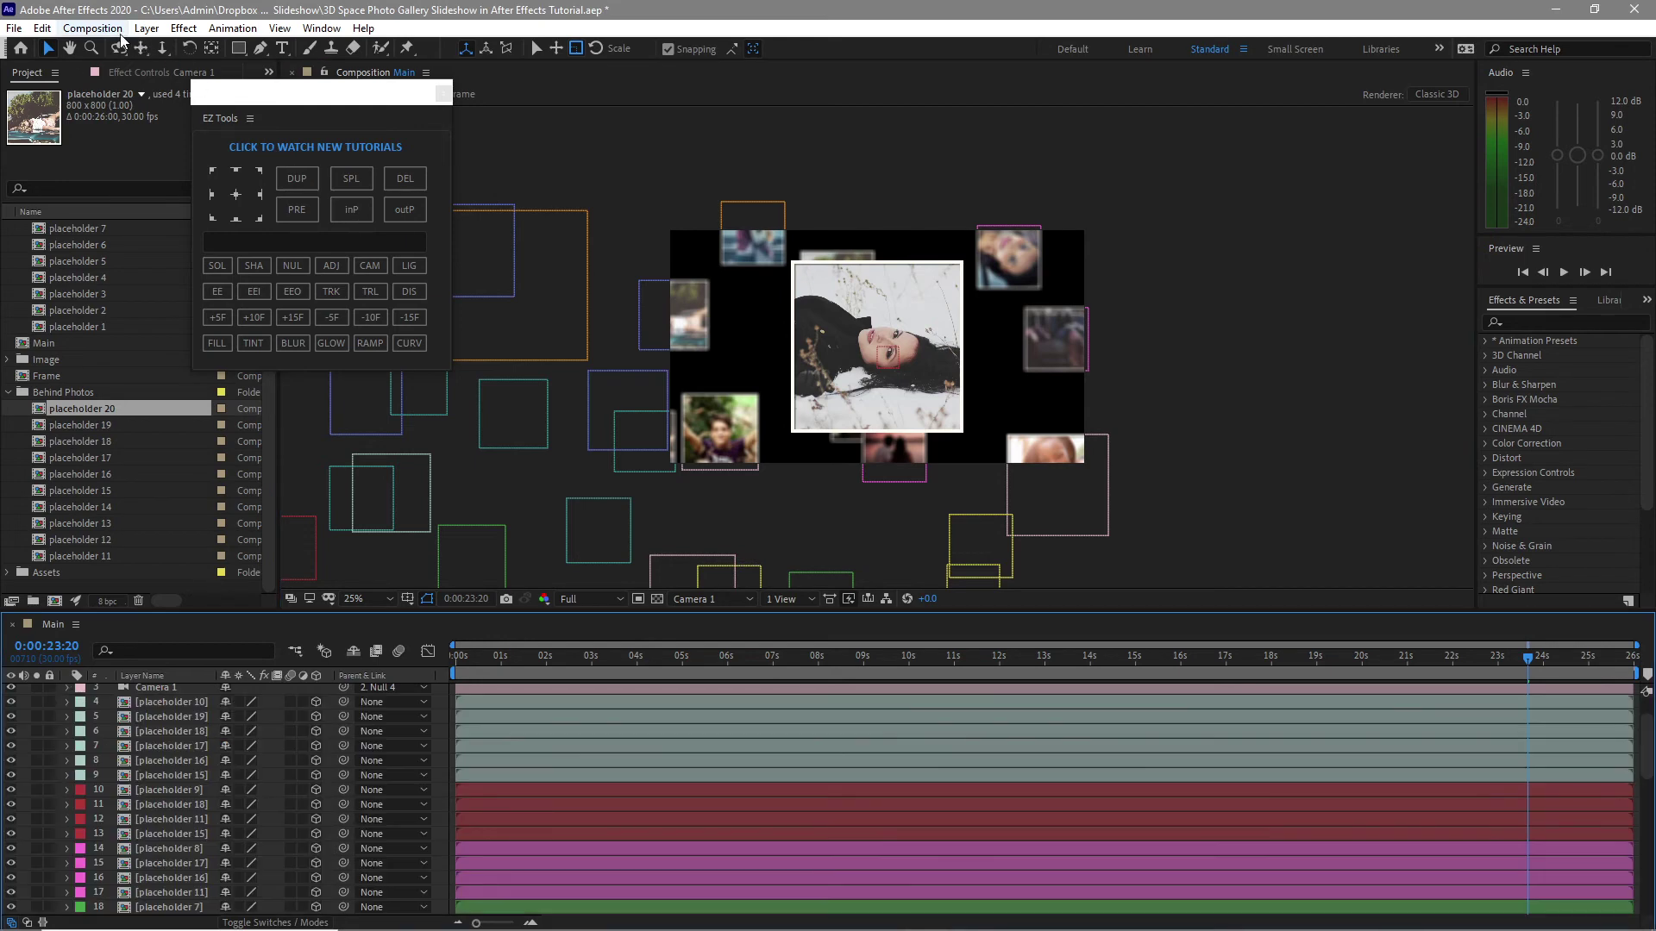
# Create a new composition named Main Animation and add the Main composition to its timeline
pyautogui.click(95, 28)
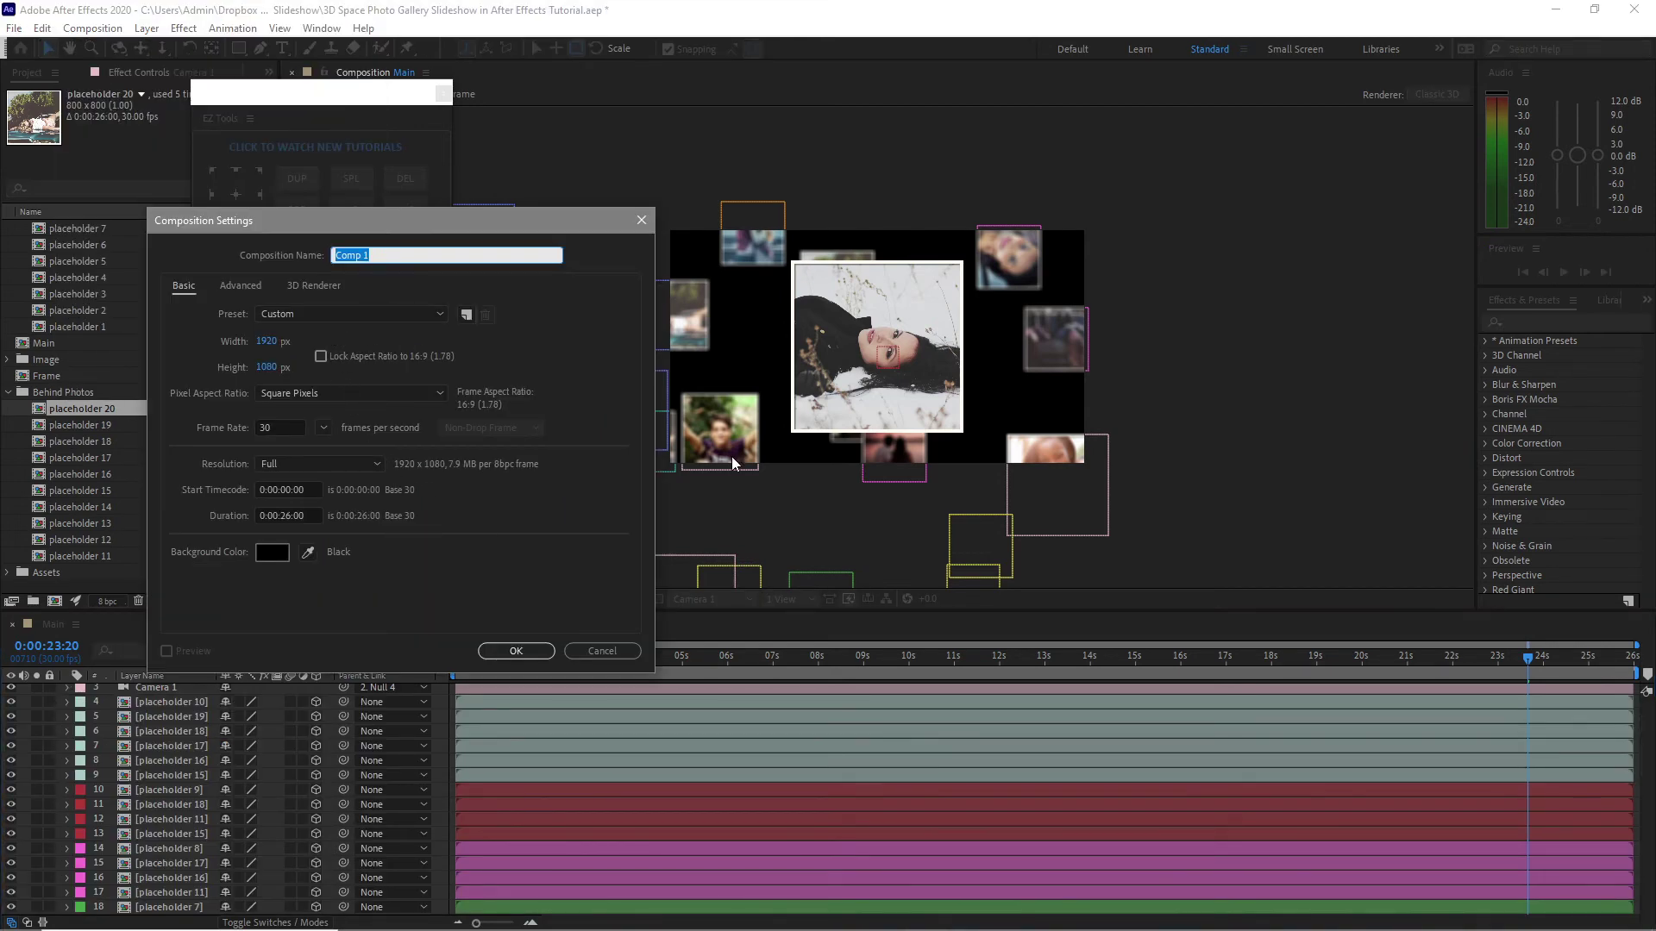
pyautogui.write('Main Animation')
pyautogui.click(533, 650)
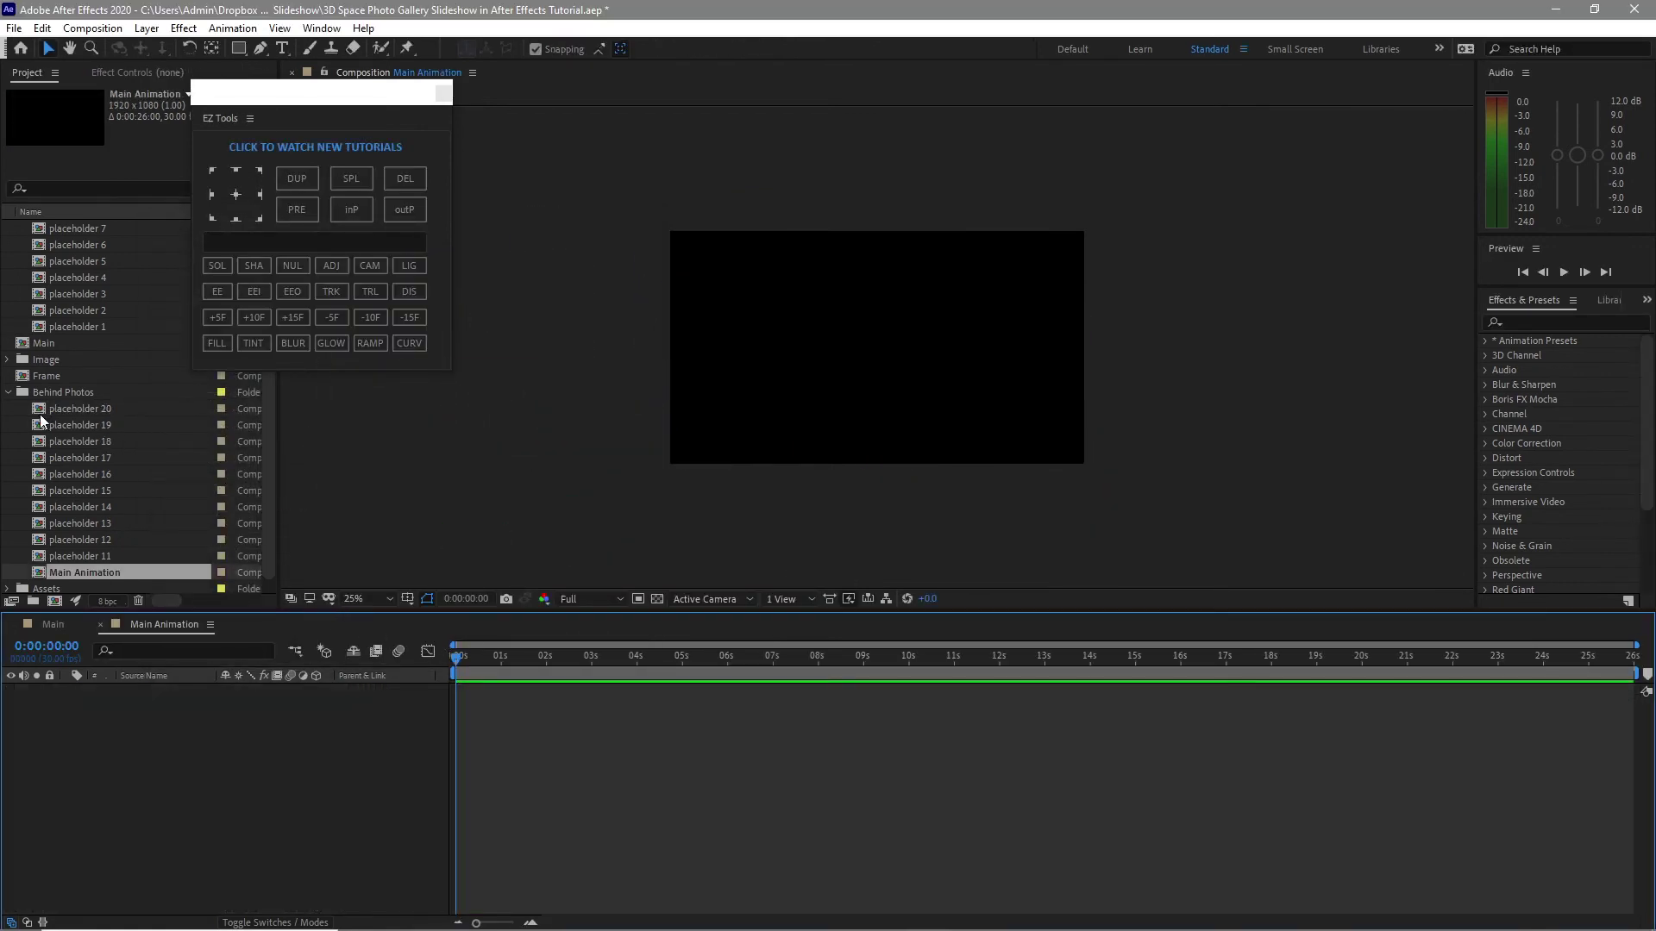
pyautogui.moveTo(41, 343); pyautogui.dragTo(51, 742)
# Set the preview resolution to Quarter, play back Main Animation and return the current time to the start
pyautogui.click(591, 598)
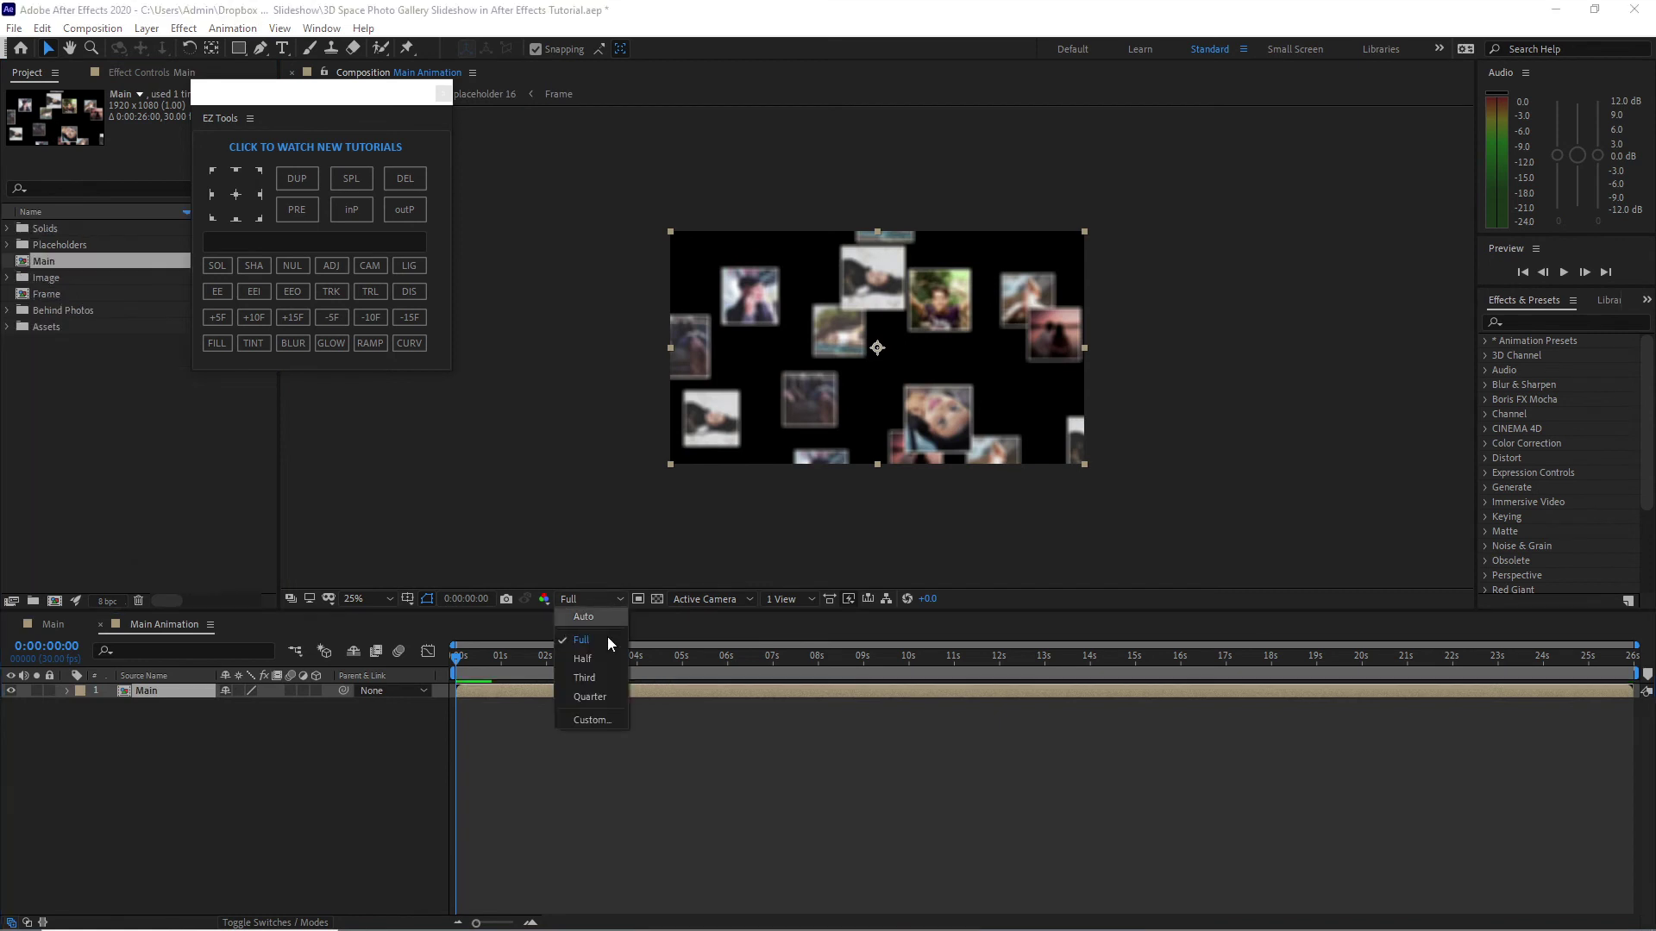
pyautogui.click(593, 697)
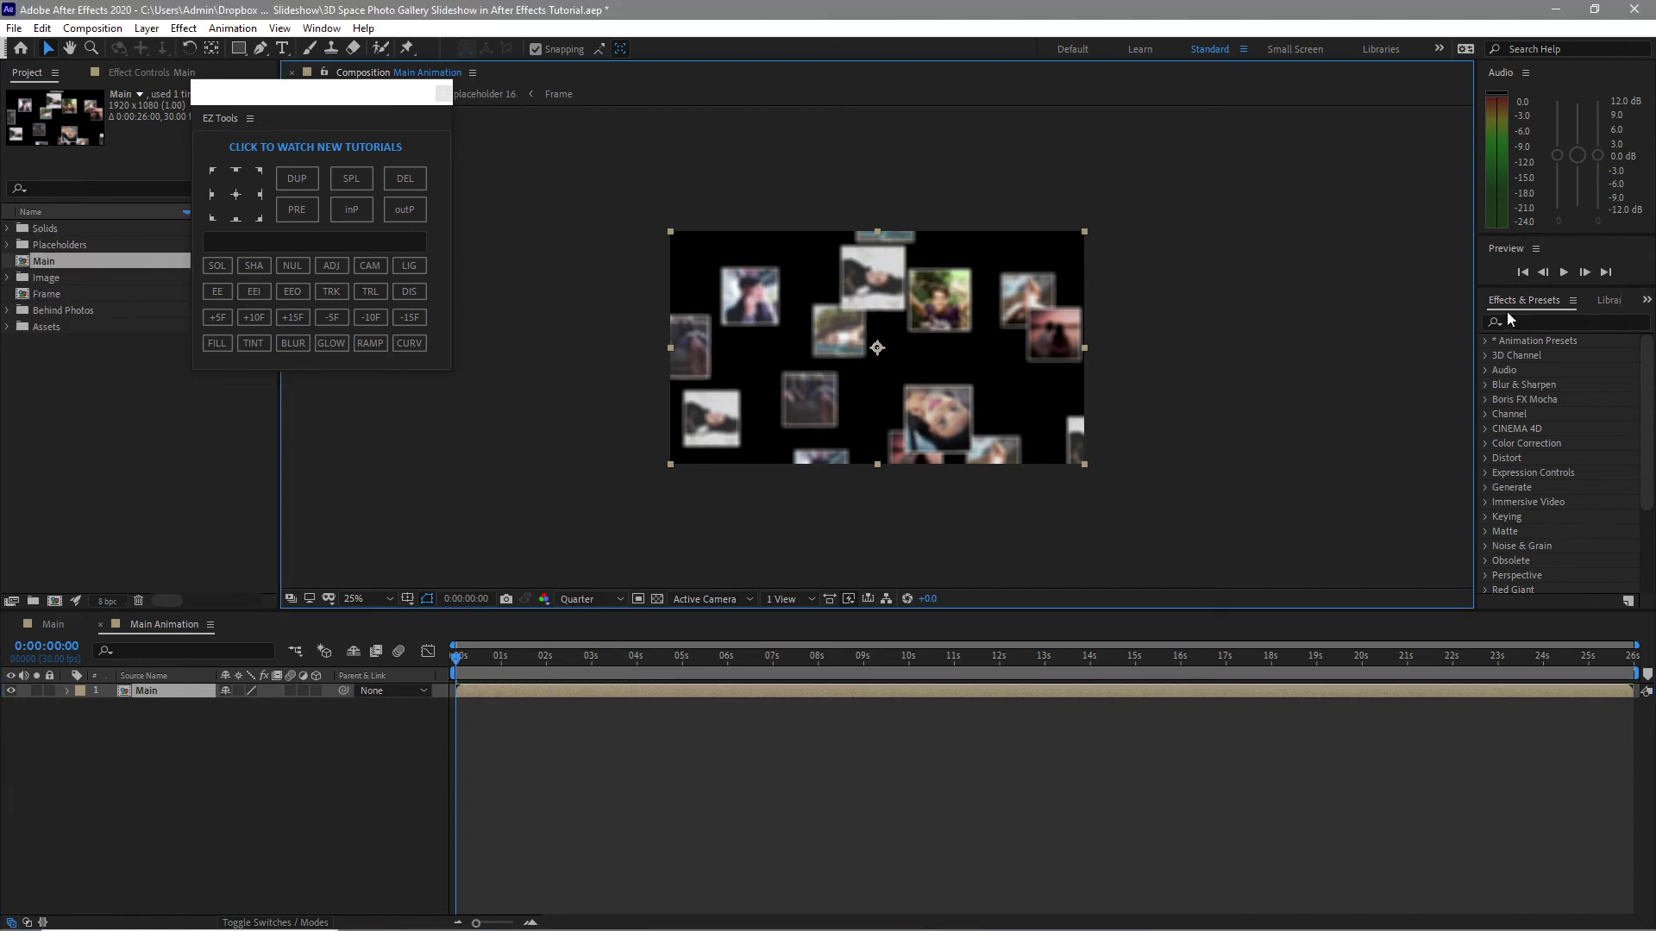
pyautogui.click(1568, 272)
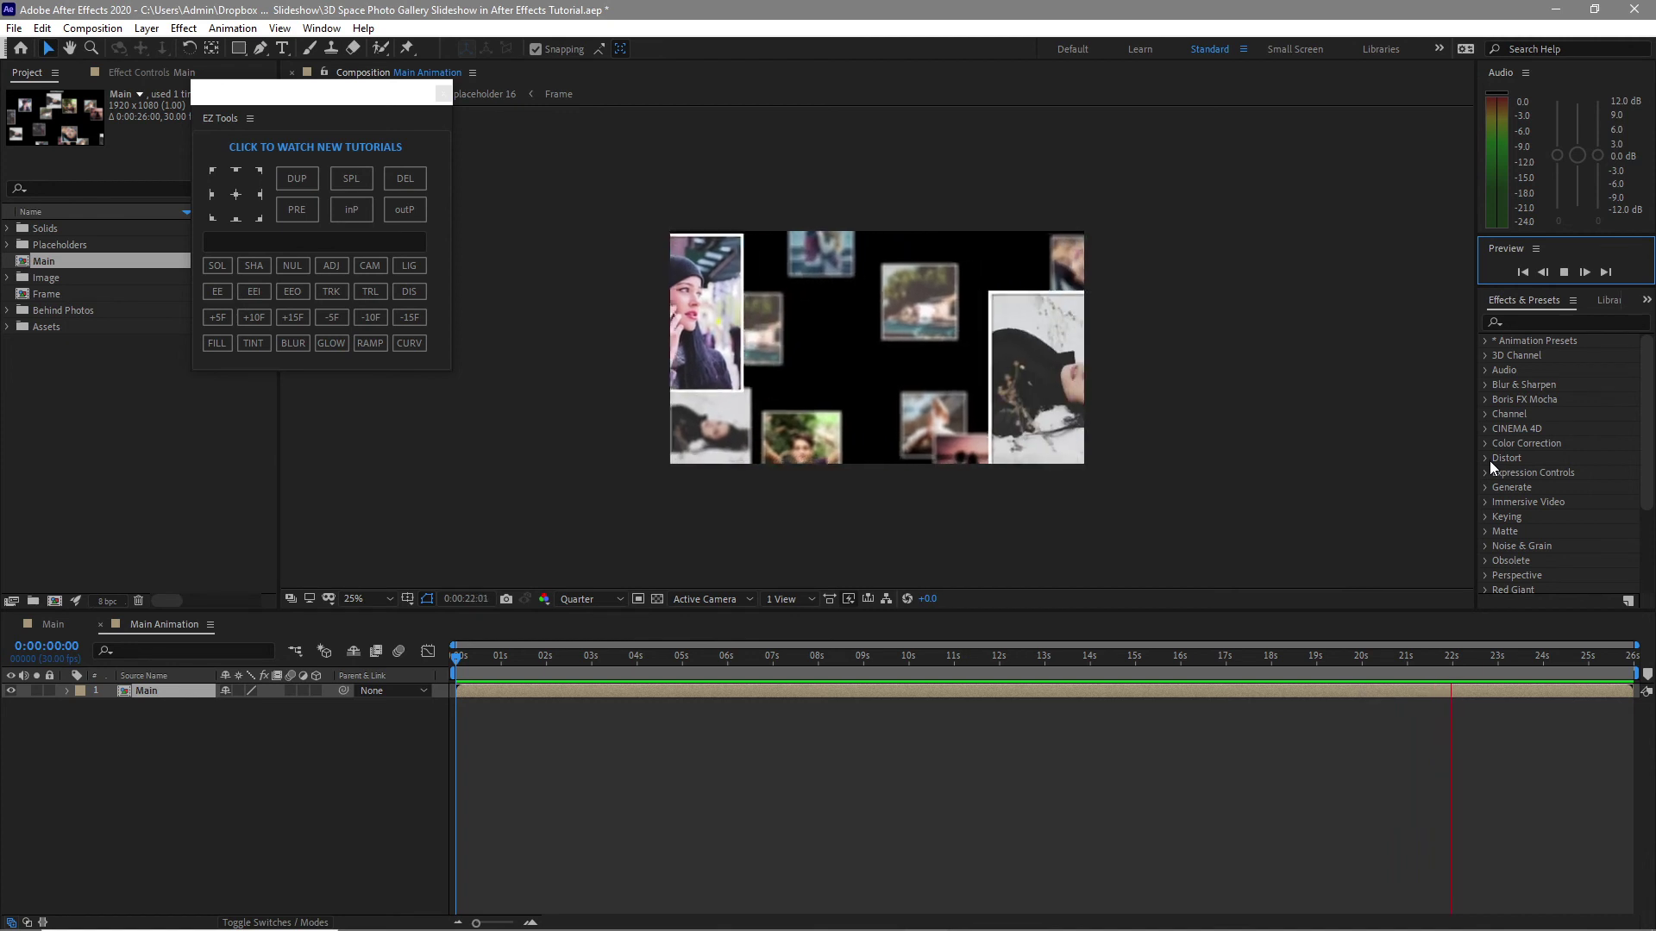
pyautogui.click(453, 662)
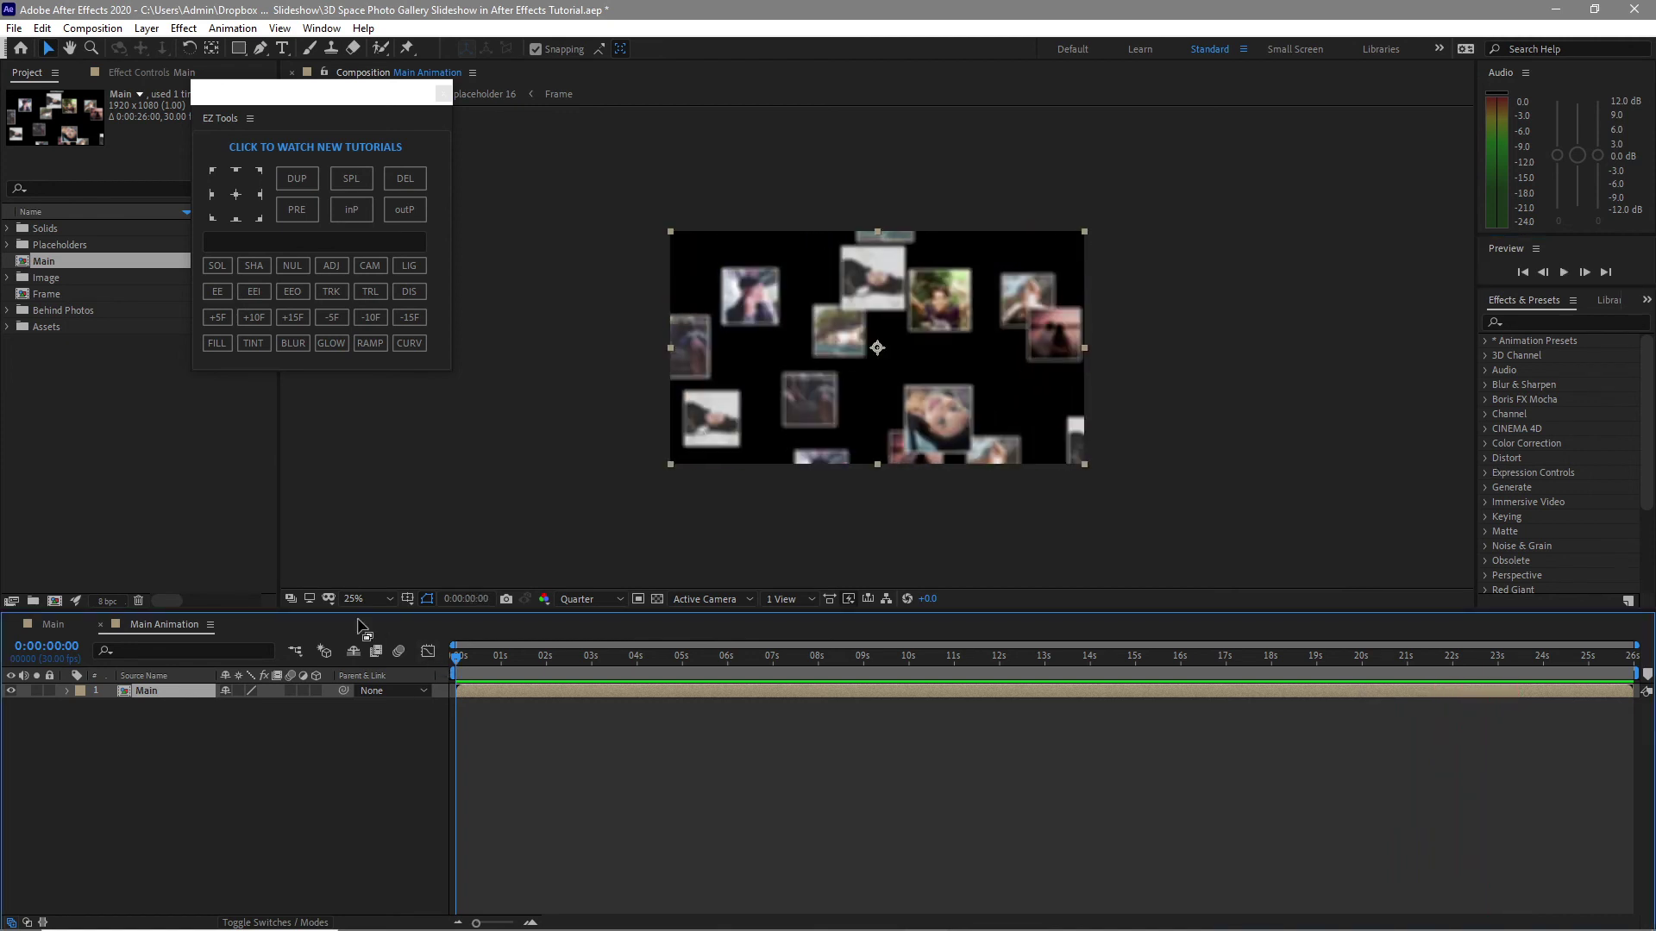
# Add RG Bokeh 3.mp4 and RG BG Sky.mp4 to Main Animation, with the bokeh above and the sky below the Main layer
pyautogui.click(7, 326)
pyautogui.click(25, 376)
pyautogui.moveTo(36, 393); pyautogui.dragTo(189, 743)
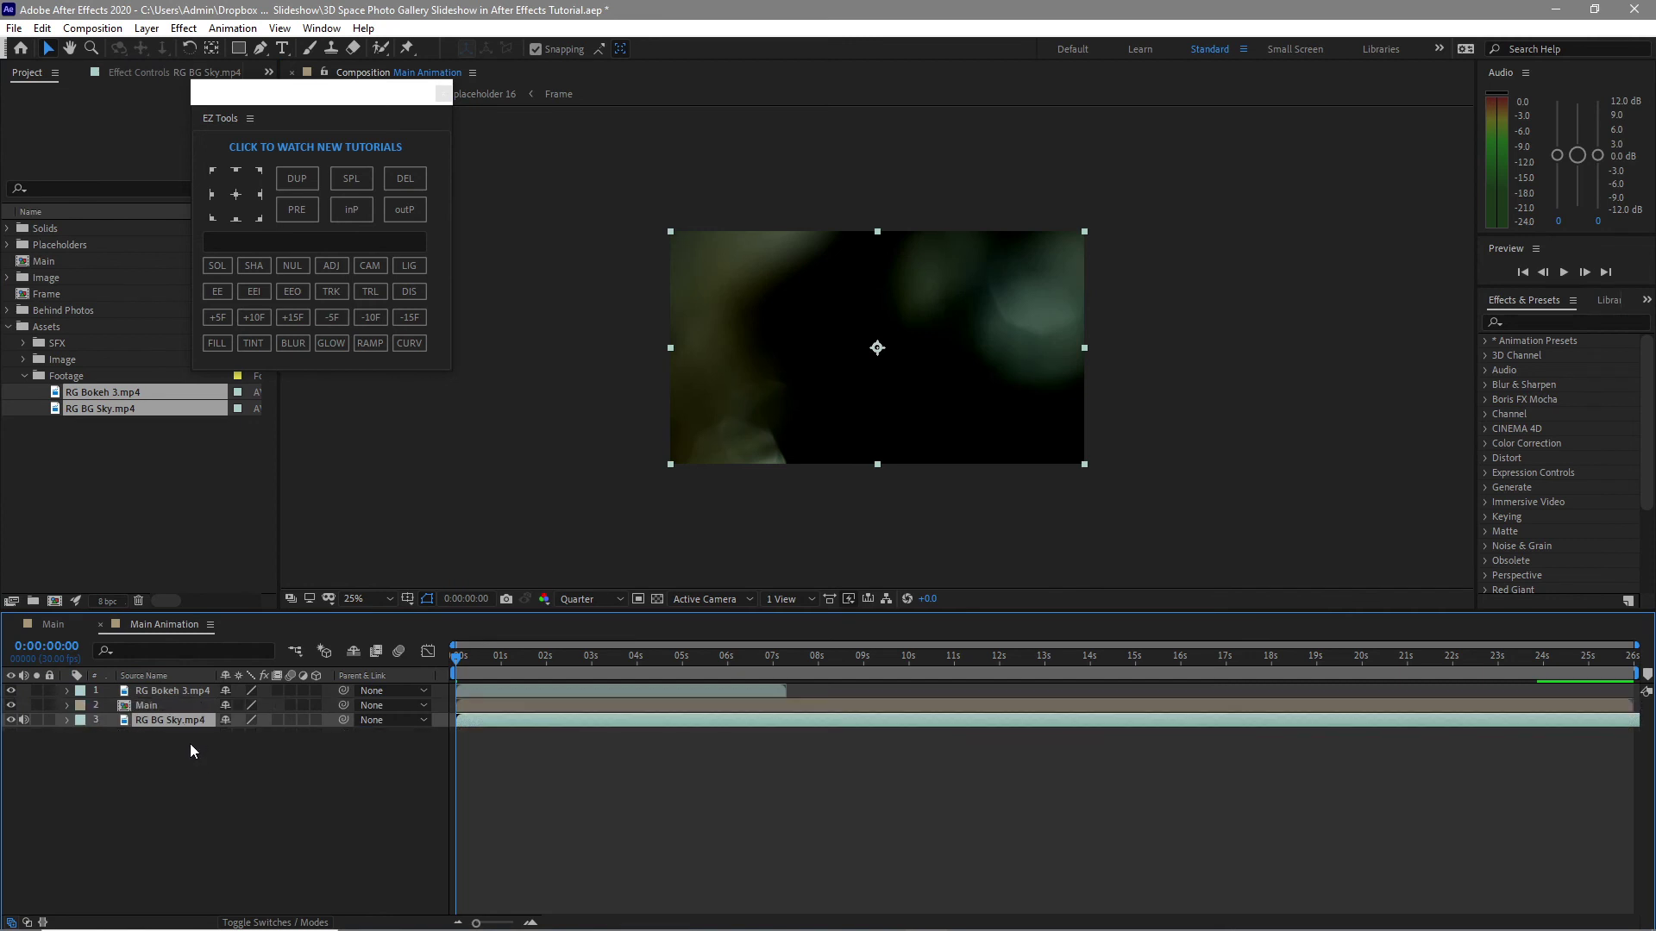
# Set the RG Bokeh 3.mp4 layer's blending mode to Add and its Opacity to 20%
pyautogui.click(179, 691)
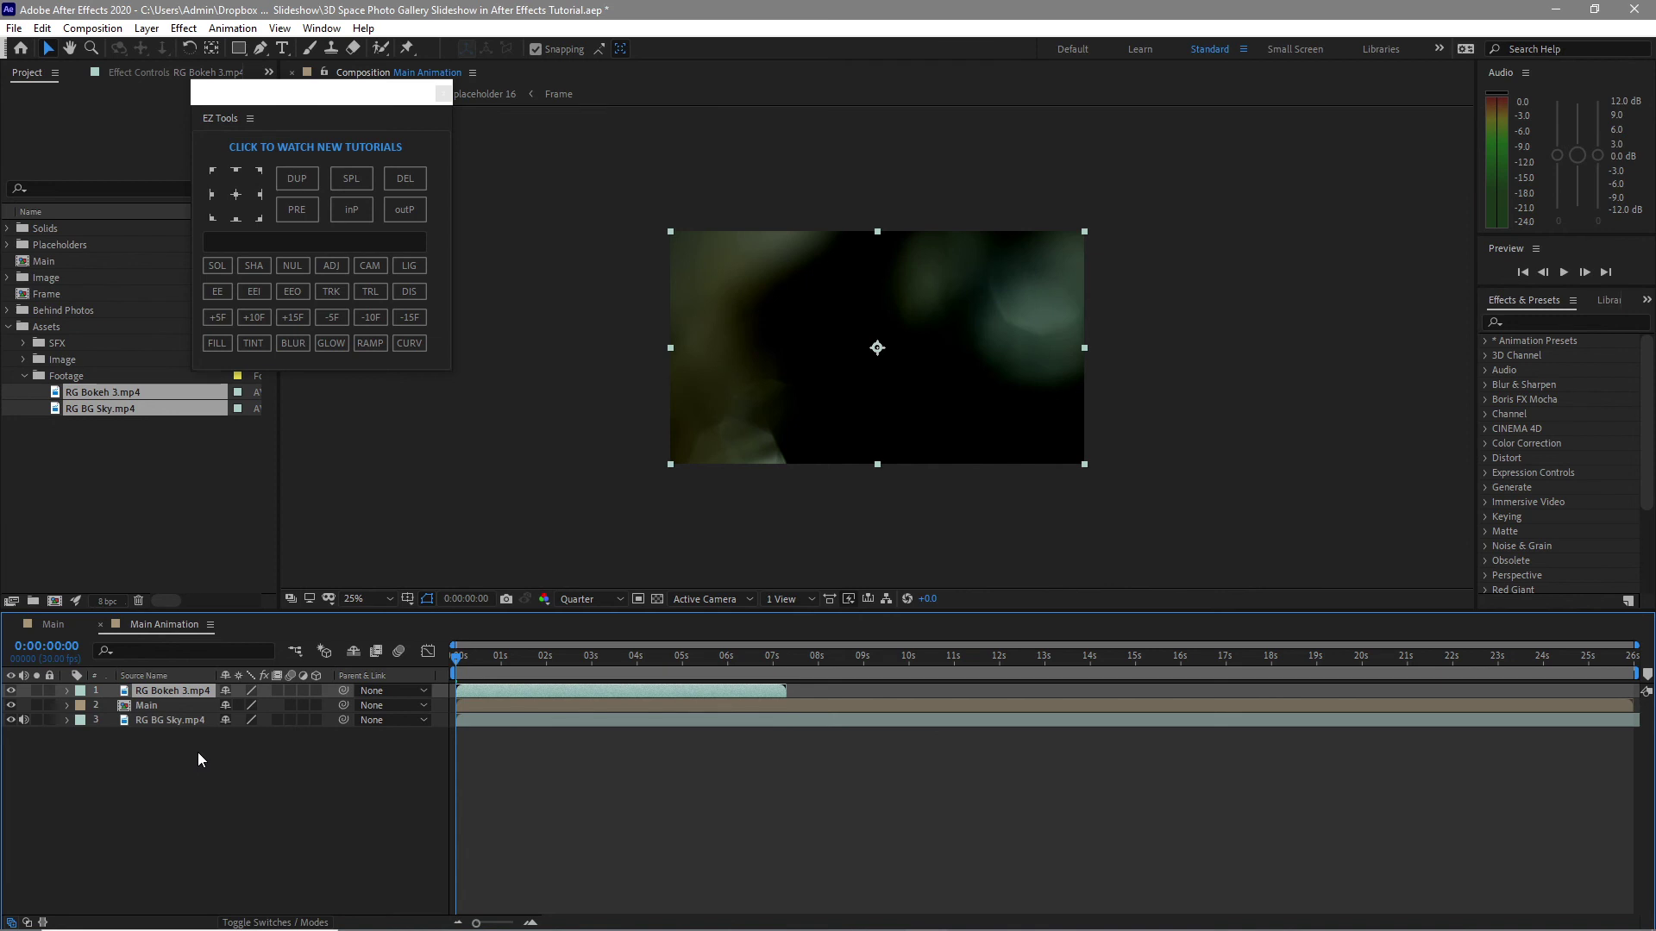
pyautogui.click(280, 923)
pyautogui.click(245, 691)
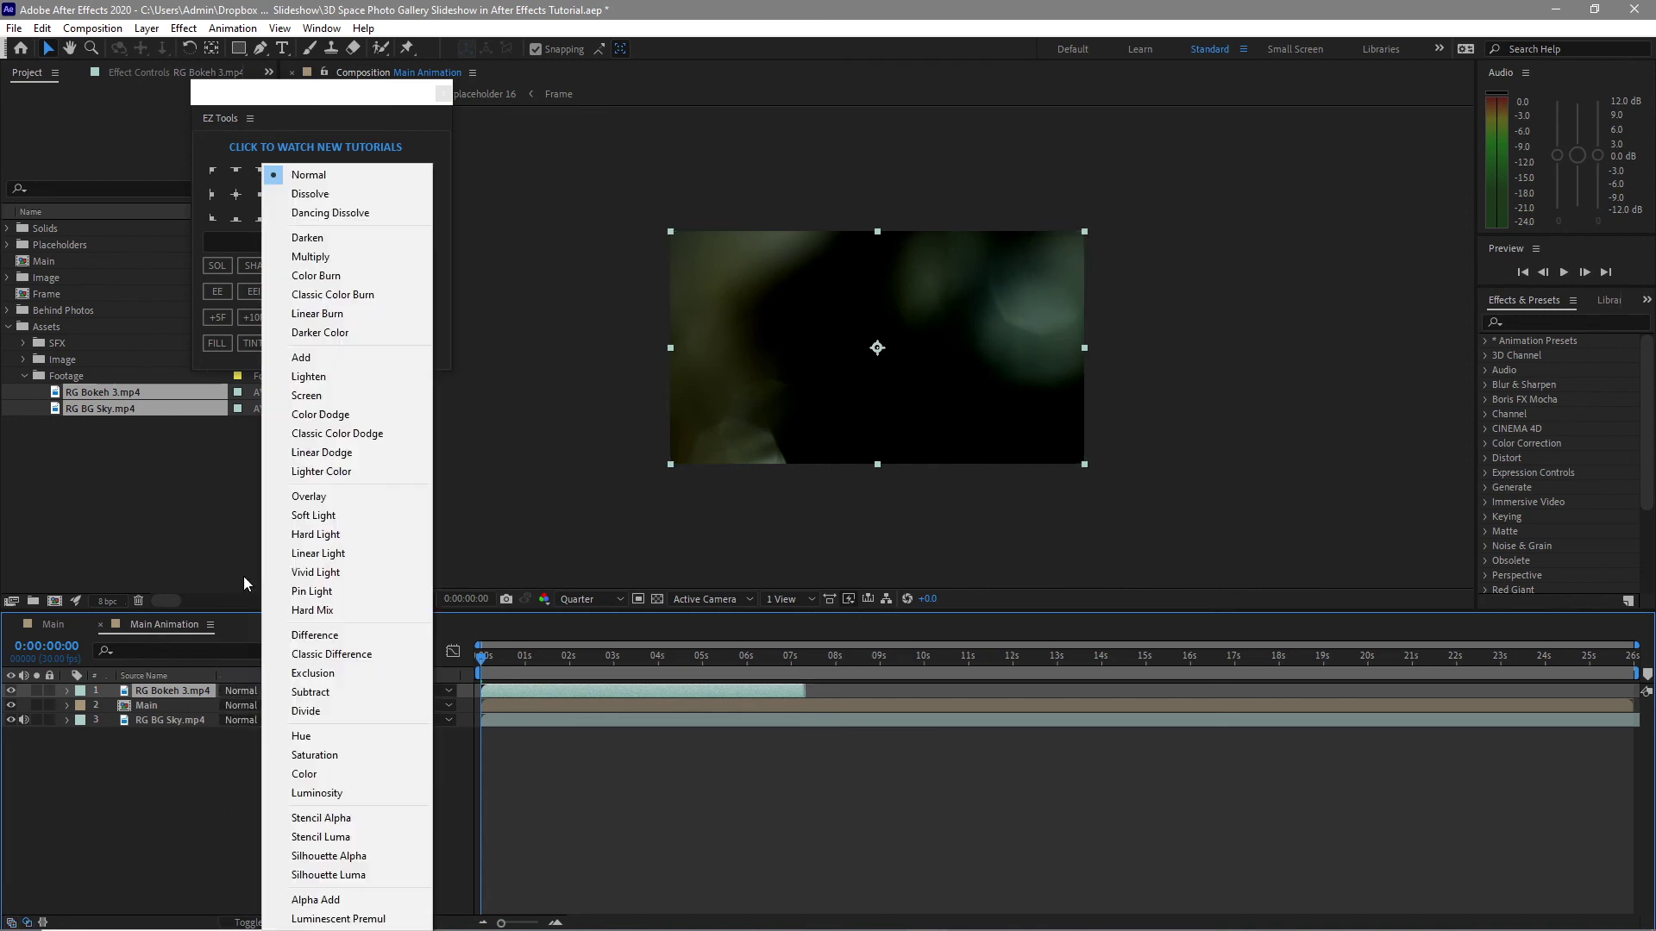
pyautogui.click(297, 358)
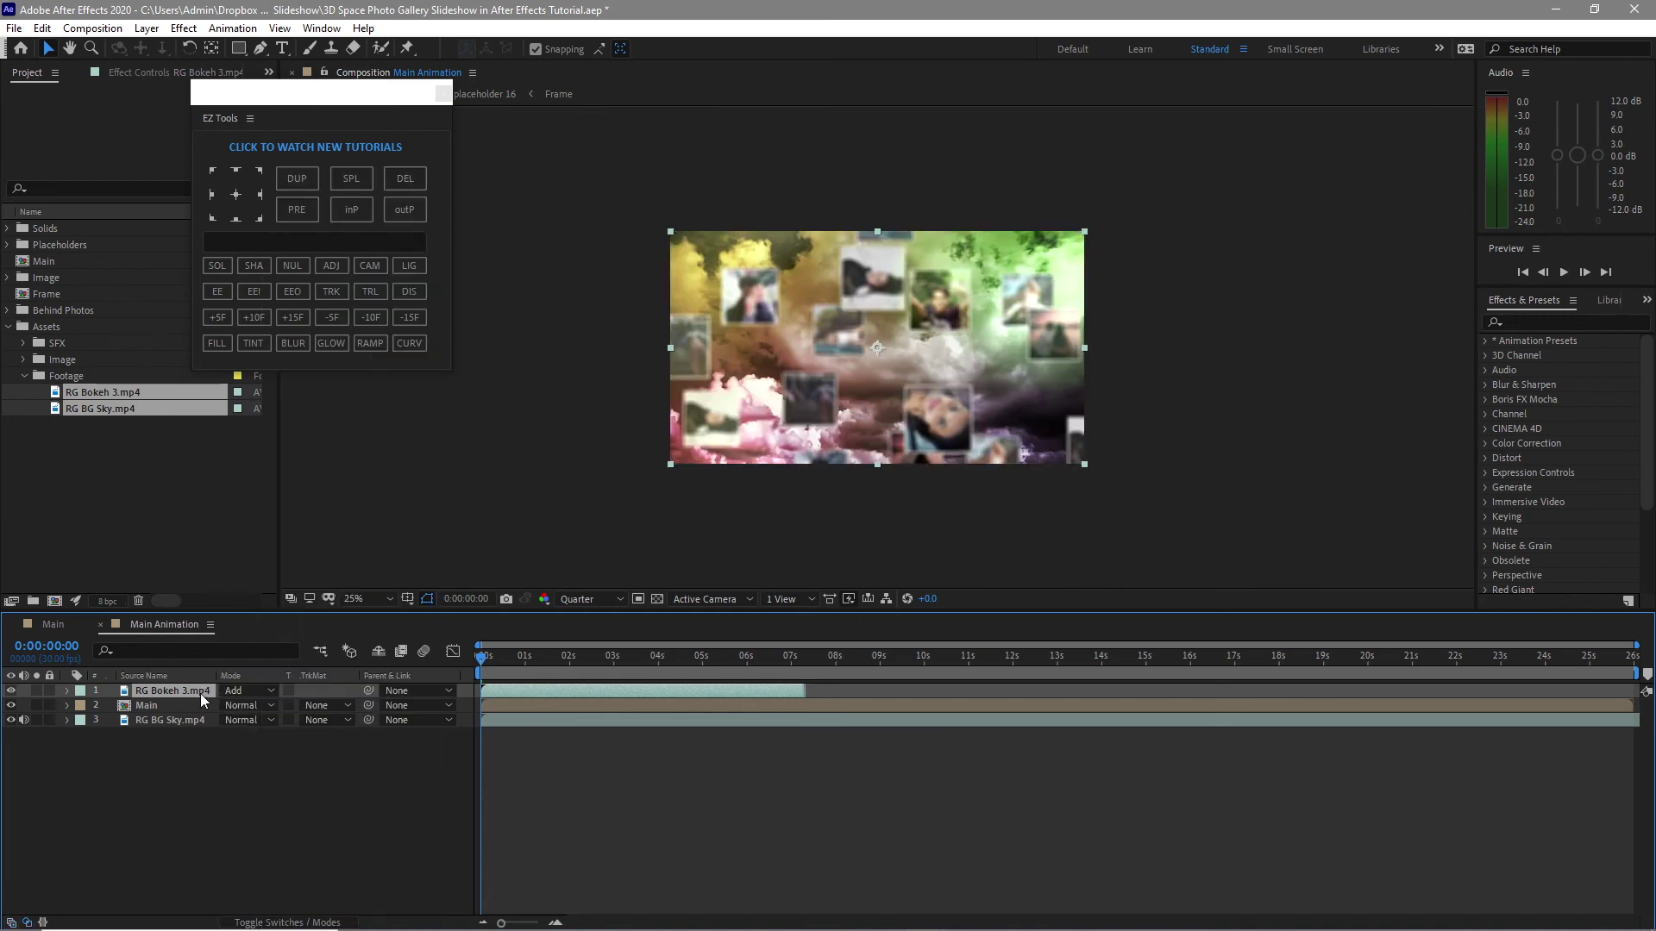
pyautogui.press('t')
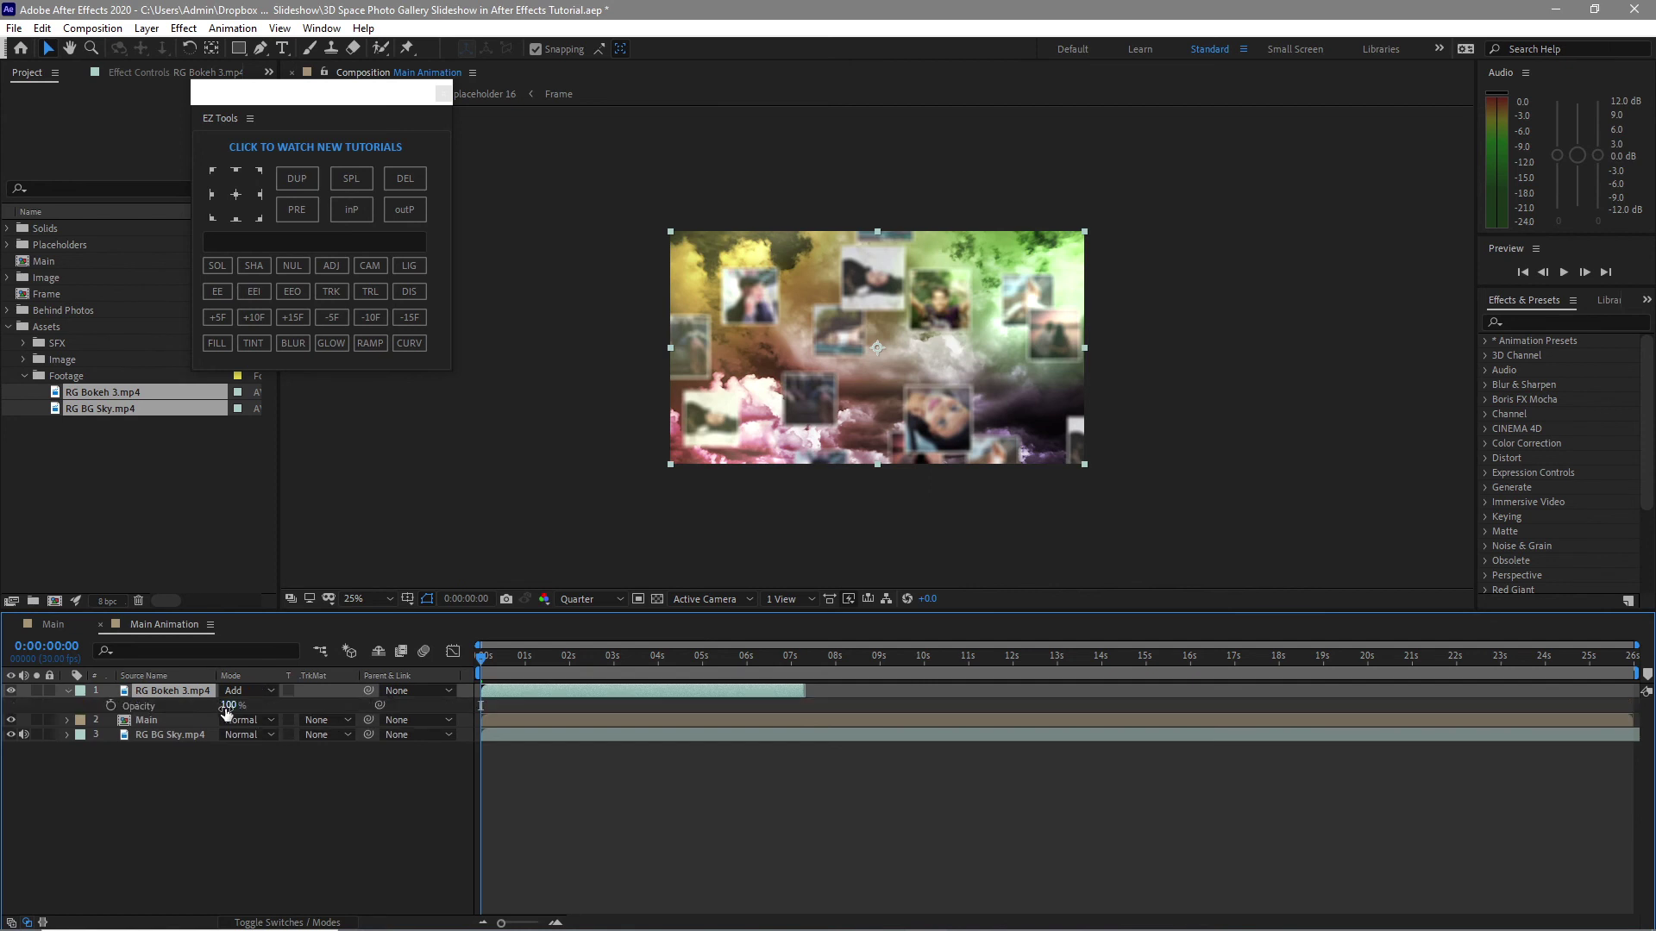
pyautogui.click(228, 707)
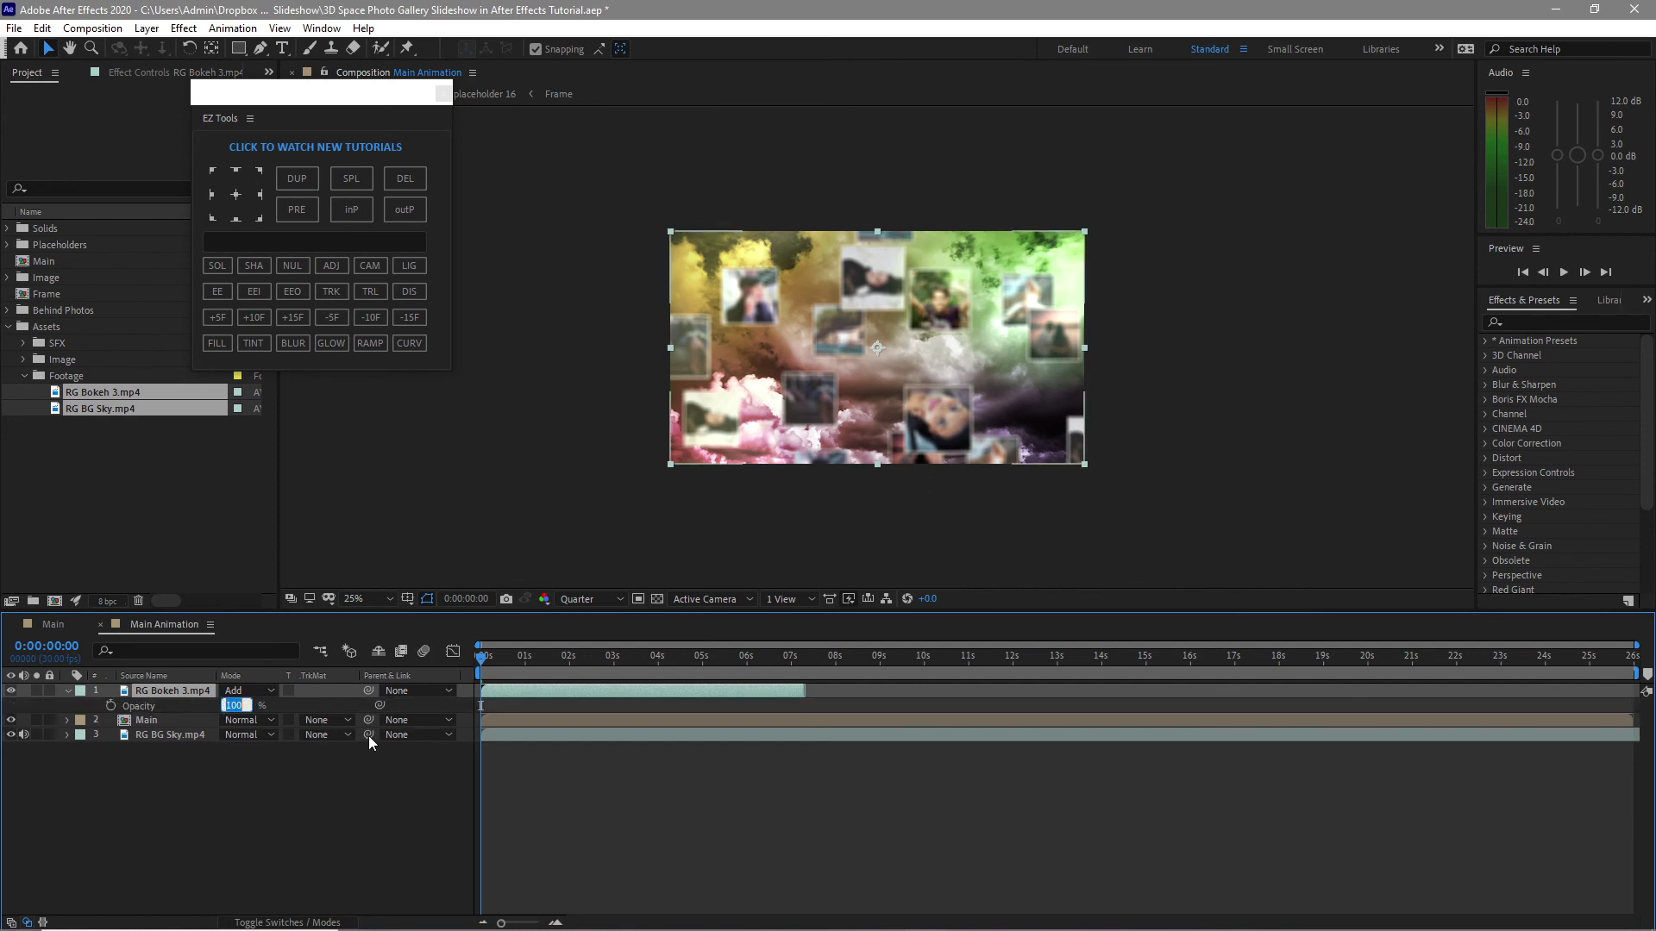
pyautogui.write('20')
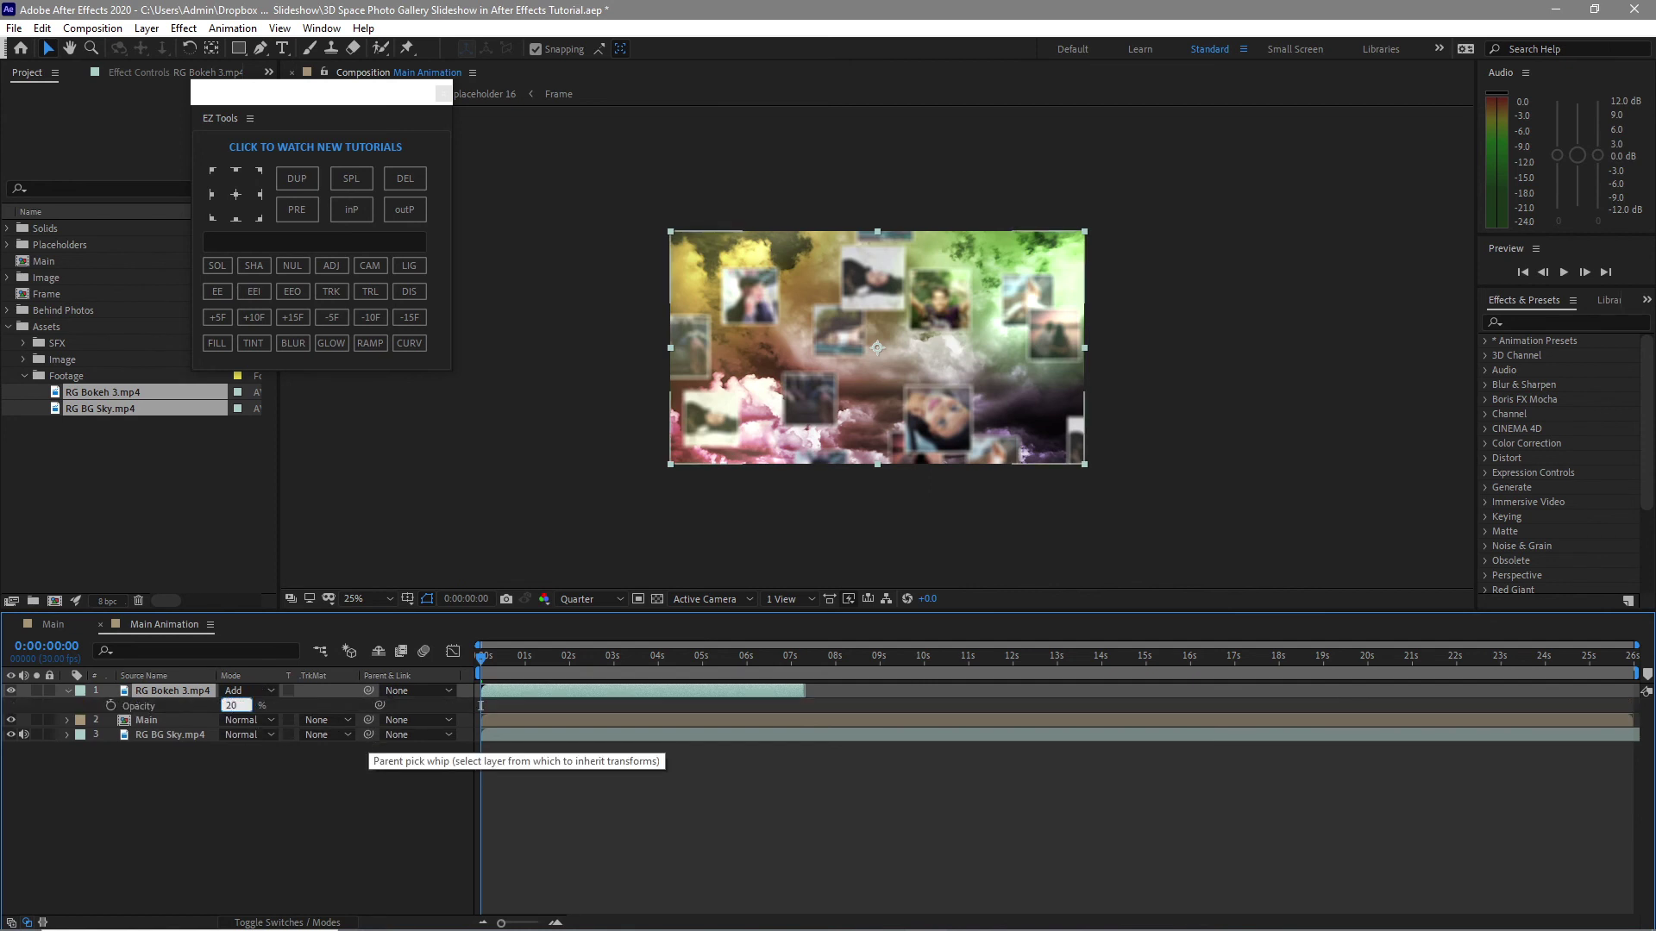
pyautogui.press('Return')
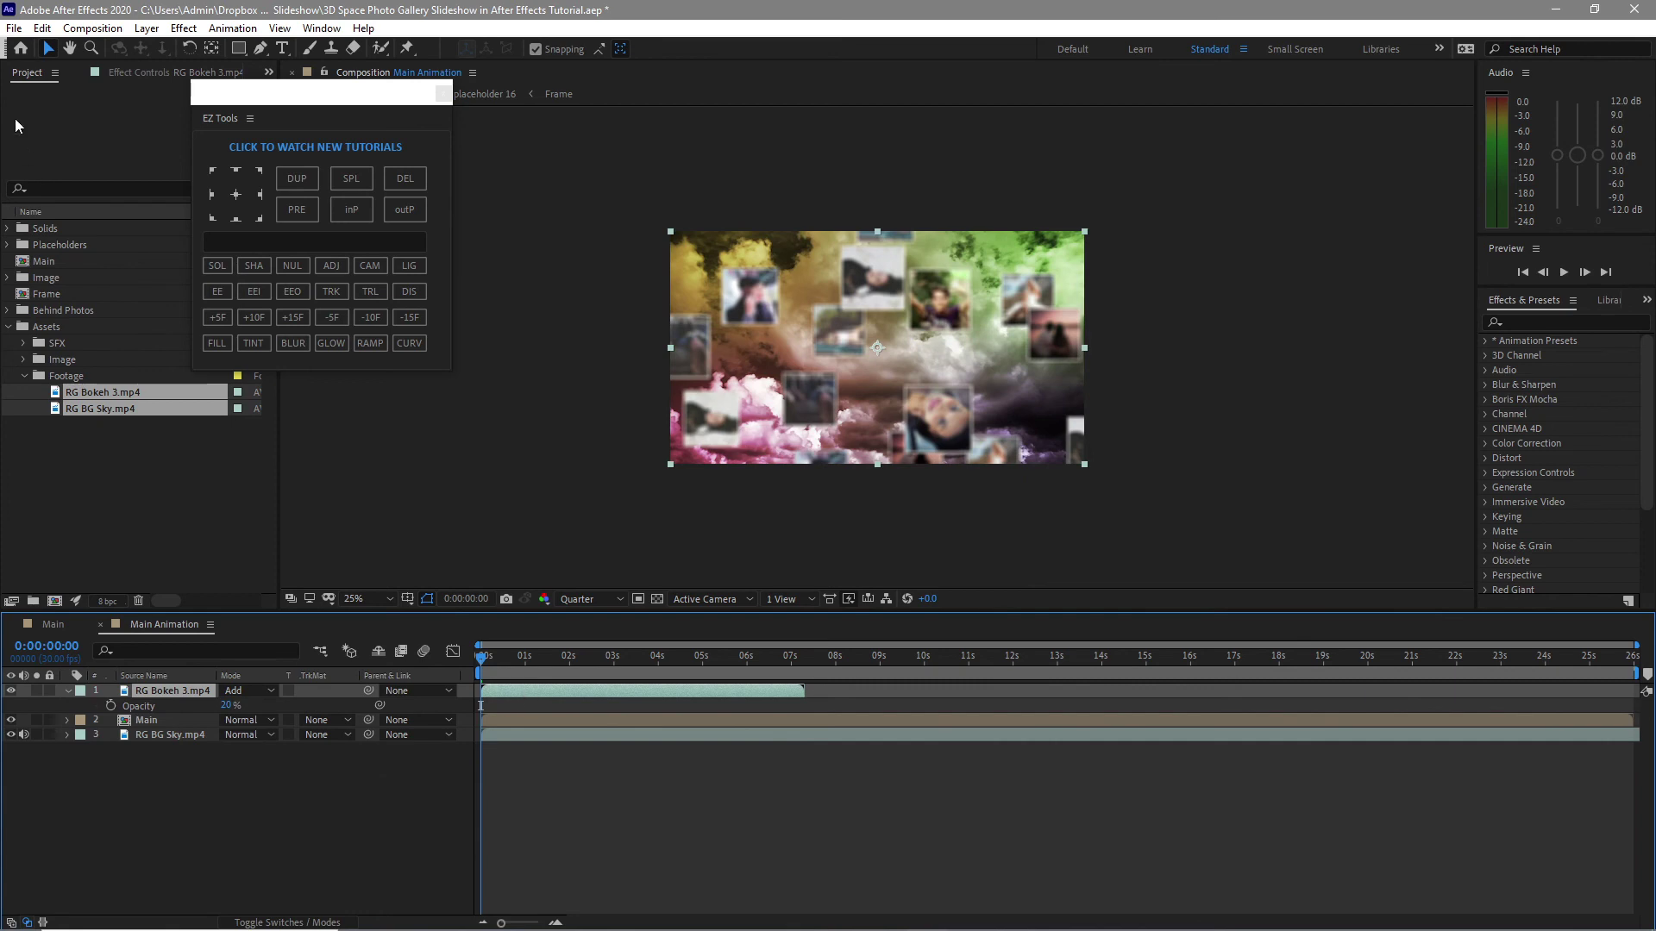
# Duplicate the RG Bokeh 3.mp4 layer twice and move the copies to start at about 8.5 and 17.5 seconds
pyautogui.click(42, 28)
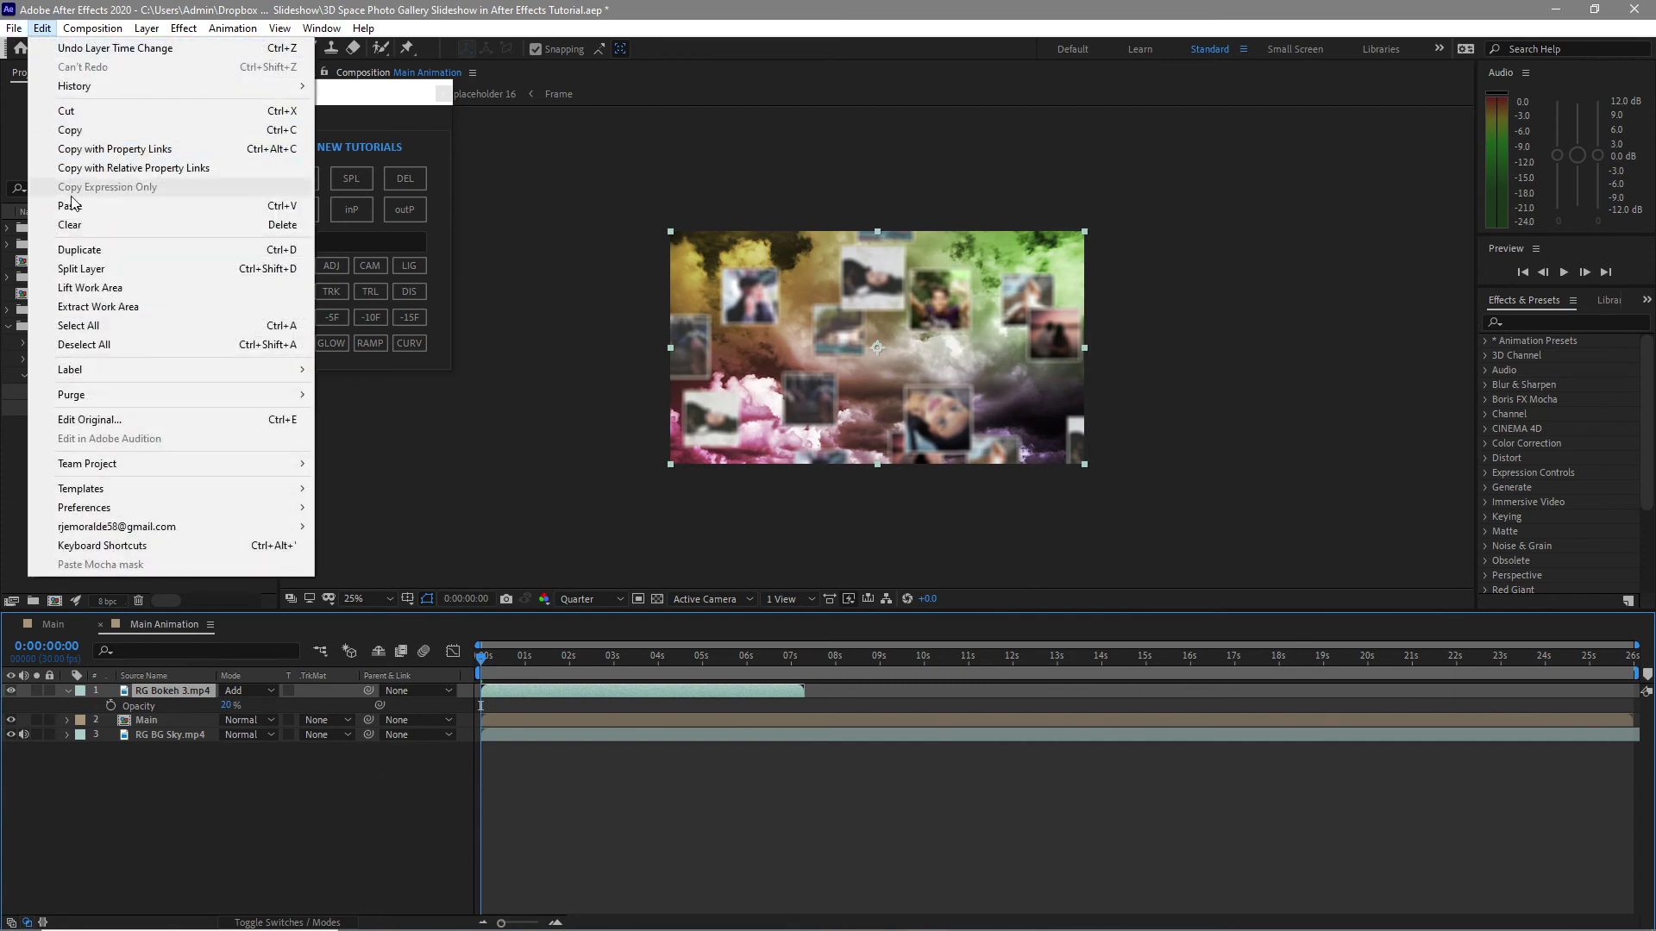
pyautogui.click(74, 253)
pyautogui.click(41, 28)
pyautogui.click(73, 252)
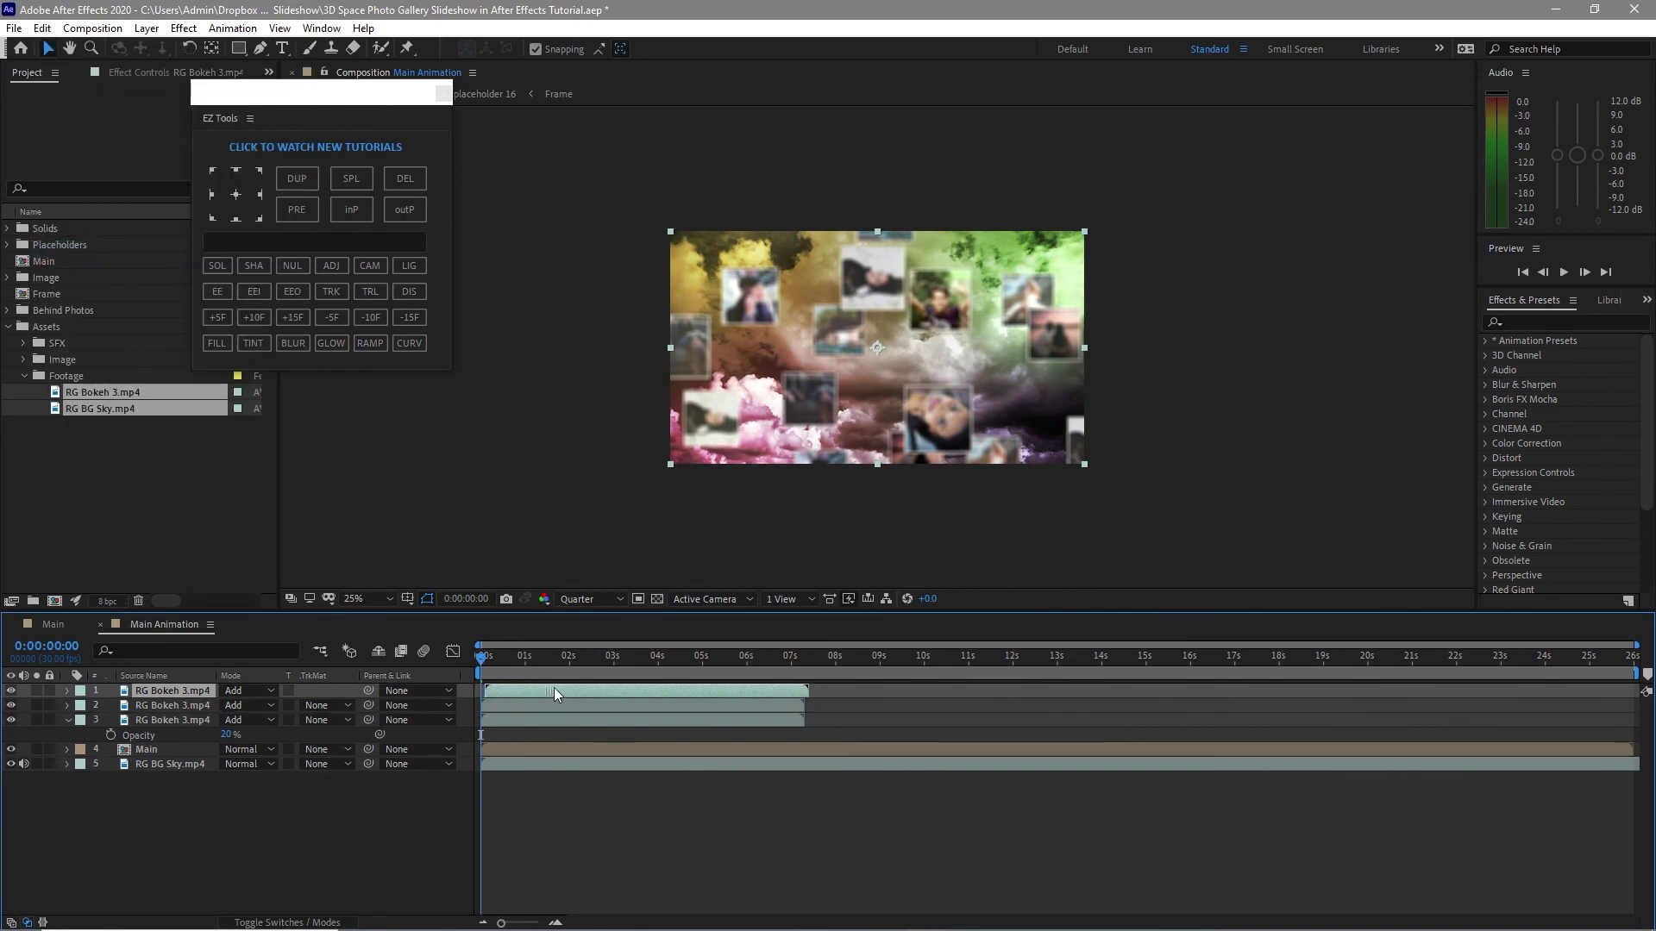
pyautogui.moveTo(544, 690); pyautogui.dragTo(1321, 649)
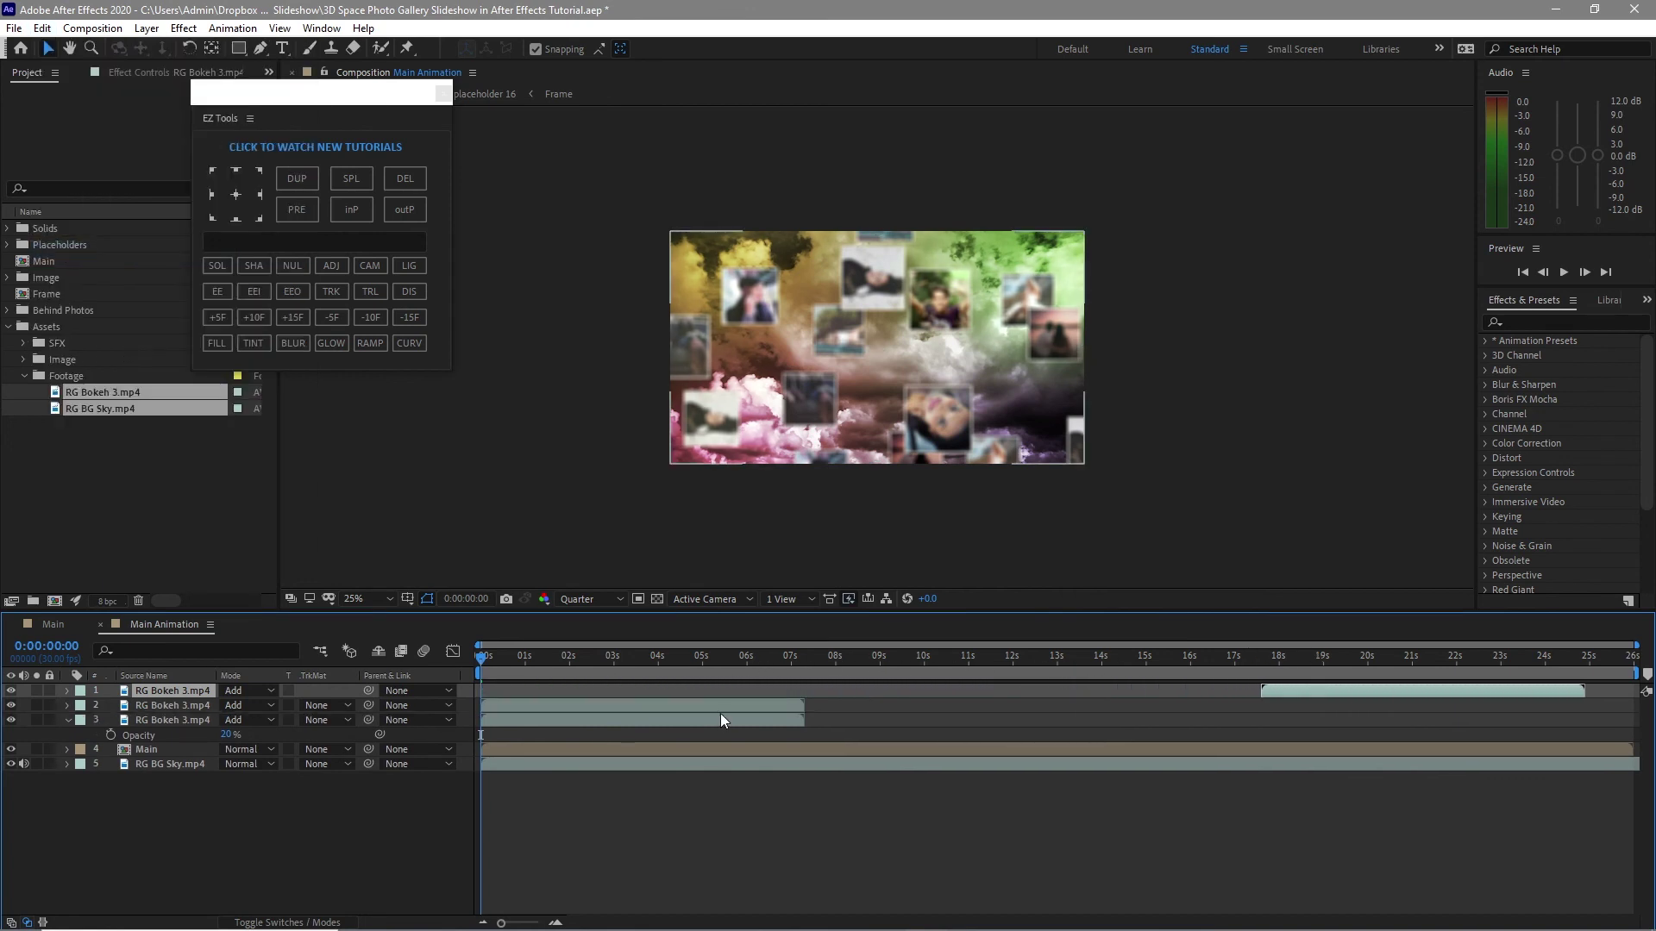
pyautogui.moveTo(730, 707); pyautogui.dragTo(1104, 703)
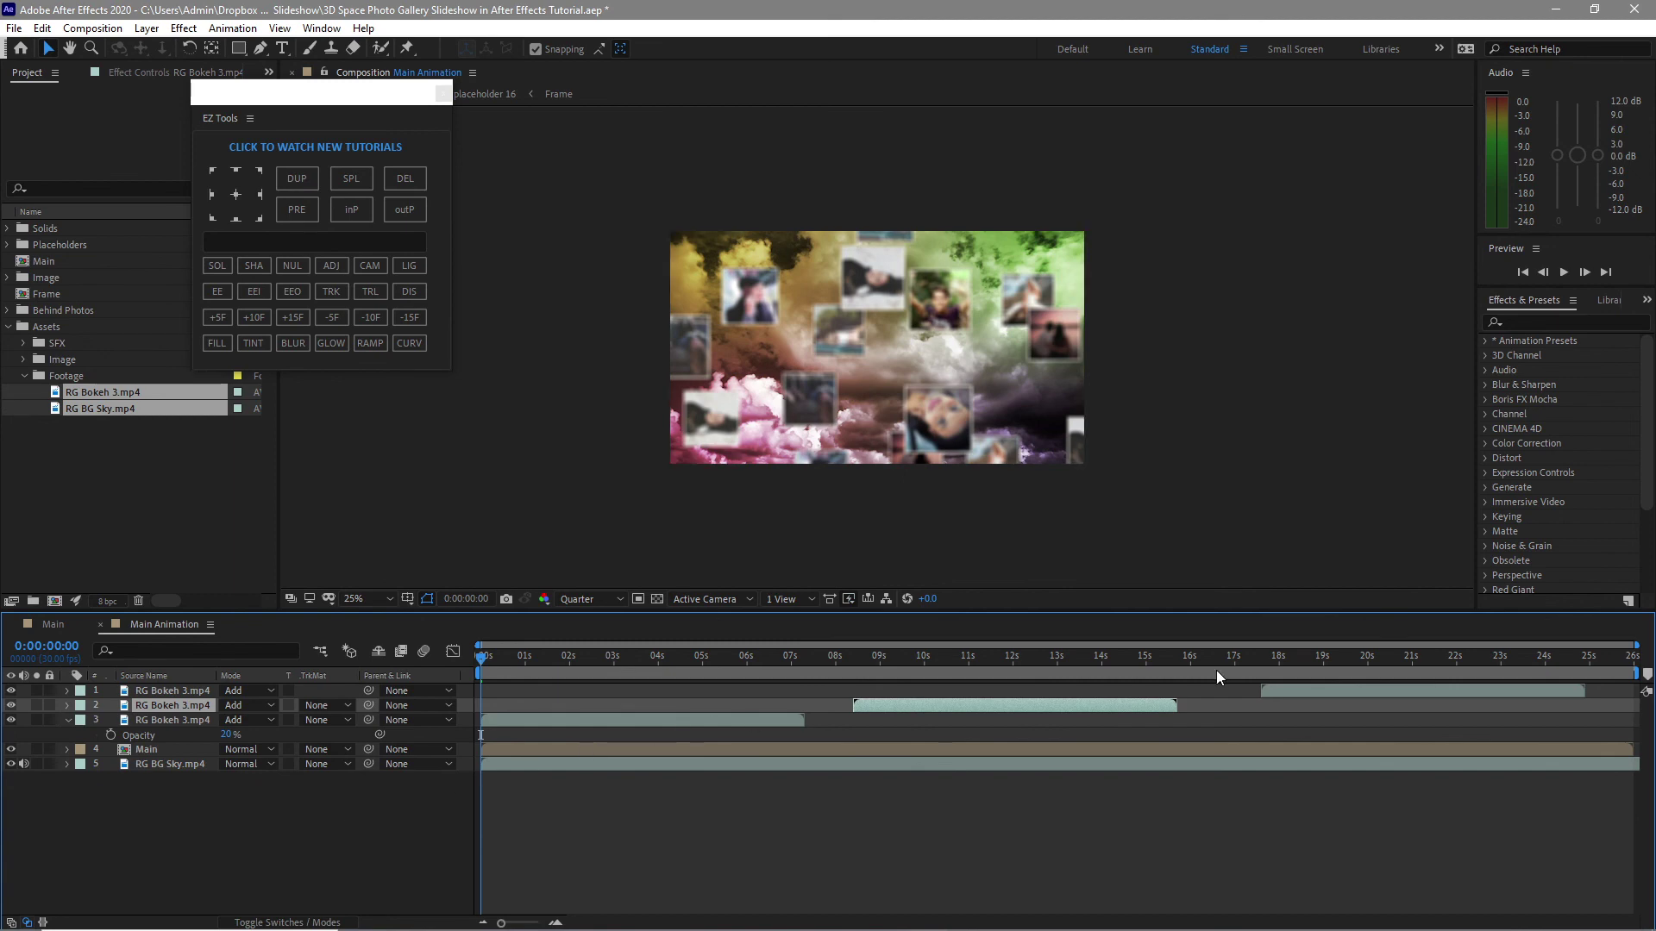
pyautogui.click(68, 720)
# Create a composition named Final, add Main Animation to its timeline and play it back
pyautogui.click(75, 34)
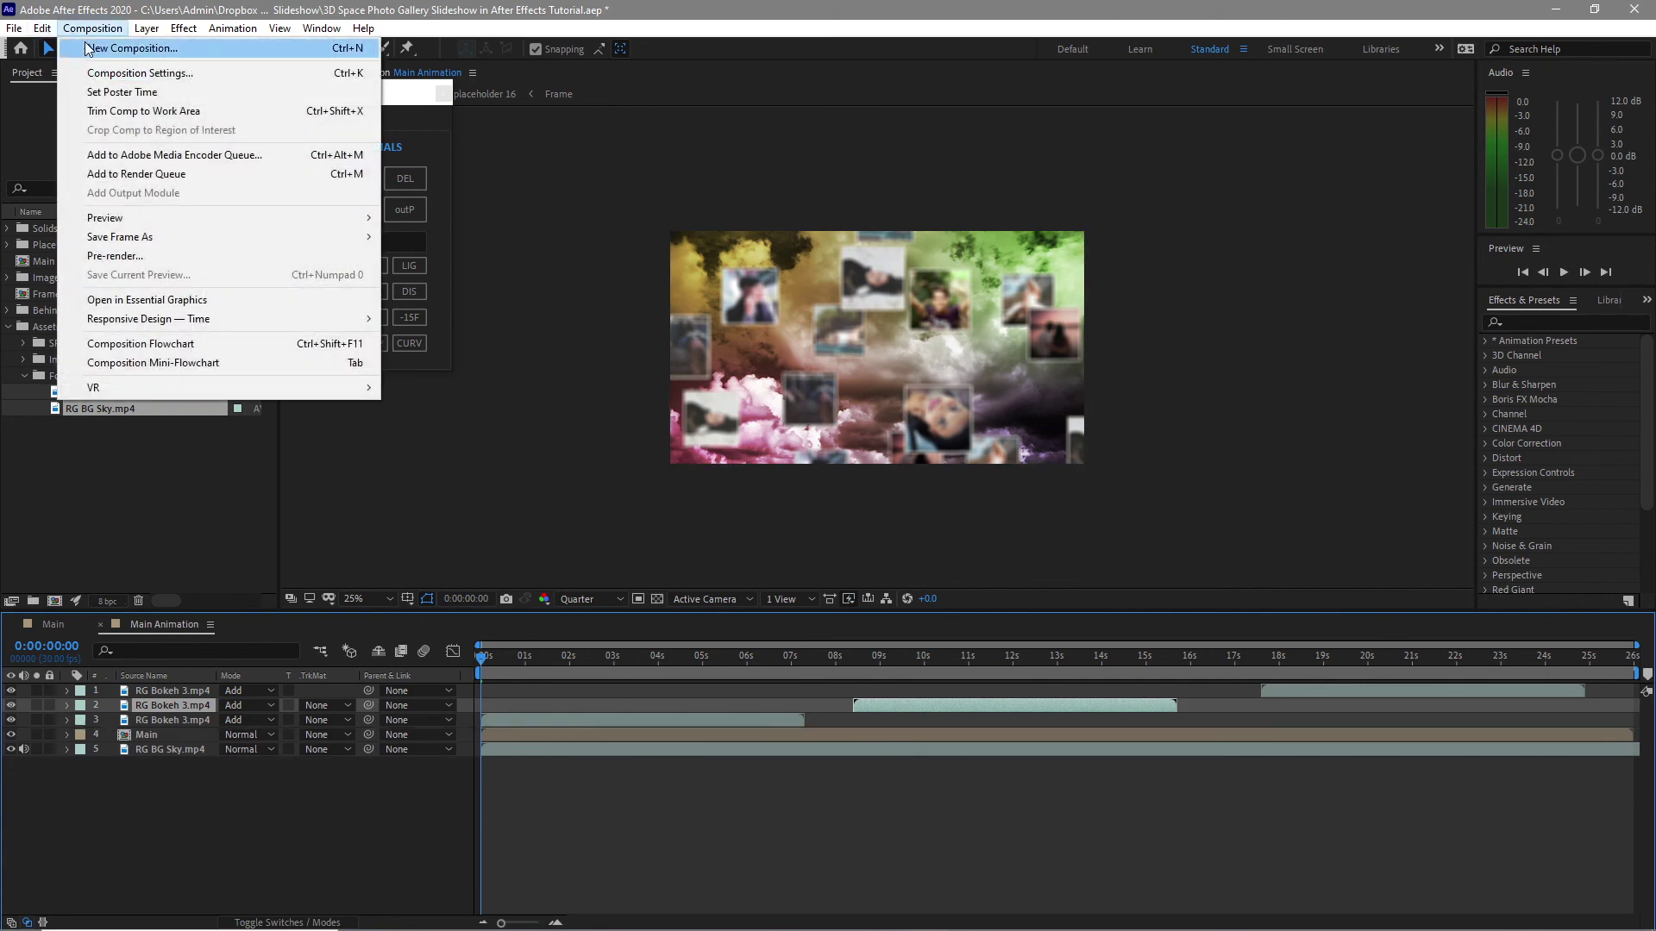
pyautogui.click(129, 48)
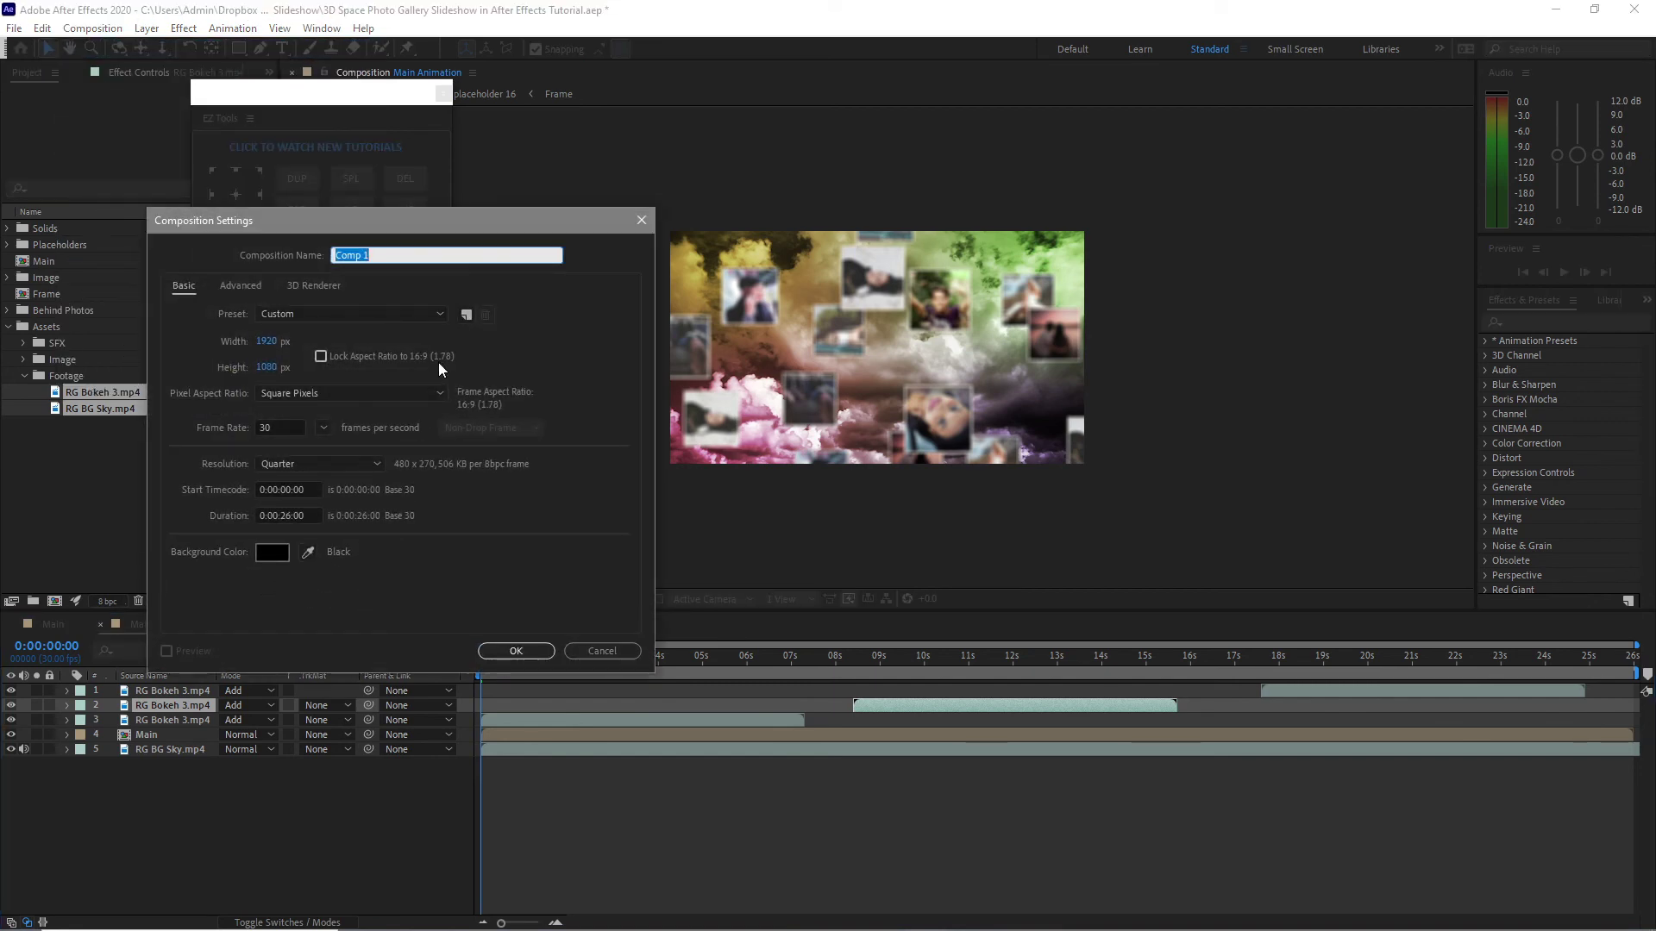
pyautogui.write('Final')
pyautogui.click(526, 654)
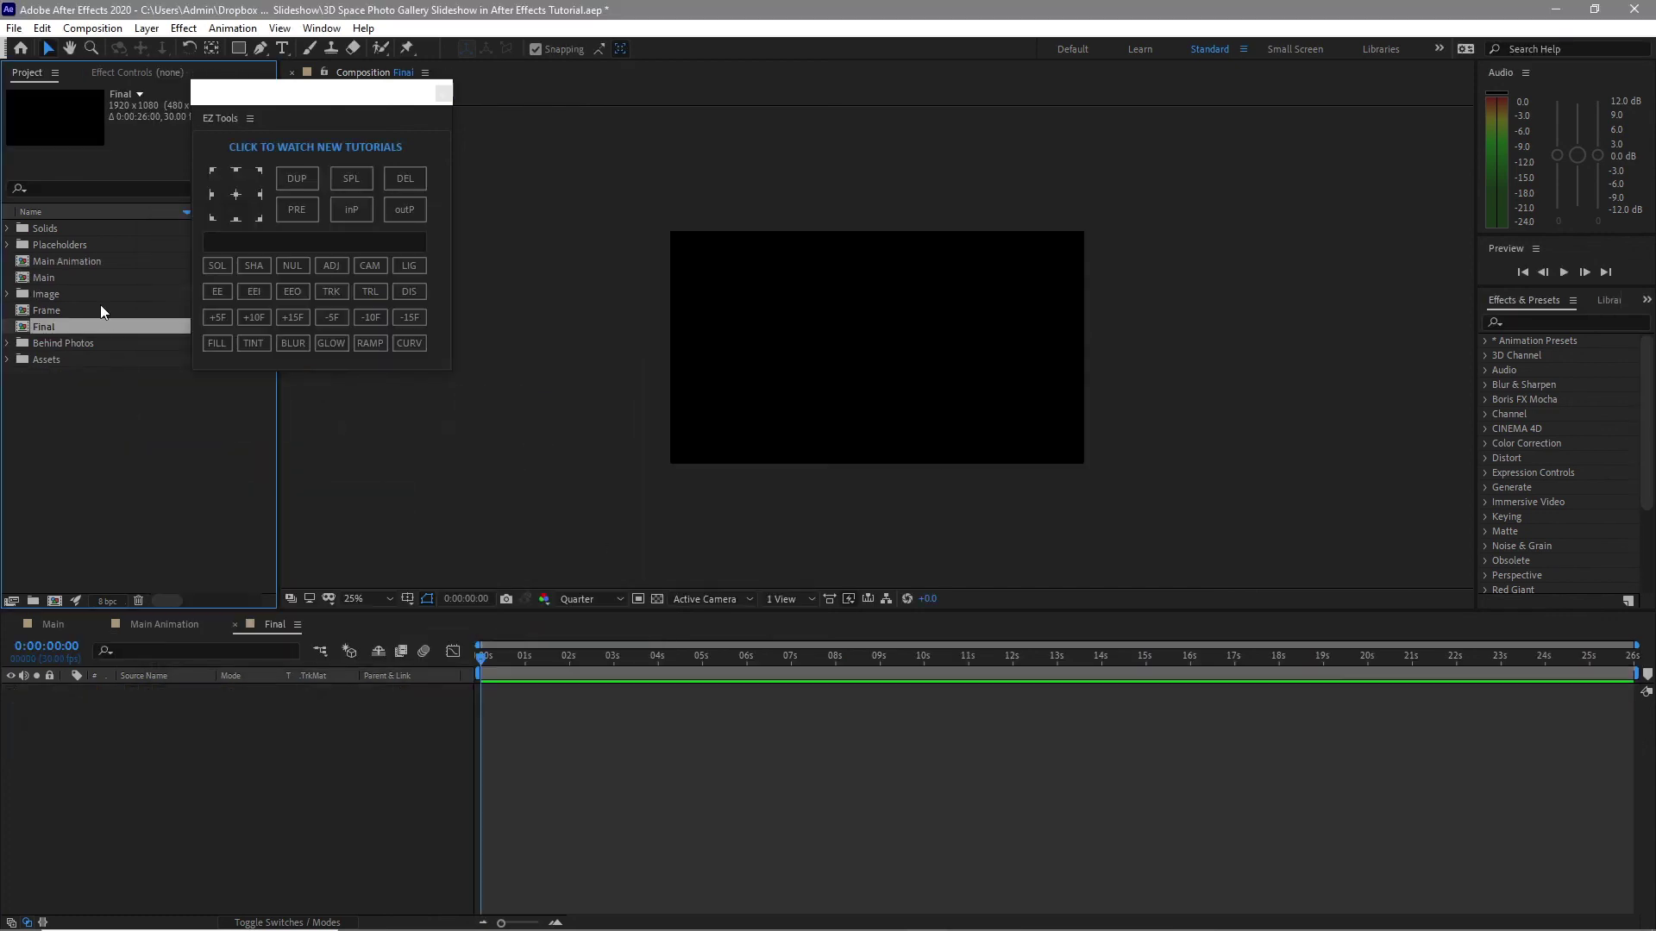
pyautogui.moveTo(89, 262); pyautogui.dragTo(190, 732)
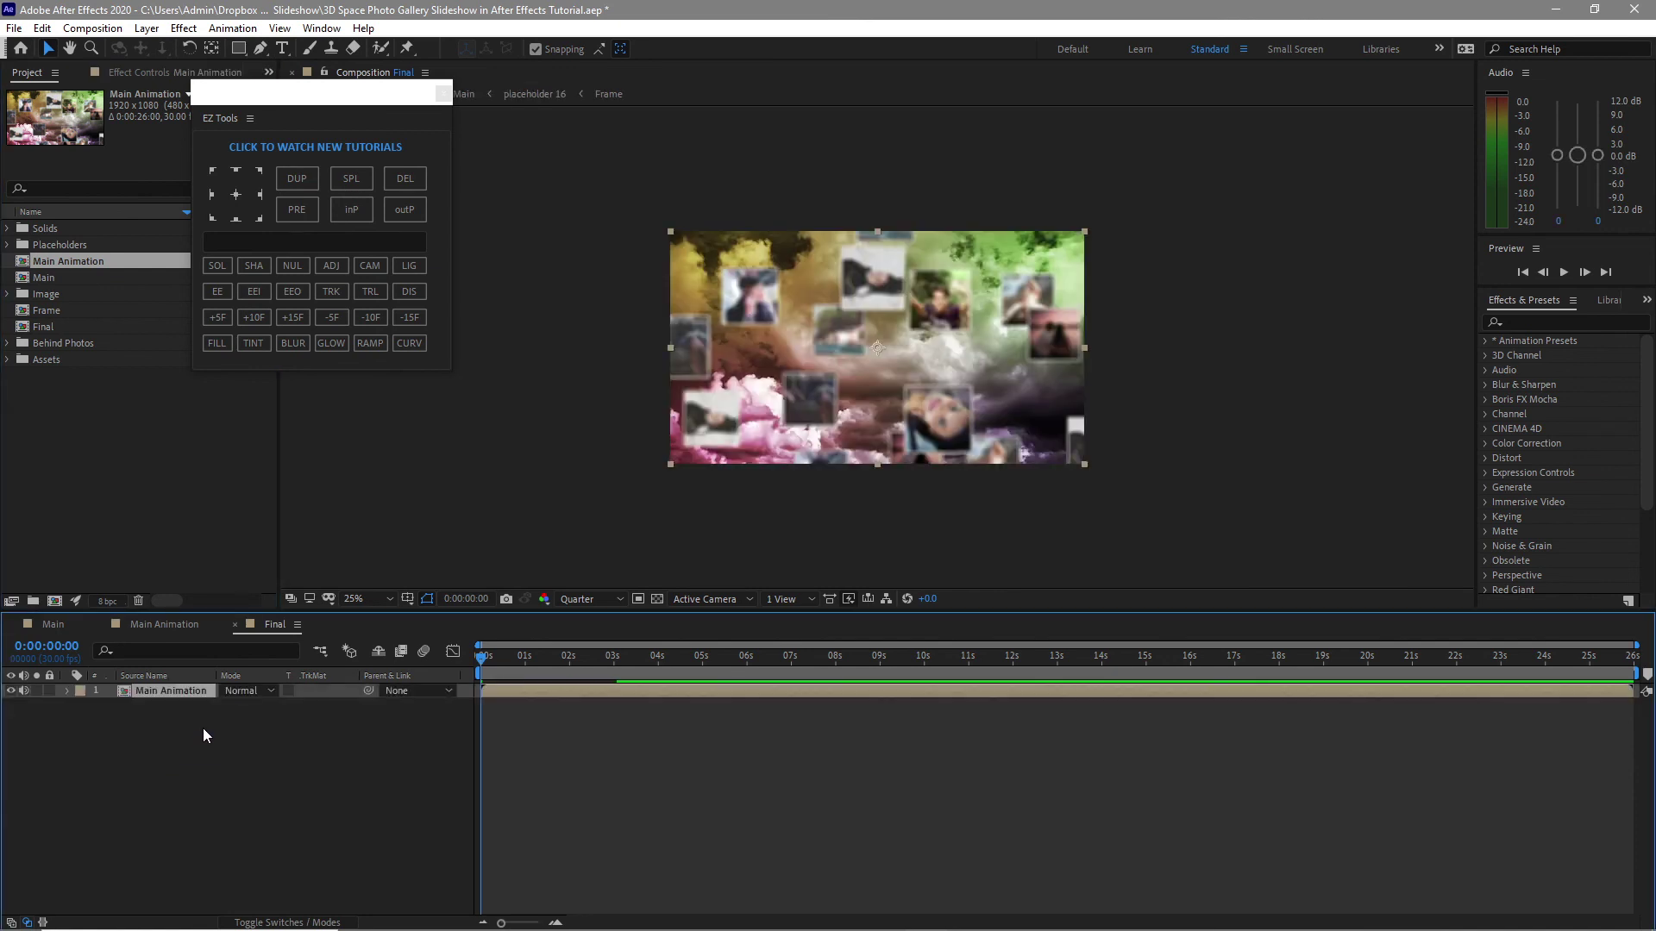
pyautogui.click(1561, 274)
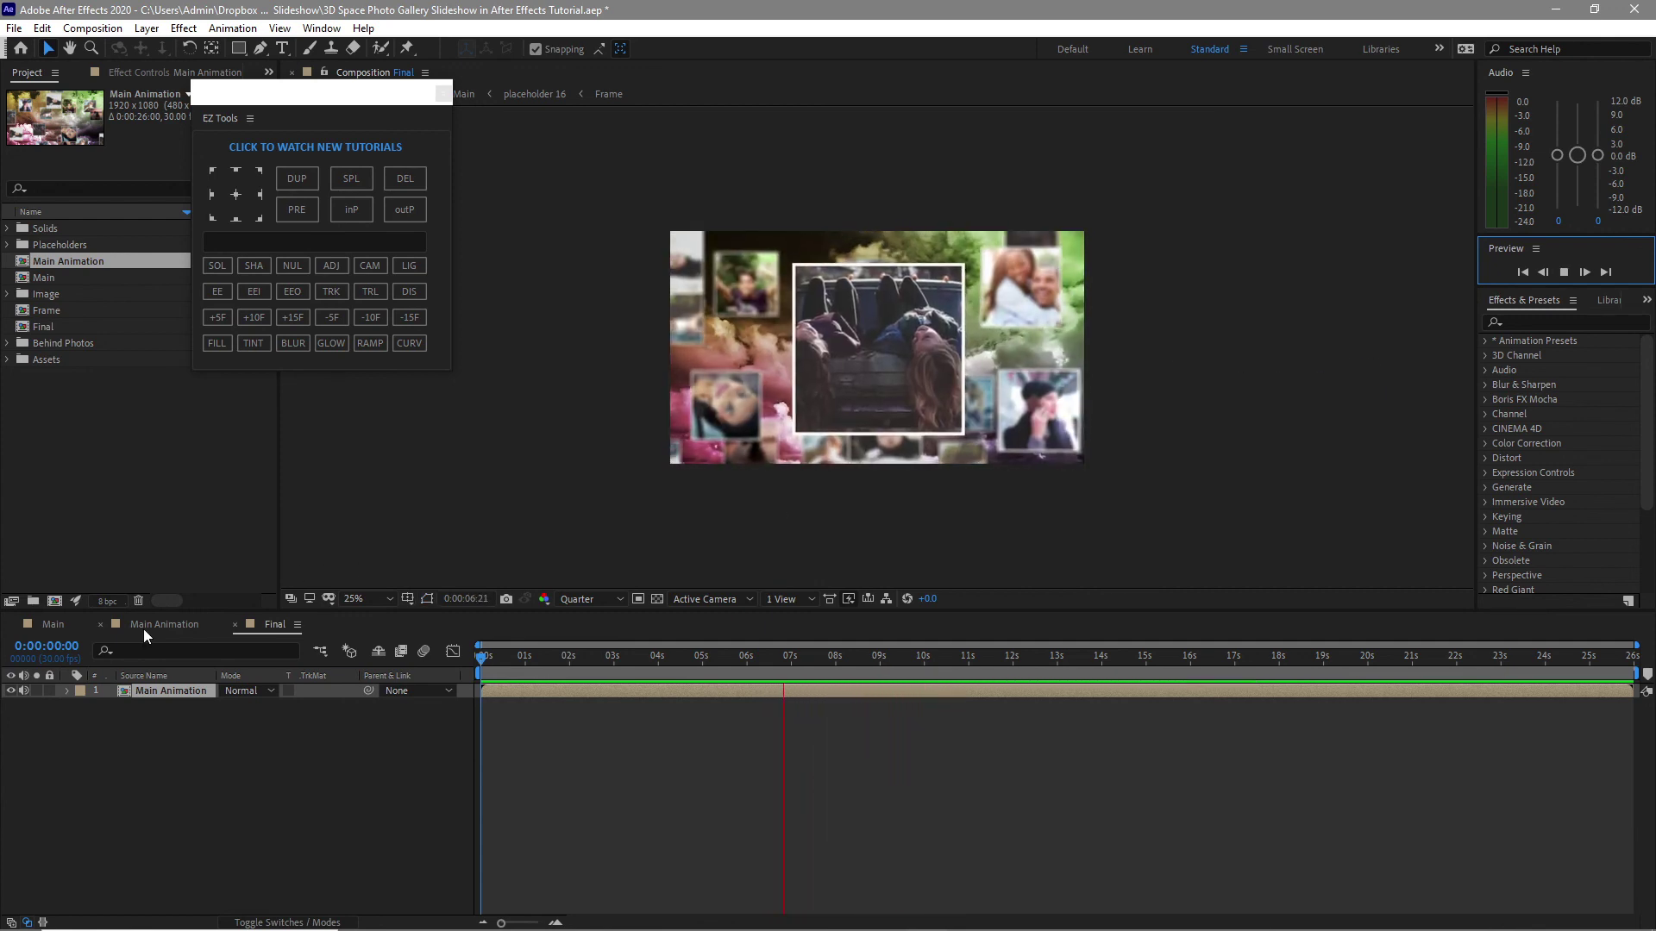
# Set Camera 1's Aperture to 300 pixels in the Main composition and play back the Final composition
pyautogui.click(50, 626)
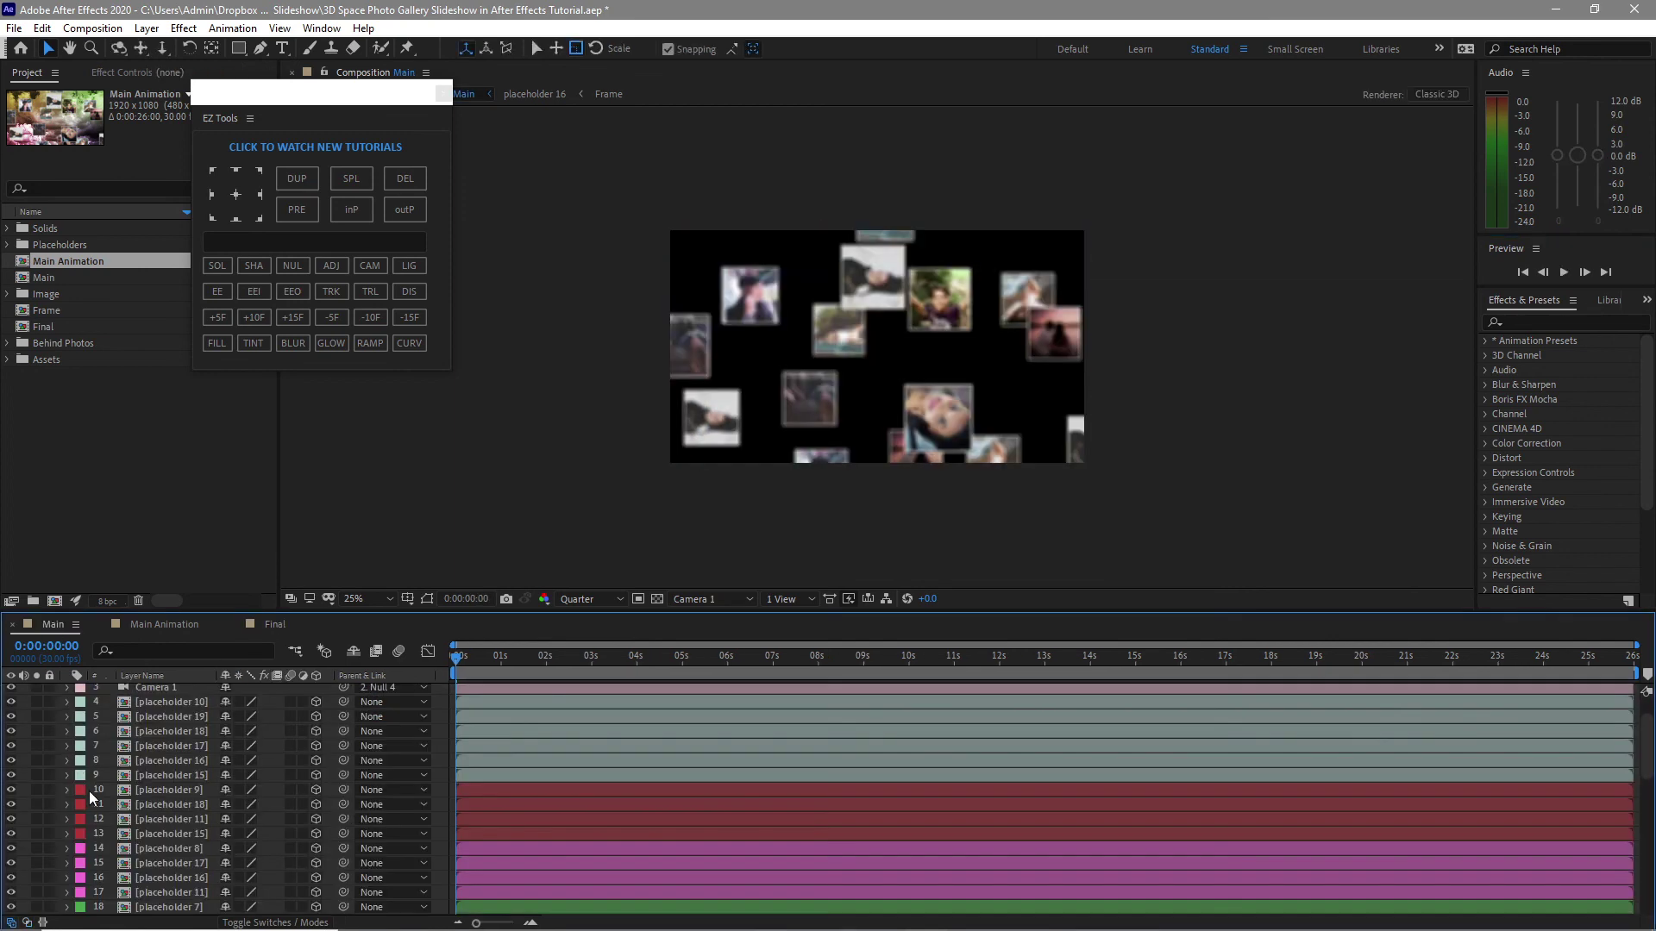
pyautogui.scroll(2, 90, 790)
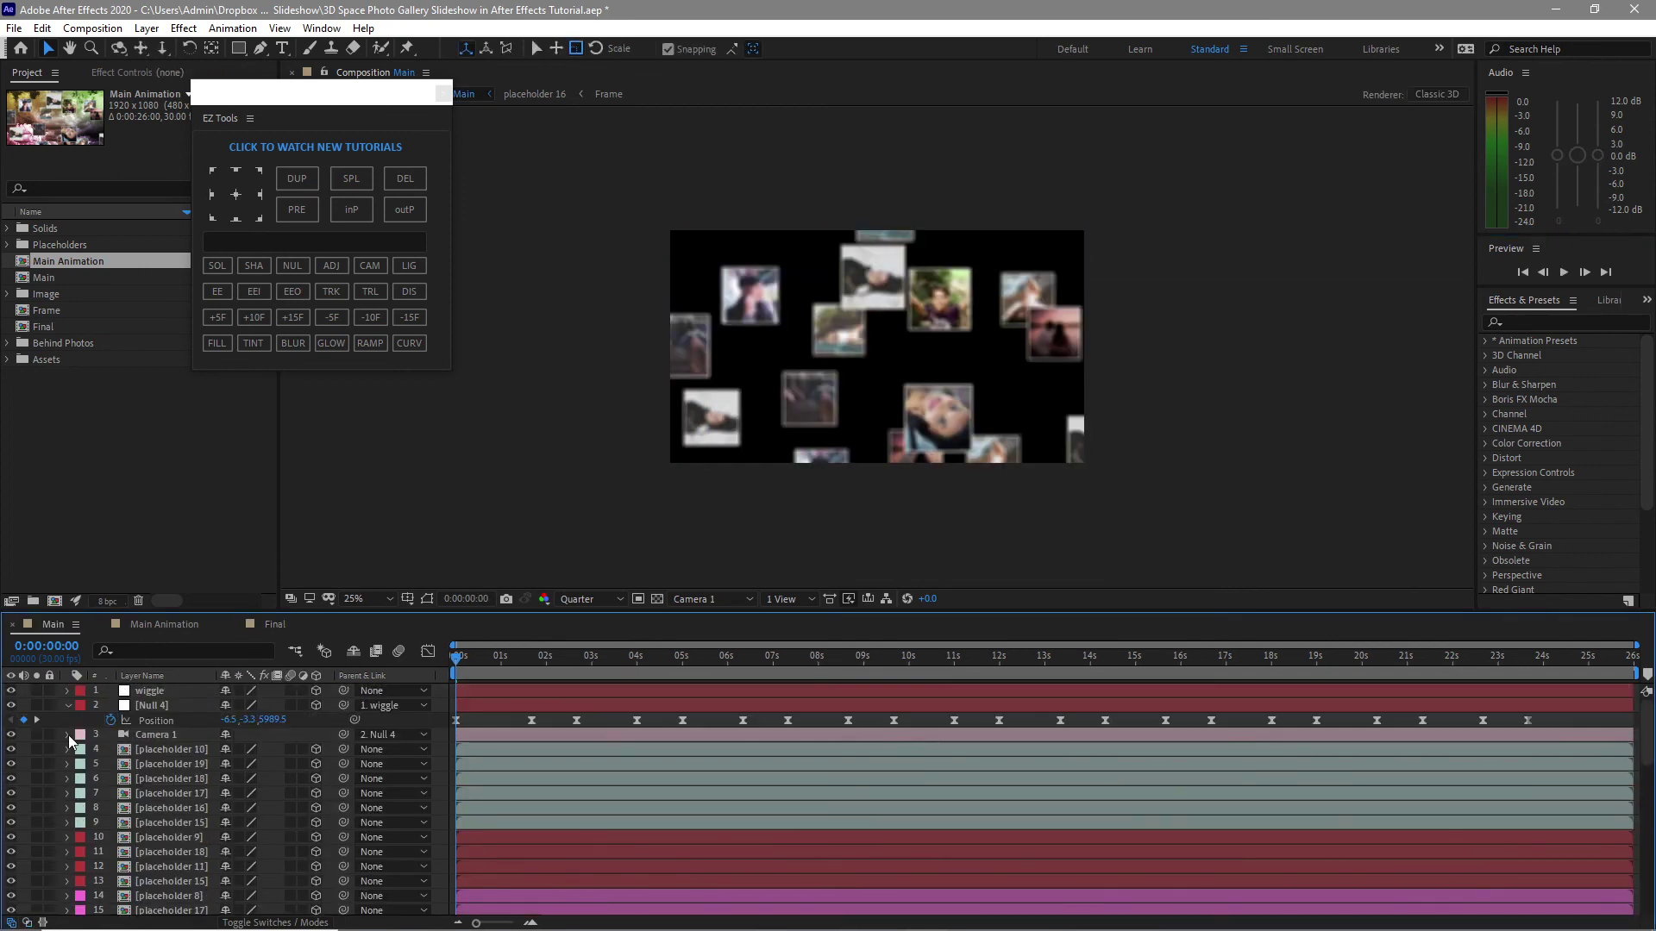
pyautogui.click(67, 734)
pyautogui.scroll(-2, 184, 783)
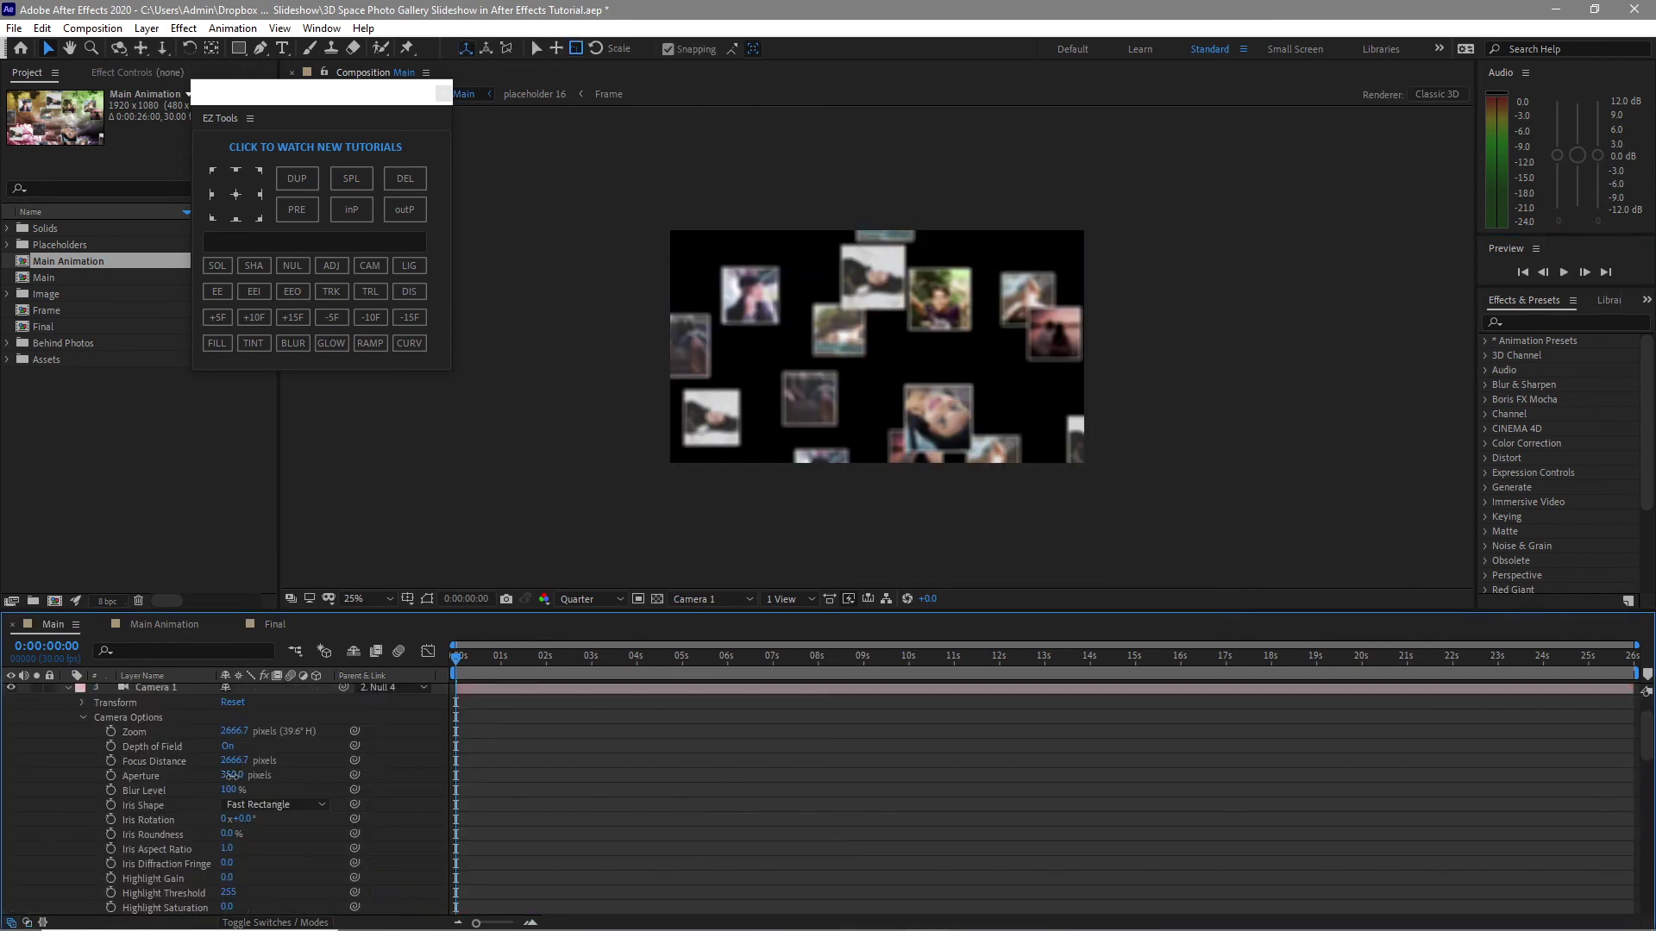
pyautogui.click(231, 776)
pyautogui.write('300')
pyautogui.press('Return')
pyautogui.click(275, 624)
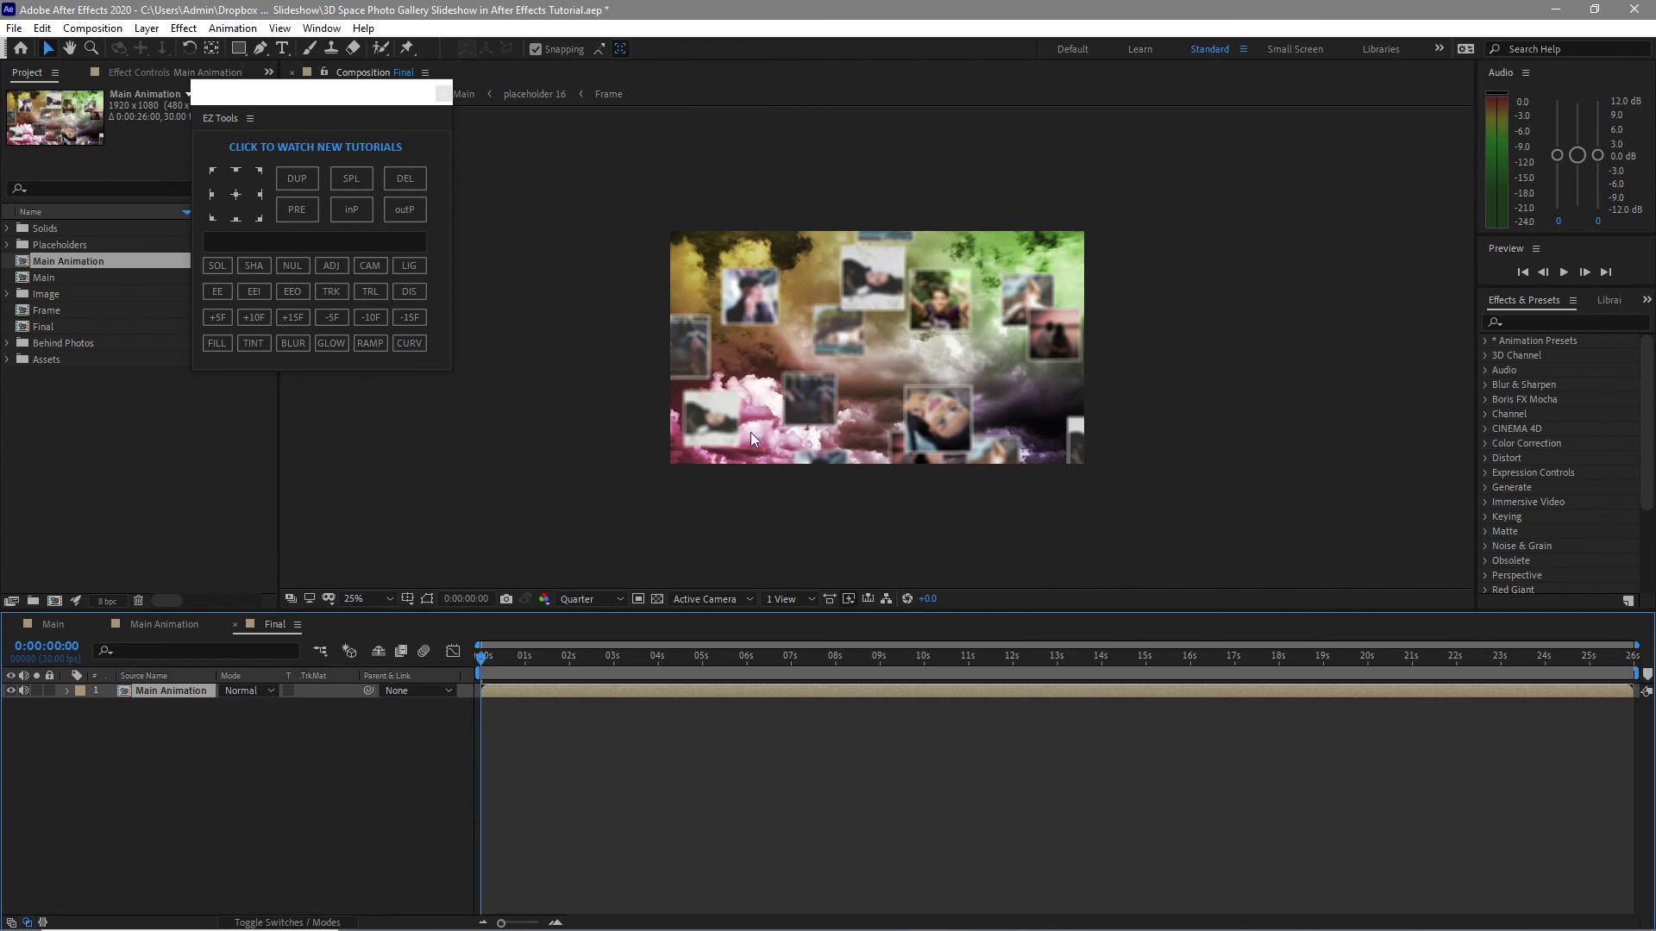
pyautogui.click(1571, 281)
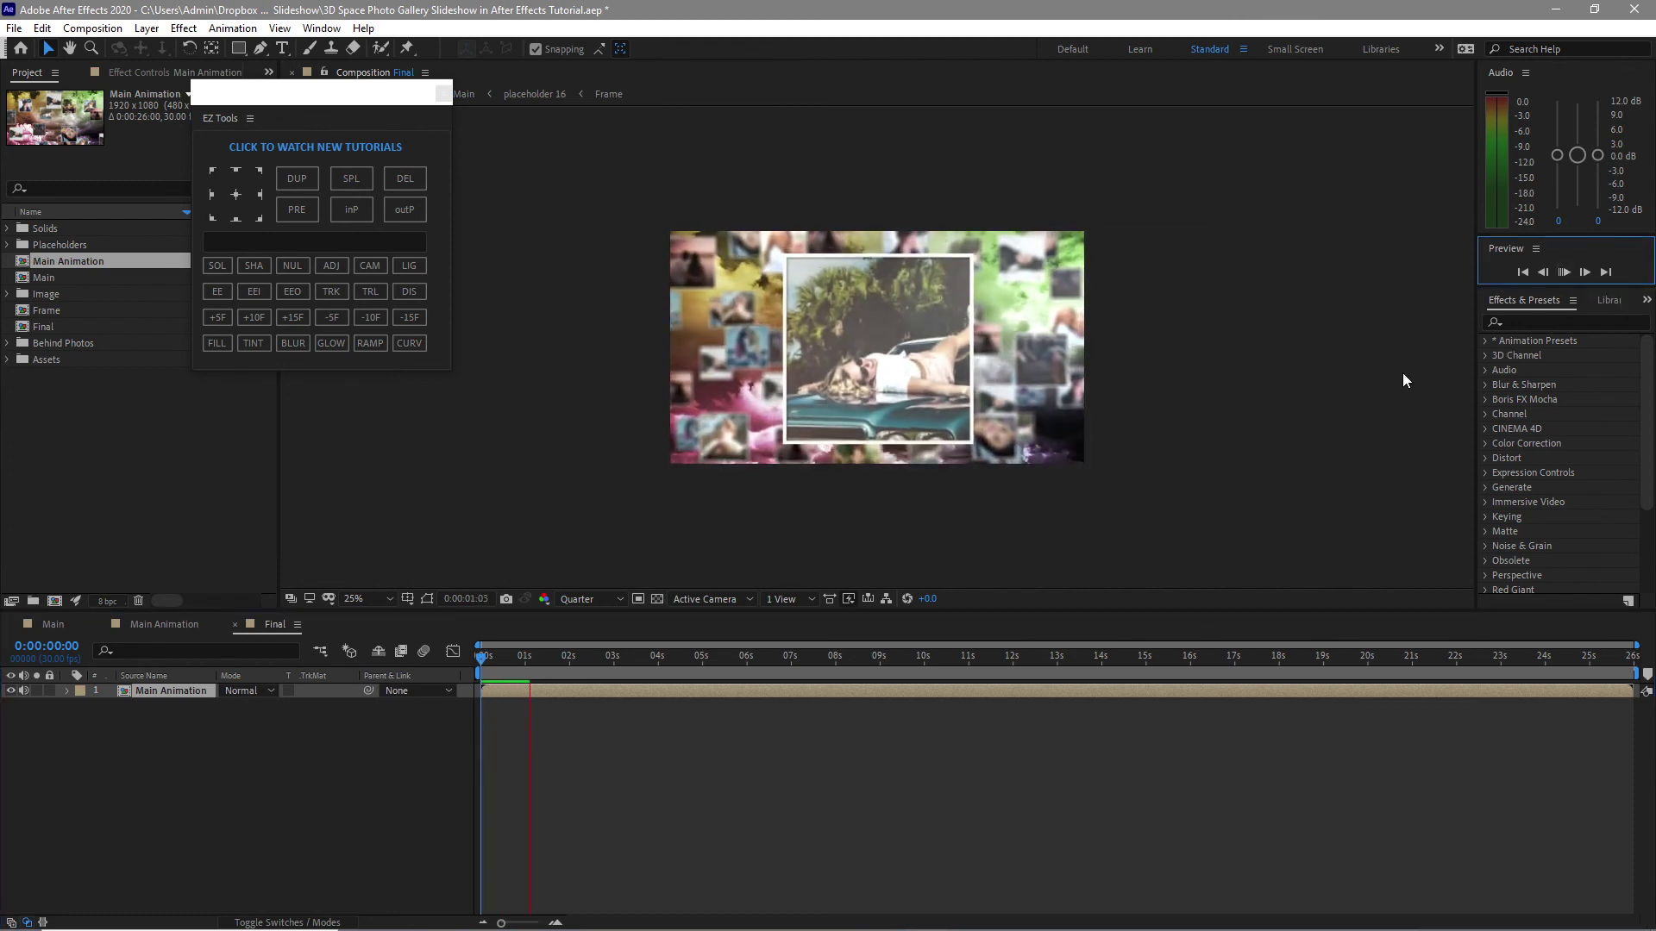